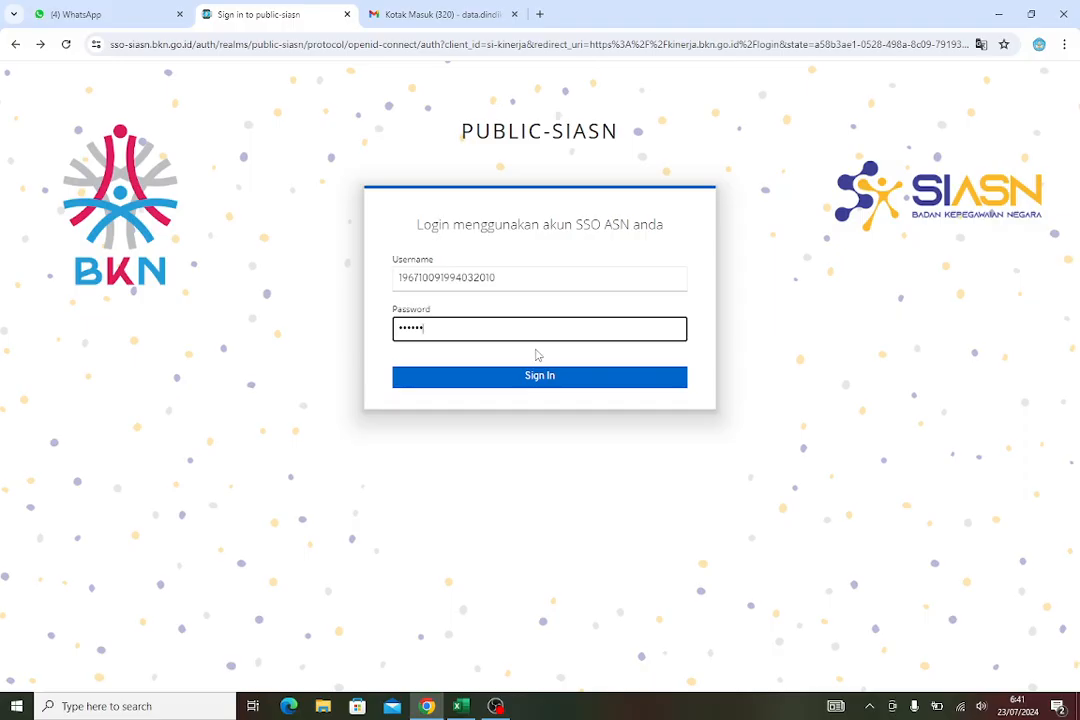
# Sign in to the SSO ASN account by re-entering the account password, and dismiss the save-password prompt
pyautogui.click(540, 378)
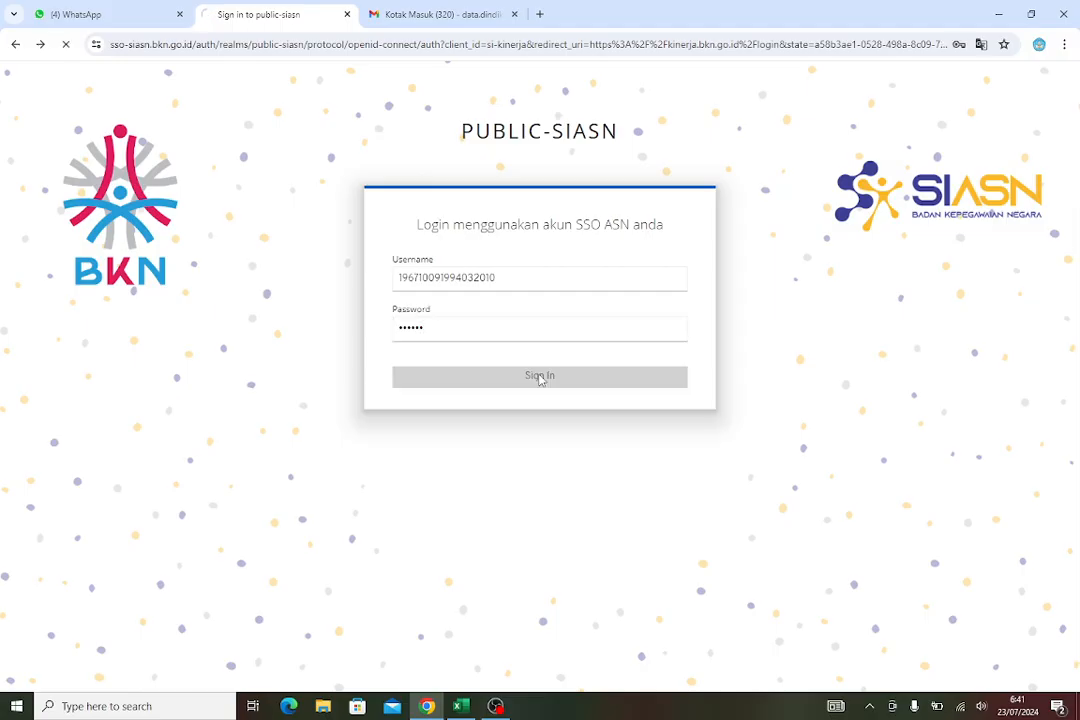
pyautogui.click(536, 344)
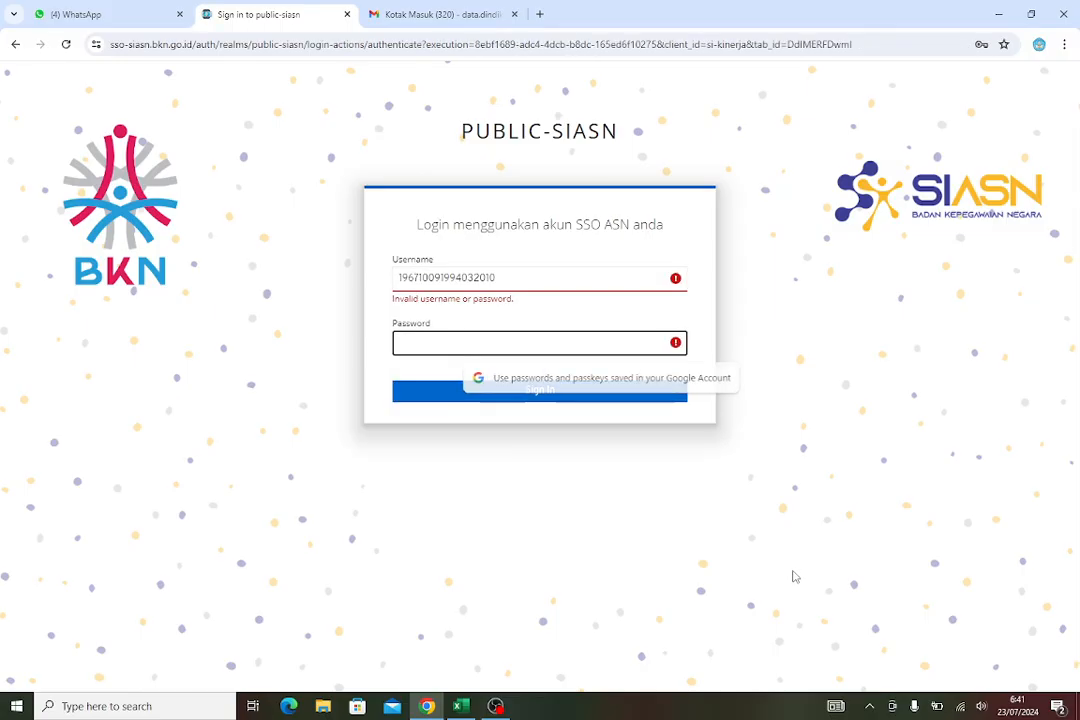
pyautogui.write('•••••')
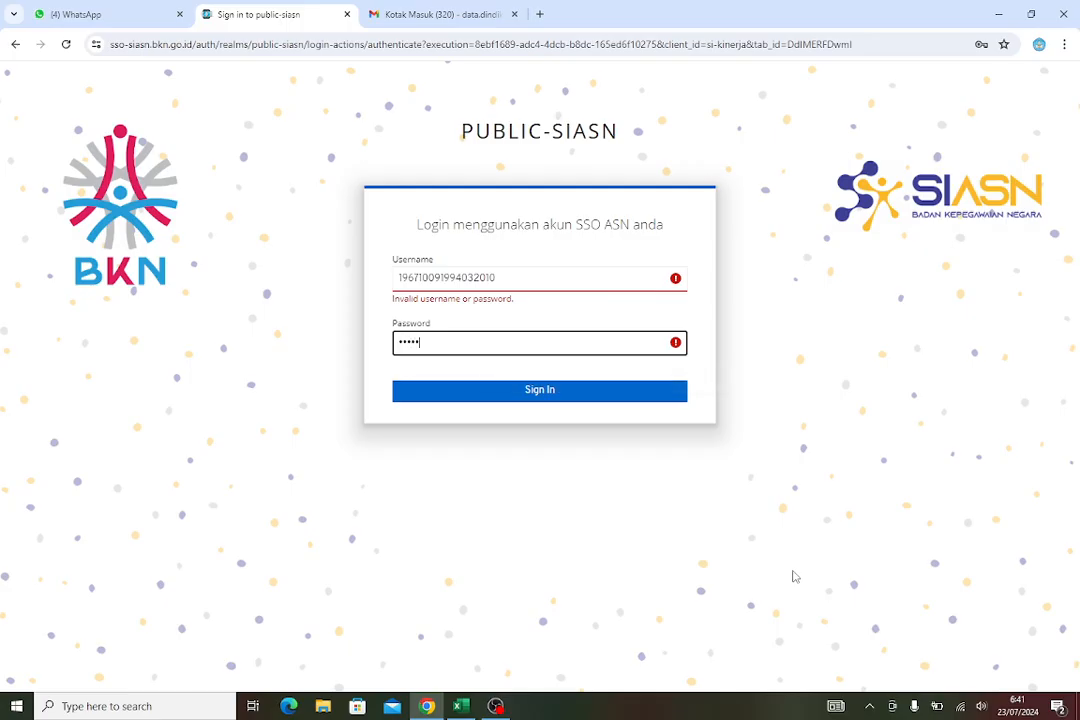
pyautogui.write('•')
pyautogui.press('Return')
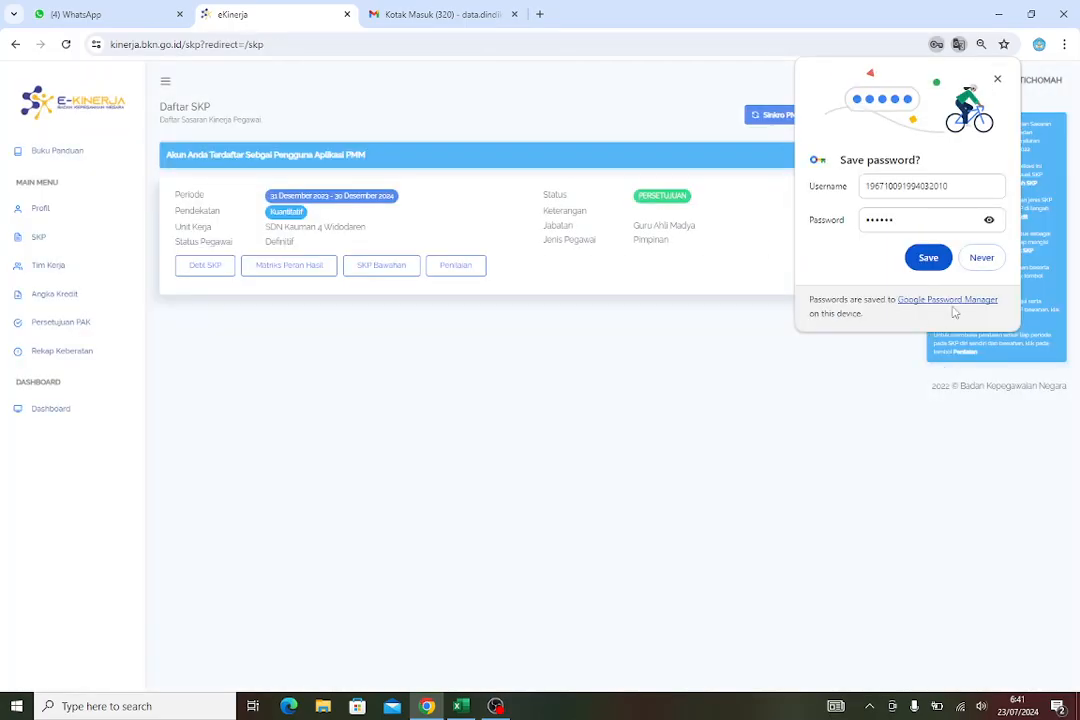
pyautogui.click(998, 79)
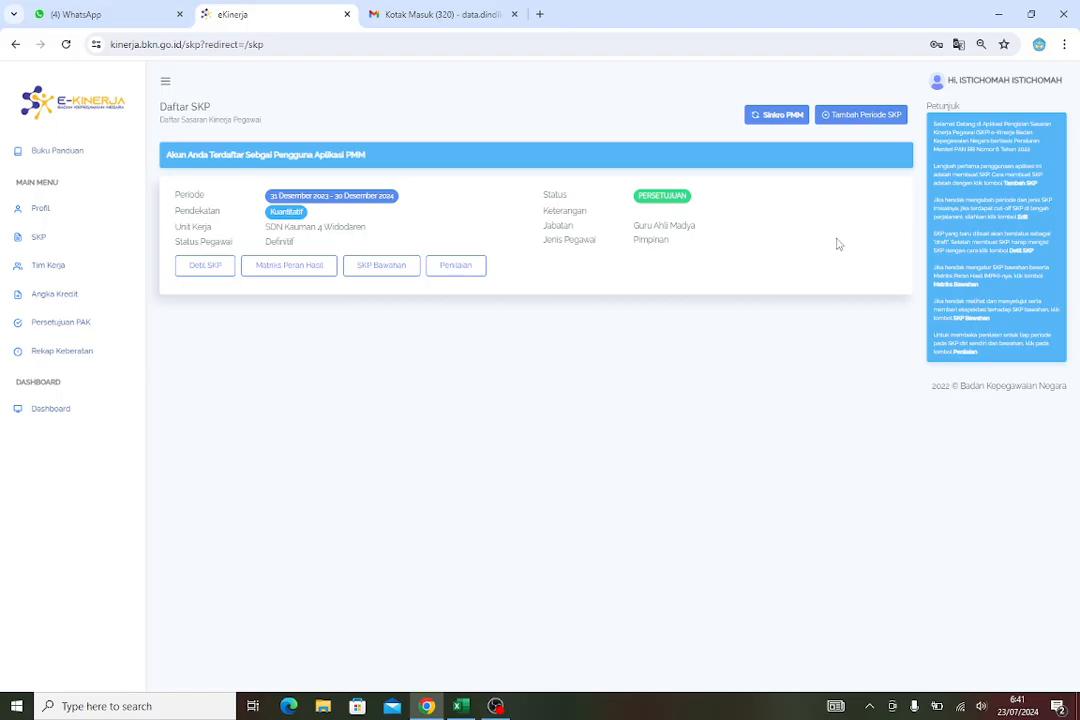
# Open the SKP details to review the employee data and work targets, and return to the SKP list
pyautogui.click(197, 272)
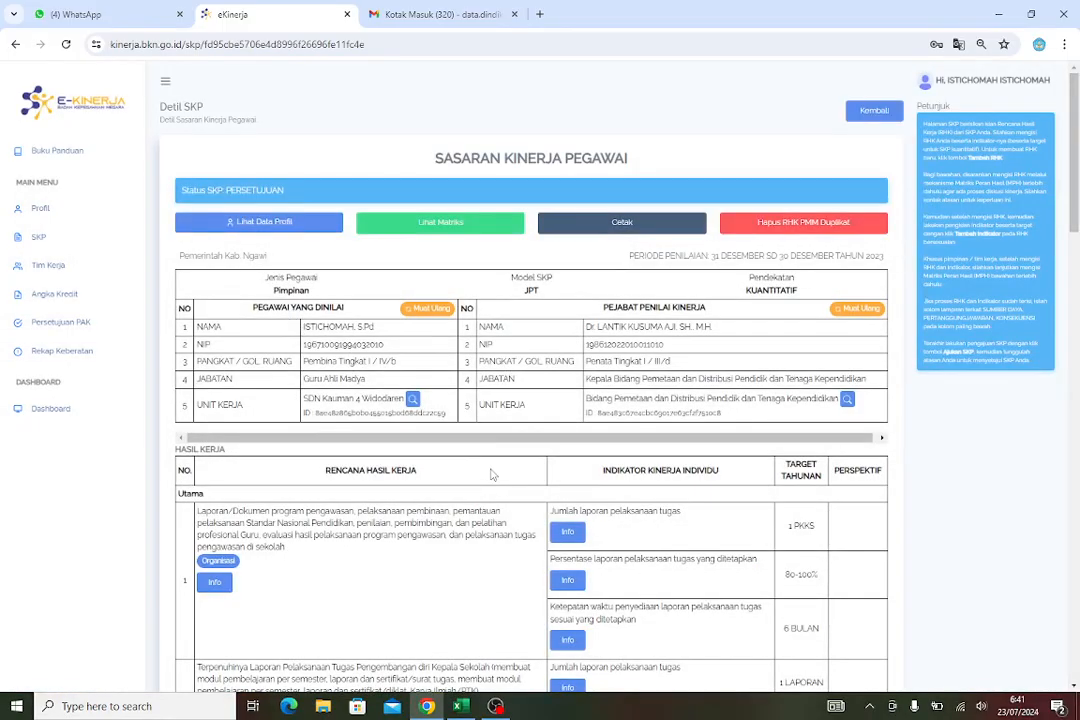
pyautogui.scroll(-1, 454, 487)
pyautogui.scroll(-2, 454, 487)
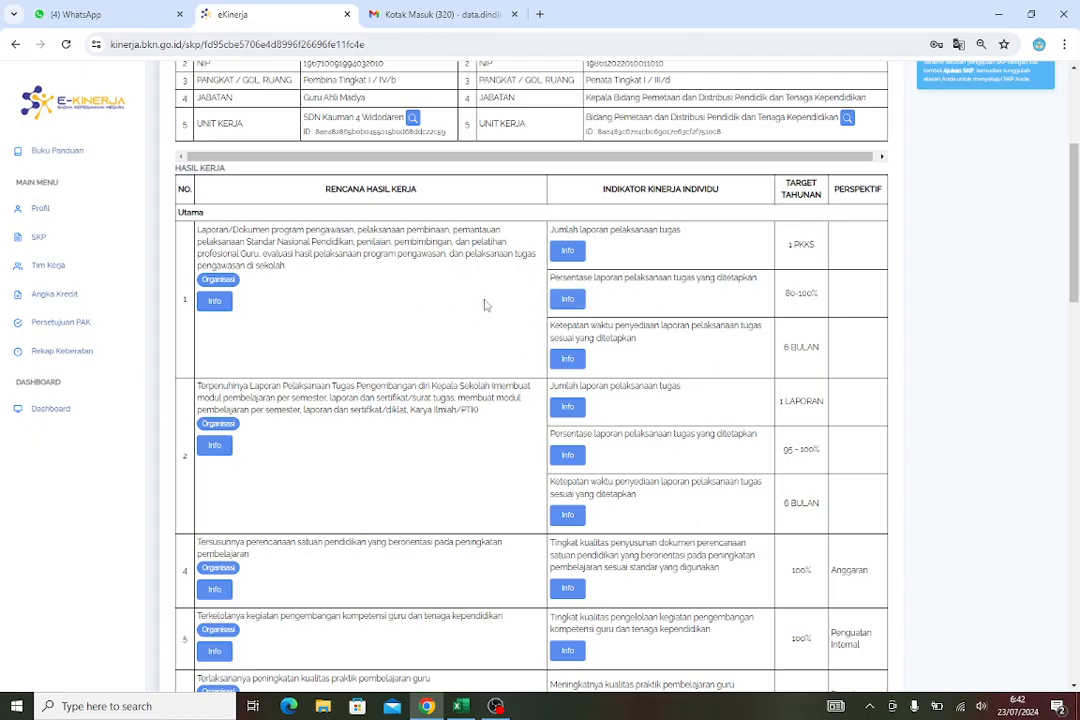
pyautogui.scroll(1, 510, 340)
pyautogui.scroll(2, 516, 347)
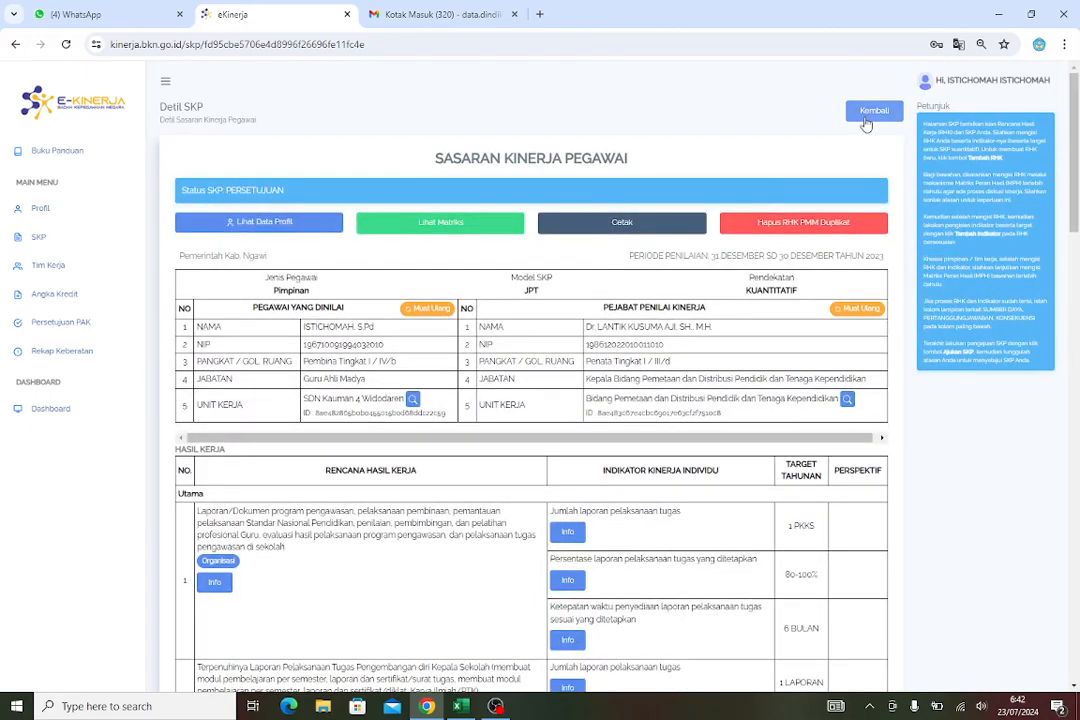
pyautogui.click(867, 116)
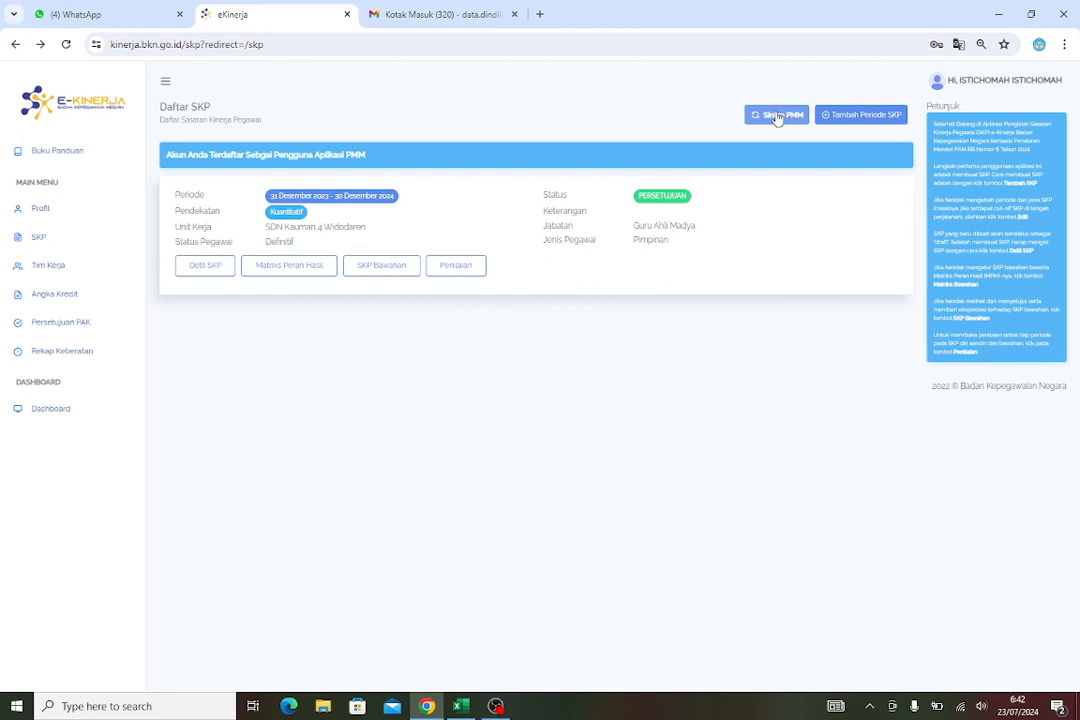
# Synchronise the SKP with PMM data, forcing the sync for both SKP entries and confirming it
pyautogui.click(777, 116)
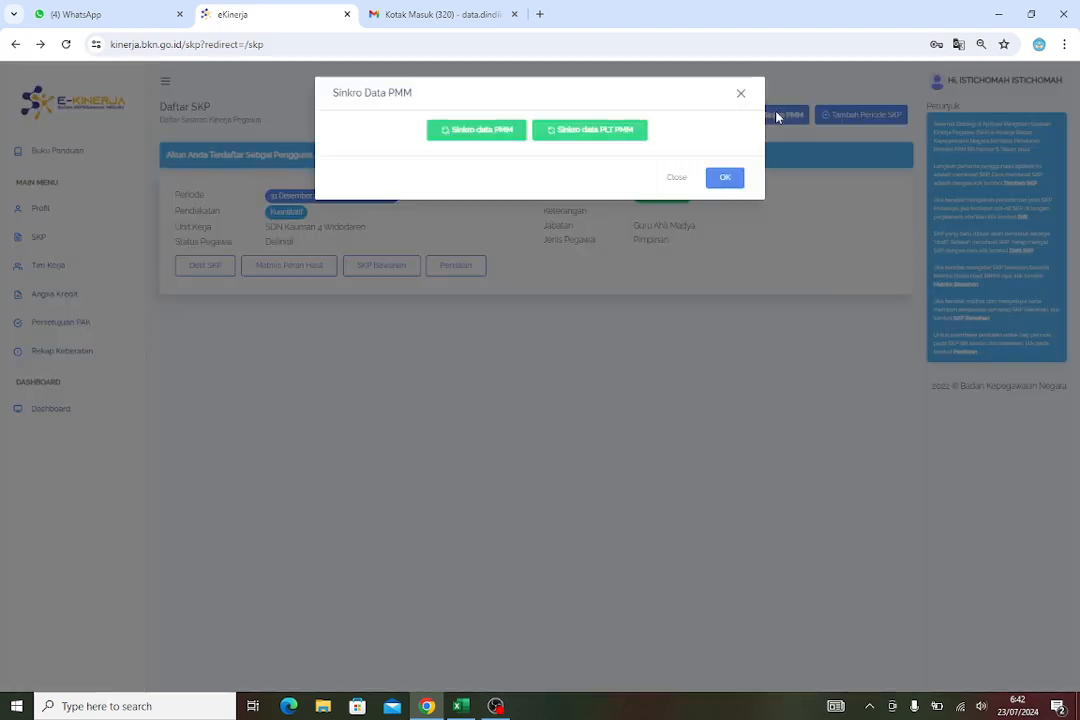
pyautogui.click(489, 136)
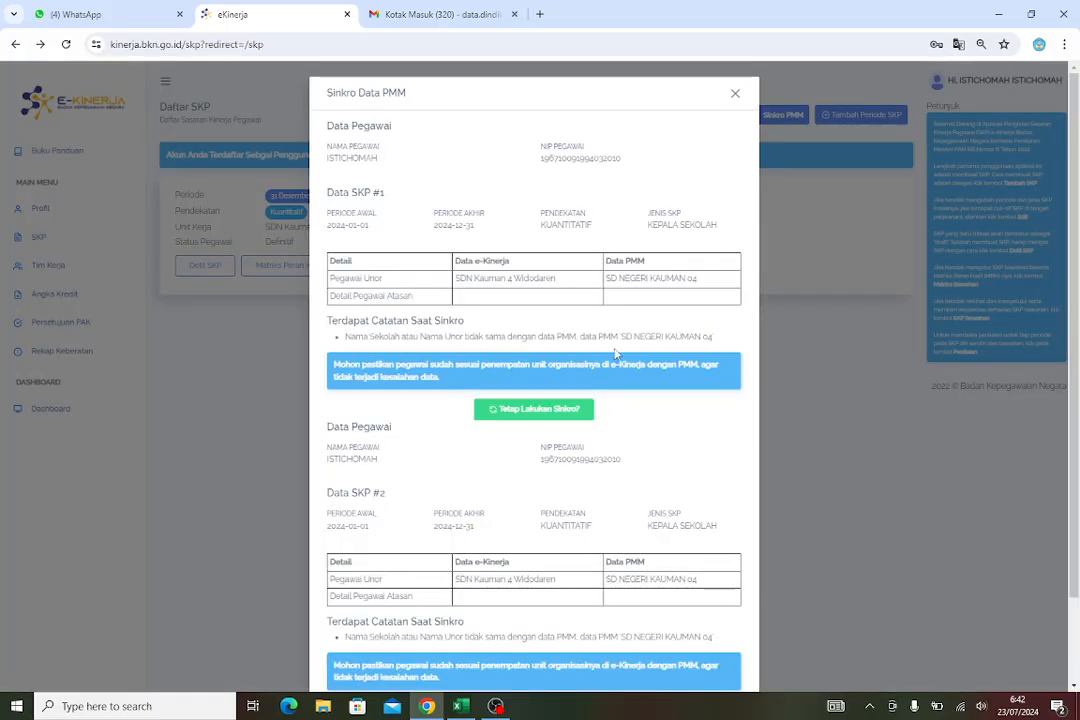
pyautogui.scroll(-3, 634, 388)
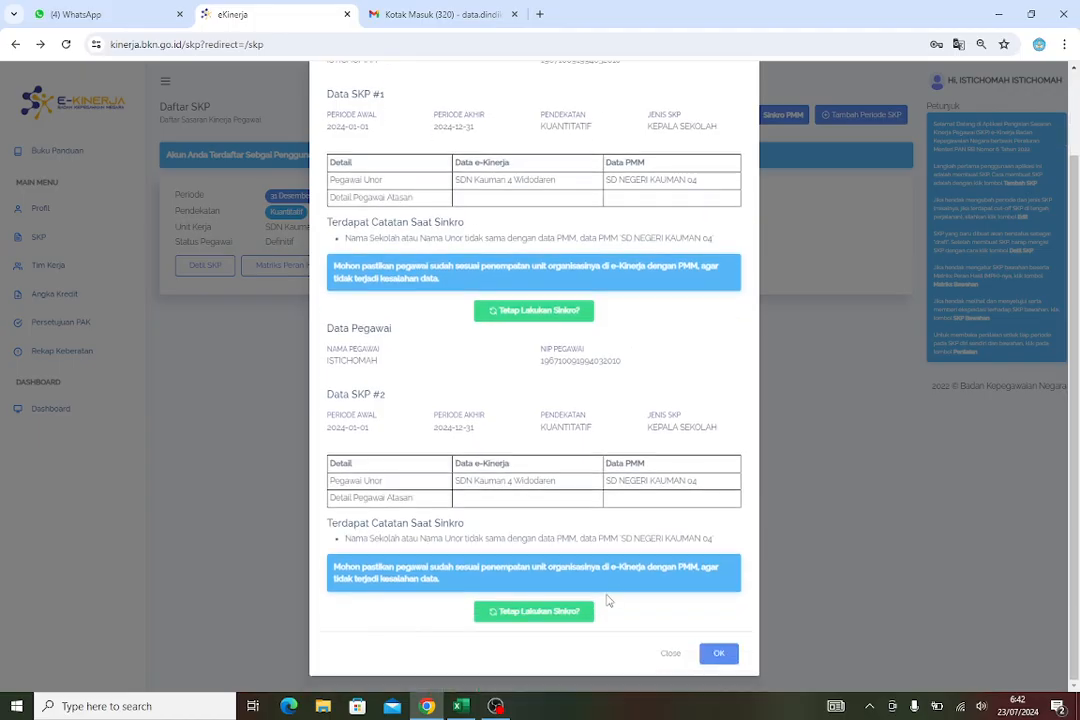
pyautogui.click(556, 619)
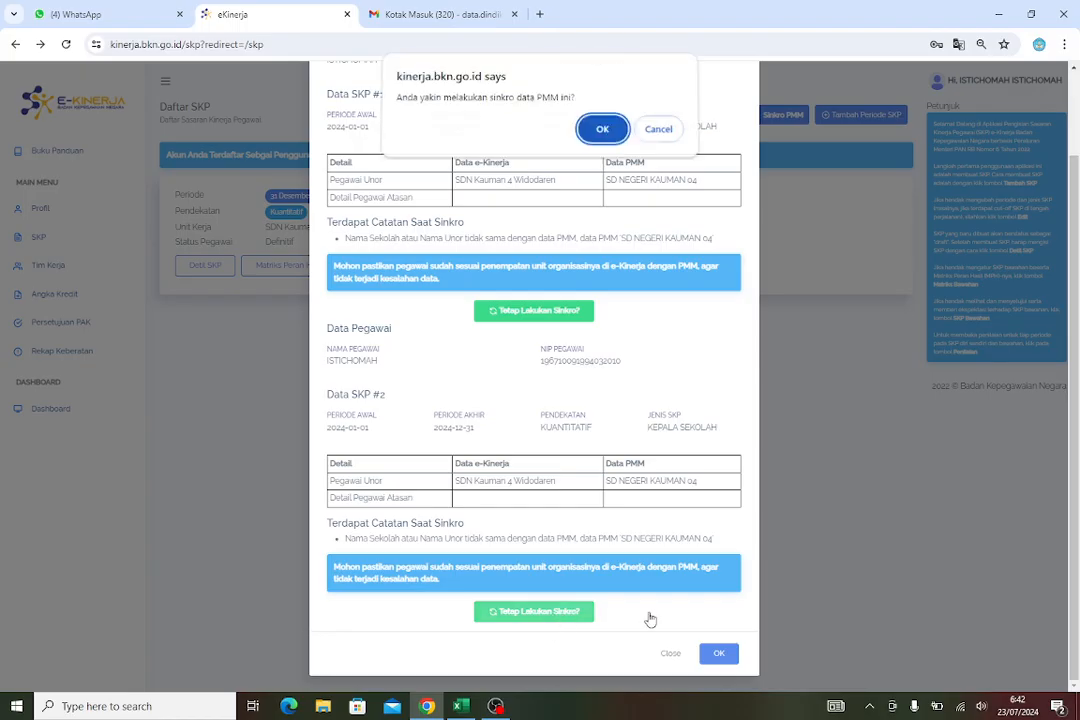
pyautogui.click(603, 133)
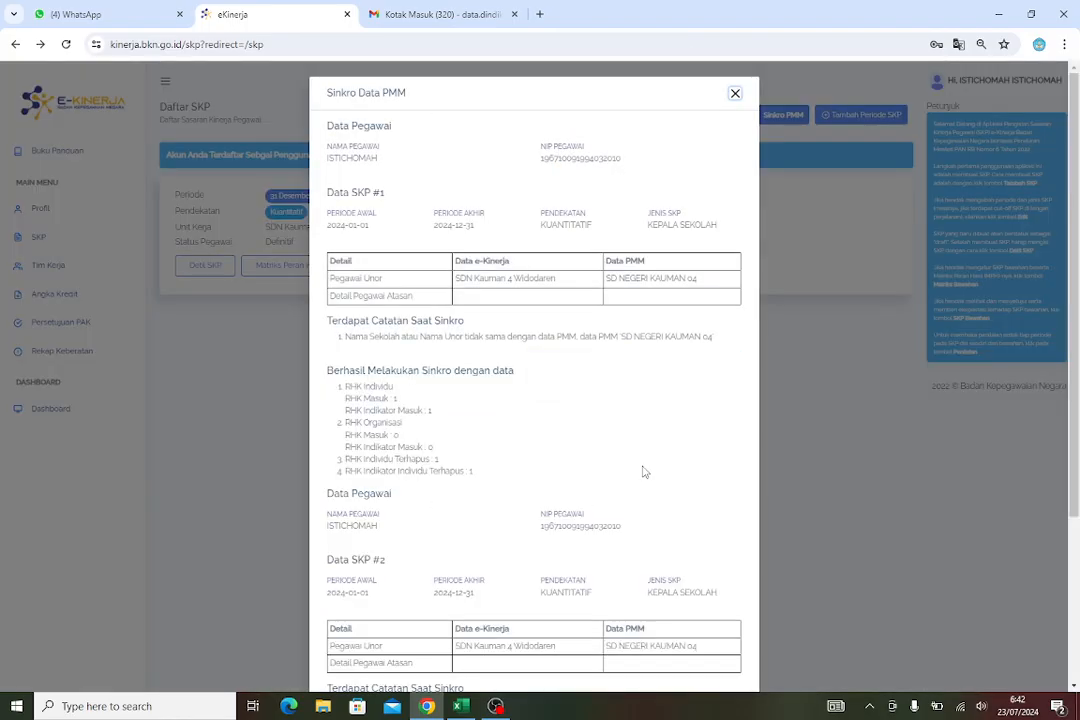
pyautogui.scroll(-3, 682, 465)
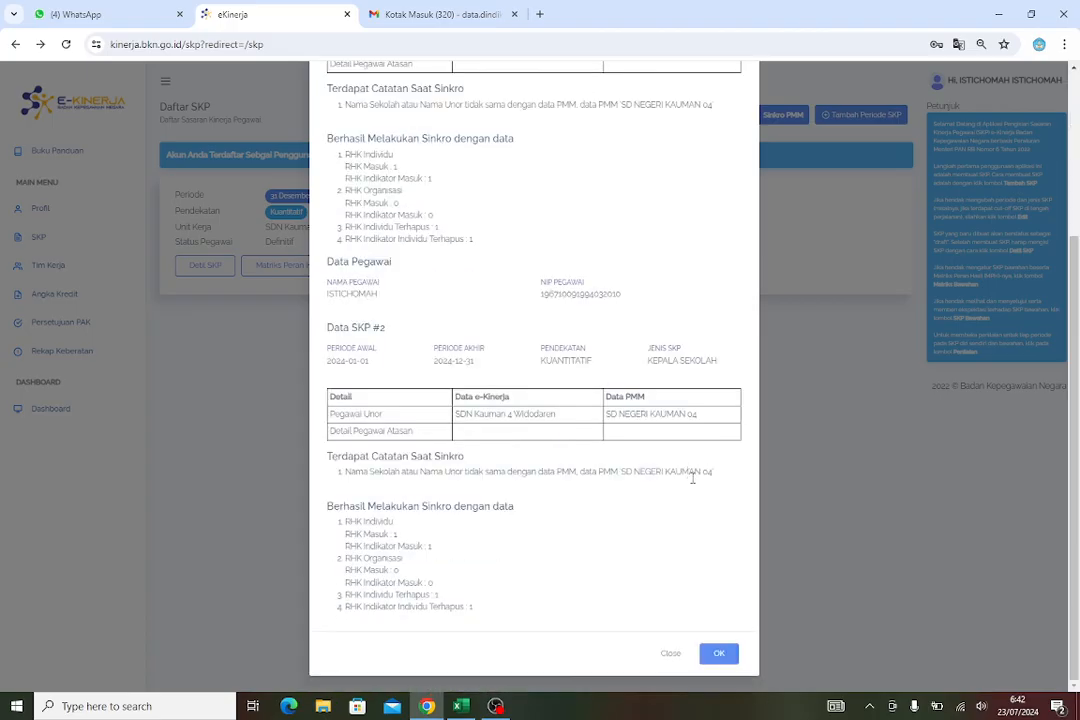
pyautogui.click(719, 654)
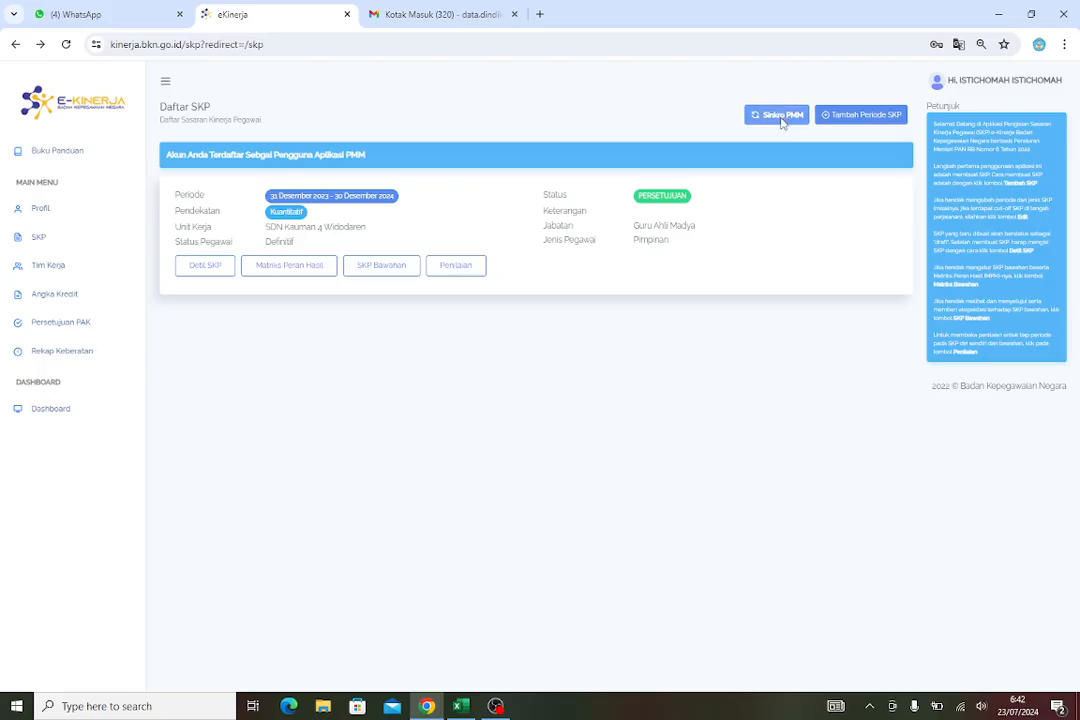
# Review the synchronised SKP details and work targets, and return to the SKP list
pyautogui.click(779, 116)
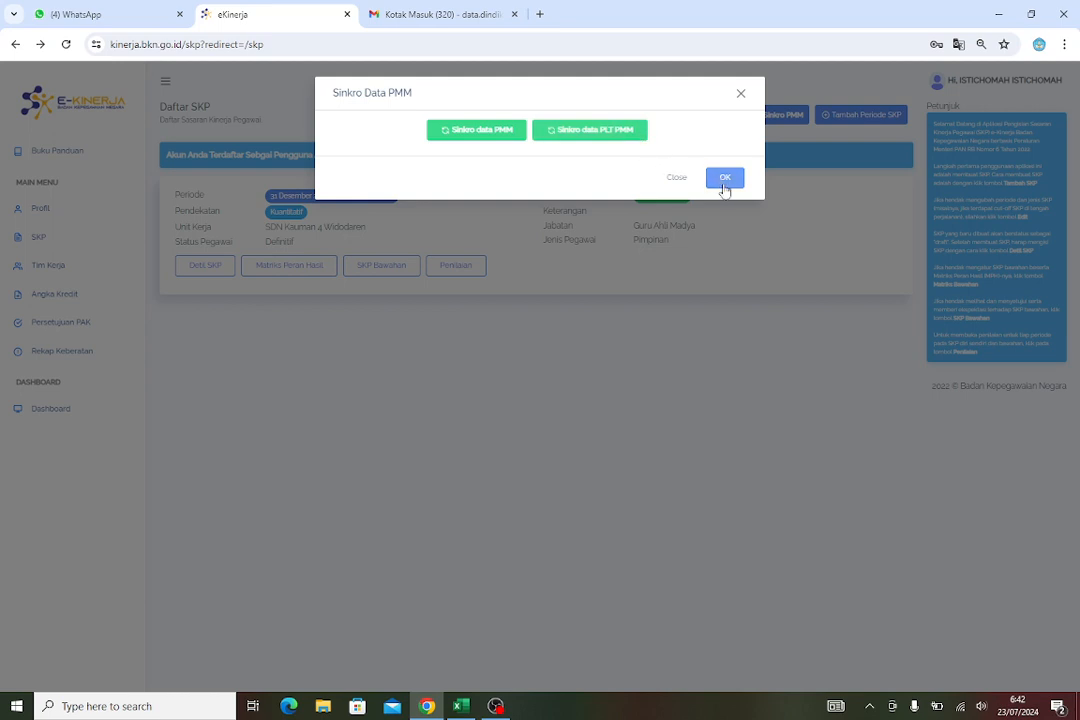
pyautogui.click(742, 95)
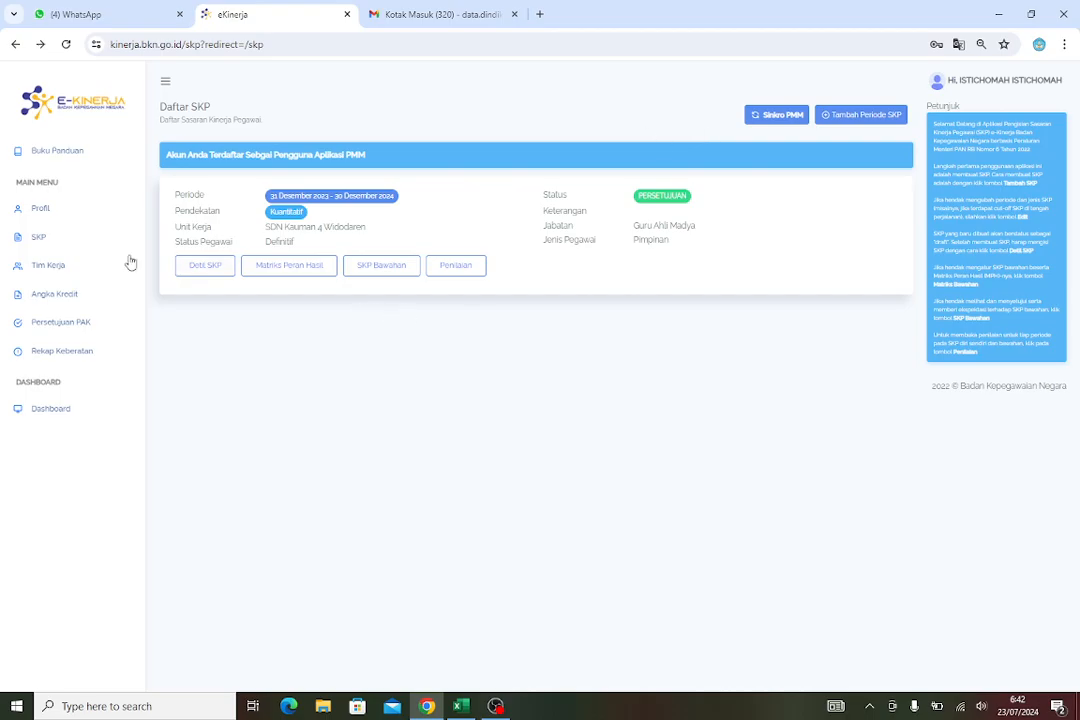
pyautogui.click(218, 267)
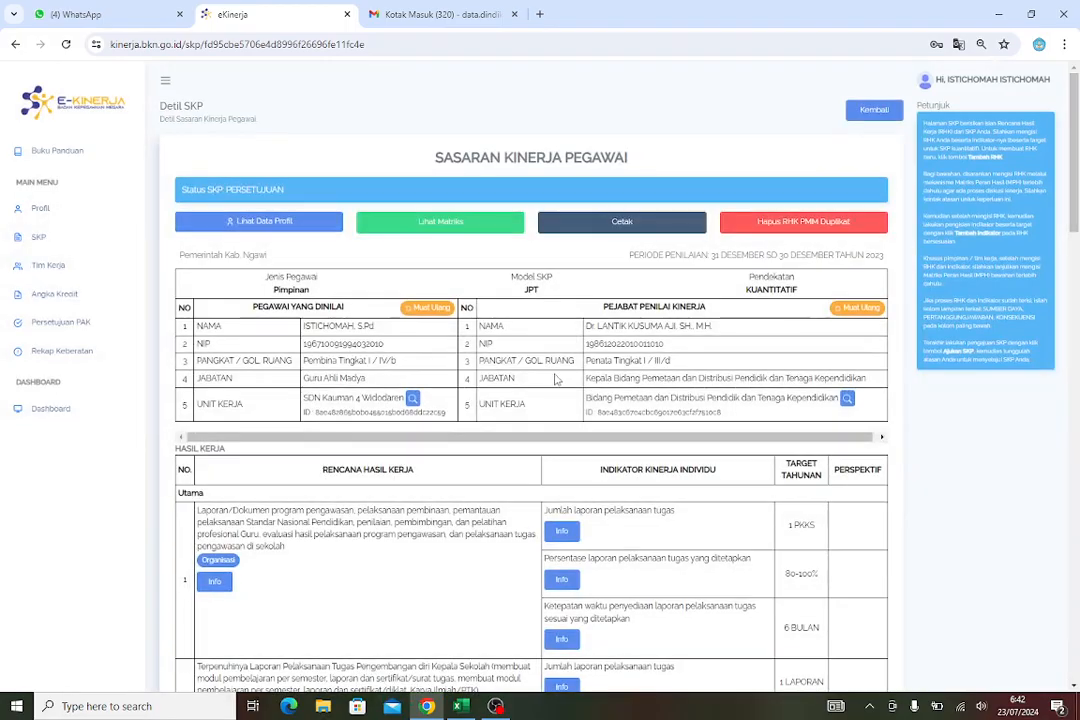
pyautogui.scroll(-4, 555, 380)
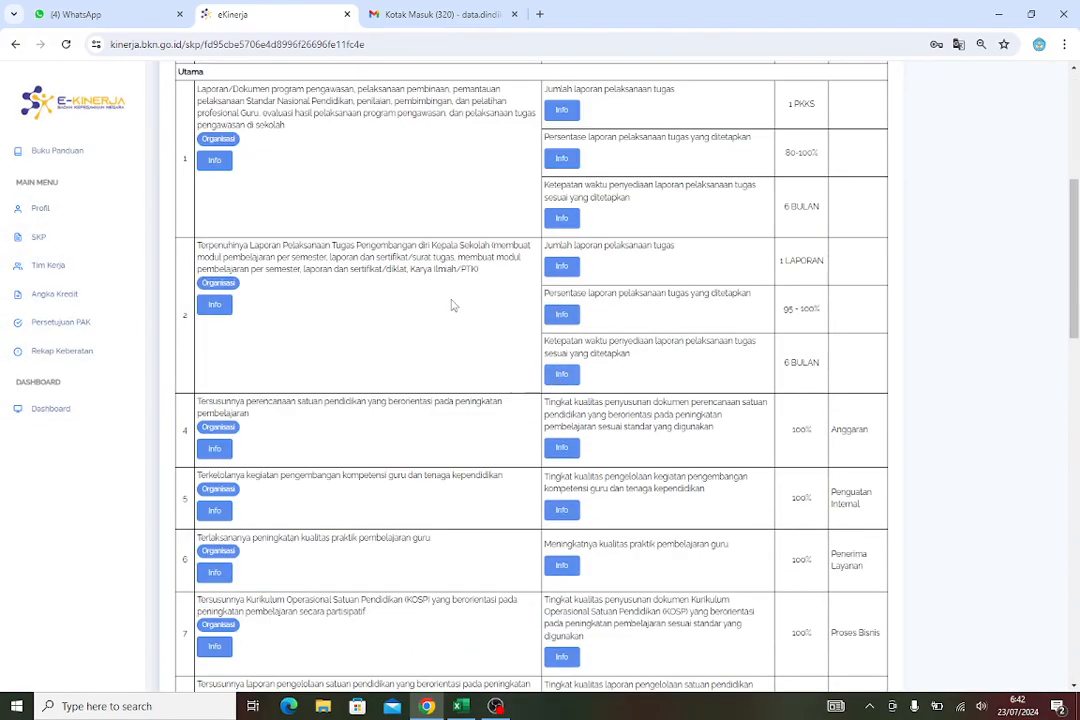
pyautogui.scroll(-1, 512, 318)
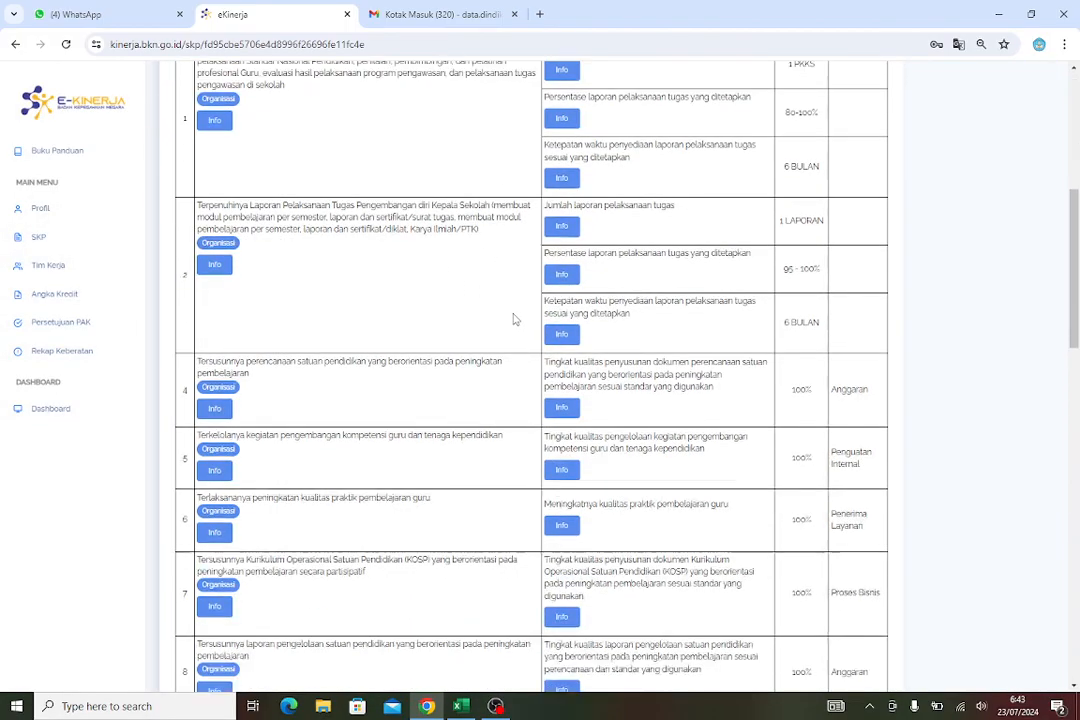
pyautogui.scroll(5, 514, 320)
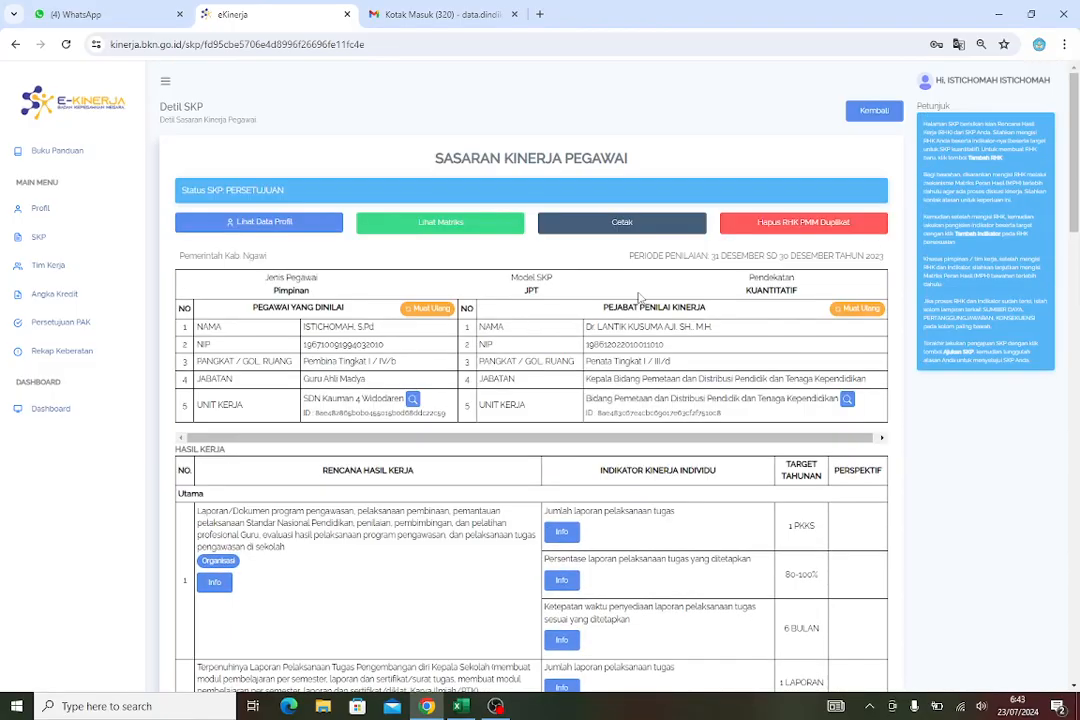
pyautogui.scroll(-3, 592, 474)
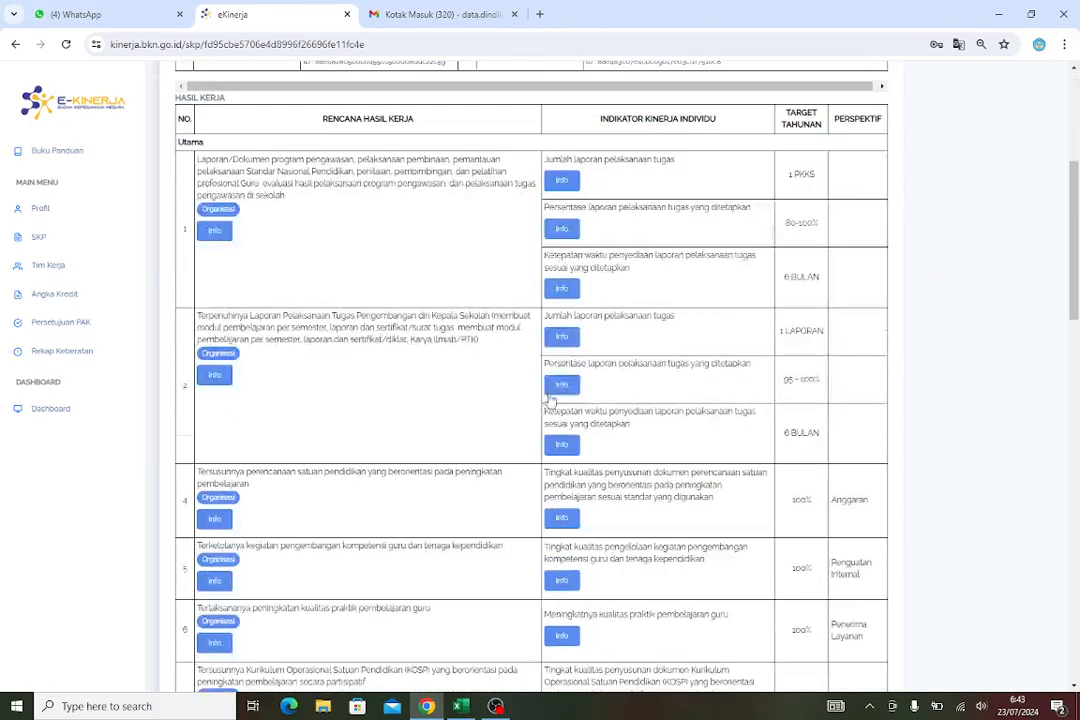
pyautogui.scroll(4, 640, 460)
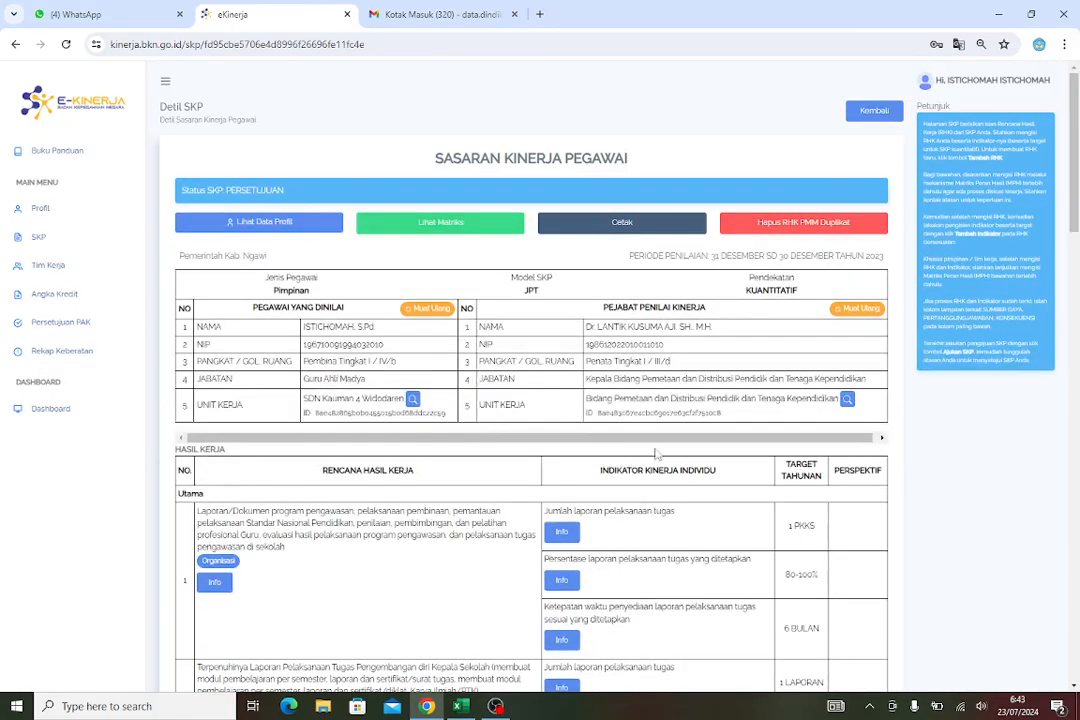
pyautogui.click(872, 111)
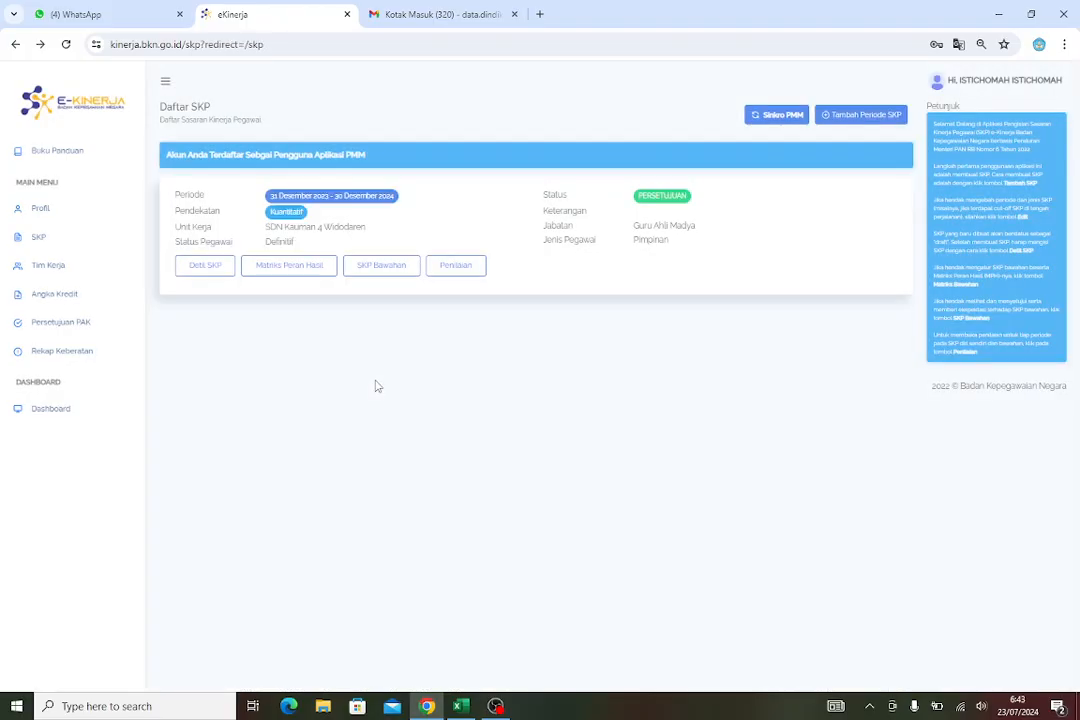
# Print the Periode Tw2 assessment form from Penilaian dated 30/06/2024 with location Ngawi
pyautogui.click(474, 267)
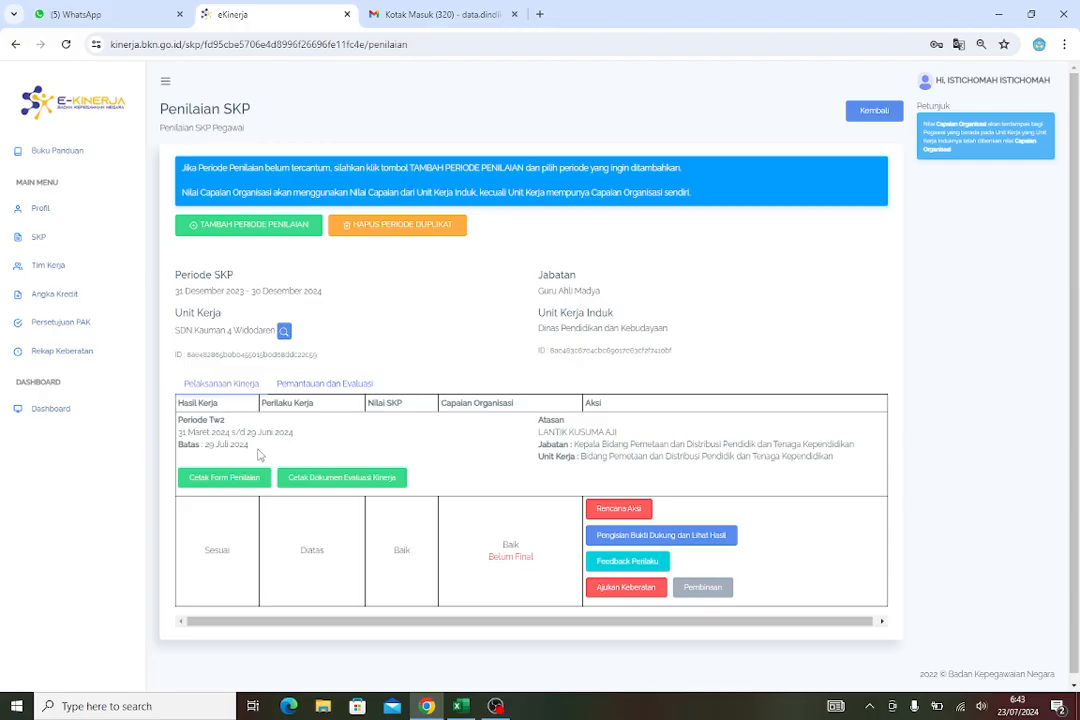
pyautogui.scroll(-1, 373, 451)
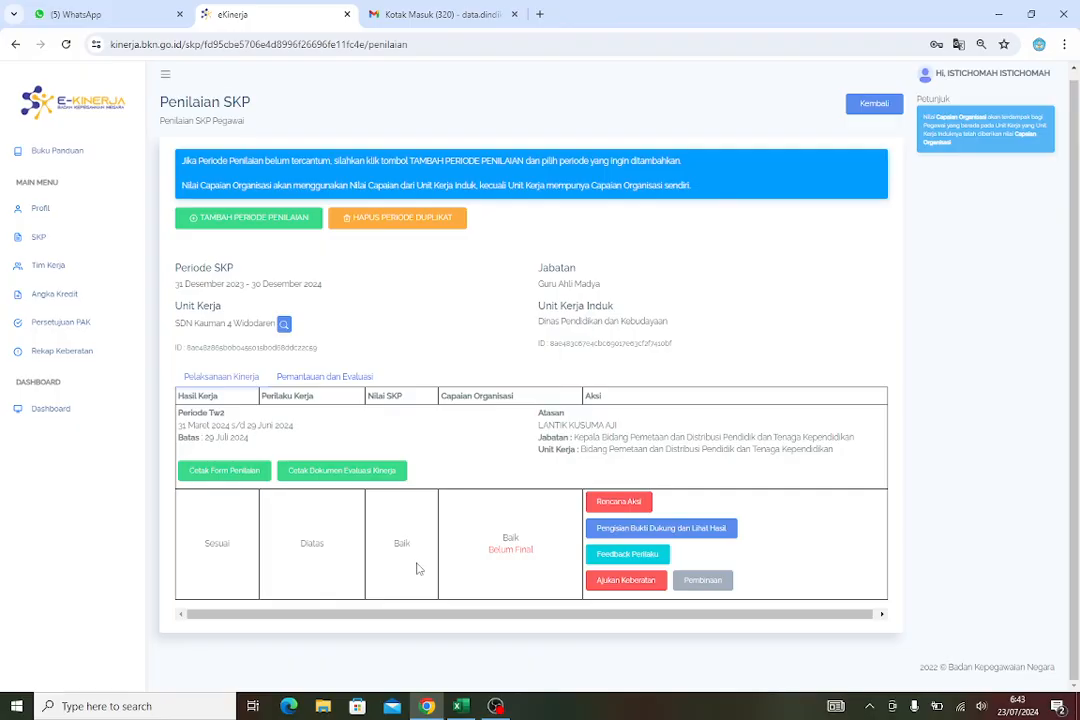
pyautogui.click(225, 479)
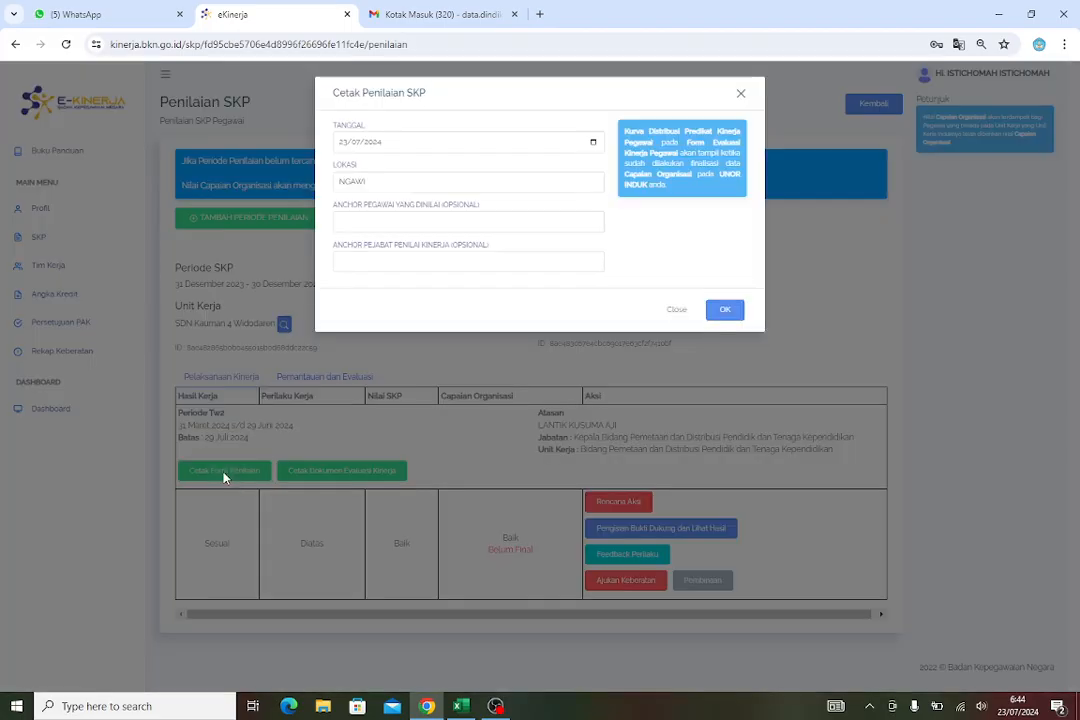
pyautogui.click(594, 142)
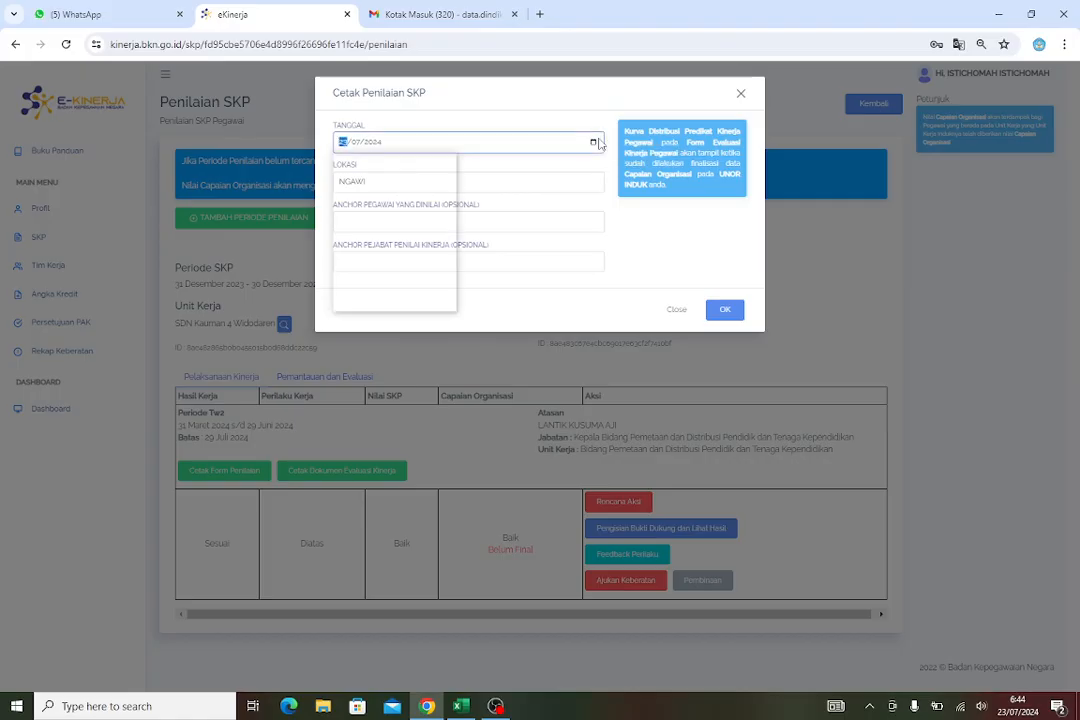
pyautogui.click(360, 166)
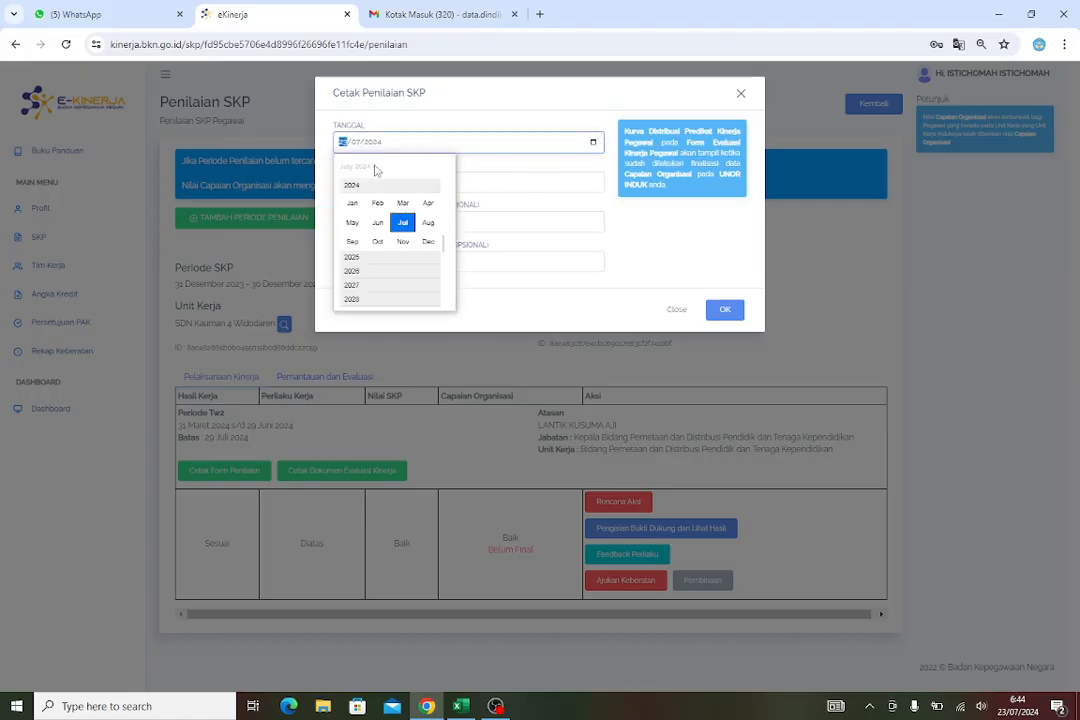
pyautogui.click(377, 222)
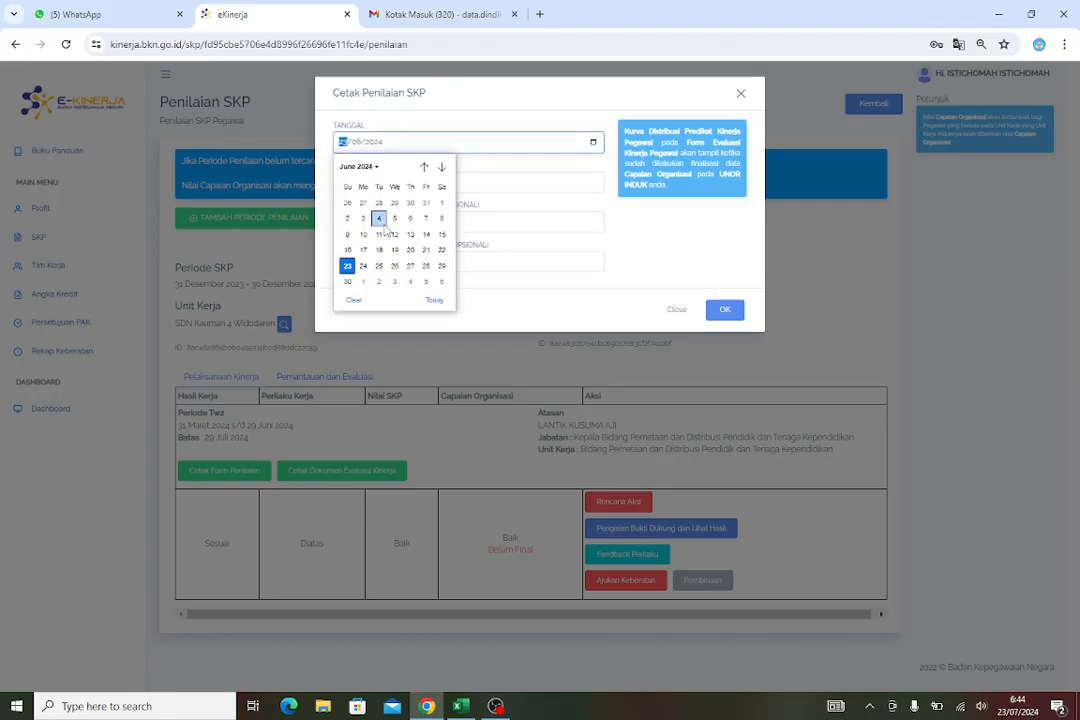
pyautogui.click(347, 282)
pyautogui.click(393, 184)
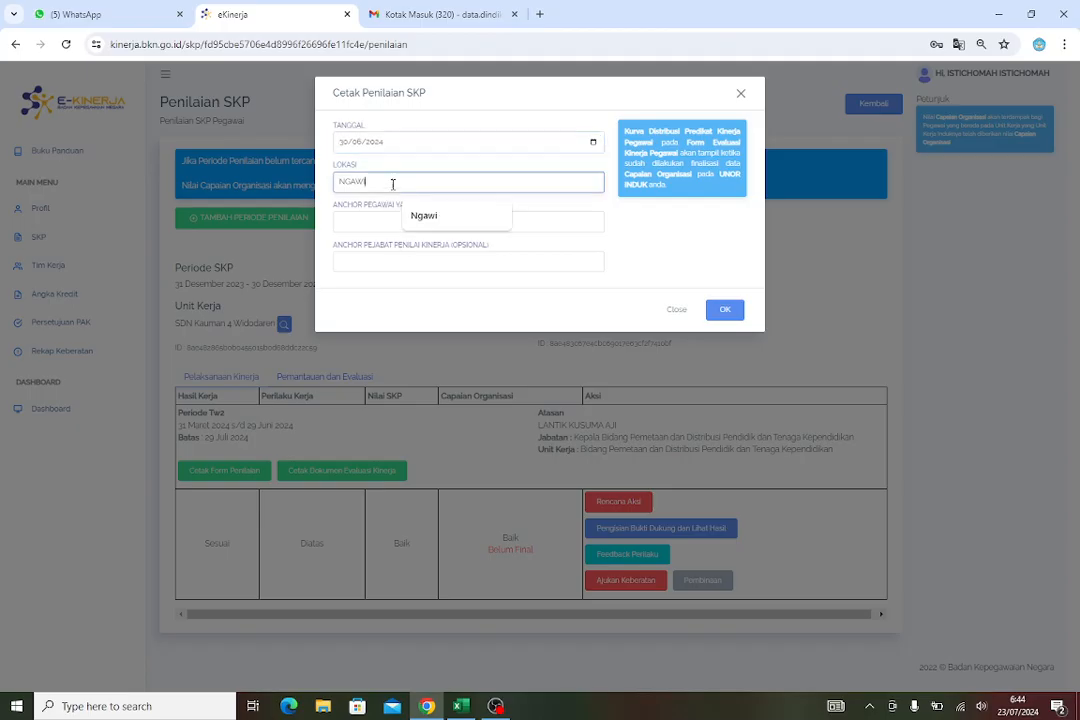
pyautogui.click(490, 215)
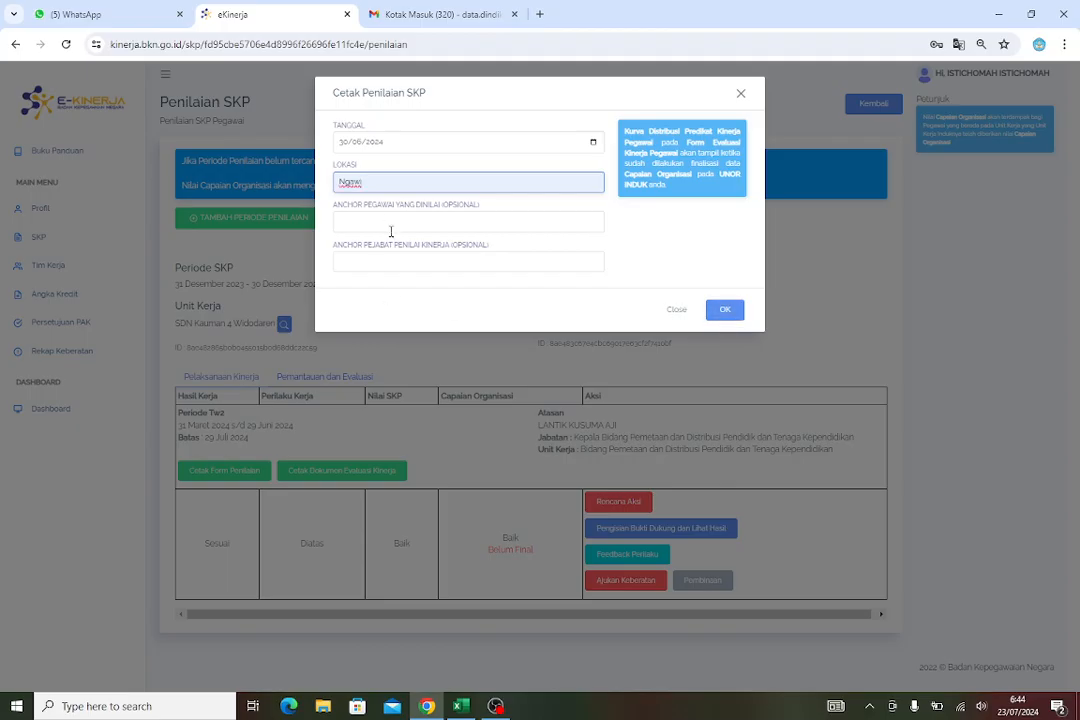
pyautogui.click(725, 310)
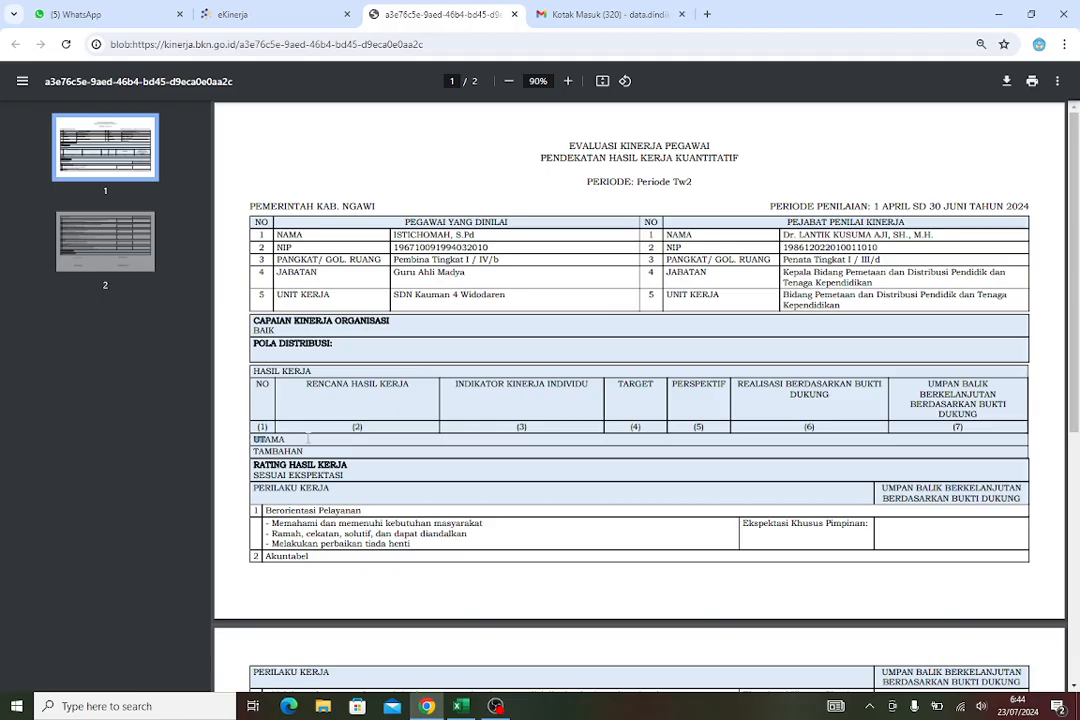
pyautogui.moveTo(250, 437); pyautogui.dragTo(320, 457)
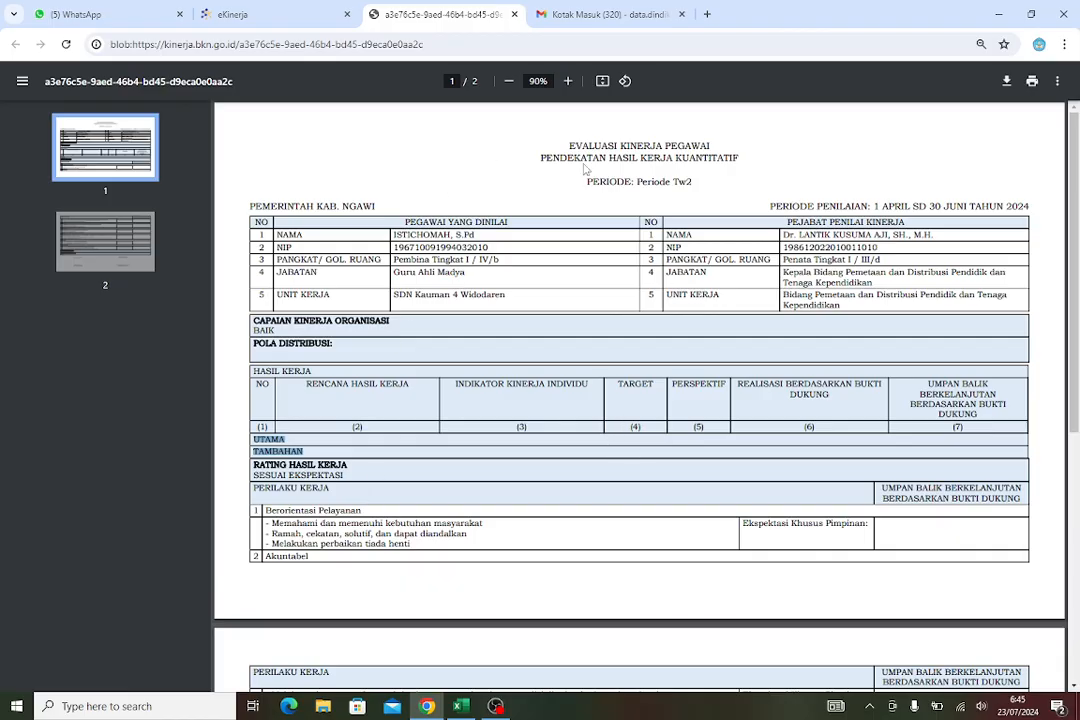
# Close the printed form preview and add the Periode Tw1 assessment period
pyautogui.click(514, 14)
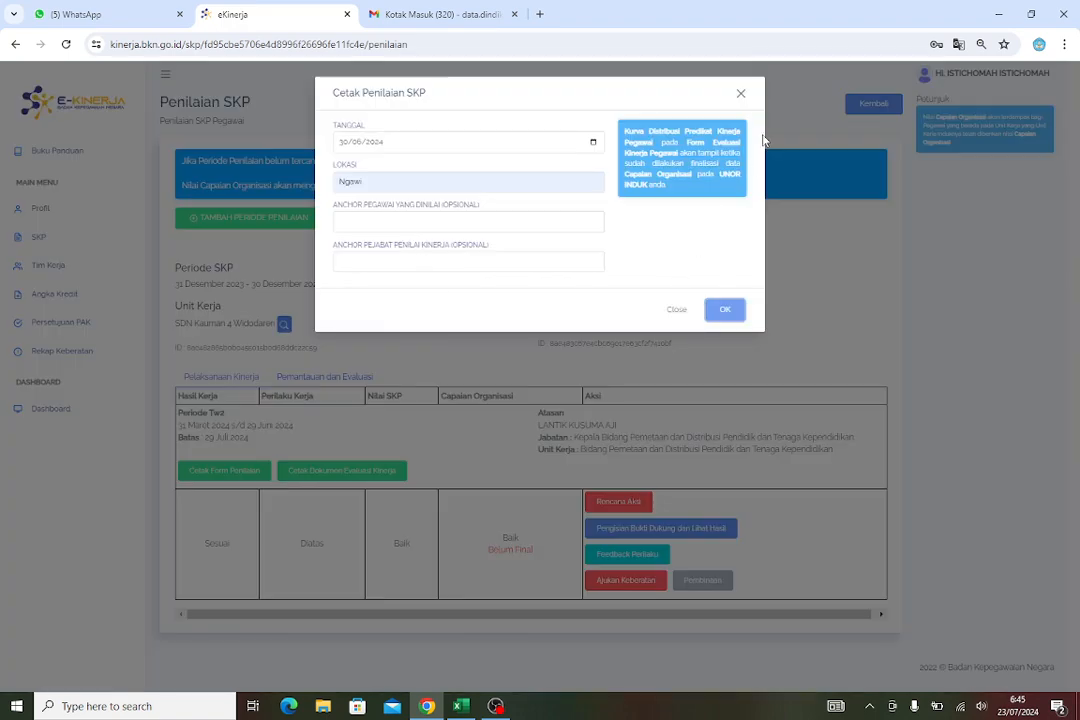
pyautogui.click(741, 94)
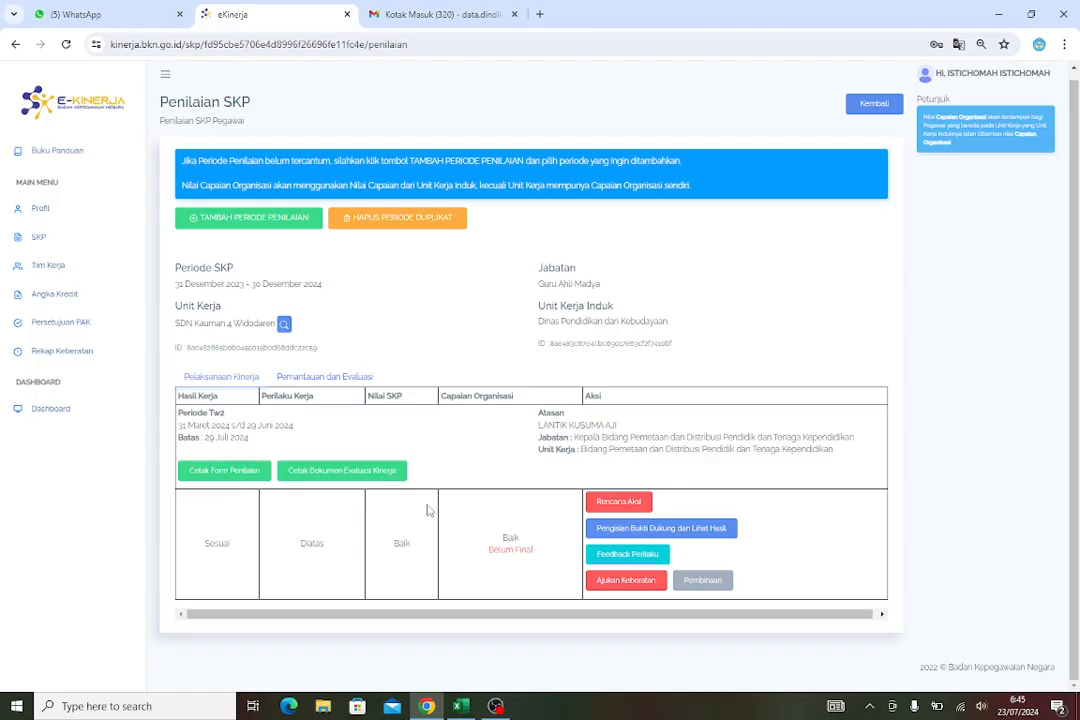
pyautogui.click(275, 224)
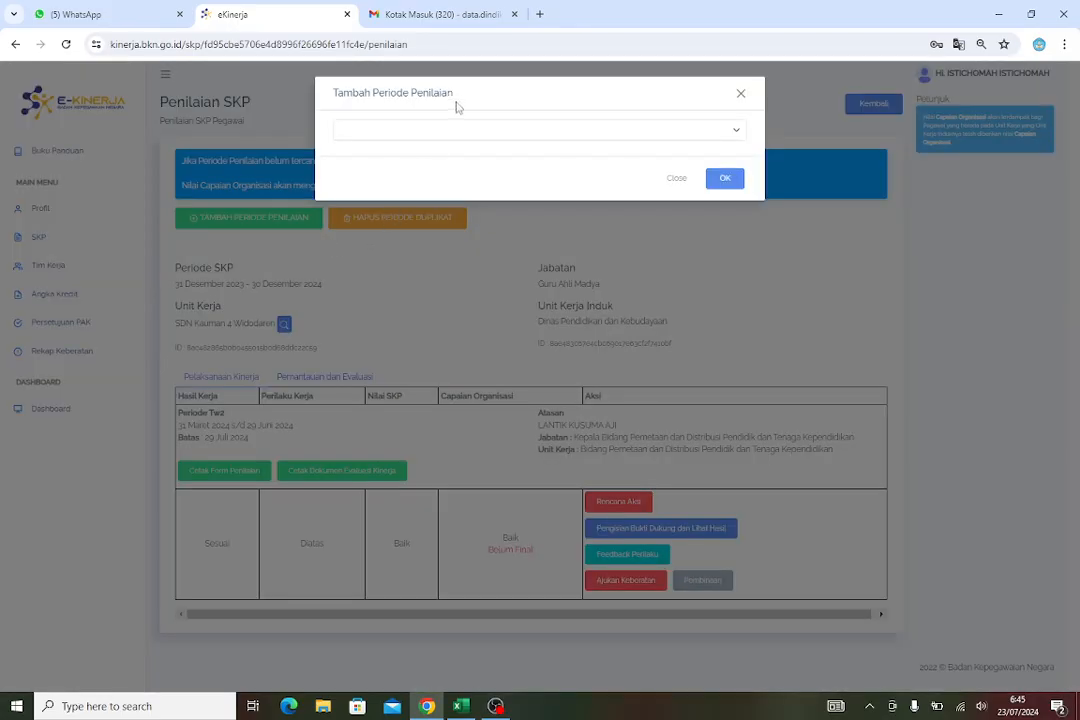
pyautogui.click(451, 131)
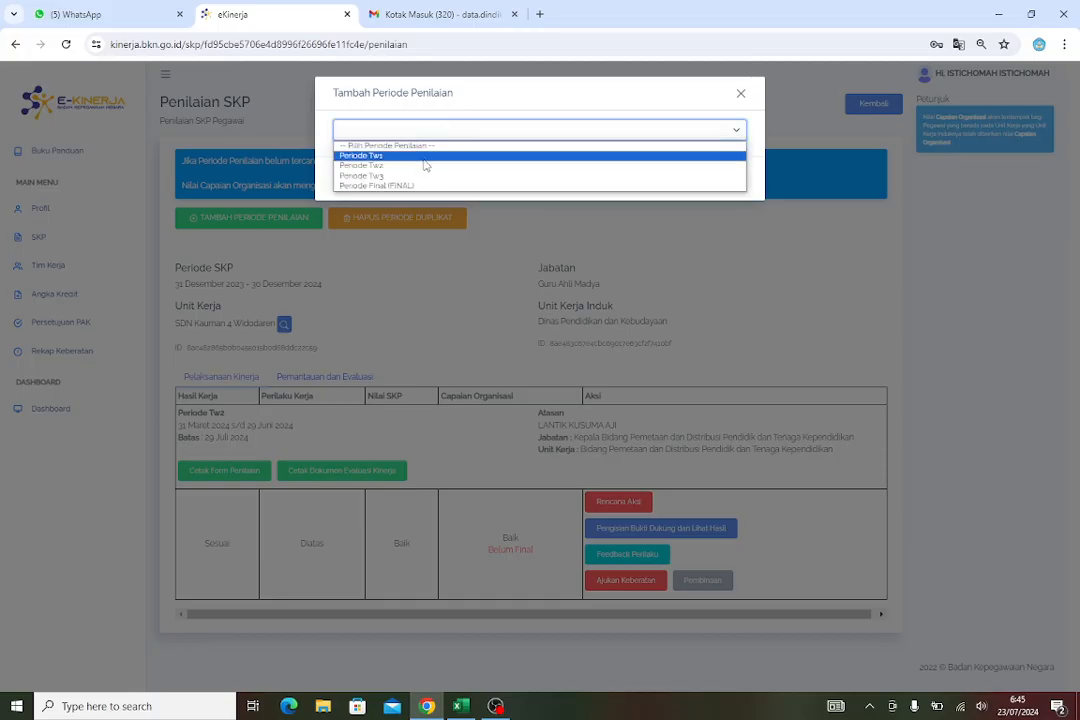
pyautogui.click(421, 157)
pyautogui.click(725, 182)
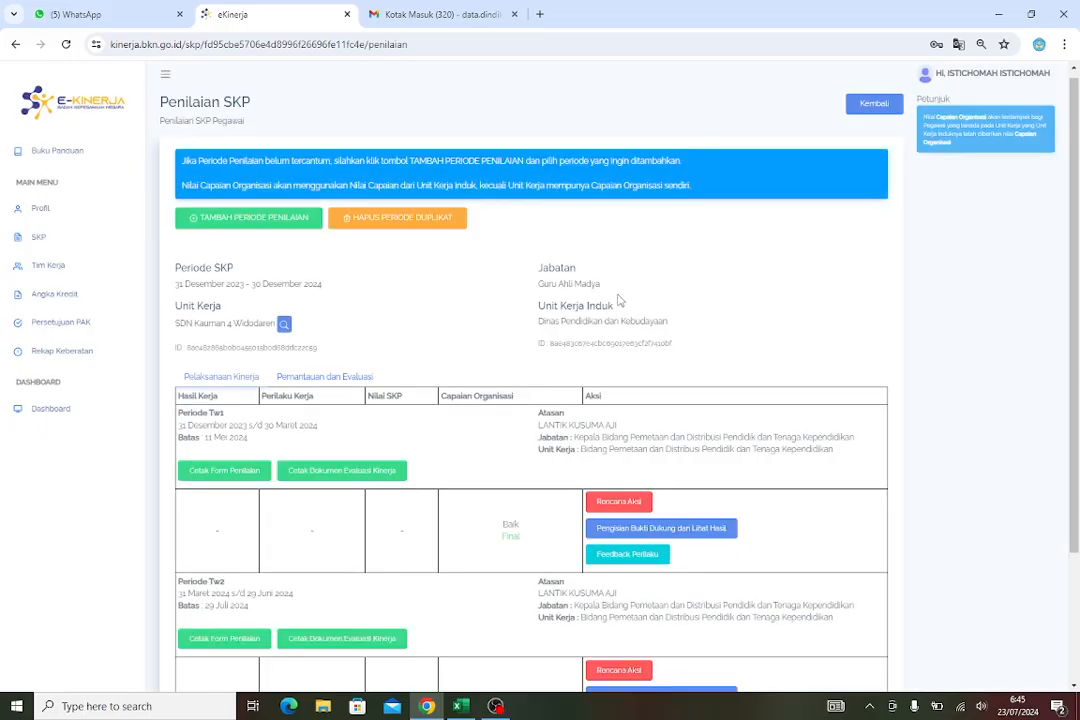
# Review the Periode Tw1 and Periode Tw2 rows in the assessment table
pyautogui.scroll(-3, 617, 310)
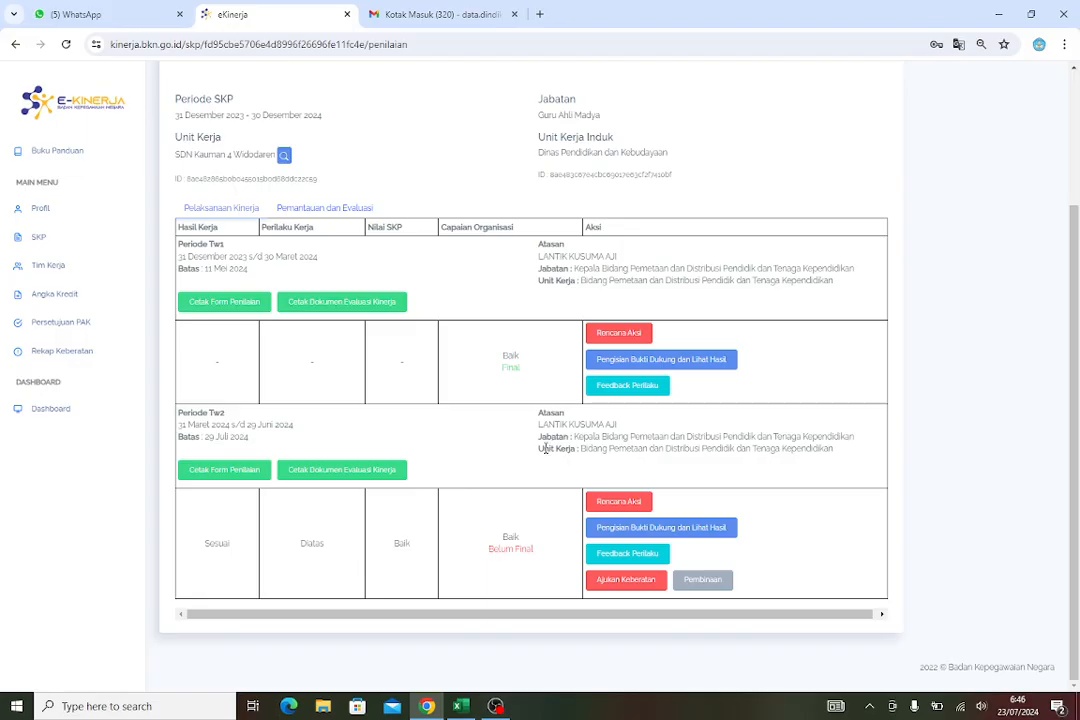
pyautogui.scroll(1, 330, 315)
pyautogui.scroll(2, 350, 340)
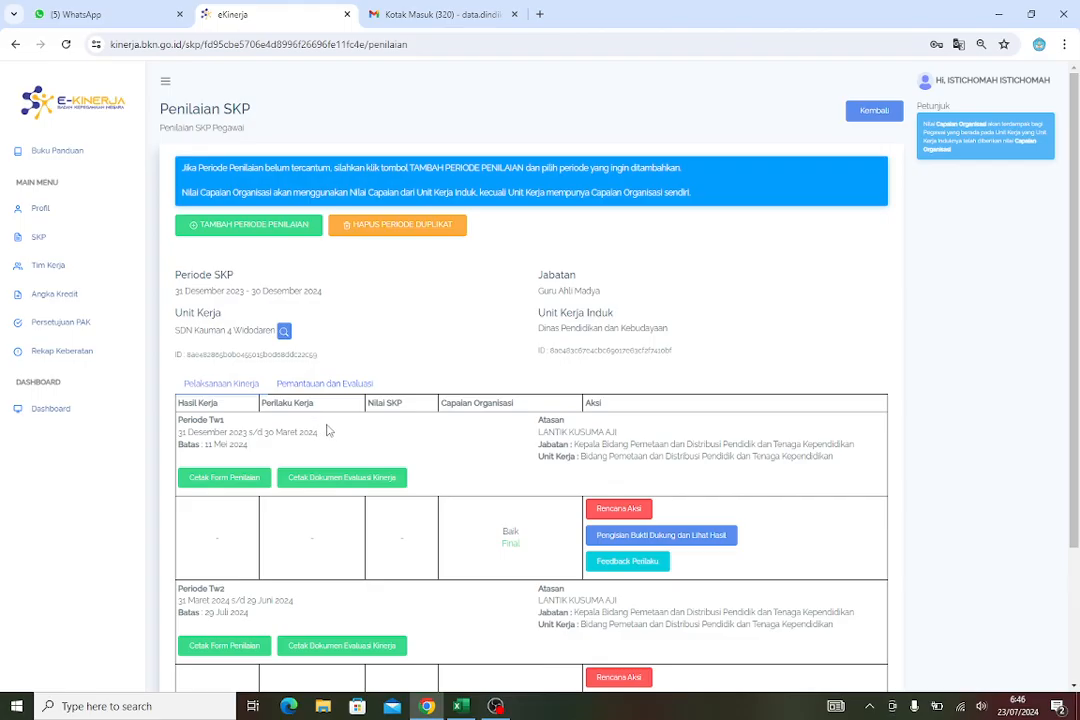
pyautogui.scroll(-1, 330, 430)
pyautogui.scroll(-3, 330, 430)
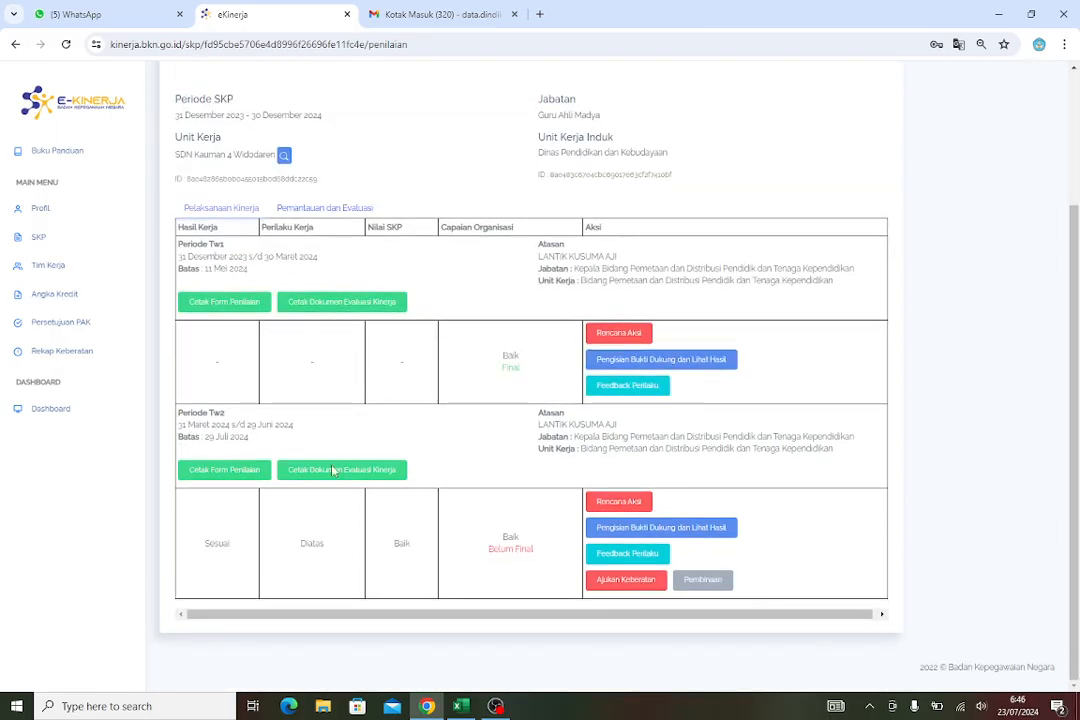
pyautogui.scroll(4, 330, 405)
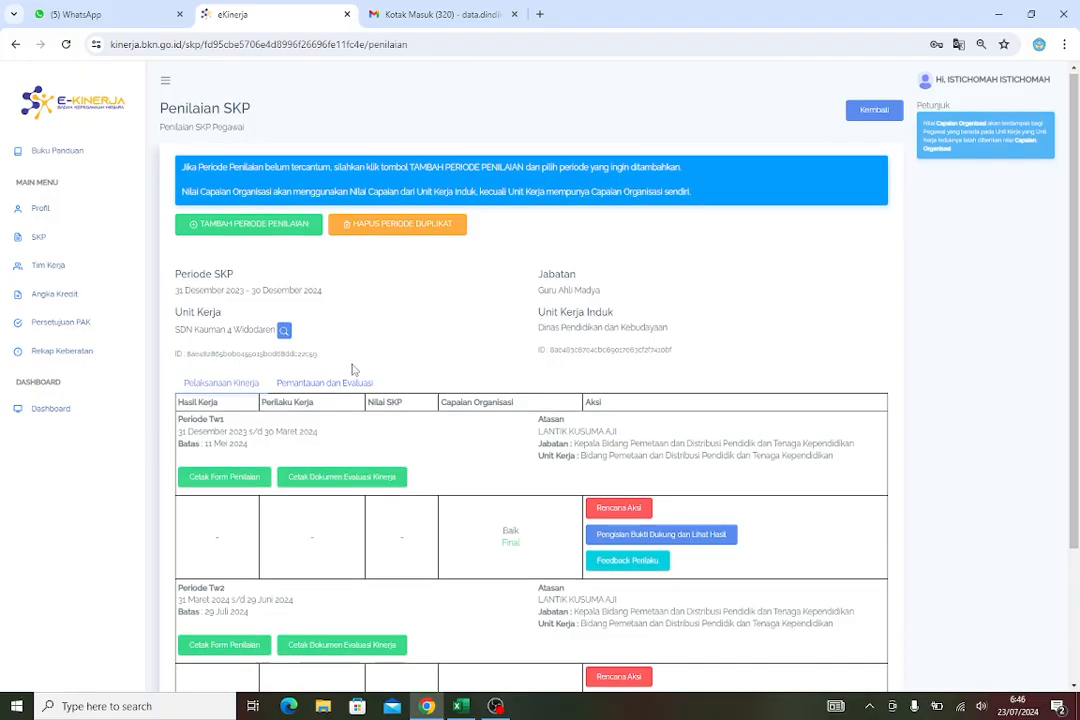
pyautogui.scroll(-2, 354, 304)
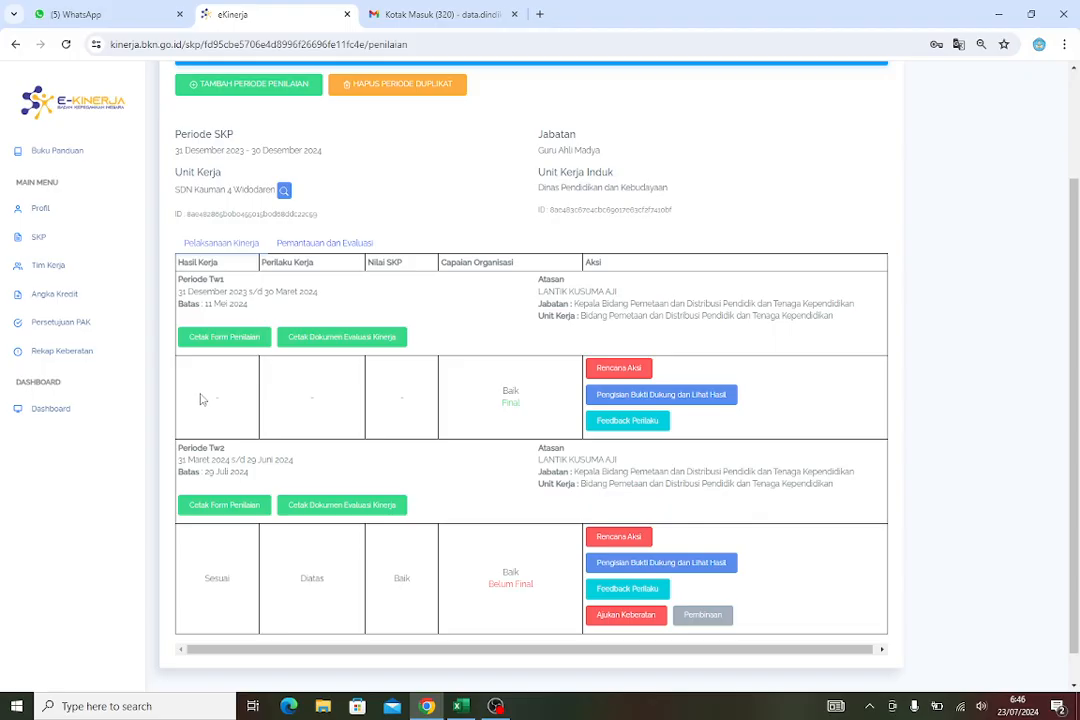
pyautogui.moveTo(202, 400); pyautogui.dragTo(413, 409)
pyautogui.click(362, 410)
pyautogui.moveTo(382, 401); pyautogui.dragTo(213, 405)
pyautogui.scroll(-1, 435, 473)
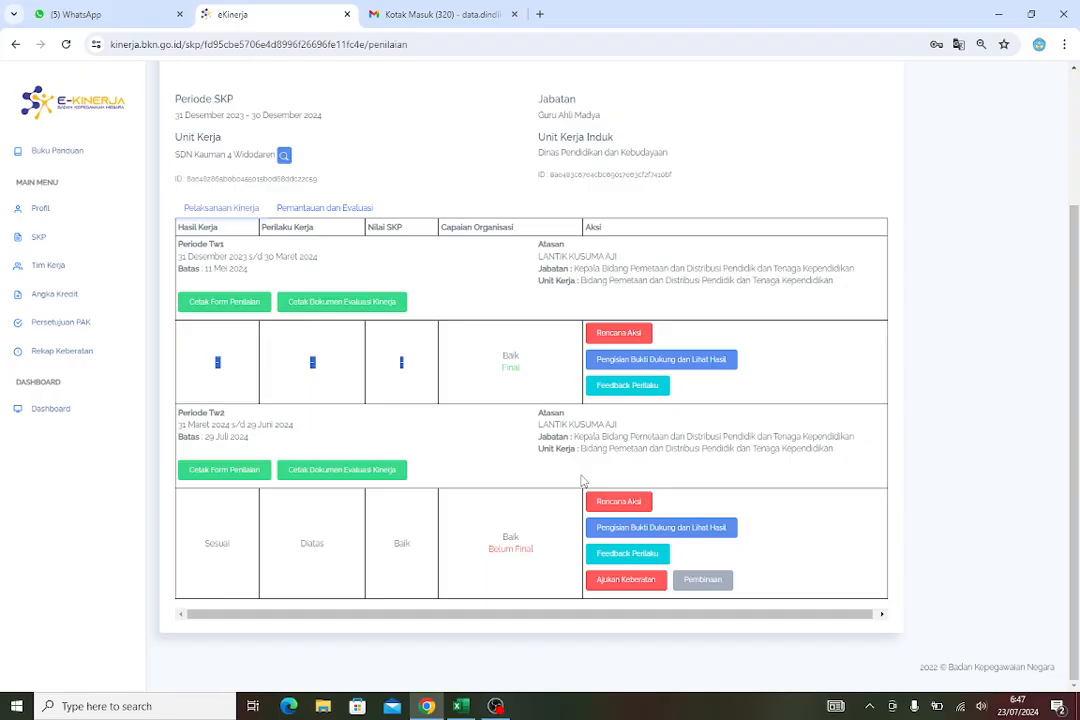
# Open the action plan page for Periode Tw2 and review the listed work results
pyautogui.click(628, 508)
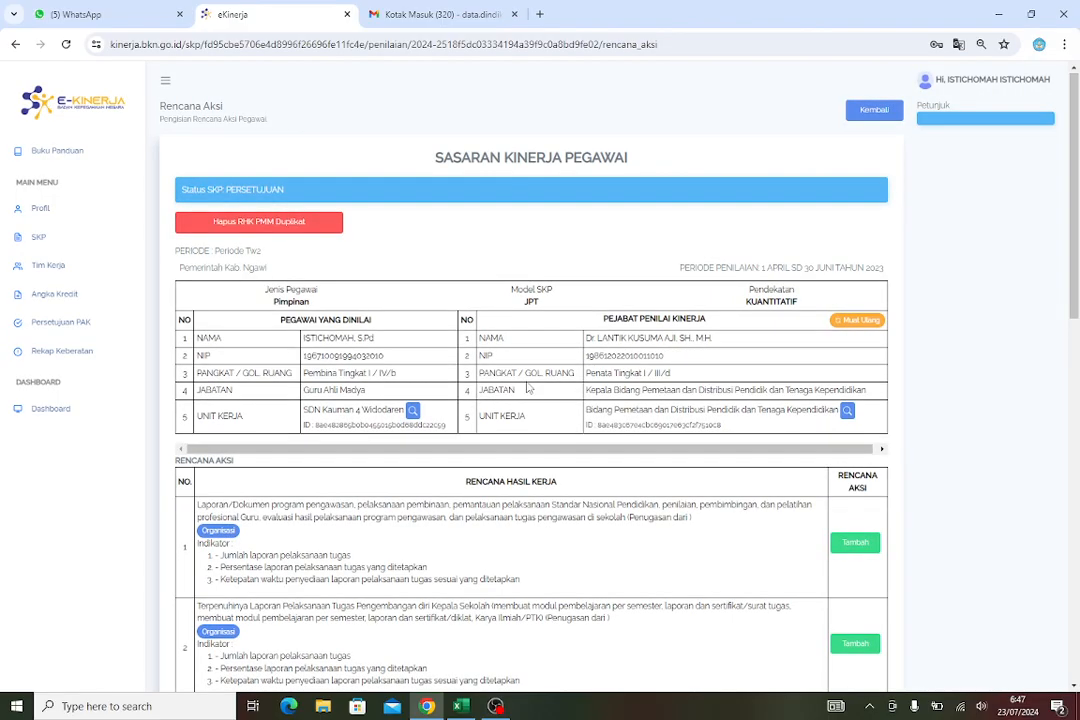
pyautogui.scroll(-4, 528, 388)
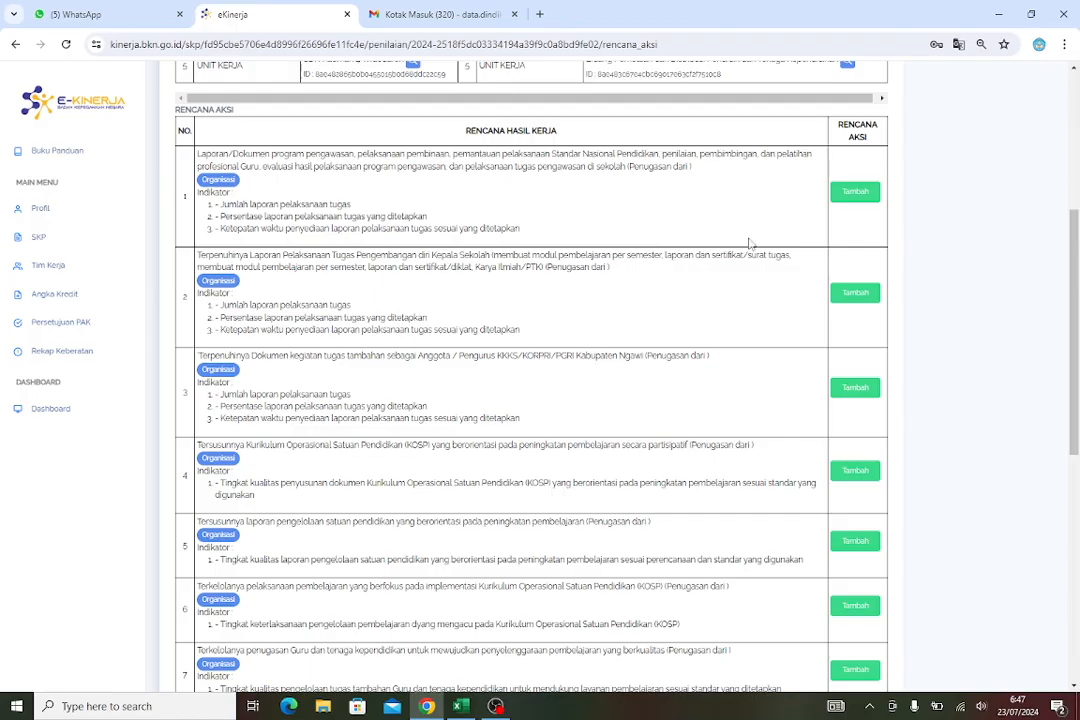
pyautogui.scroll(2, 785, 215)
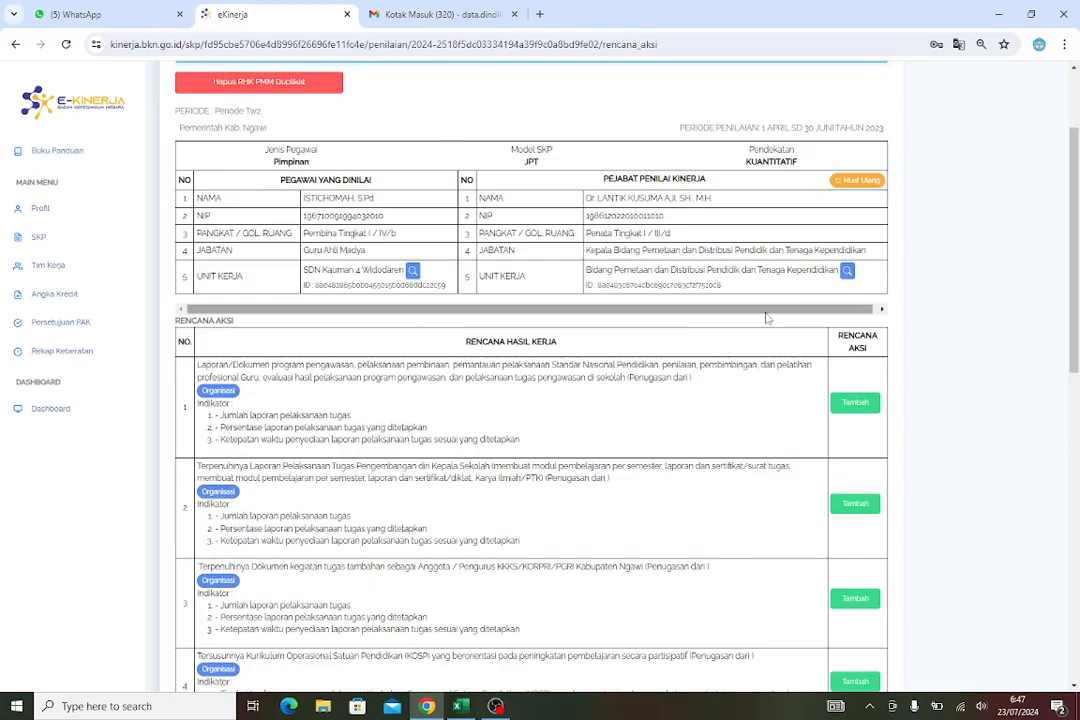
pyautogui.scroll(1, 749, 315)
pyautogui.scroll(2, 749, 315)
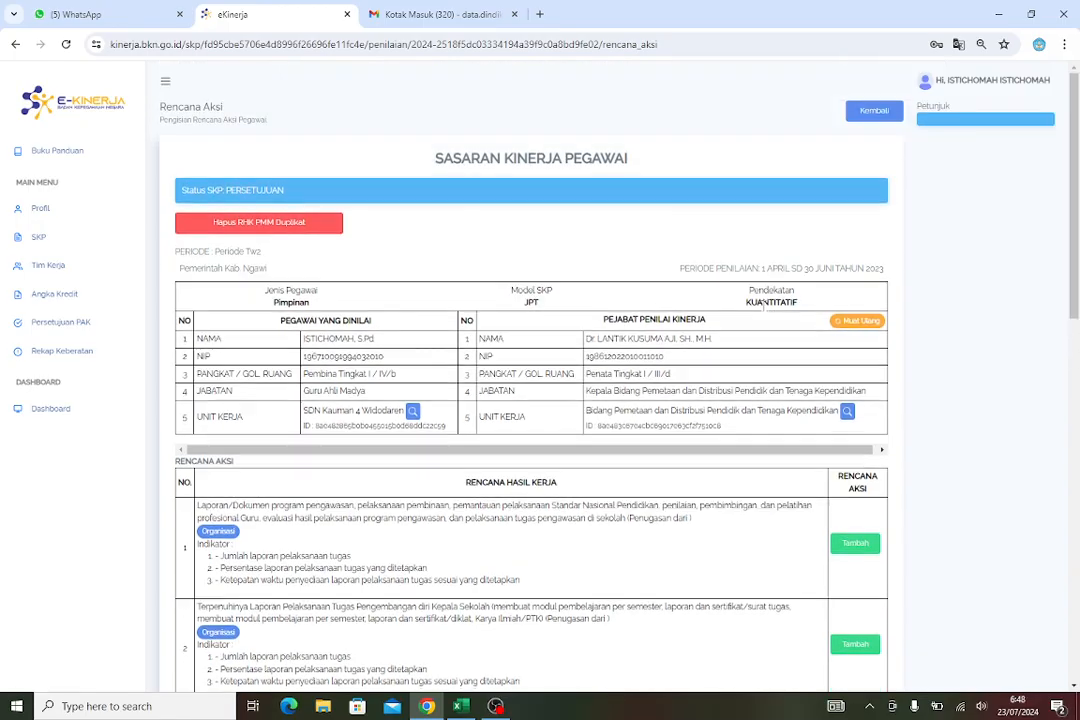
pyautogui.scroll(-4, 771, 310)
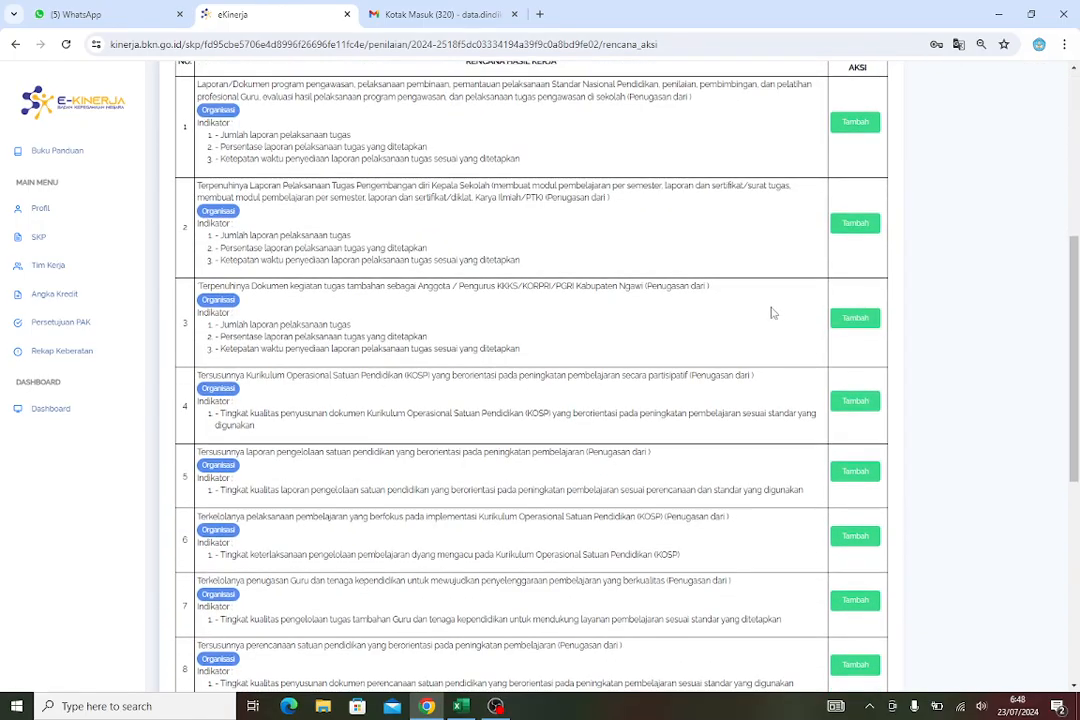
pyautogui.scroll(2, 755, 313)
pyautogui.scroll(-2, 716, 326)
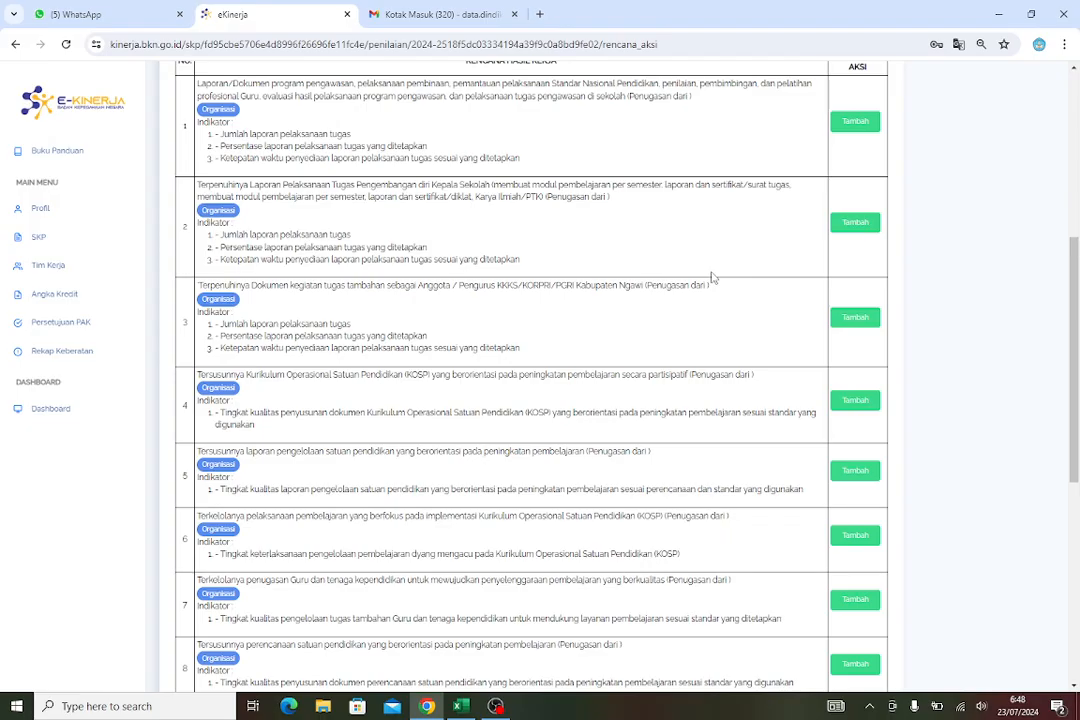
pyautogui.scroll(2, 706, 265)
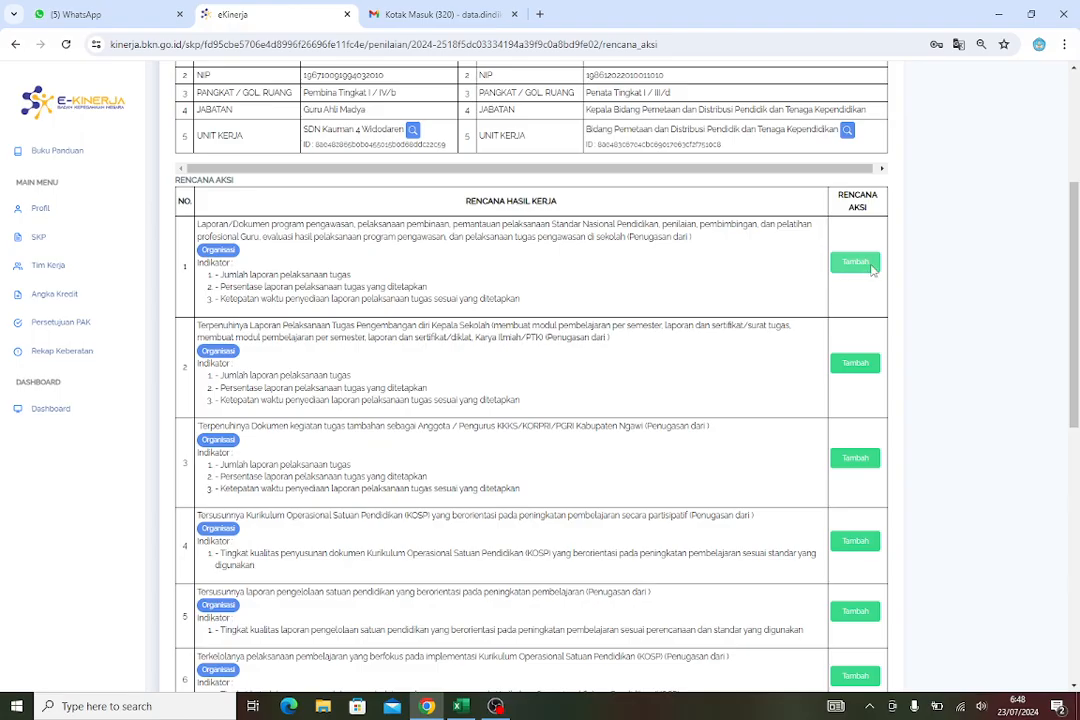
pyautogui.click(866, 269)
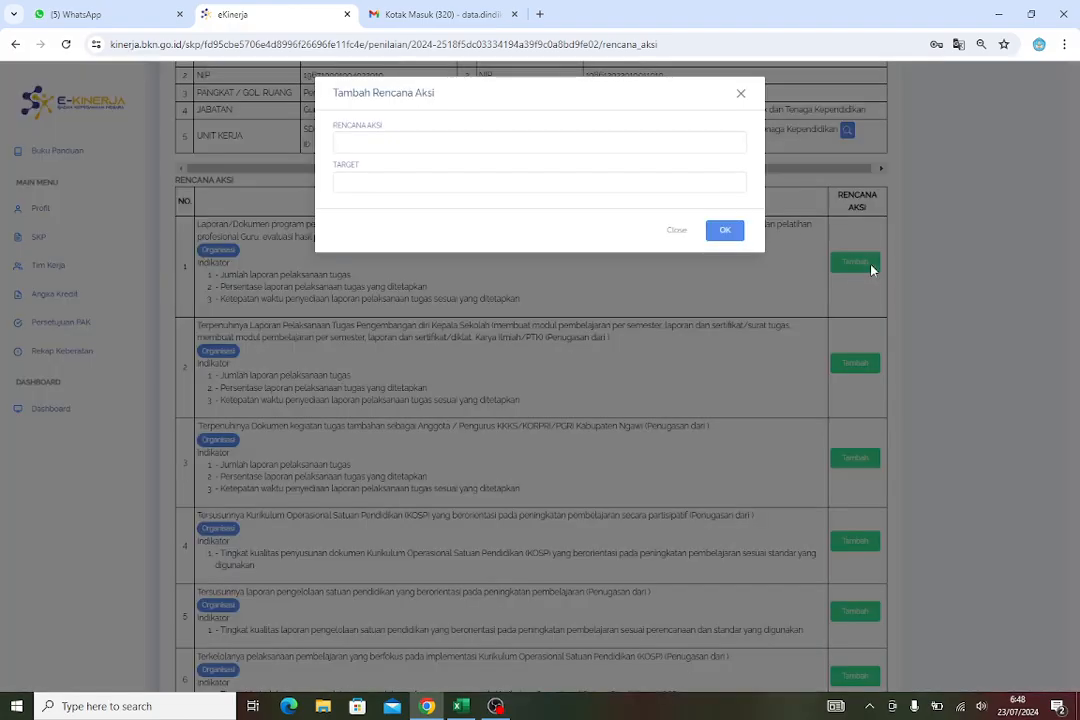
pyautogui.click(678, 231)
pyautogui.scroll(-10, 700, 312)
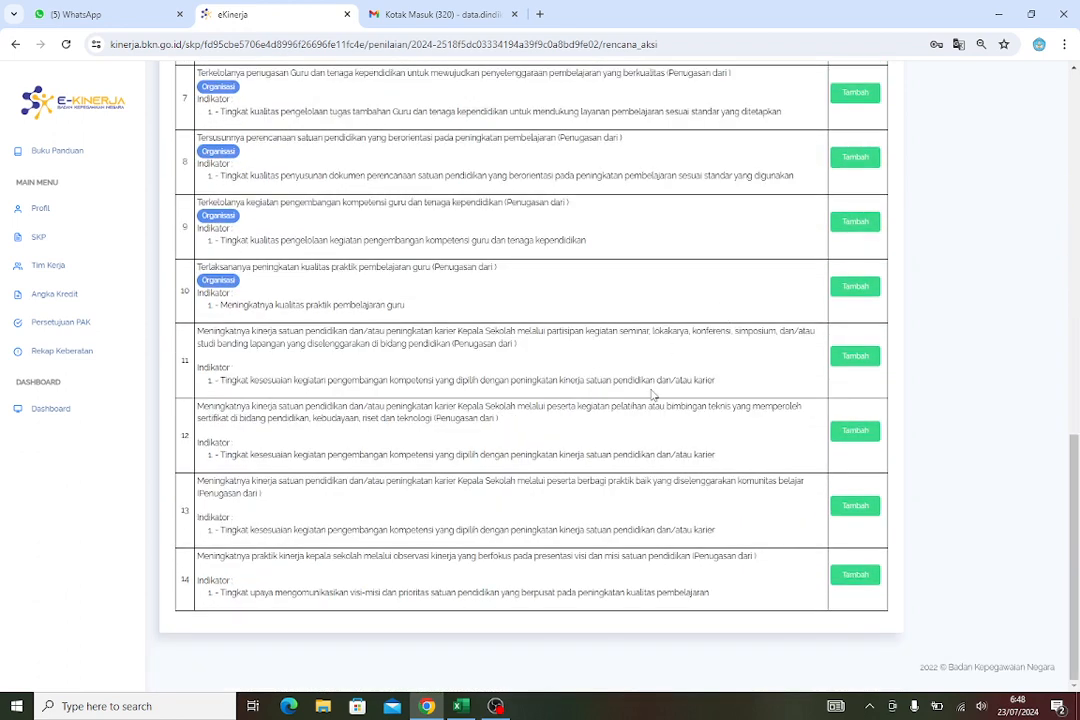
pyautogui.scroll(1, 651, 396)
pyautogui.scroll(8, 655, 392)
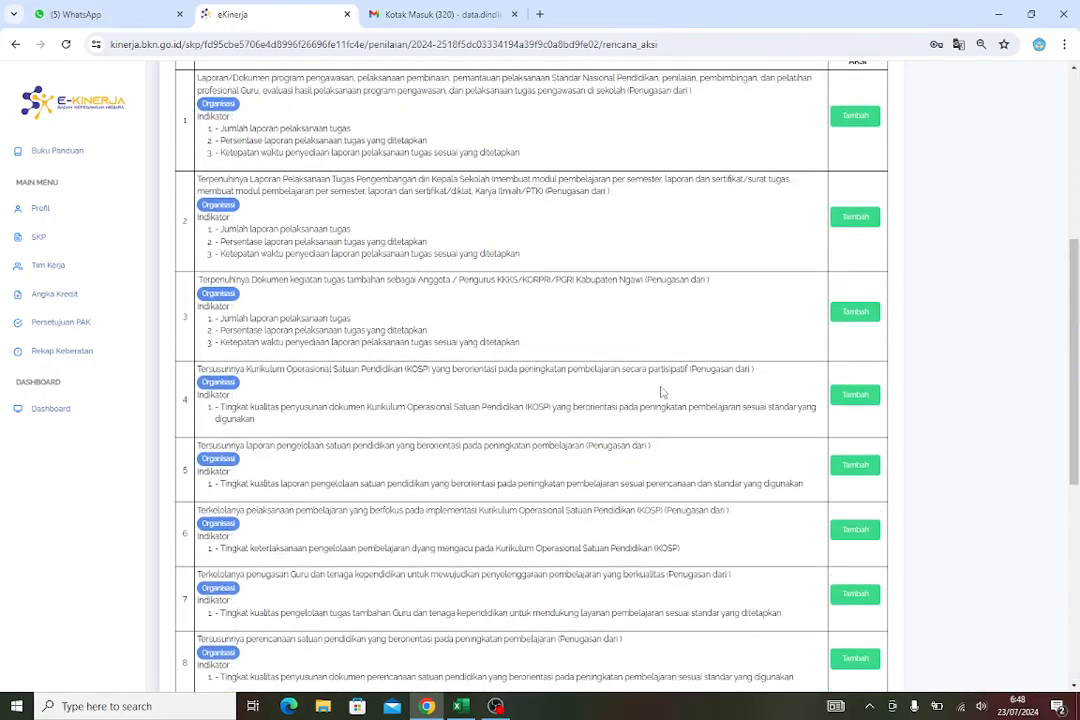
pyautogui.scroll(1, 670, 386)
pyautogui.scroll(-1, 819, 415)
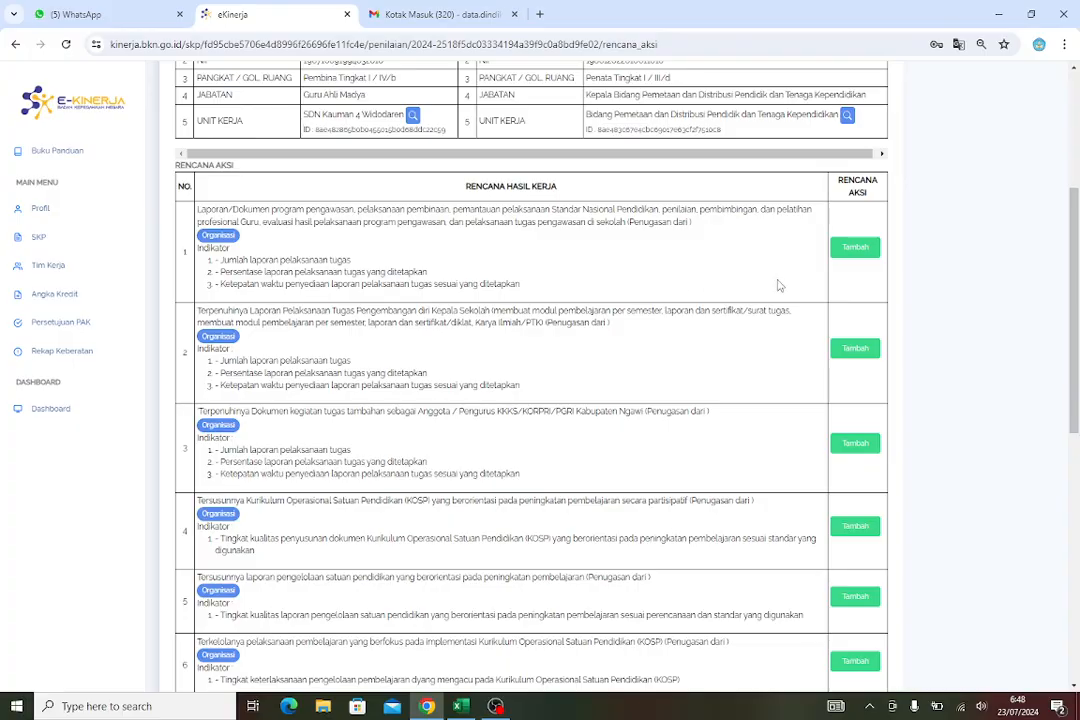
pyautogui.click(847, 257)
pyautogui.click(846, 256)
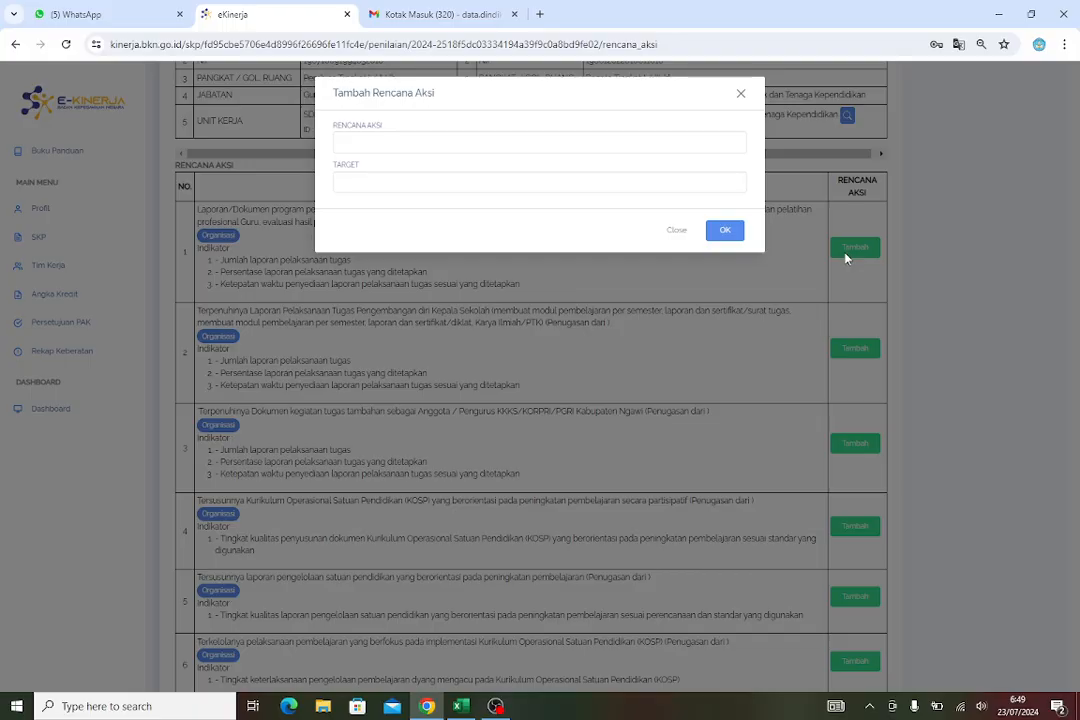
pyautogui.click(383, 144)
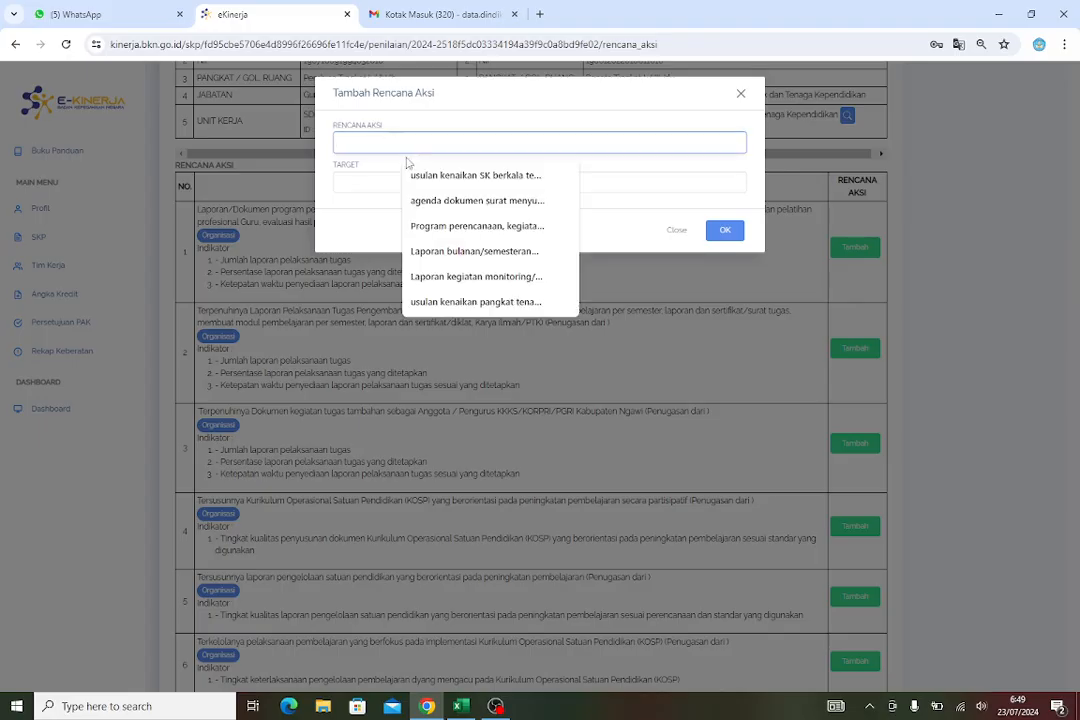
pyautogui.click(672, 233)
pyautogui.click(667, 256)
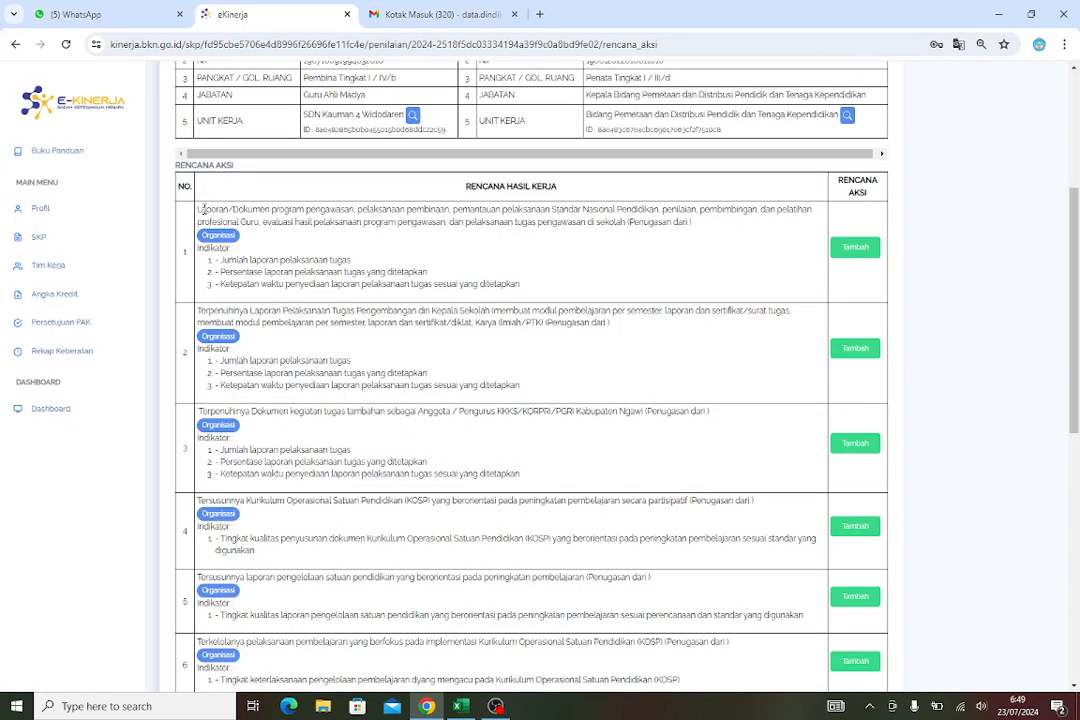
# Copy the first work result's text and paste it as a new action plan for that work result
pyautogui.moveTo(203, 208); pyautogui.dragTo(715, 231)
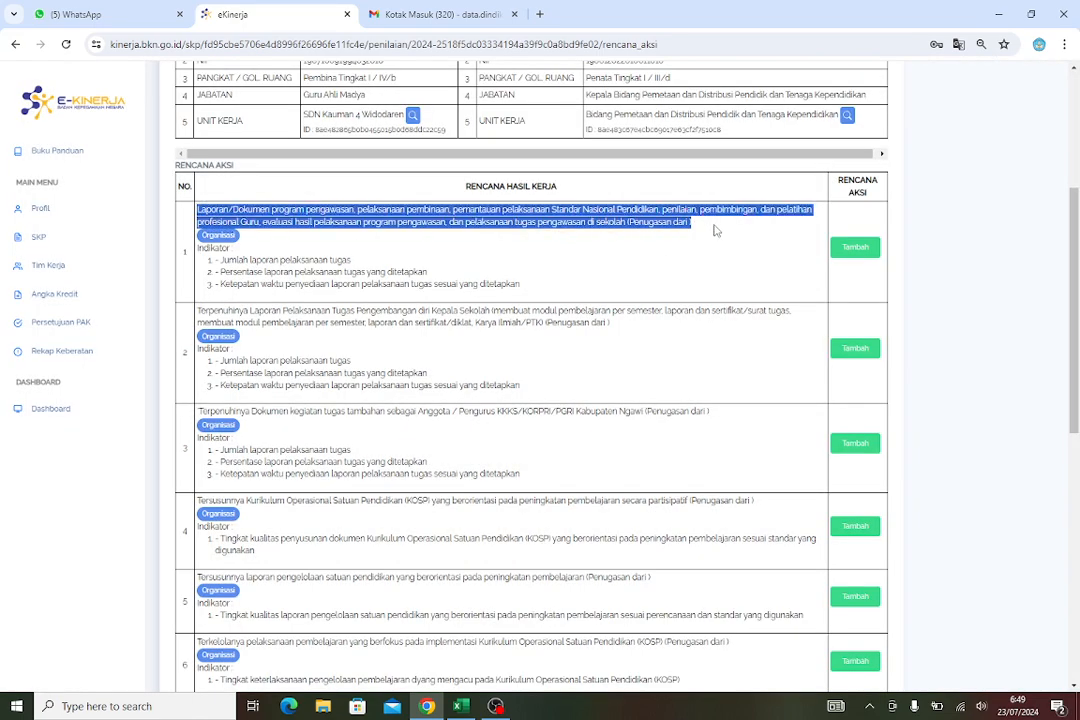
pyautogui.rightClick(660, 216)
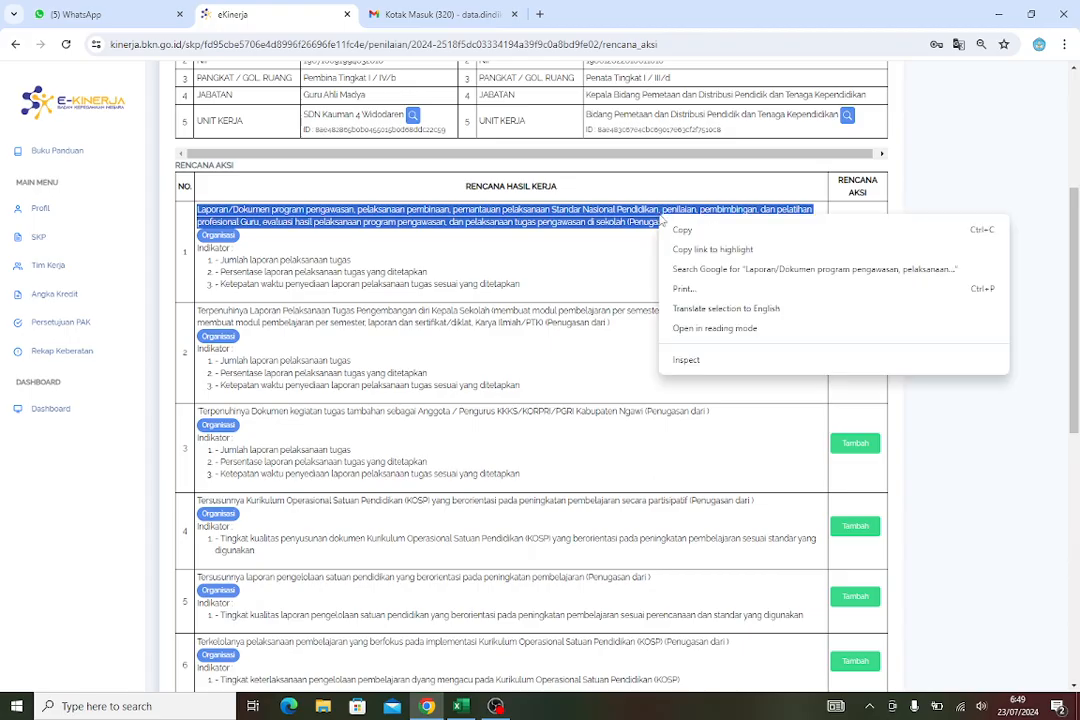
pyautogui.click(680, 230)
pyautogui.click(851, 245)
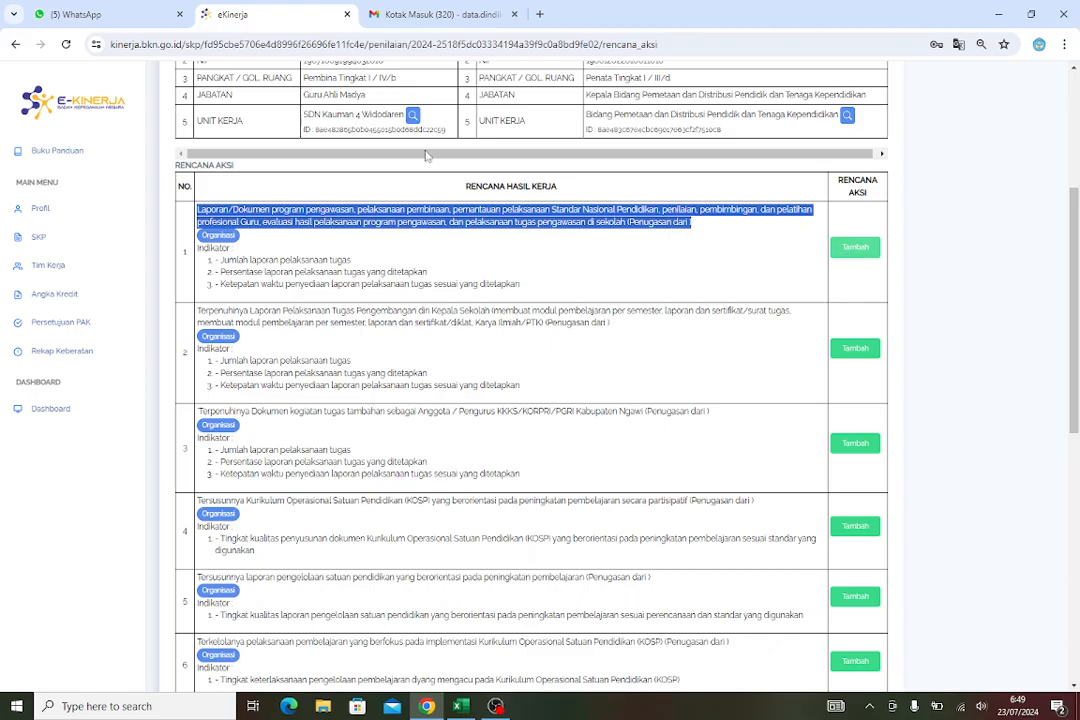
pyautogui.click(391, 145)
pyautogui.rightClick(394, 145)
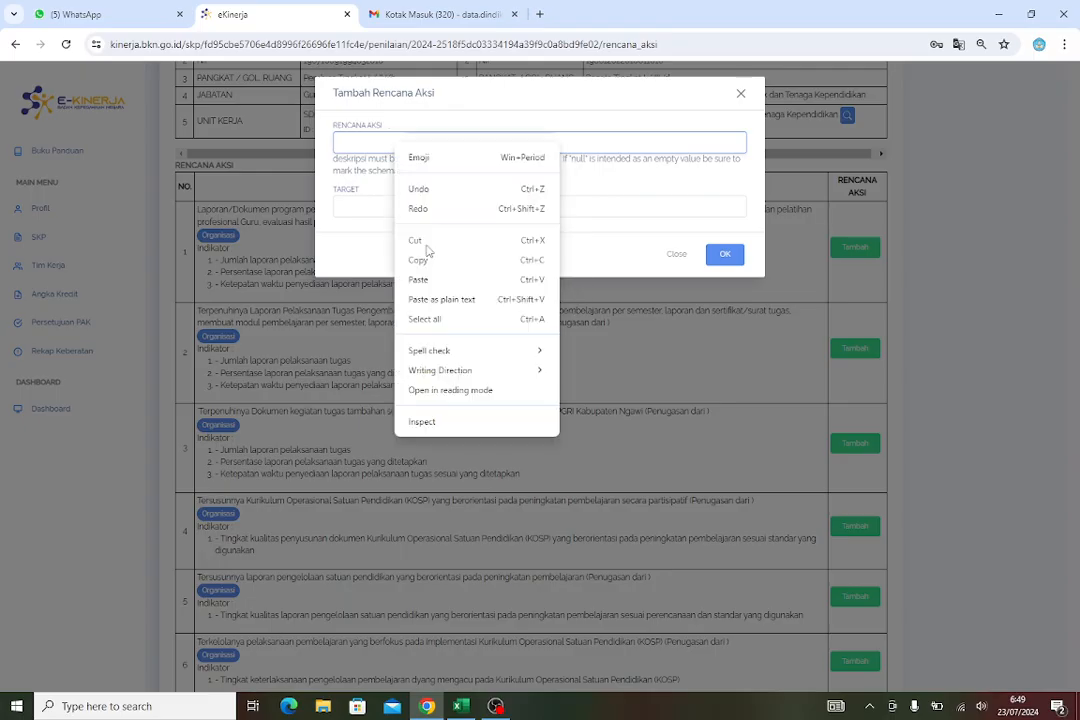
pyautogui.click(418, 279)
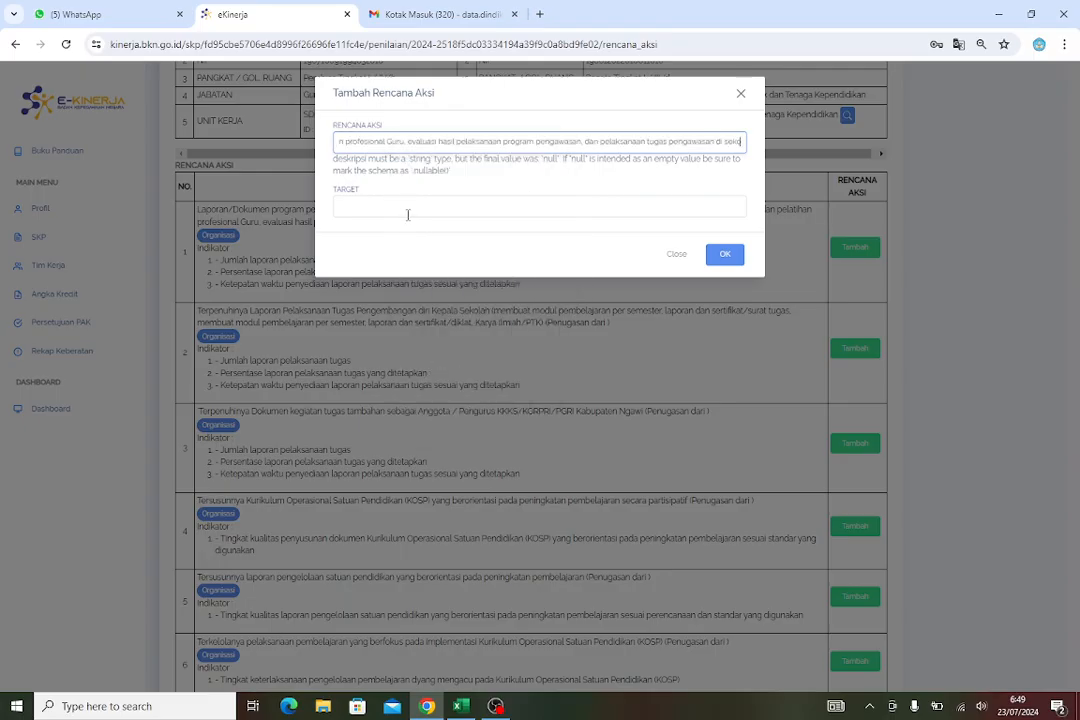
# Set the action plan target to 1 laporan and try to save it
pyautogui.click(403, 216)
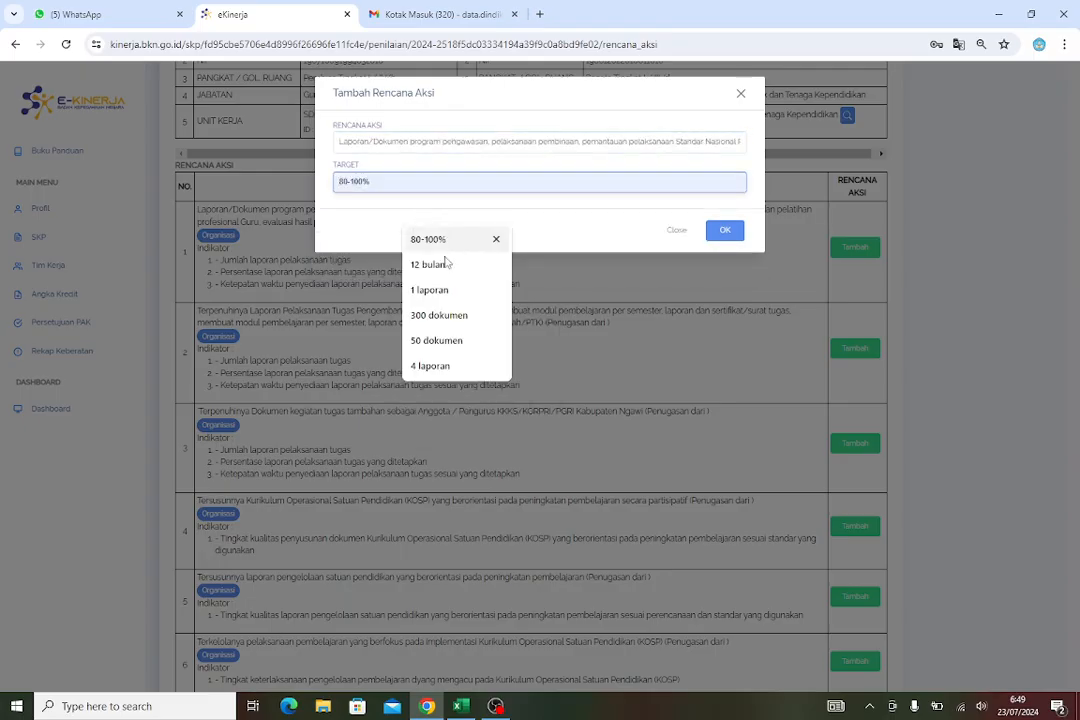
pyautogui.click(438, 290)
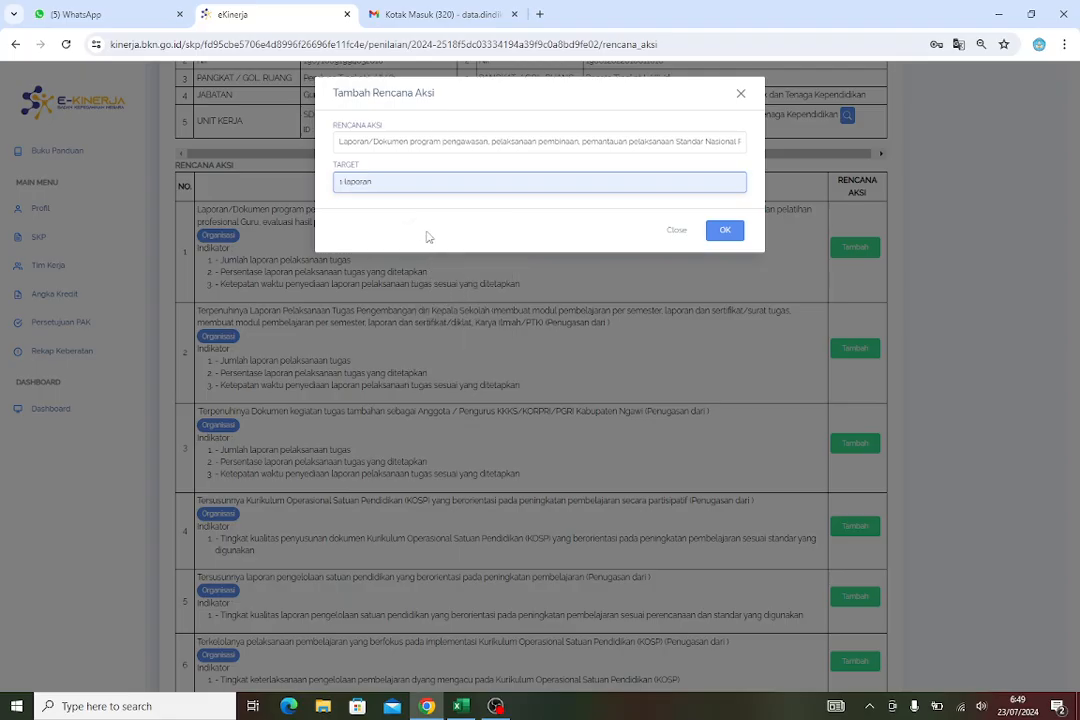
pyautogui.click(721, 233)
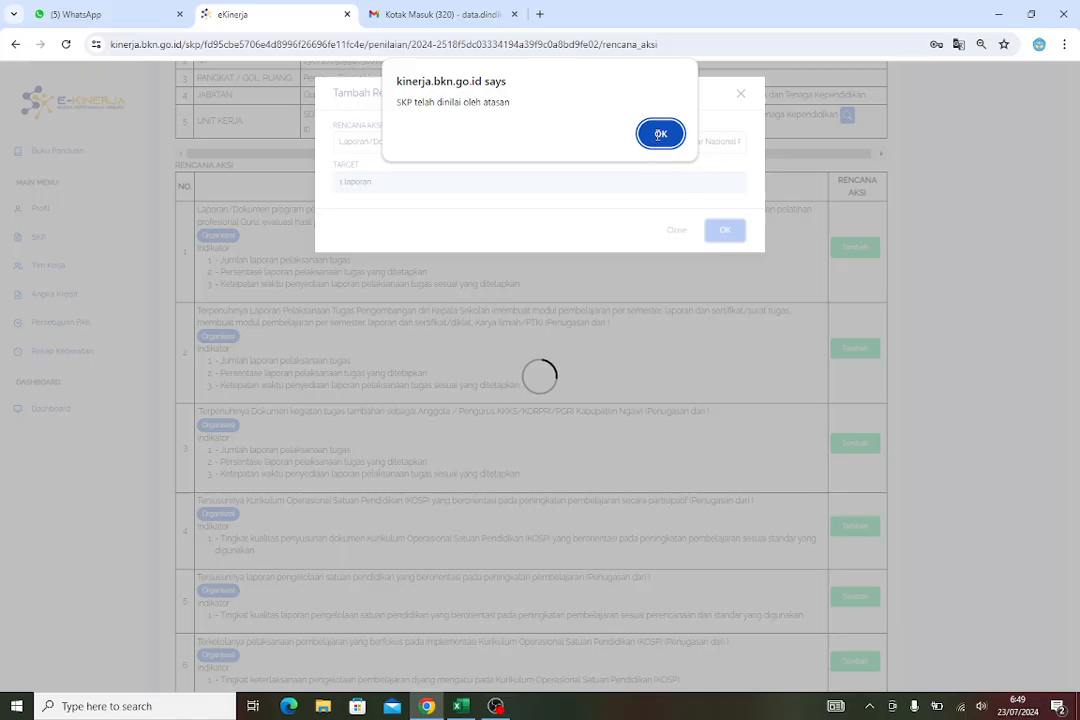
pyautogui.click(660, 133)
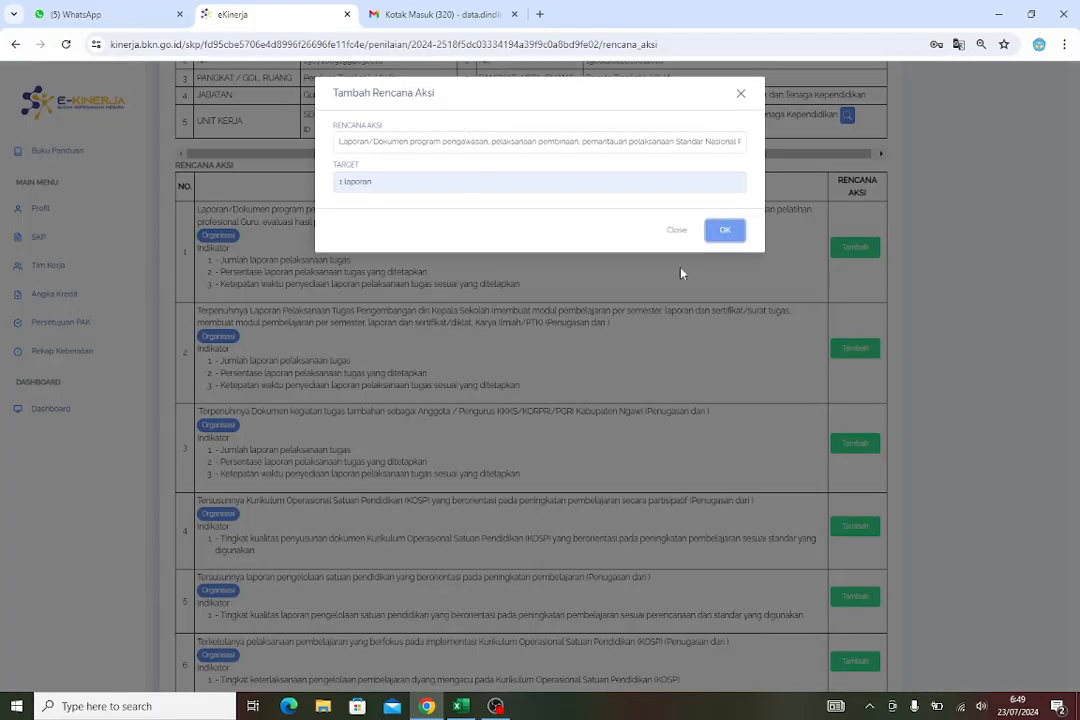
pyautogui.click(725, 232)
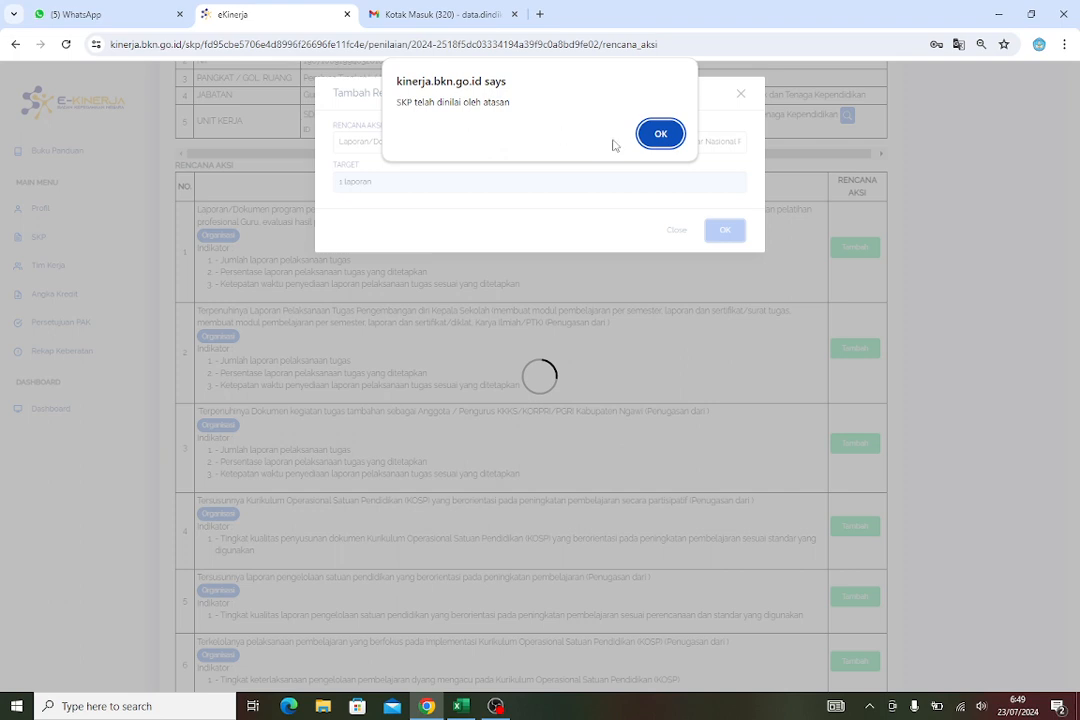
# Dismiss the alert, close the add action plan dialog, and log out of the employee's account
pyautogui.click(672, 136)
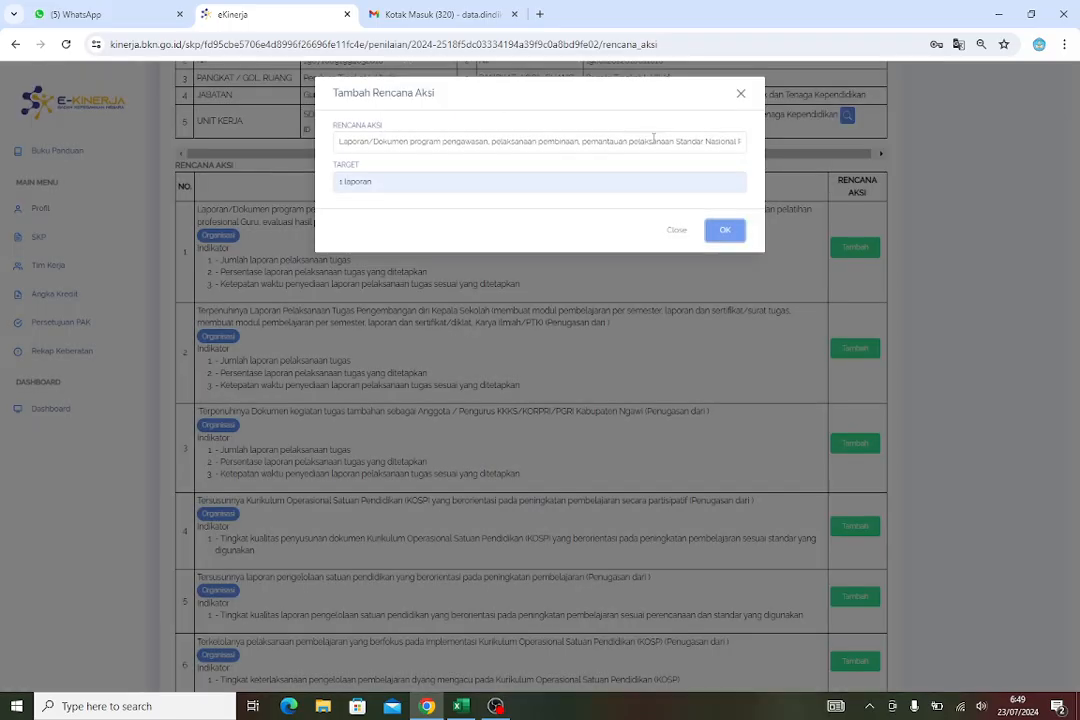
pyautogui.click(741, 93)
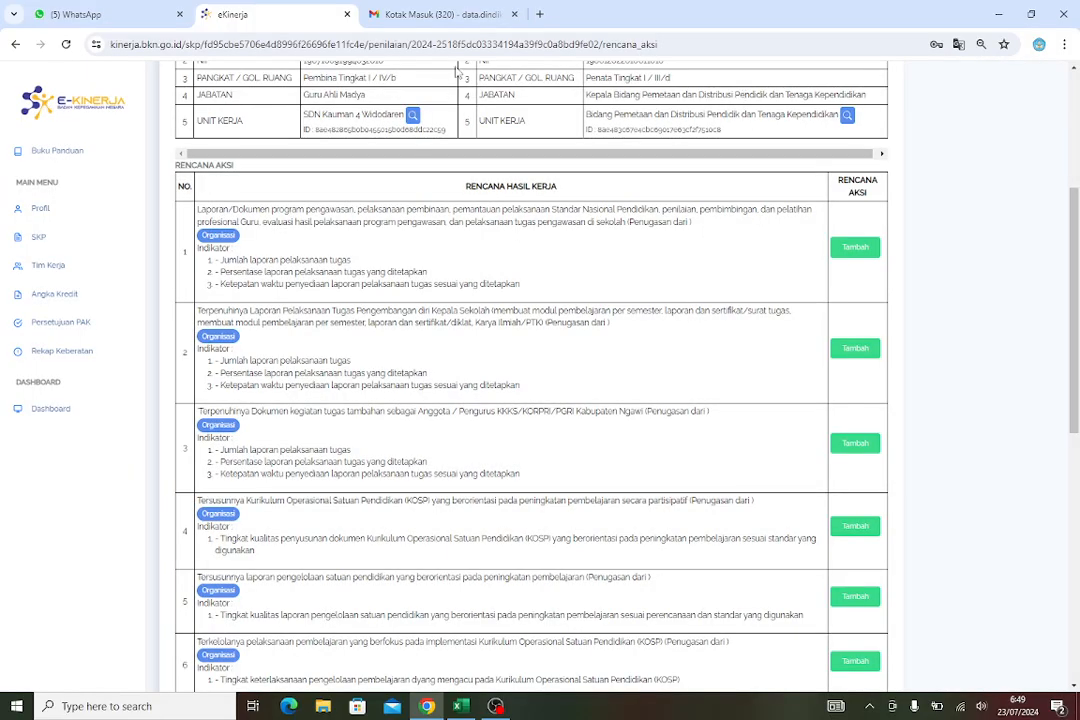
pyautogui.scroll(3, 686, 220)
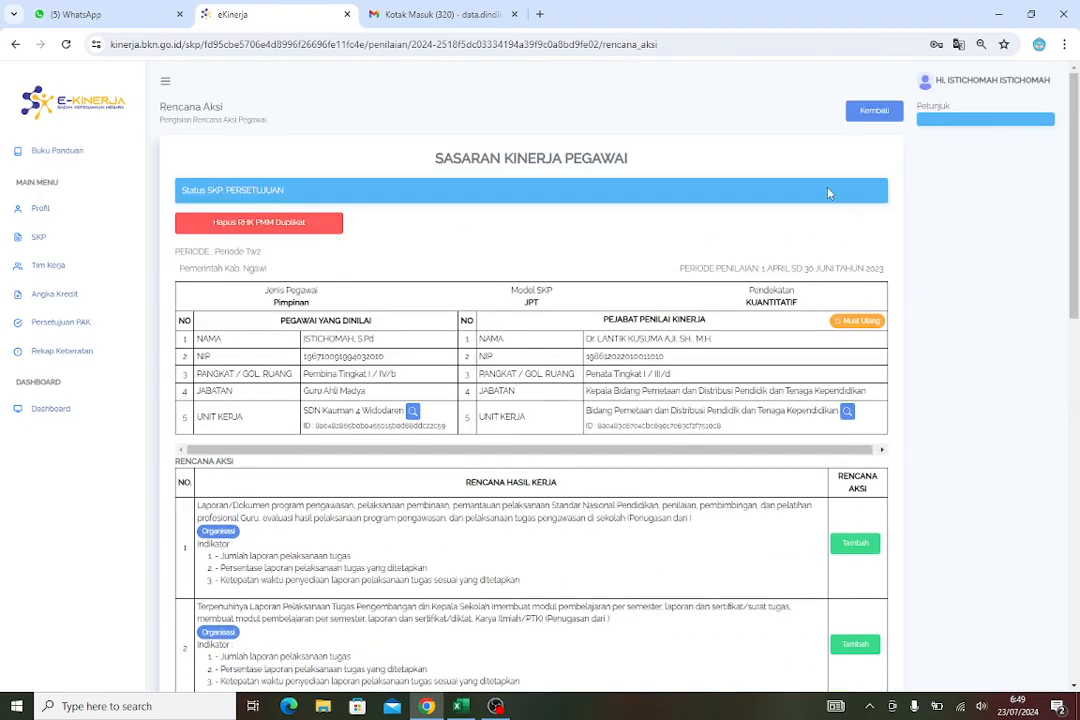
pyautogui.click(947, 93)
pyautogui.click(962, 88)
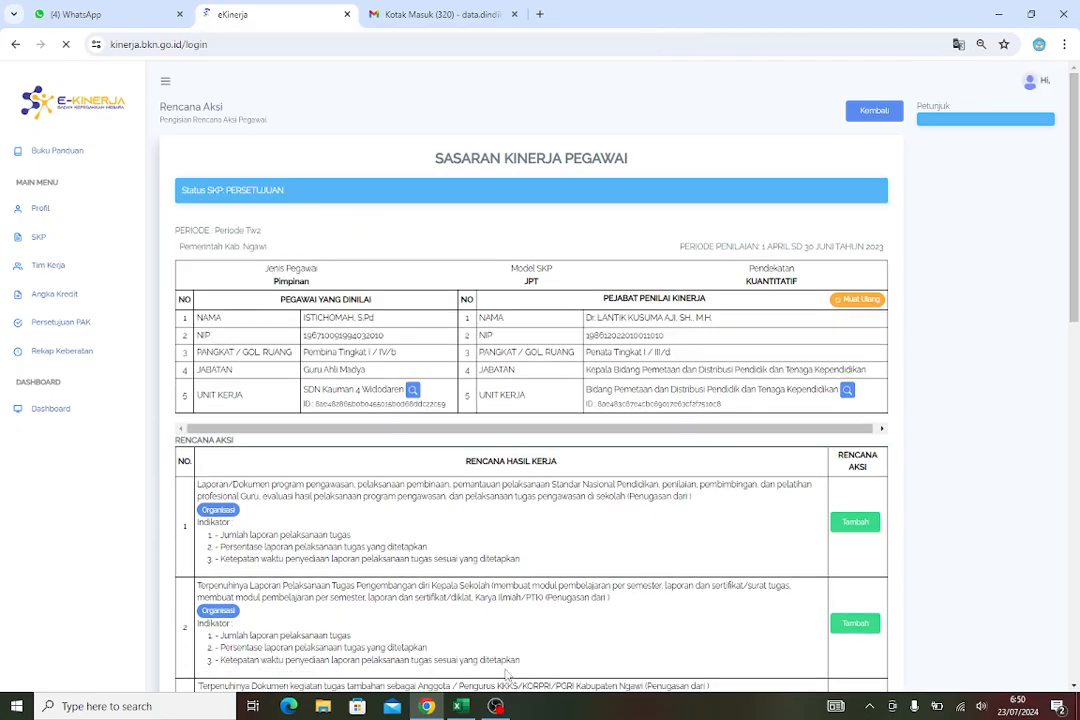
# Switch to Excel and copy the supervisor's ID number from cell F8 under KABID, then return to the browser
pyautogui.hotkey('alt', 'Tab')
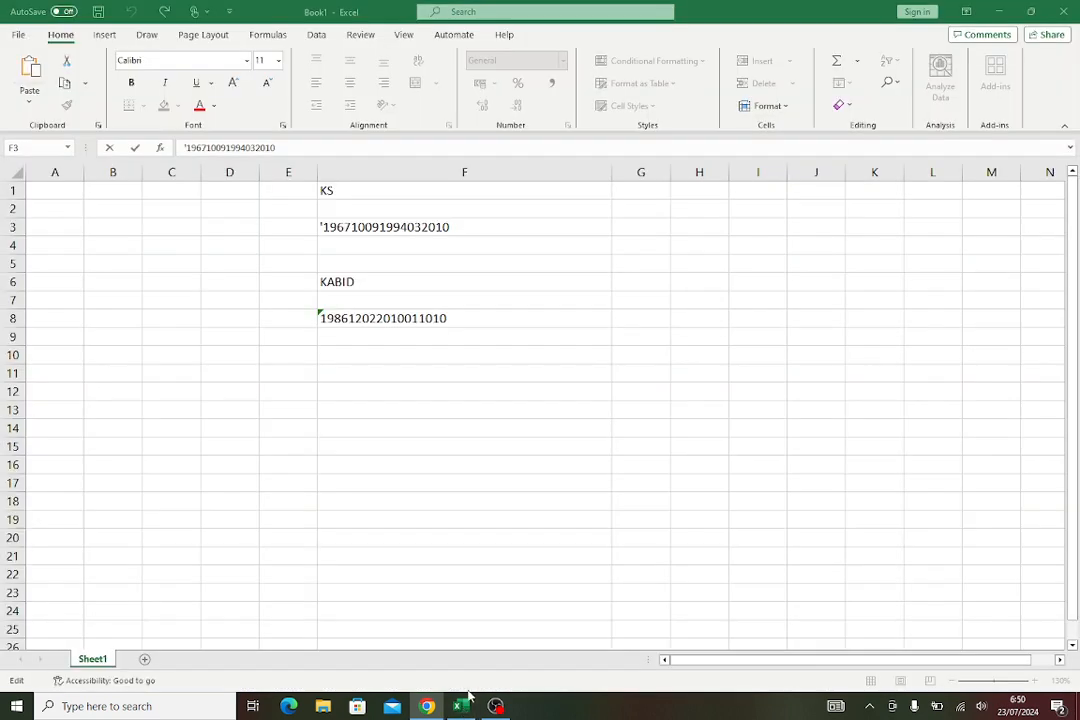
pyautogui.click(344, 319)
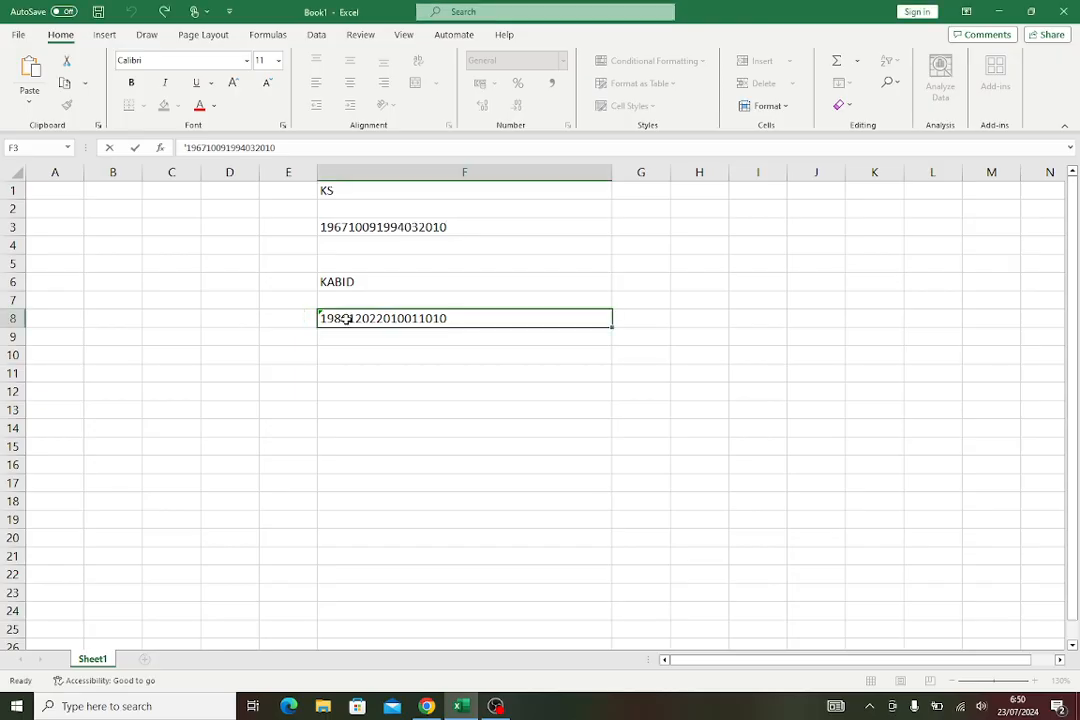
pyautogui.rightClick(344, 319)
pyautogui.click(390, 306)
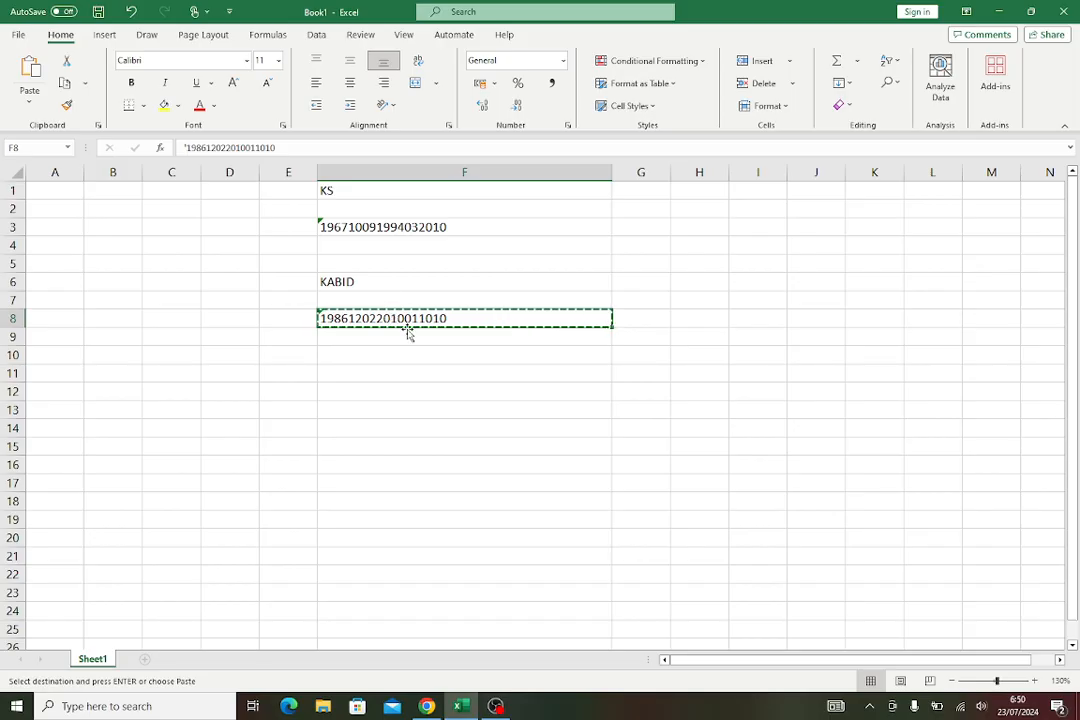
pyautogui.click(424, 708)
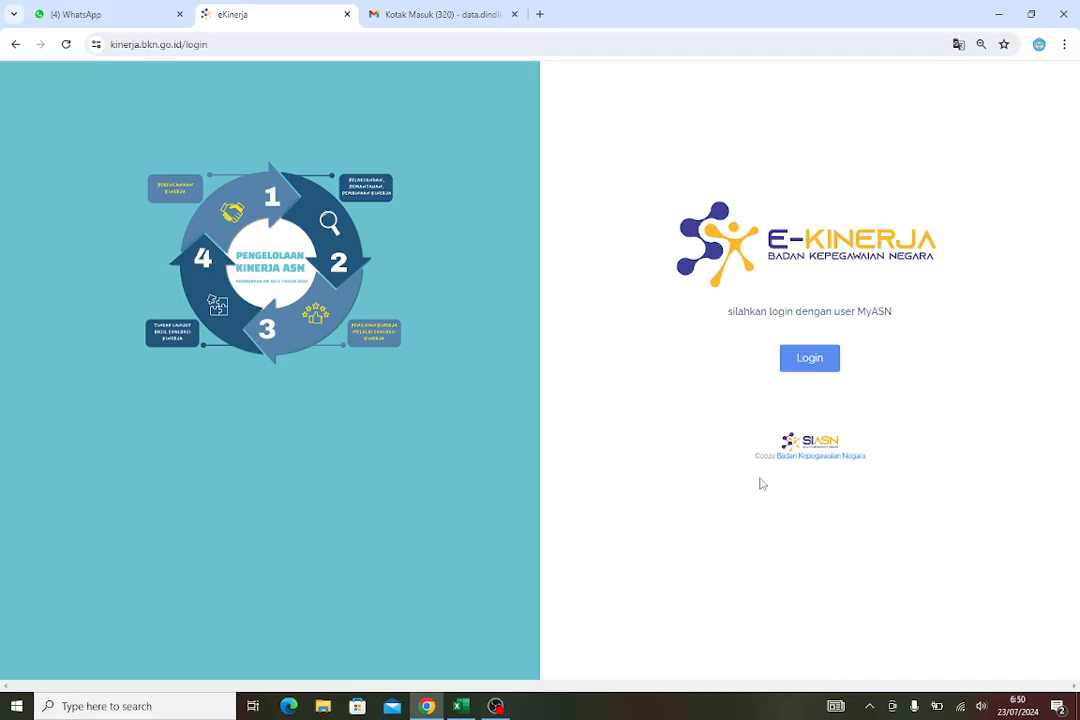
# Start the MyASN login and paste the supervisor's ID number into the Username field
pyautogui.click(818, 360)
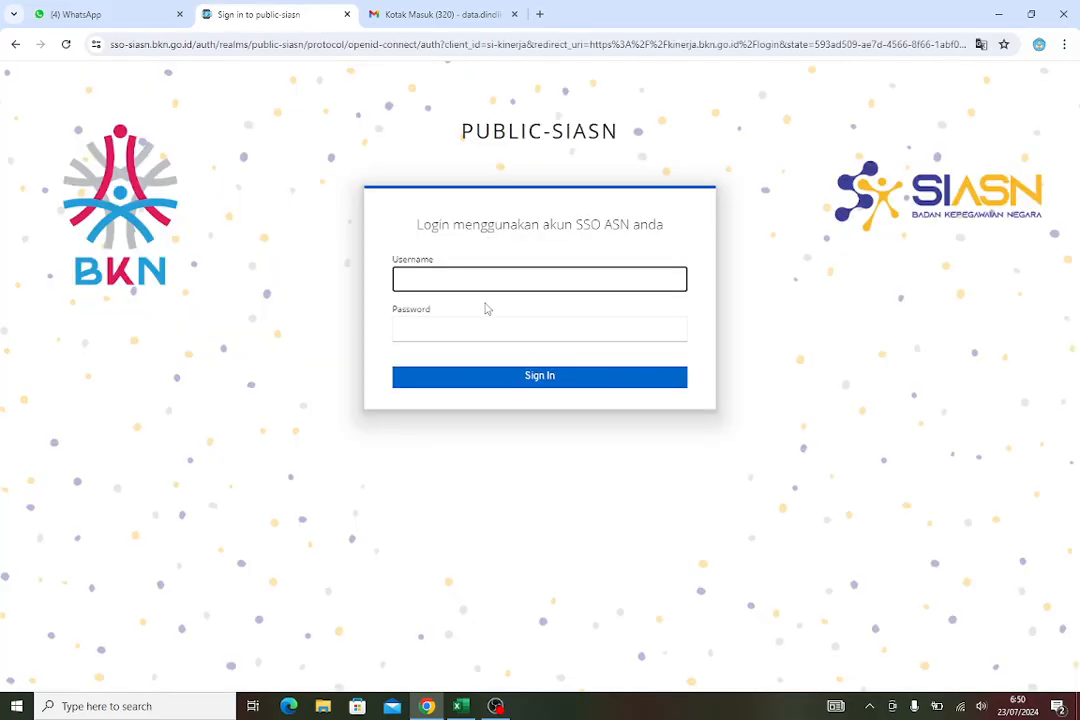
pyautogui.click(427, 280)
pyautogui.rightClick(430, 285)
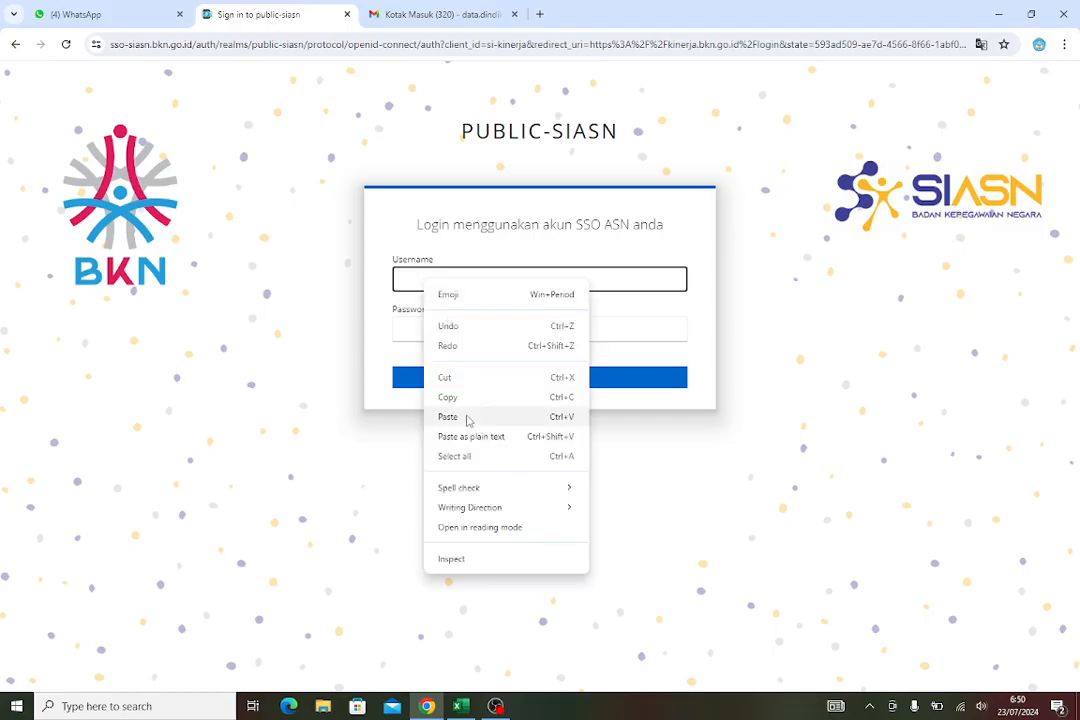
pyautogui.click(467, 418)
# Enter the account password and sign in
pyautogui.click(442, 334)
pyautogui.click(443, 333)
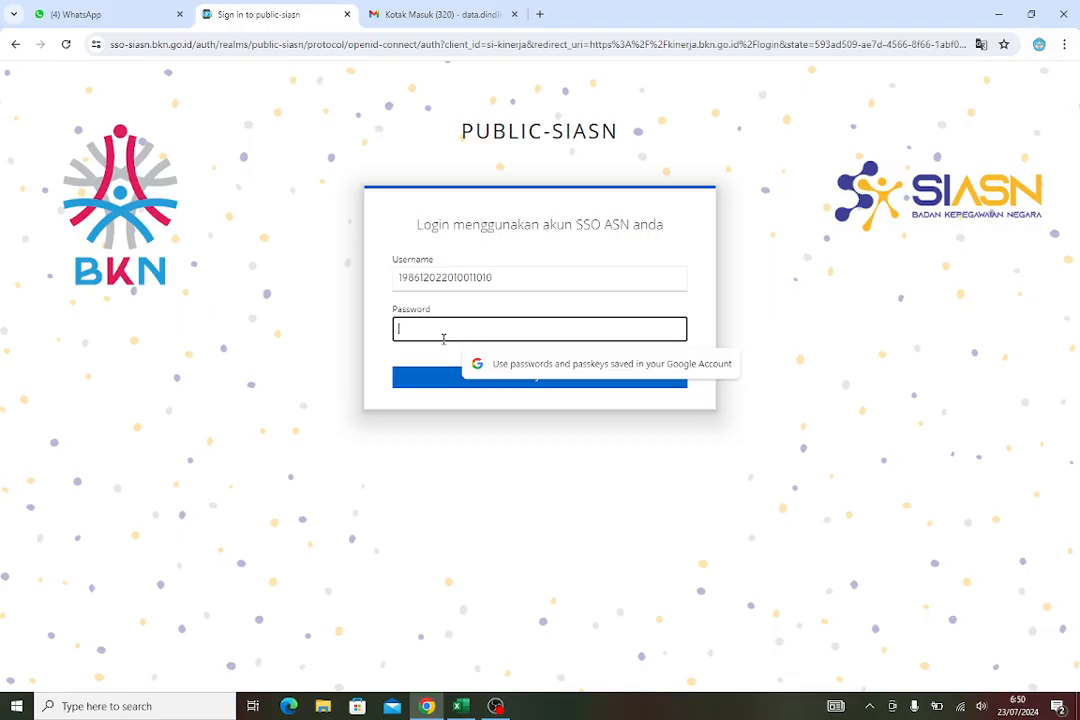
pyautogui.write('•')
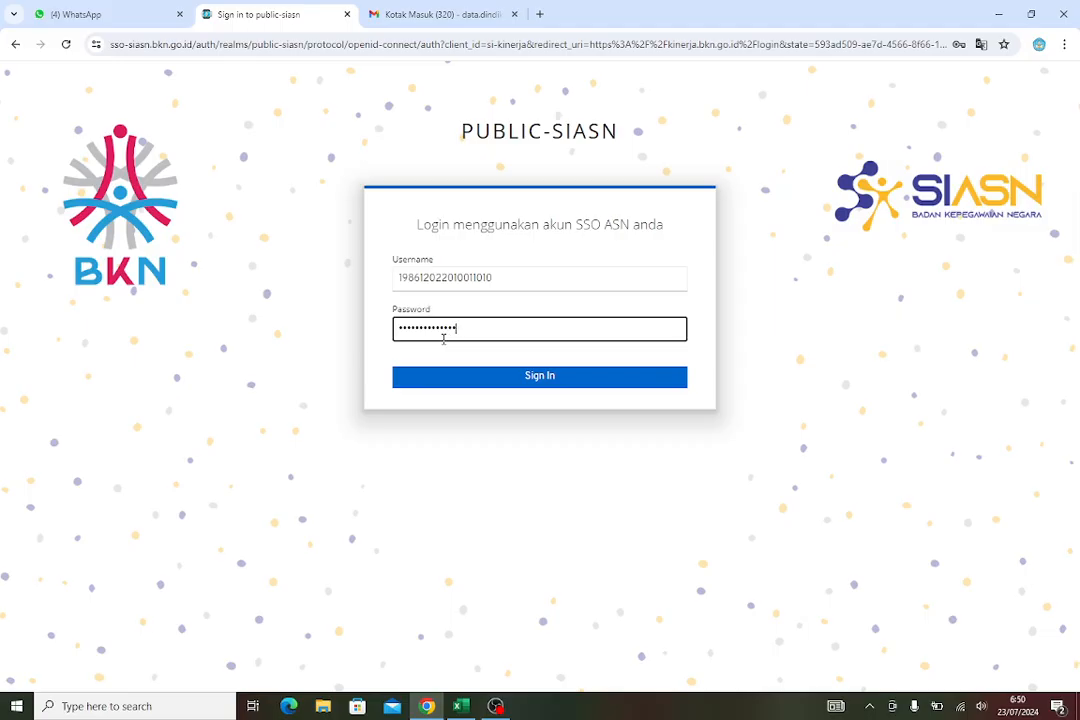
pyautogui.press('Return')
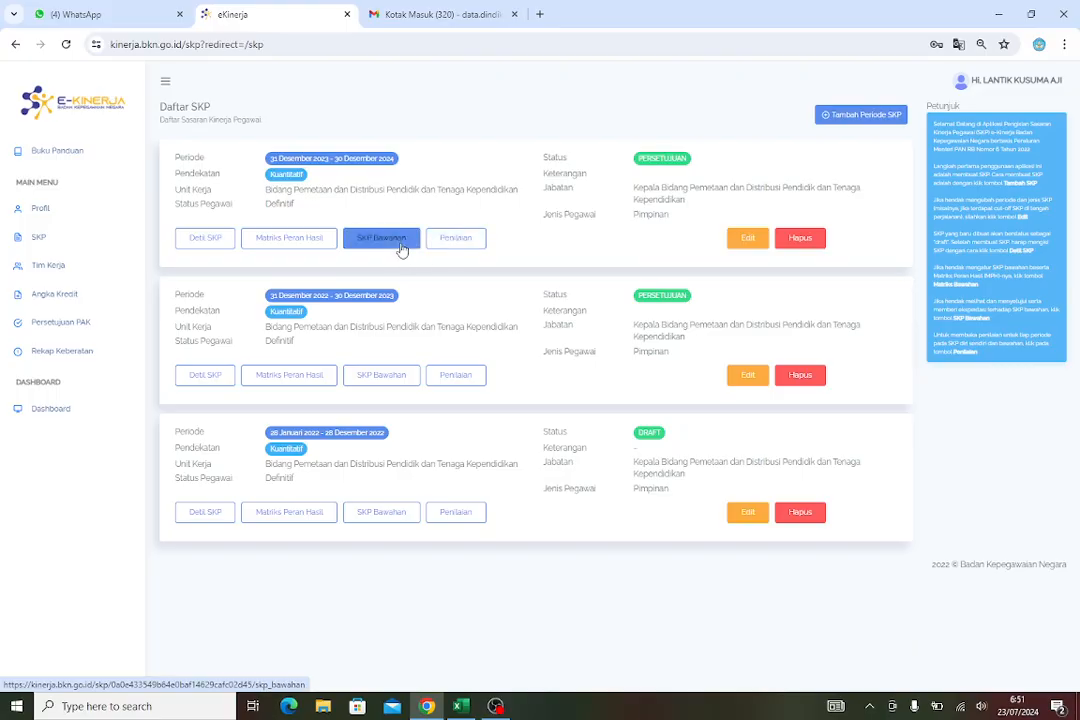
# Open the Penilaian Bawahan page for Periode Tw2 of the 31 Desember 2023 – 30 Desember 2024 SKP under Pemantauan dan Evaluasi
pyautogui.click(463, 244)
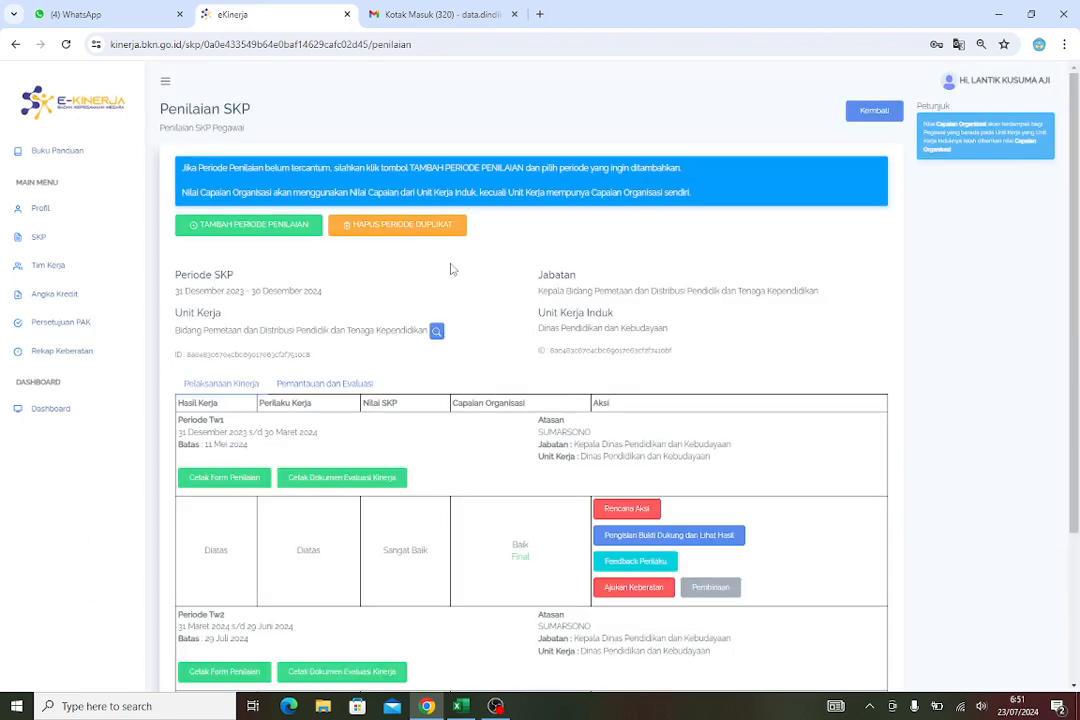
pyautogui.click(301, 387)
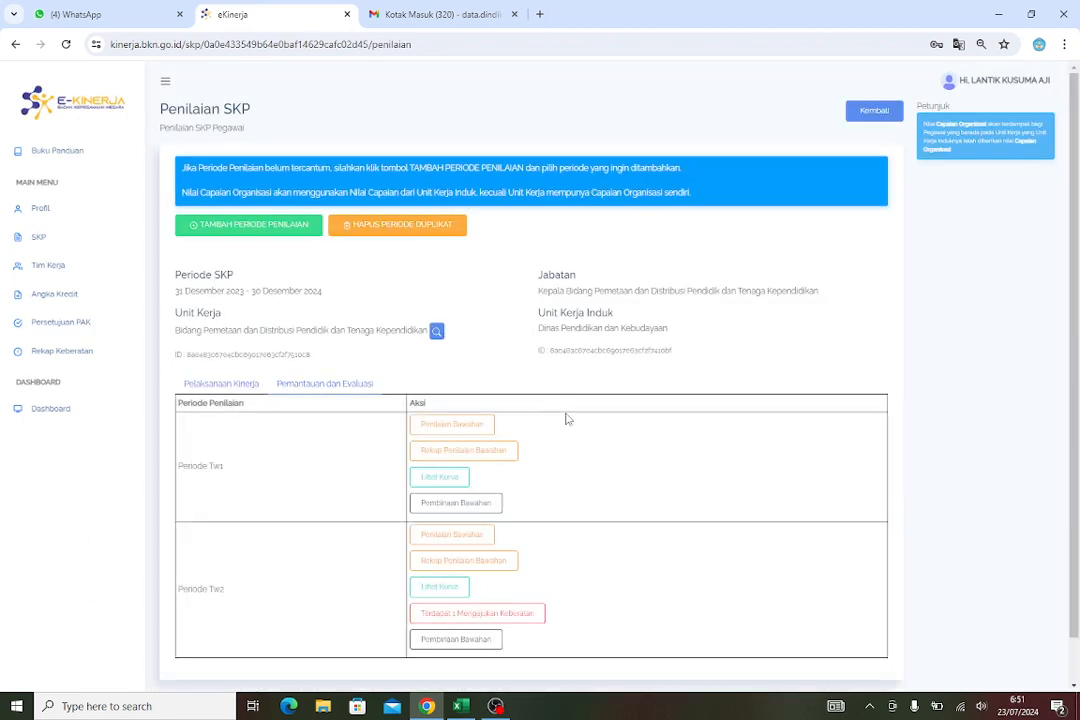
pyautogui.scroll(-1, 564, 417)
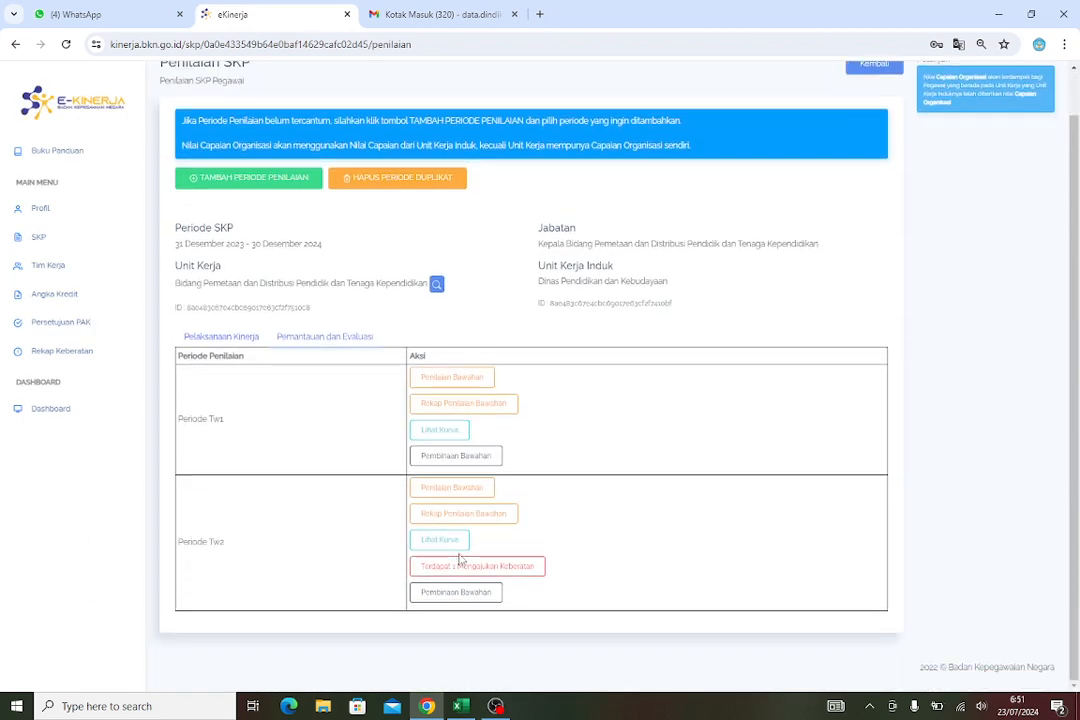
pyautogui.click(480, 488)
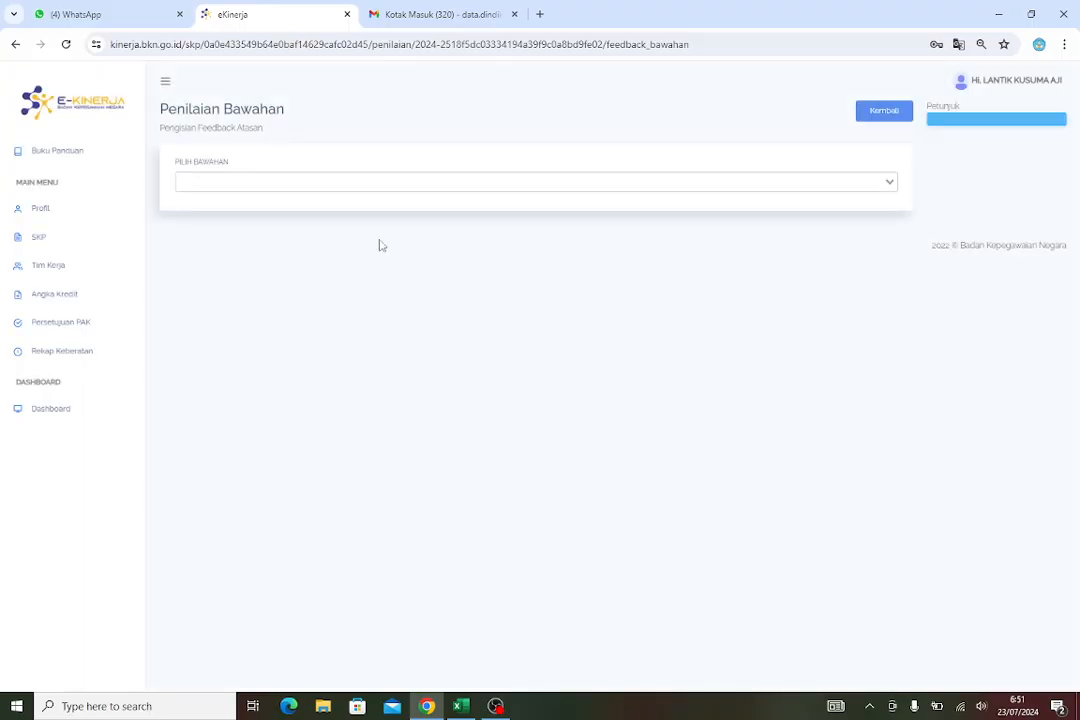
pyautogui.click(375, 180)
pyautogui.moveTo(463, 705)
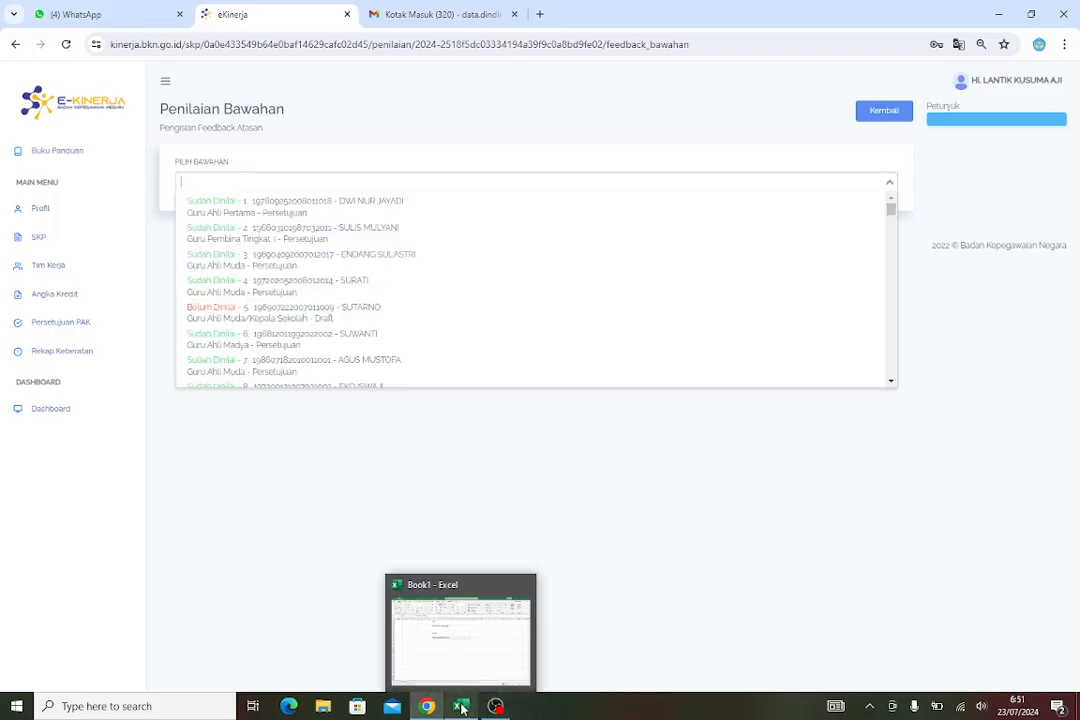
pyautogui.click(462, 707)
pyautogui.write('isti')
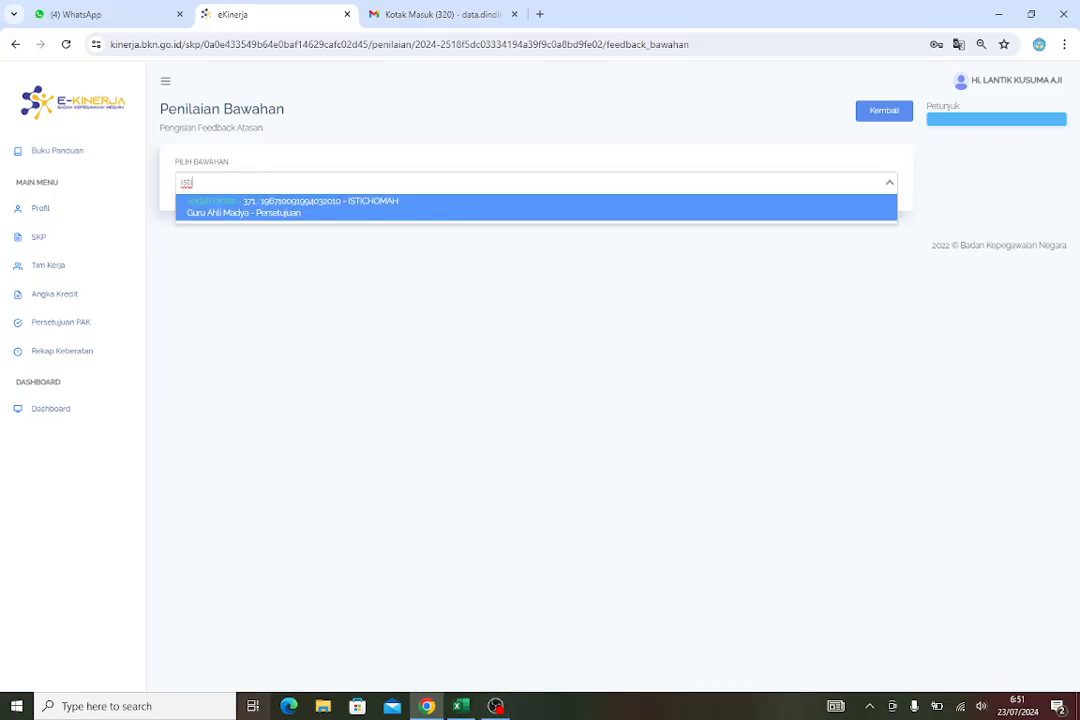
pyautogui.click(466, 708)
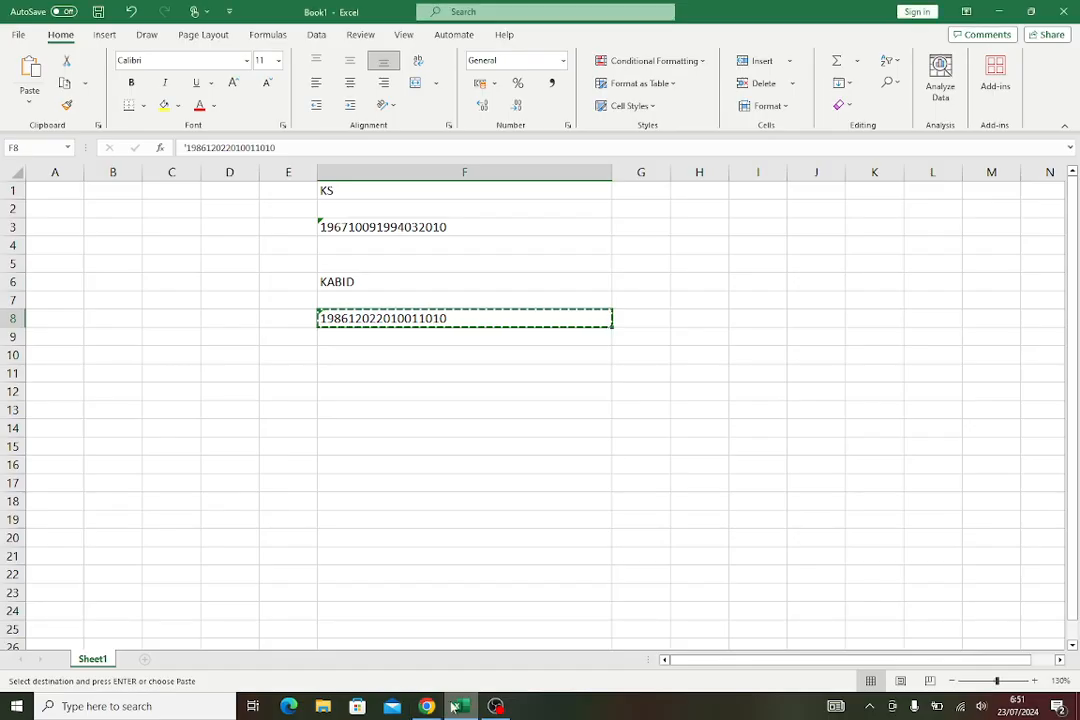
pyautogui.click(426, 707)
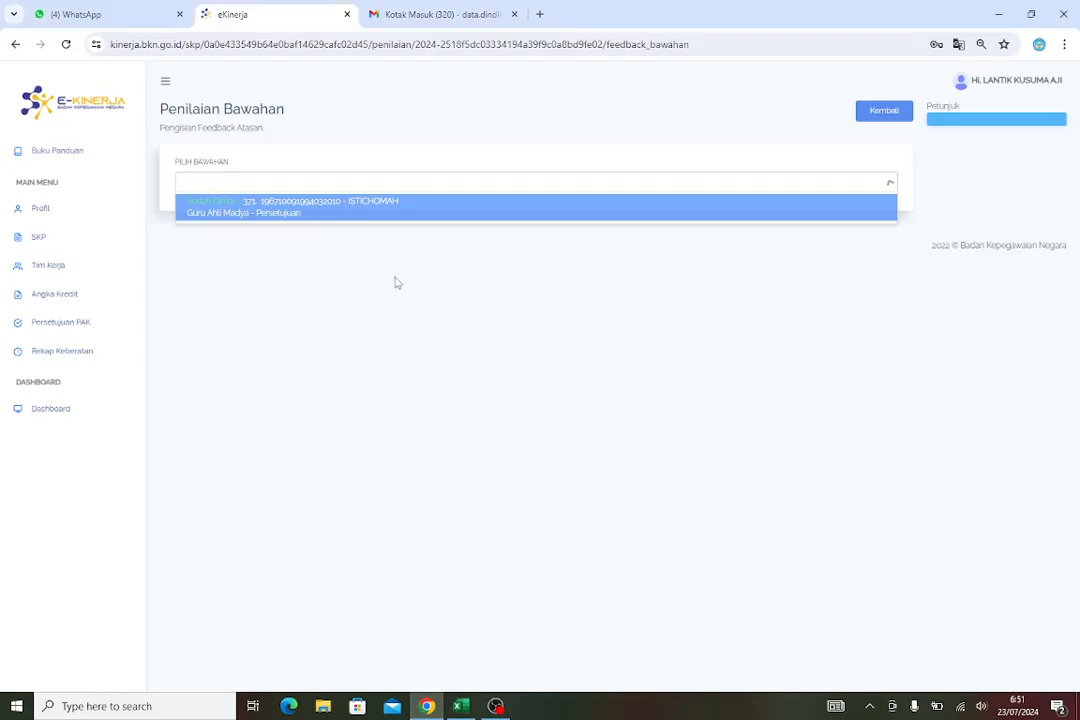
pyautogui.click(381, 210)
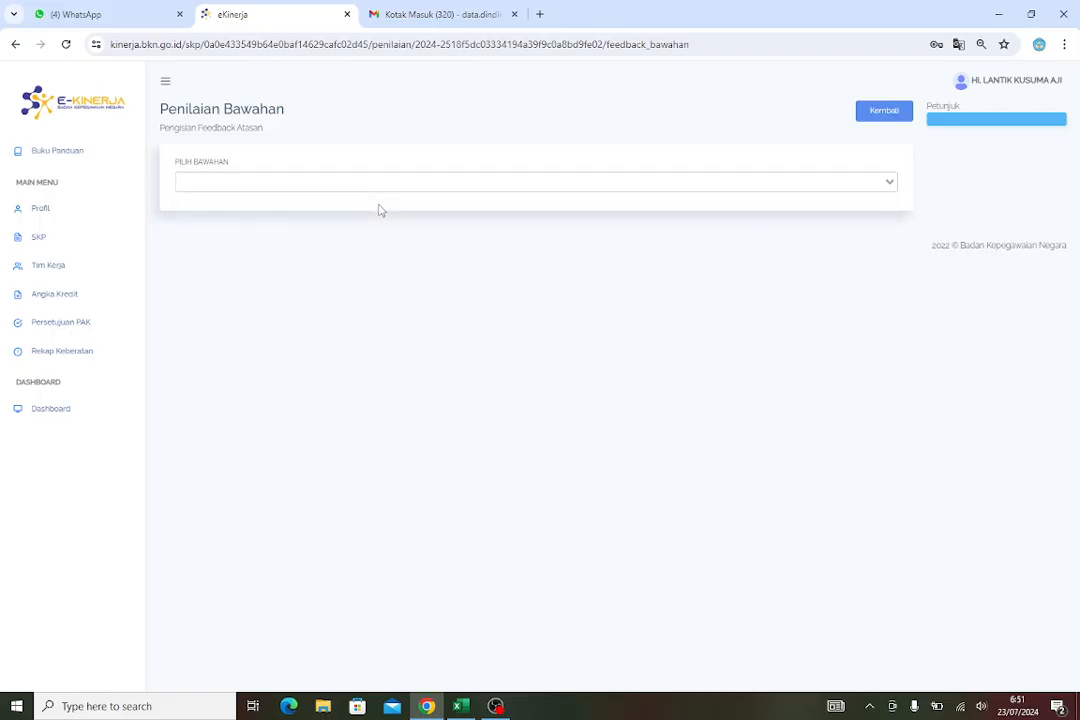
# Search the Pilih Bawahan list and select the Guru Ahli Madya subordinate whose SKP was prepared
pyautogui.click(322, 183)
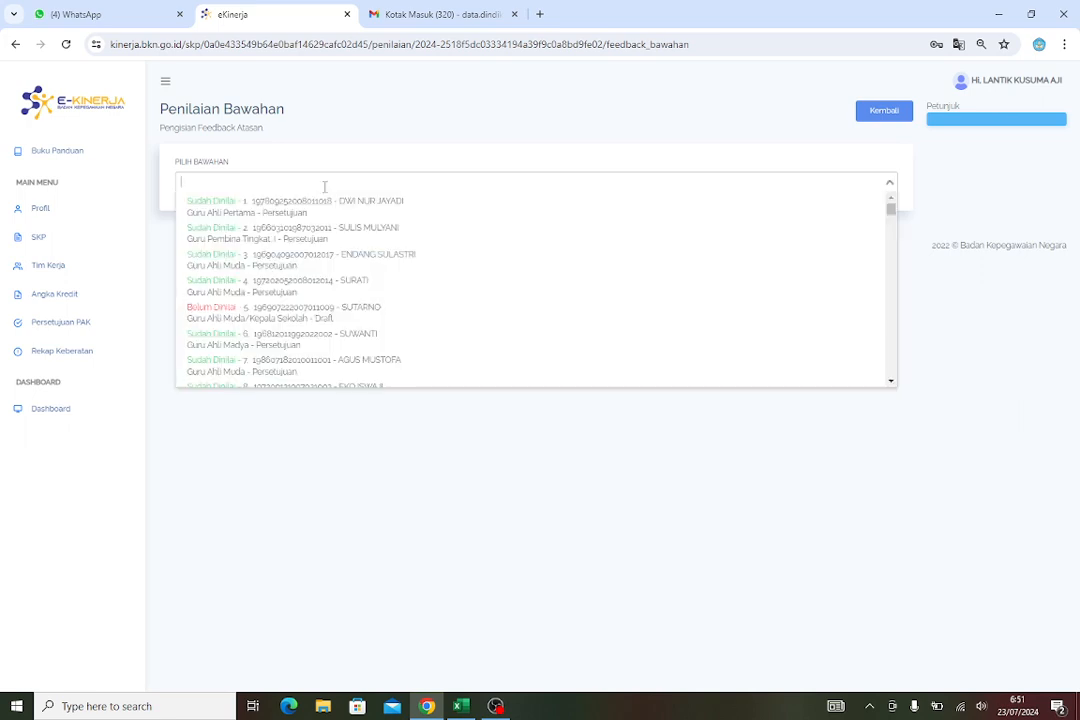
pyautogui.write('is')
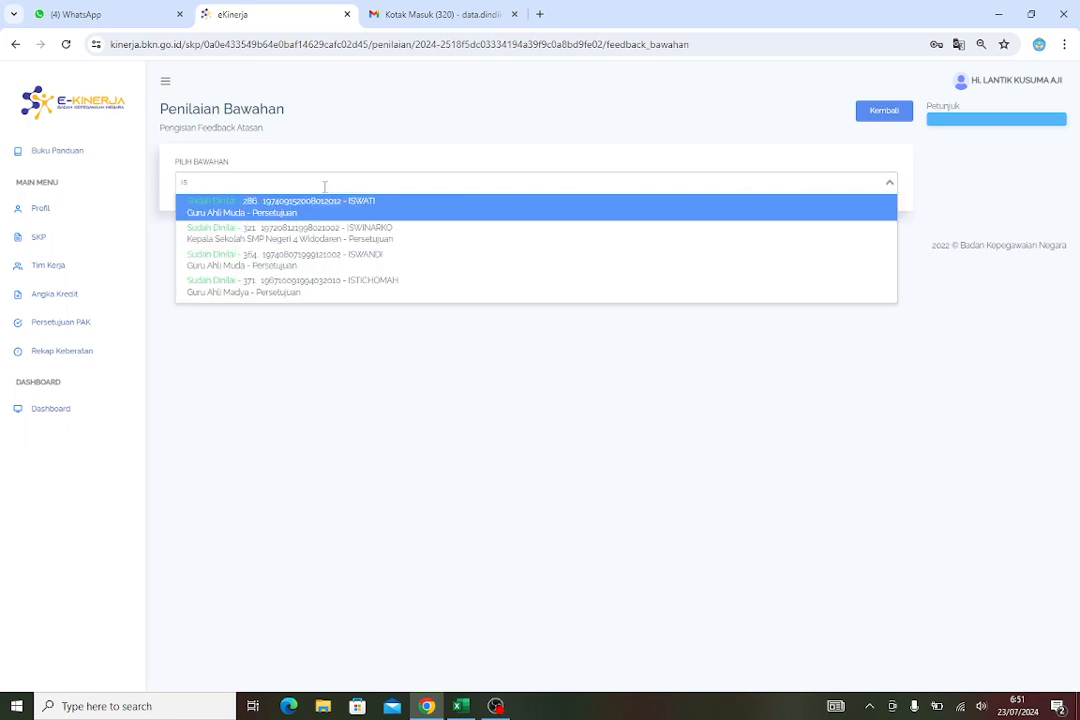
pyautogui.write('ti')
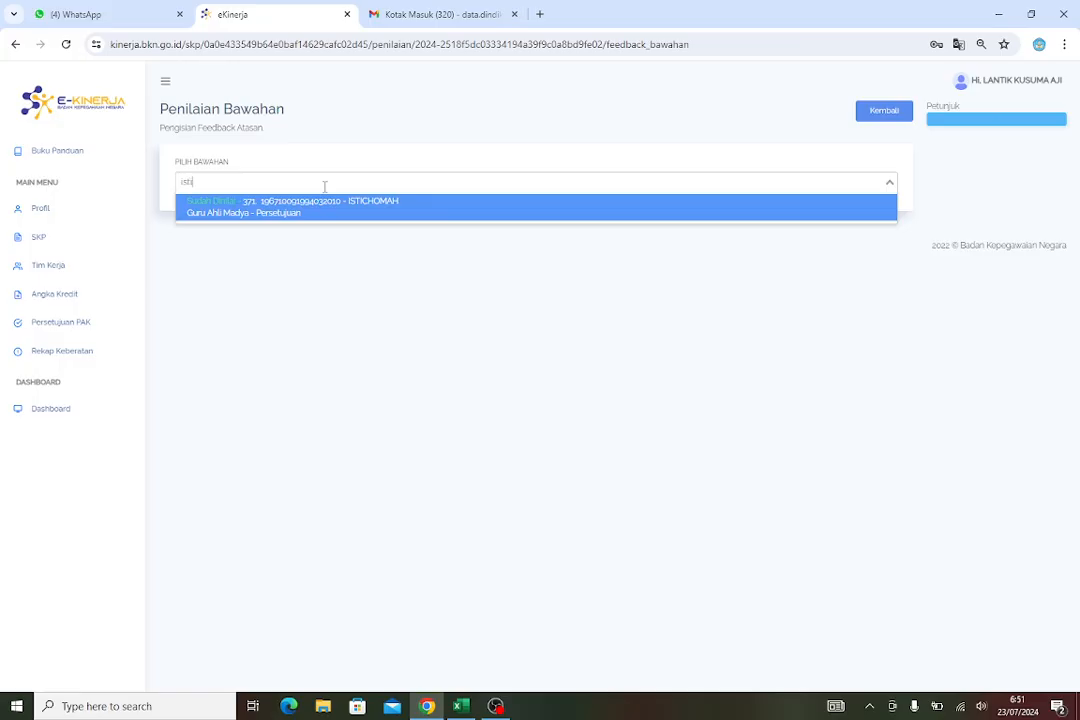
pyautogui.click(369, 212)
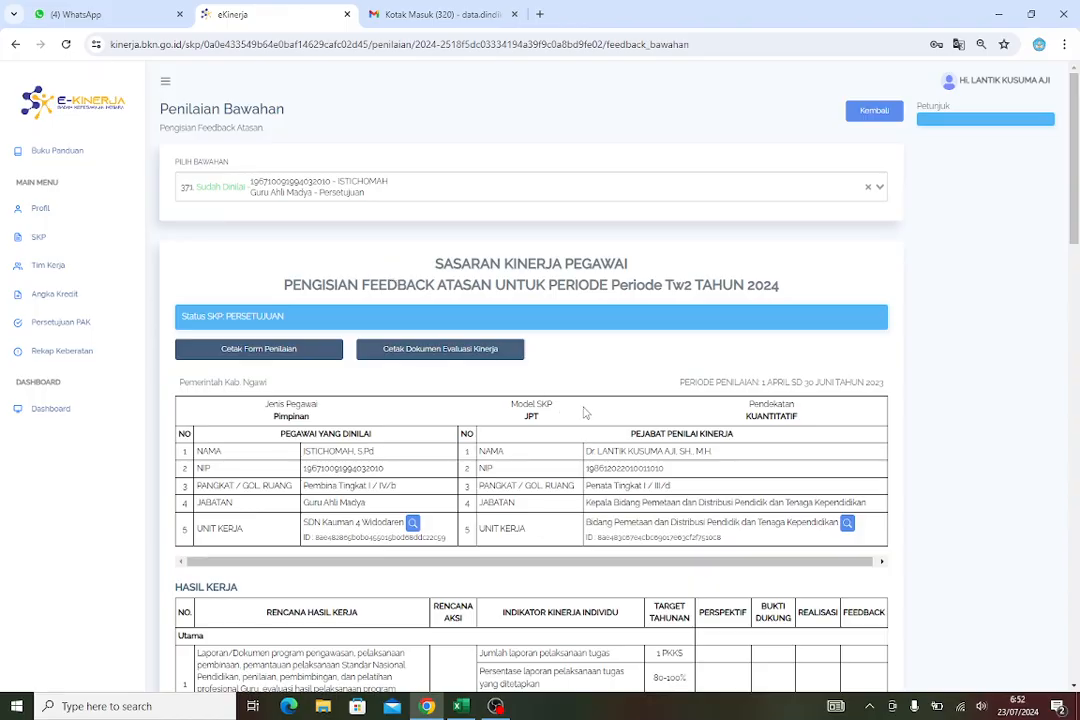
# Reset the Rating Hasil Kerja to "-" and confirm
pyautogui.scroll(-1, 588, 412)
pyautogui.scroll(-15, 588, 412)
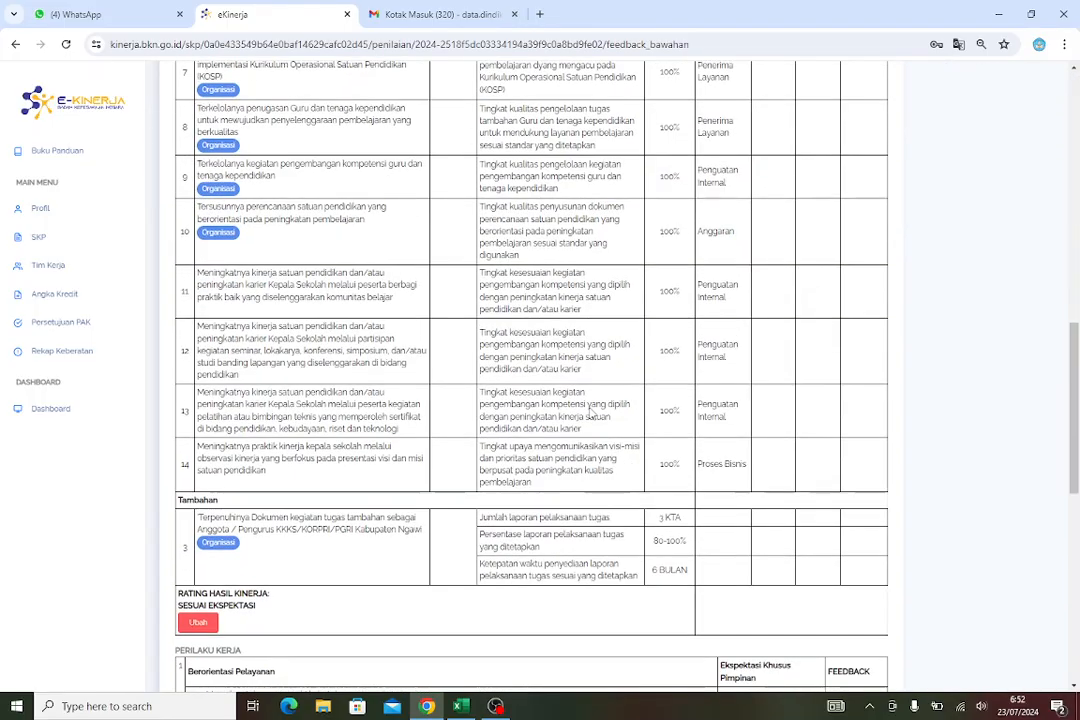
pyautogui.scroll(-3, 590, 412)
pyautogui.scroll(3, 588, 408)
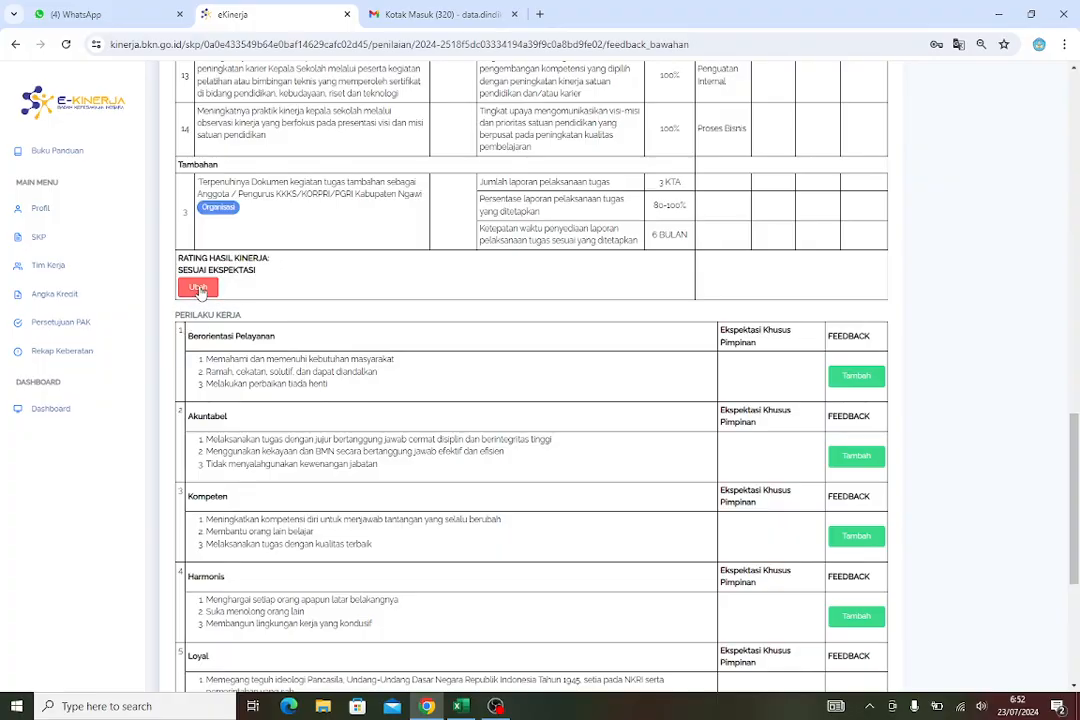
pyautogui.click(200, 290)
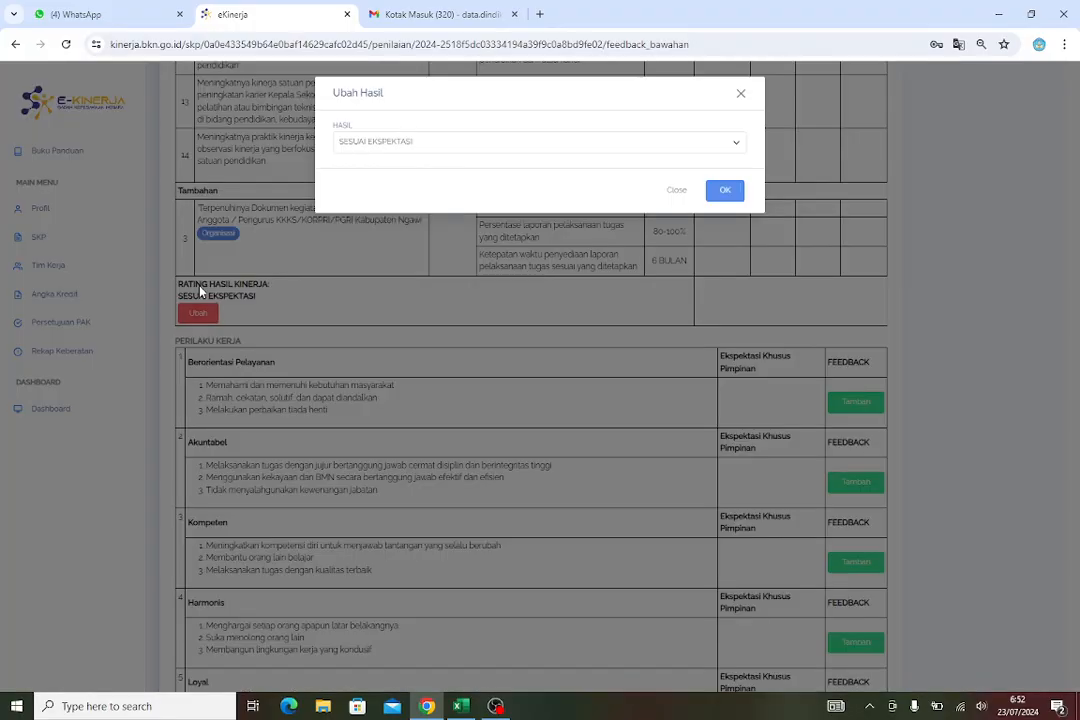
pyautogui.click(383, 145)
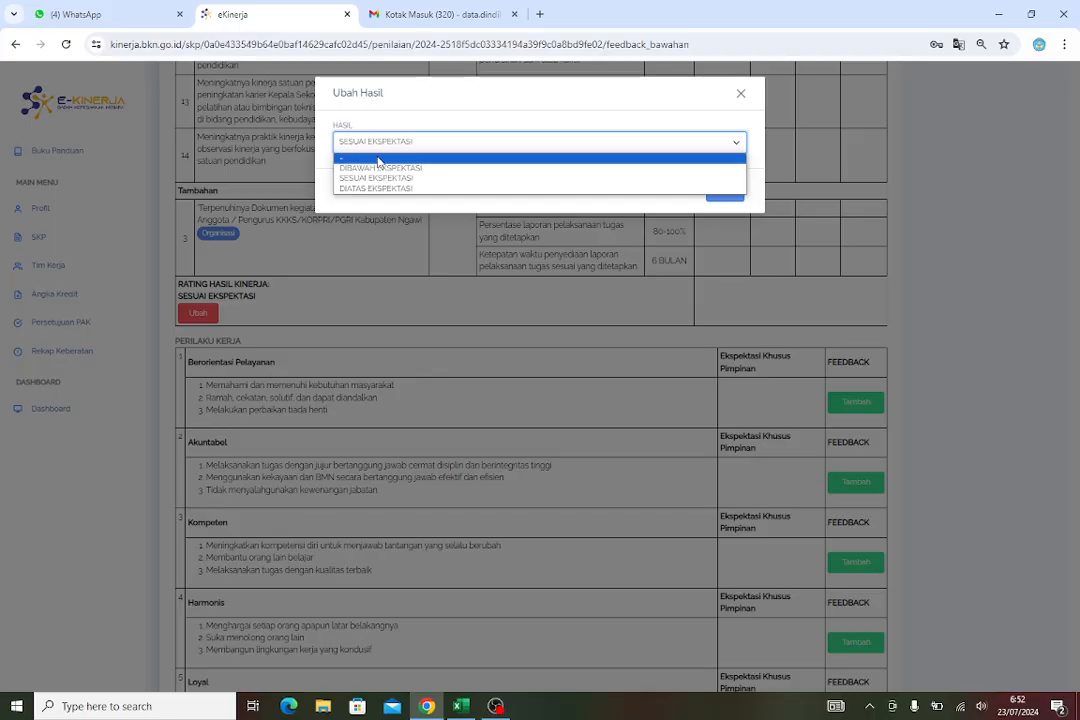
pyautogui.click(378, 160)
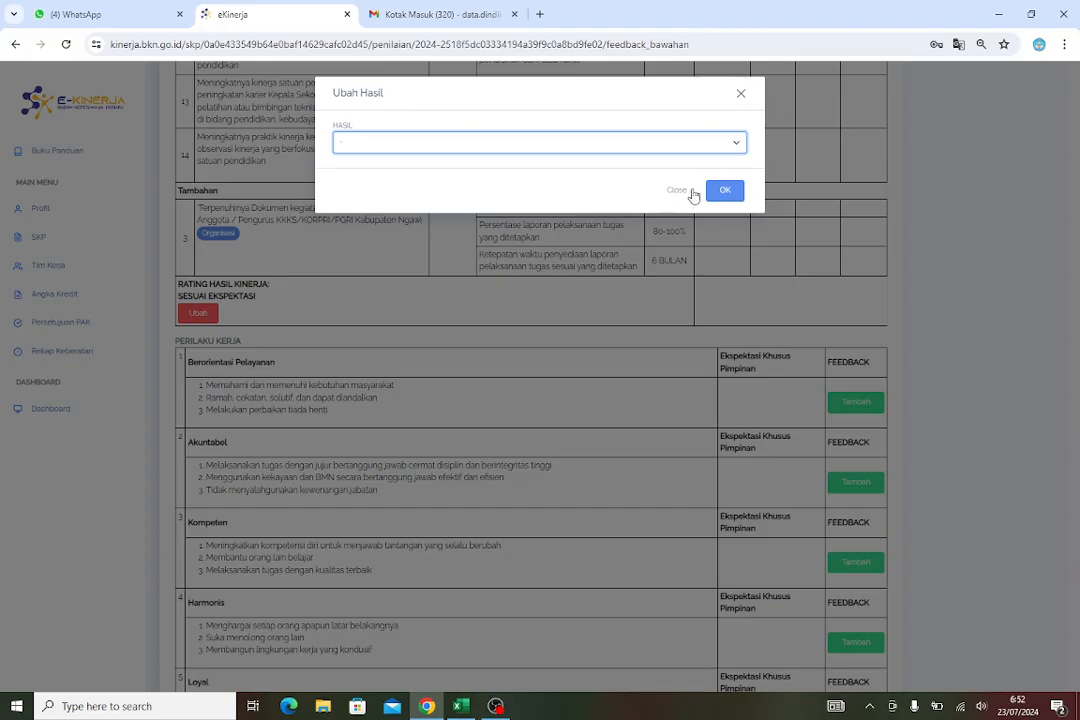
pyautogui.click(720, 192)
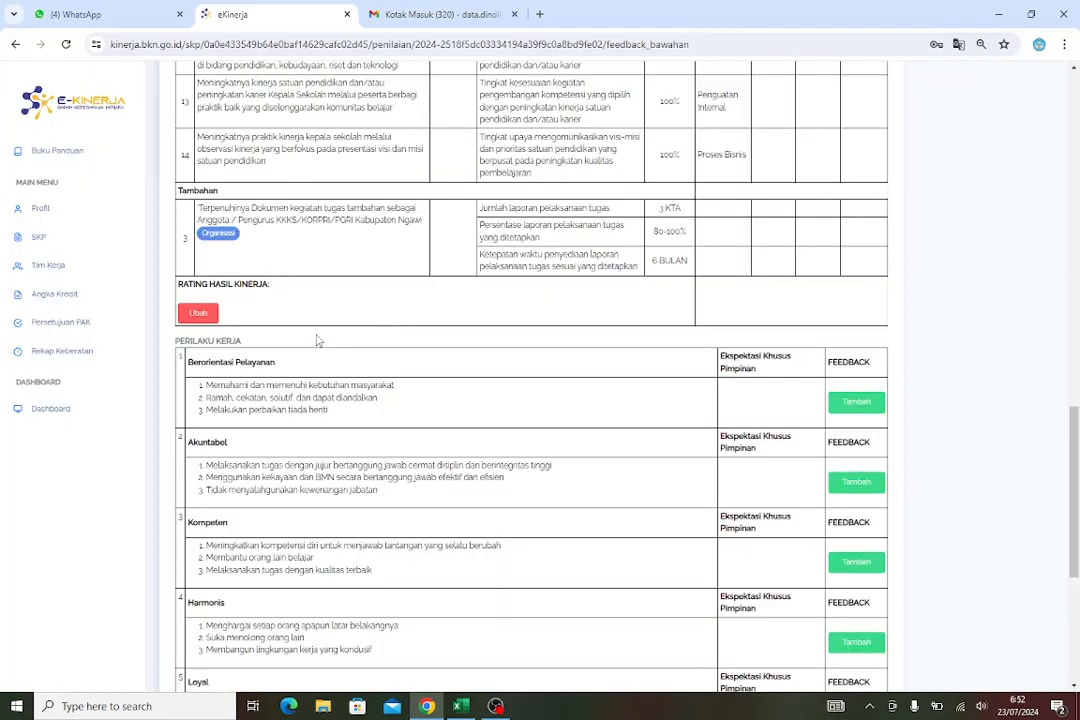
# Reset the Rating Perilaku Kerja to "-" and confirm
pyautogui.scroll(-5, 318, 341)
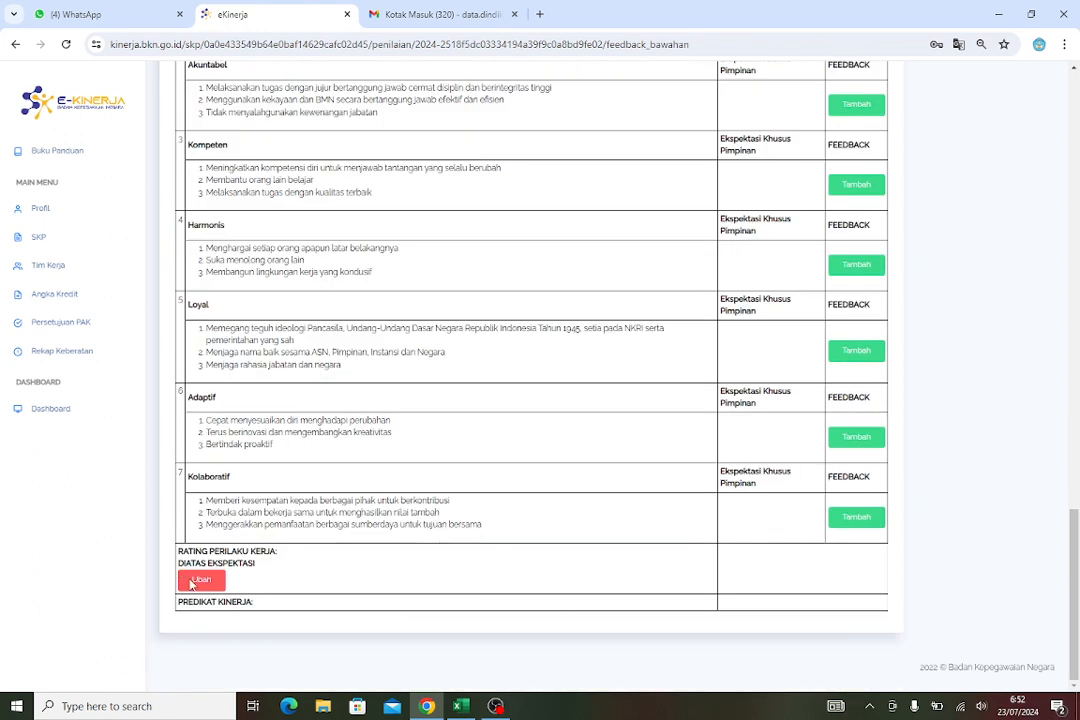
pyautogui.click(199, 581)
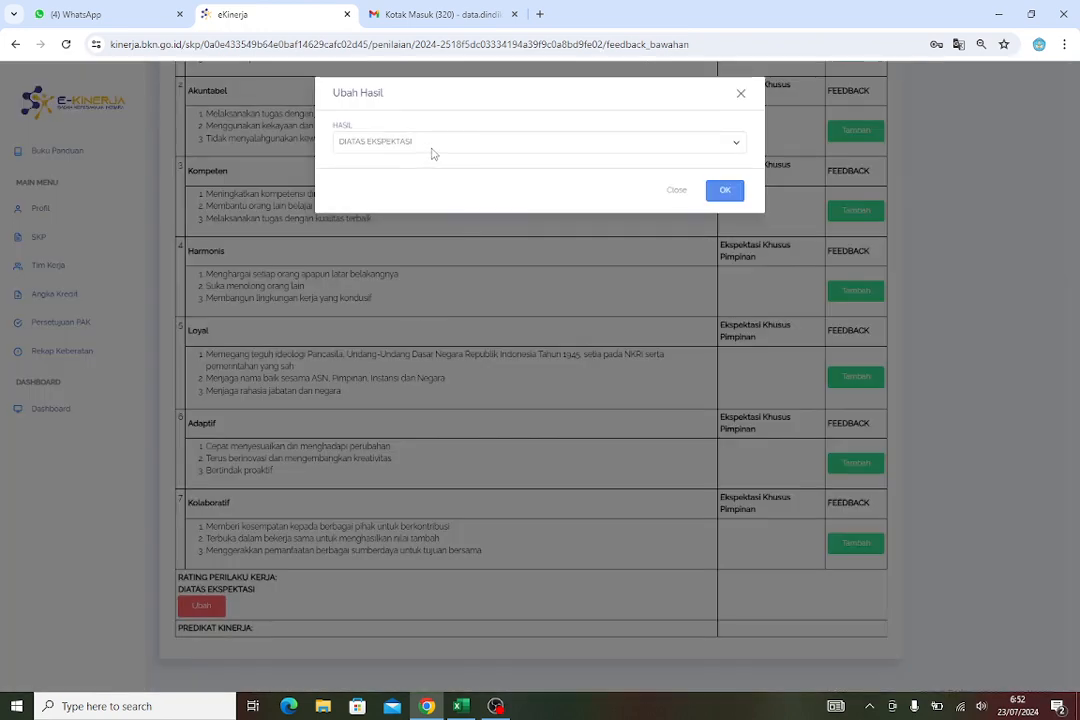
pyautogui.click(412, 146)
pyautogui.click(420, 160)
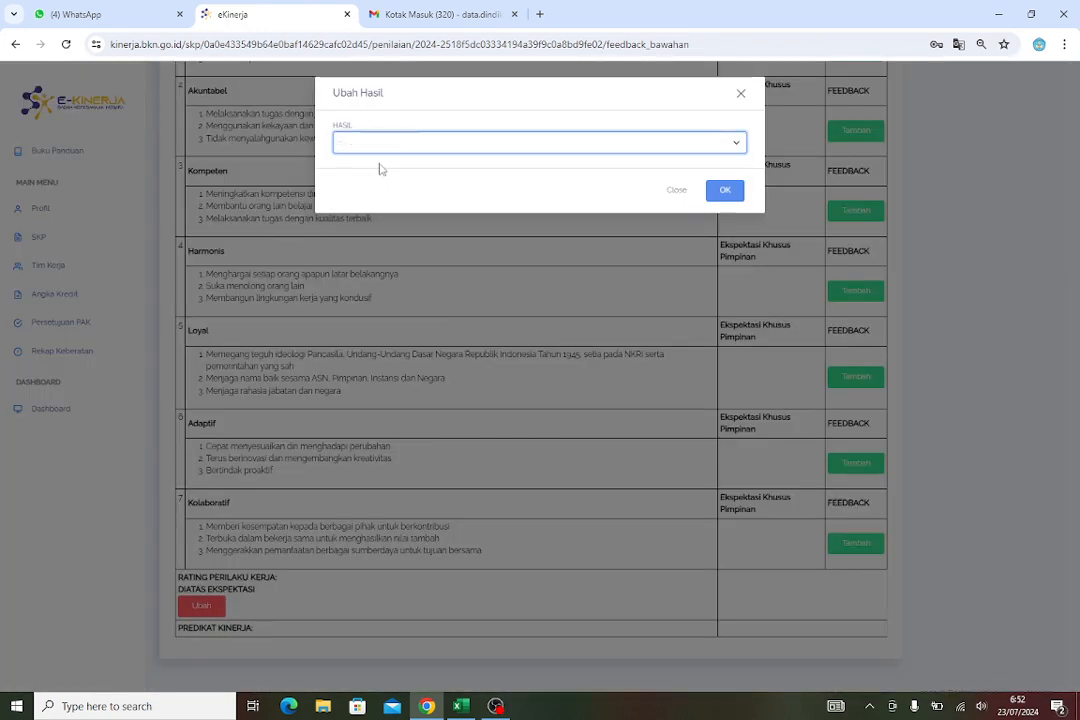
pyautogui.click(726, 193)
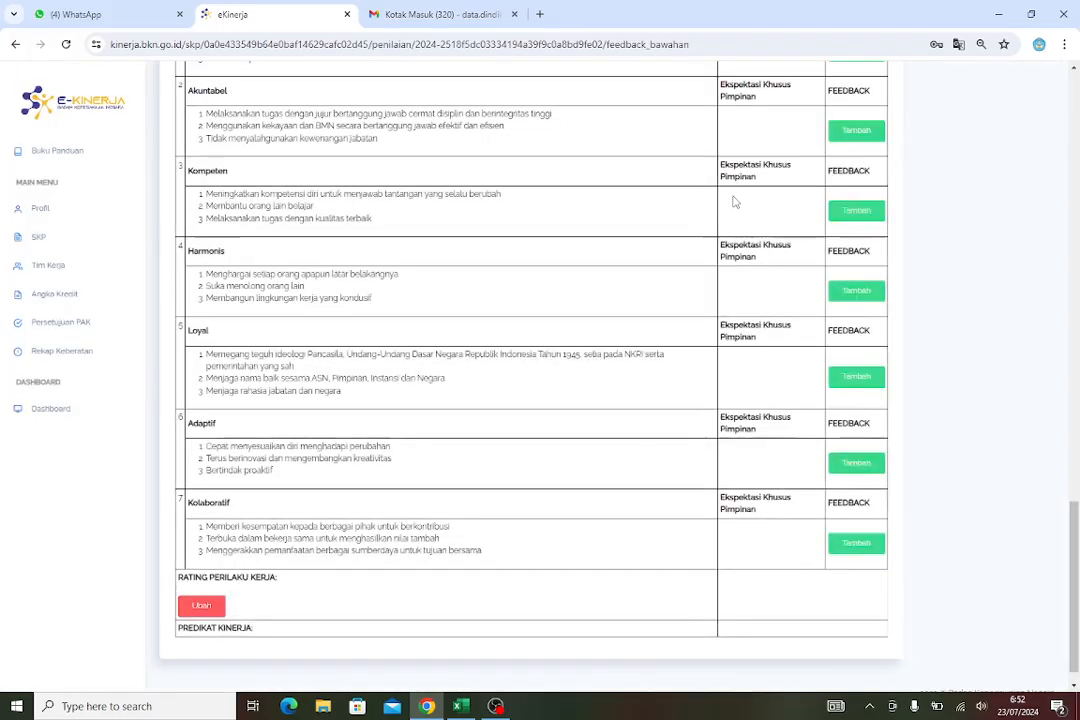
# Log out of the supervisor account and open the e-Kinerja login page
pyautogui.scroll(10, 745, 208)
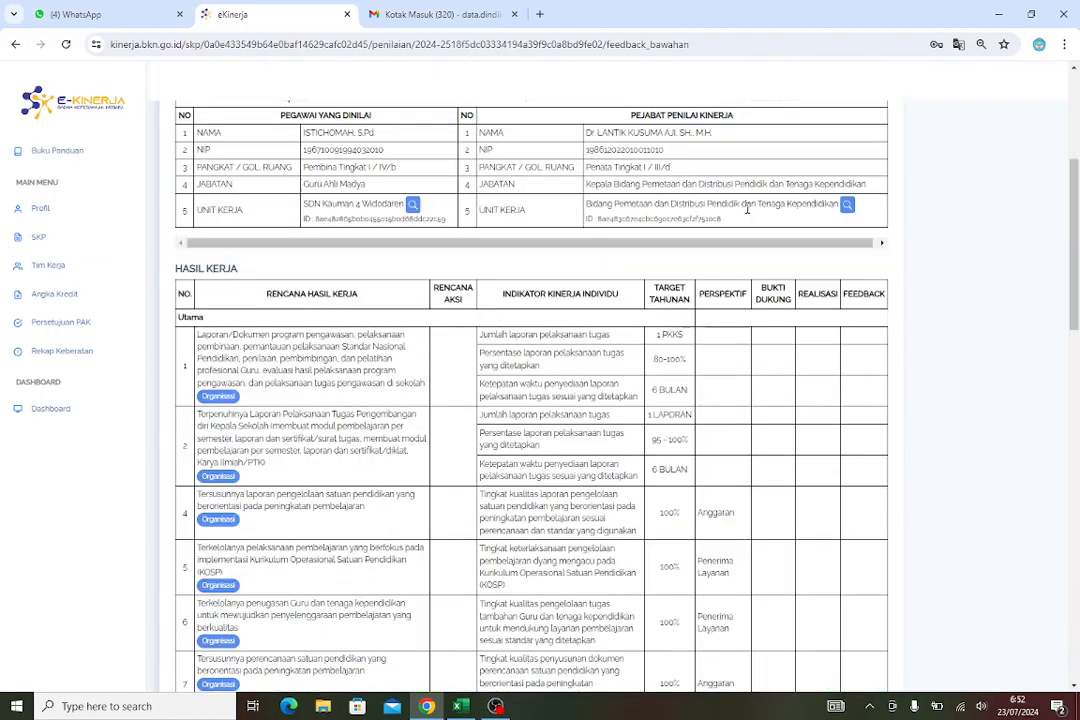
pyautogui.scroll(3, 746, 208)
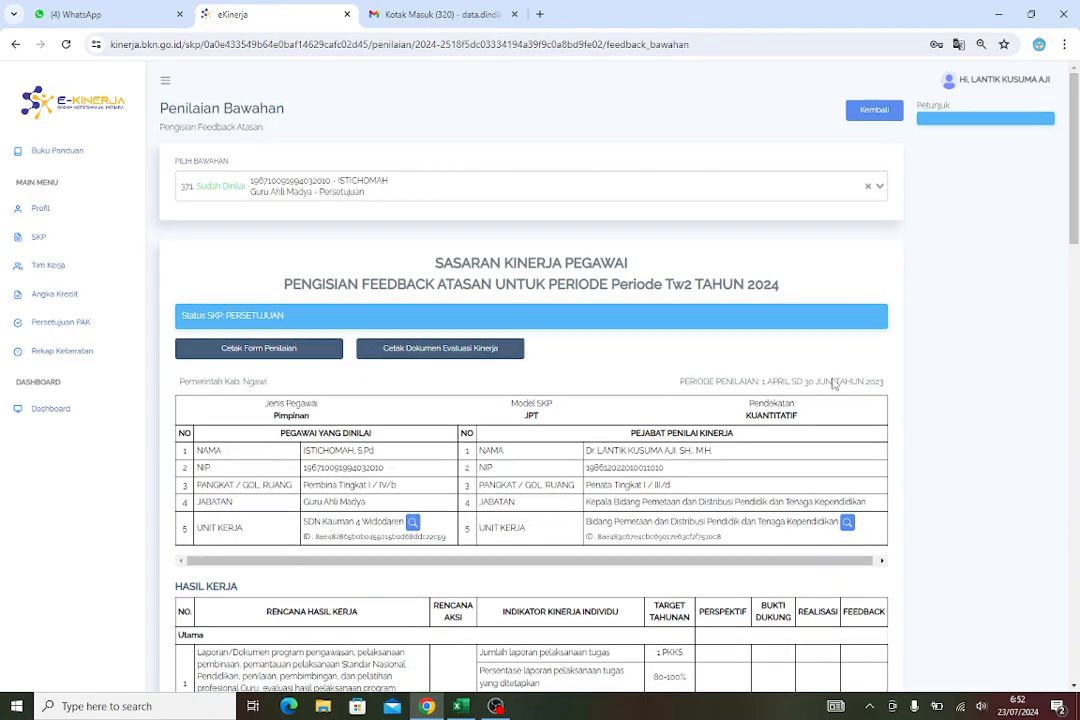
pyautogui.scroll(-15, 838, 381)
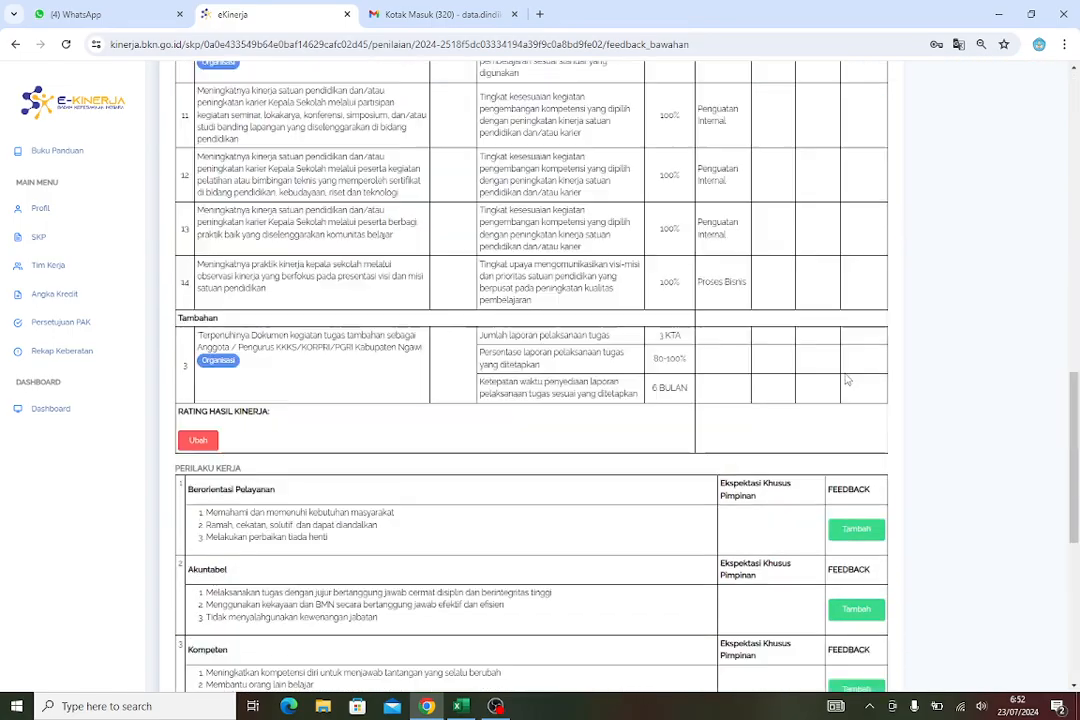
pyautogui.scroll(15, 846, 380)
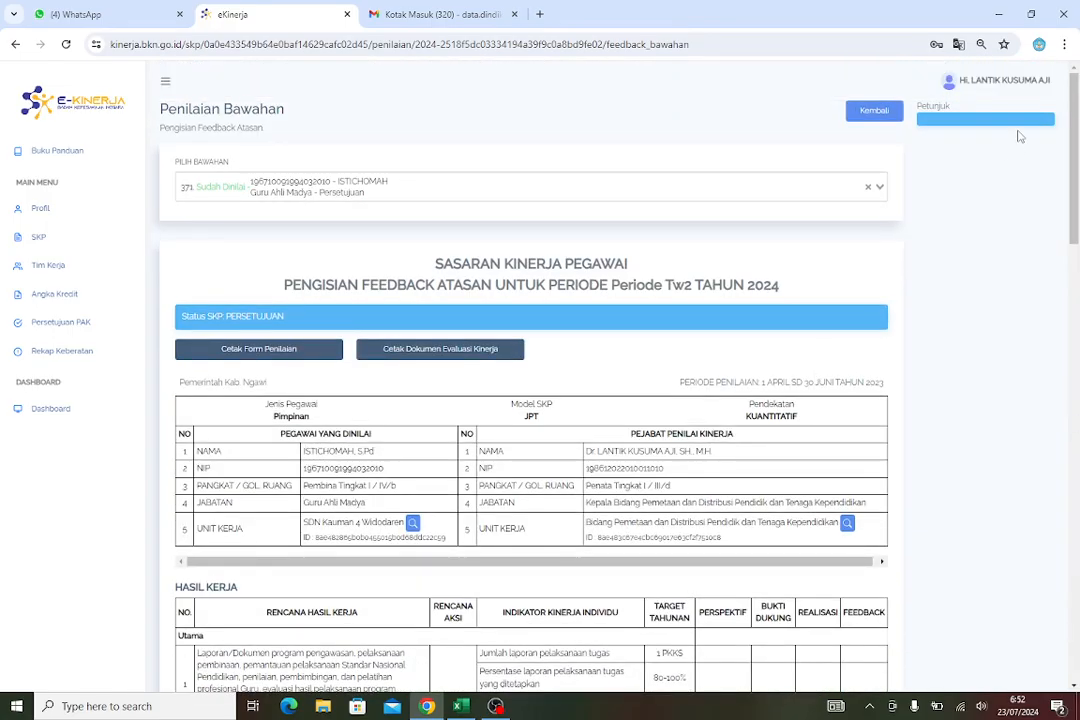
pyautogui.click(995, 82)
pyautogui.click(966, 83)
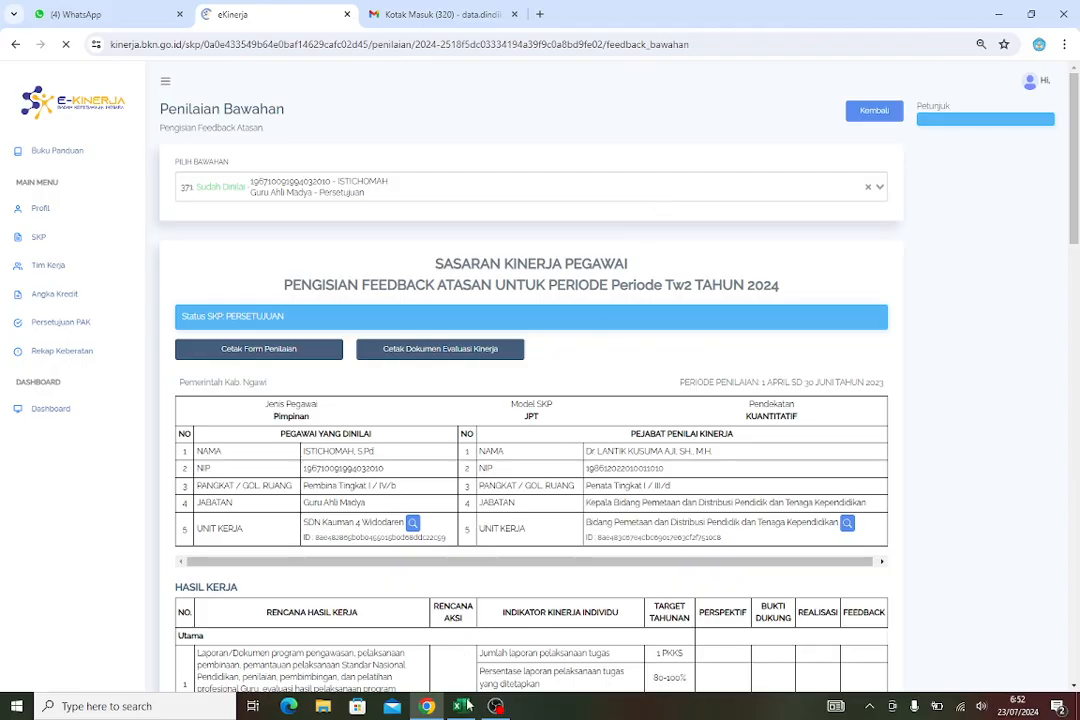
pyautogui.moveTo(461, 707)
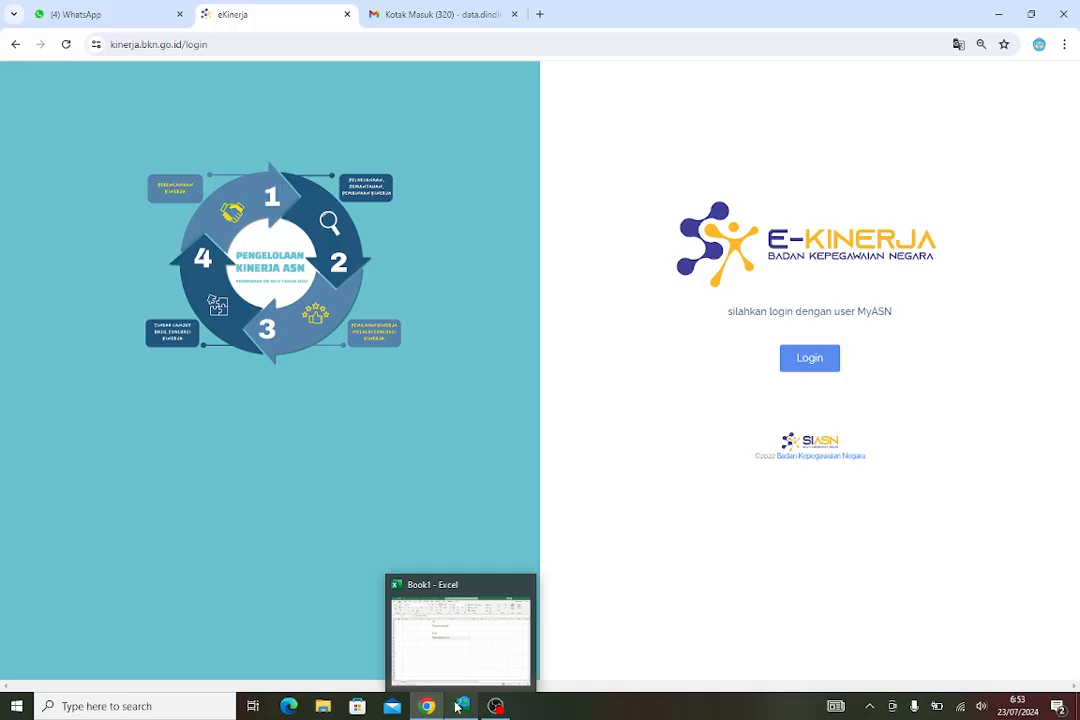
pyautogui.click(823, 360)
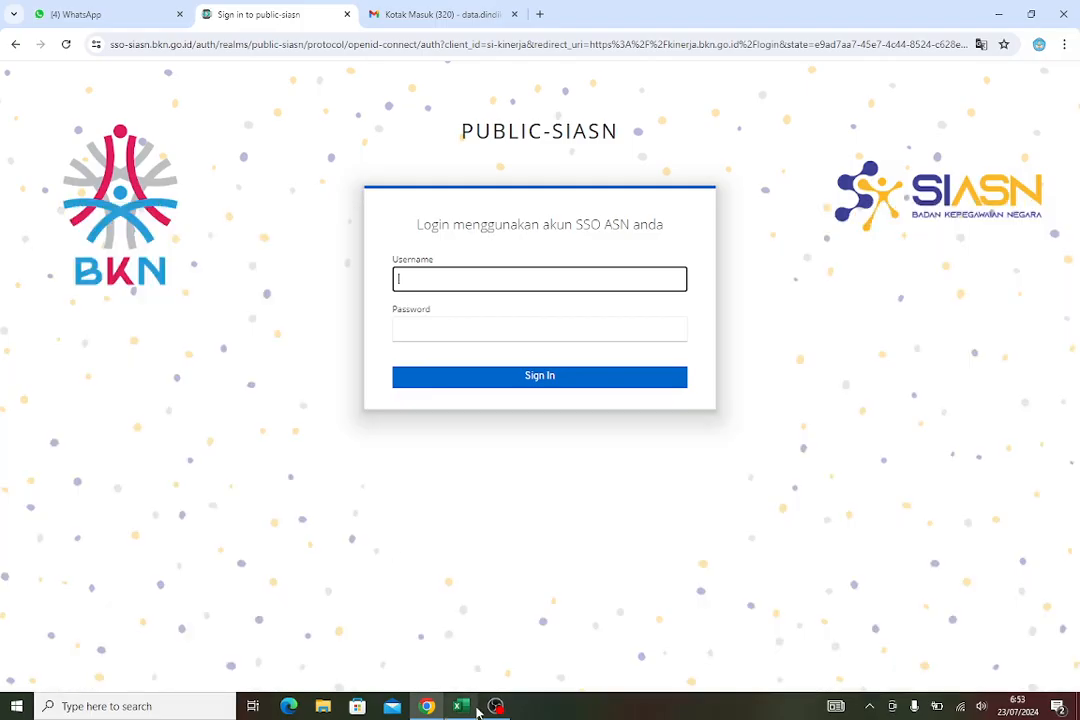
# Switch to Excel and copy the subordinate's NIP from cell F3
pyautogui.hotkey('alt', 'Tab')
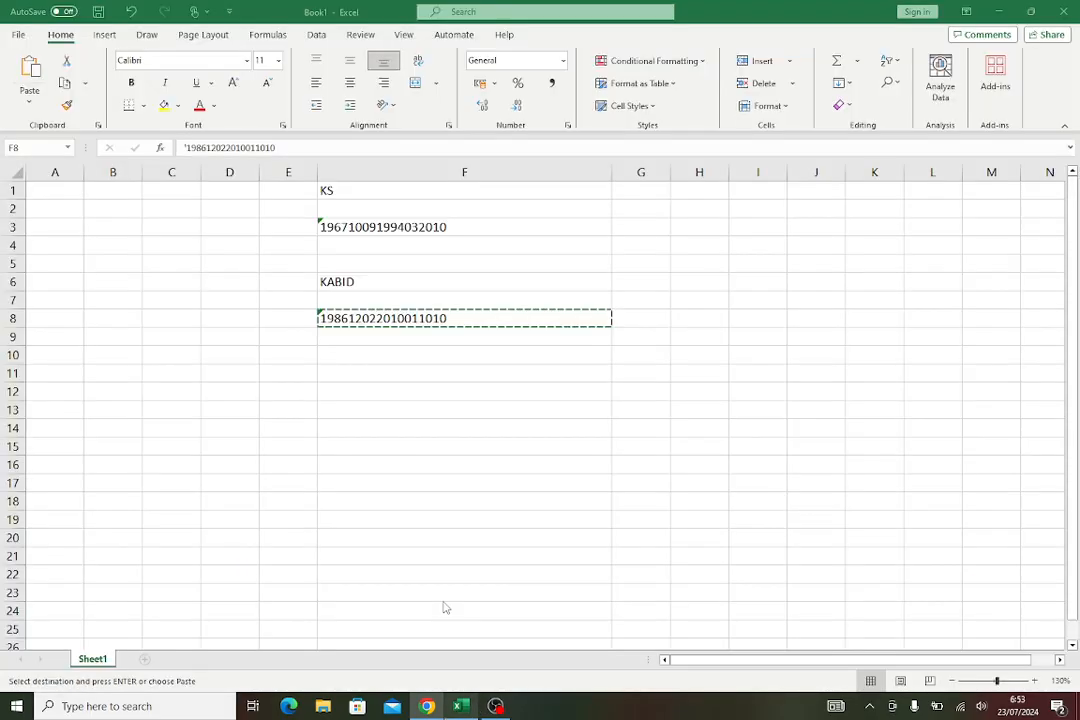
pyautogui.click(403, 227)
pyautogui.rightClick(403, 227)
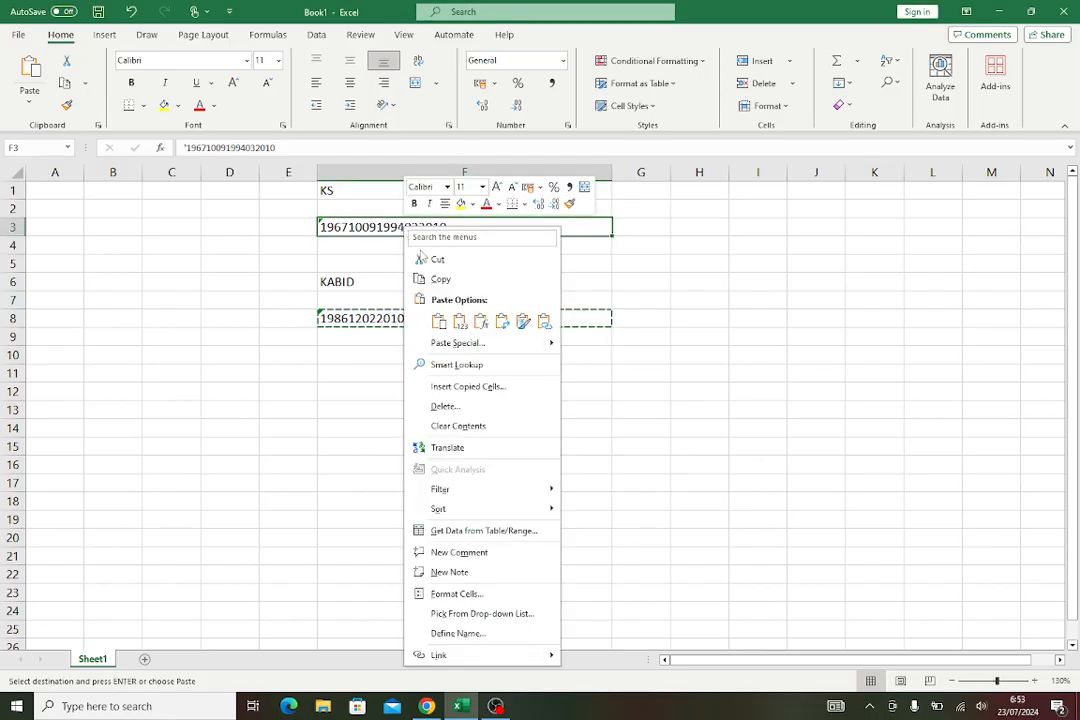
pyautogui.click(440, 279)
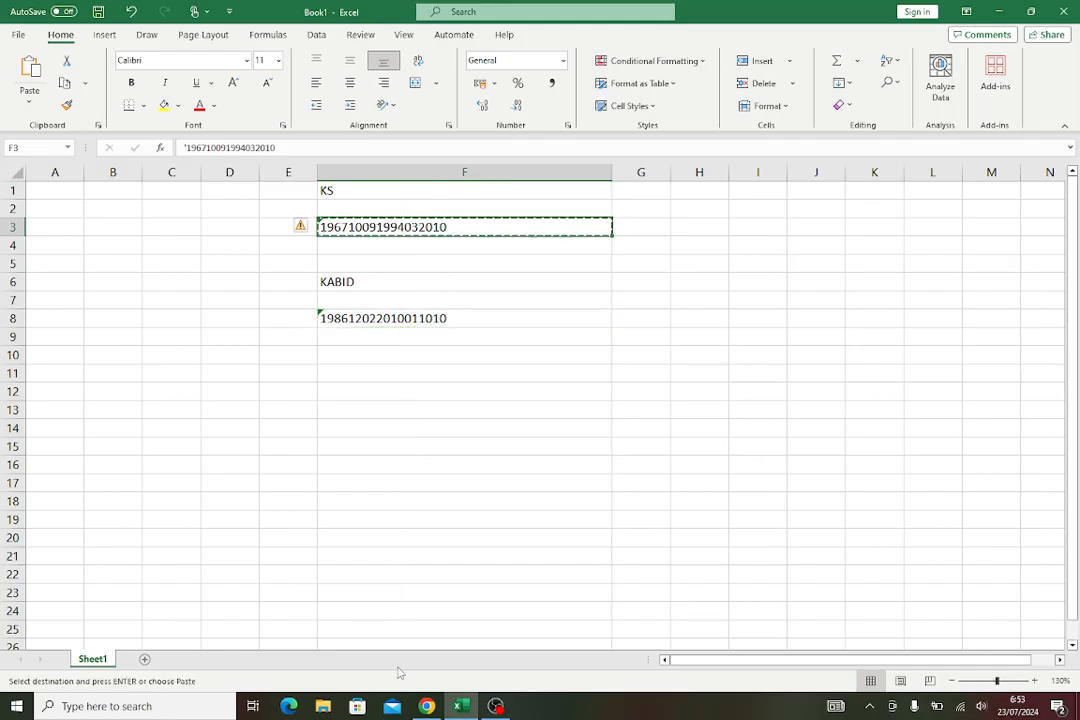
# Switch back to the browser and paste the subordinate's NIP into the Username field
pyautogui.click(426, 706)
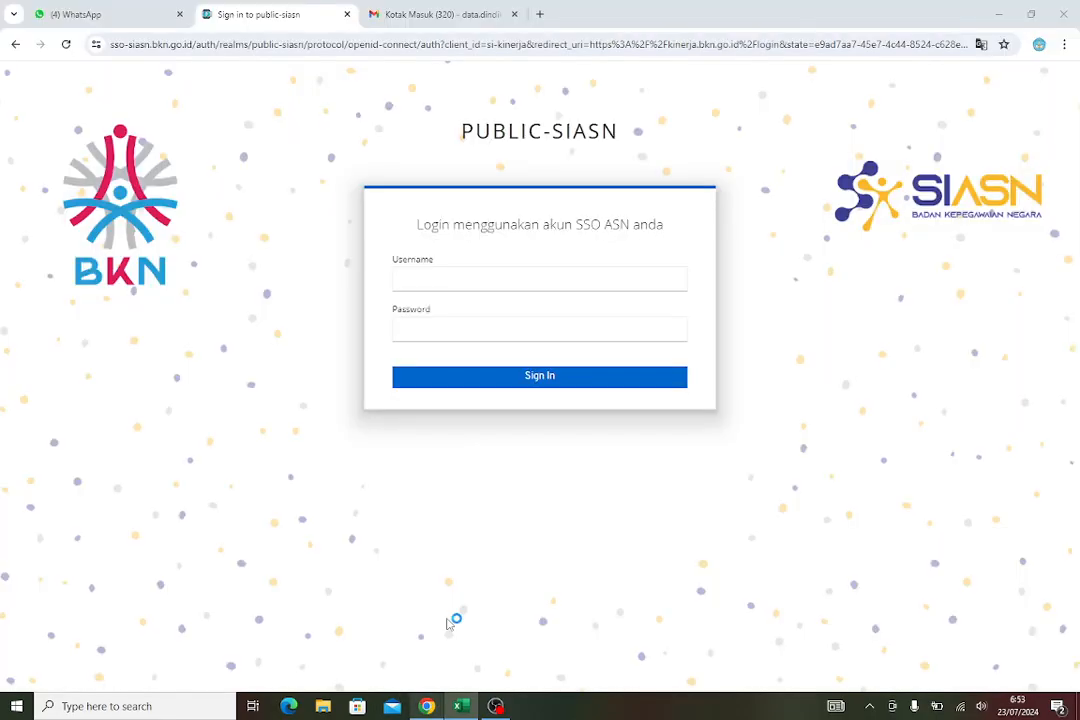
pyautogui.click(452, 280)
pyautogui.rightClick(458, 284)
pyautogui.click(484, 418)
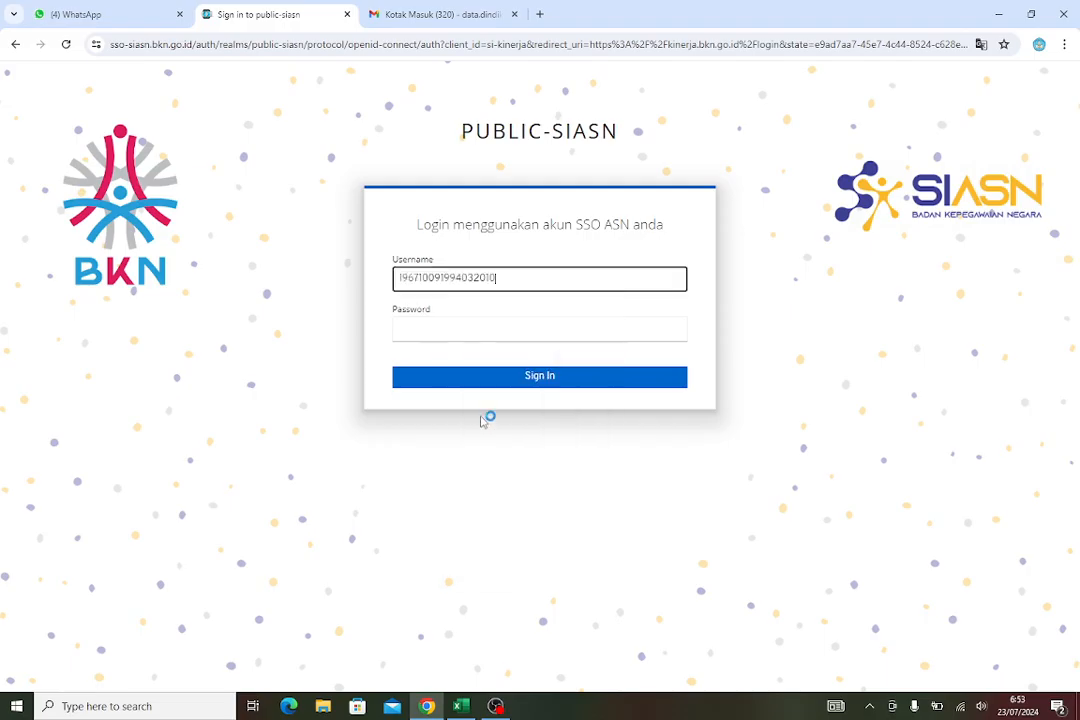
# Enter the account password and sign in
pyautogui.click(477, 329)
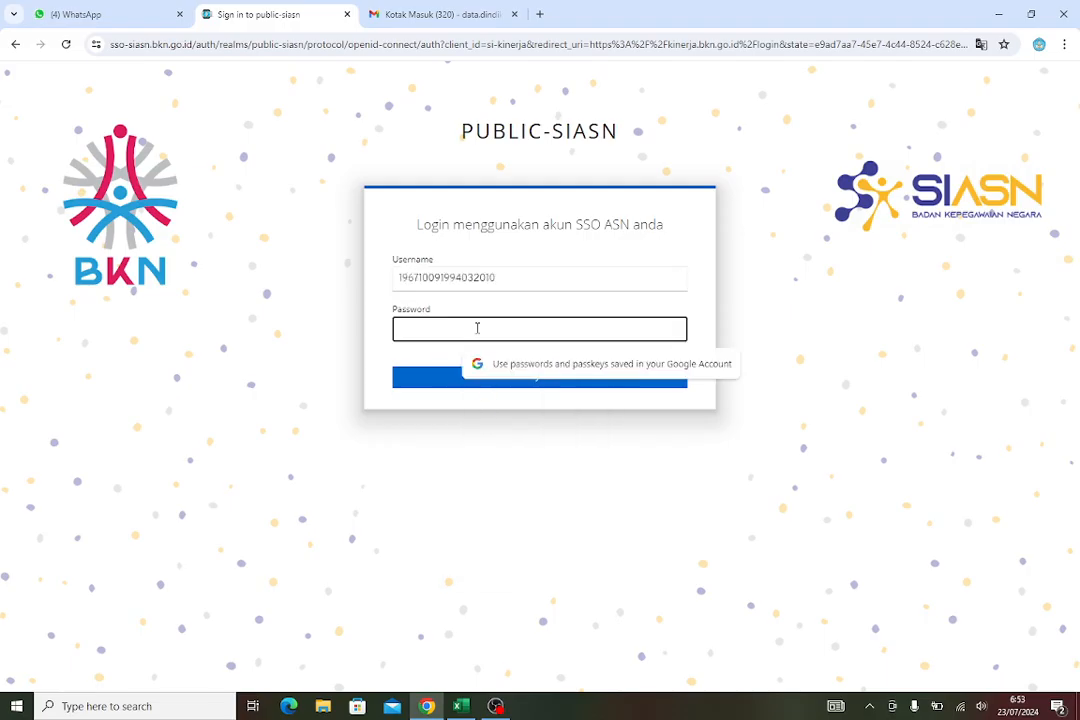
pyautogui.write('••••')
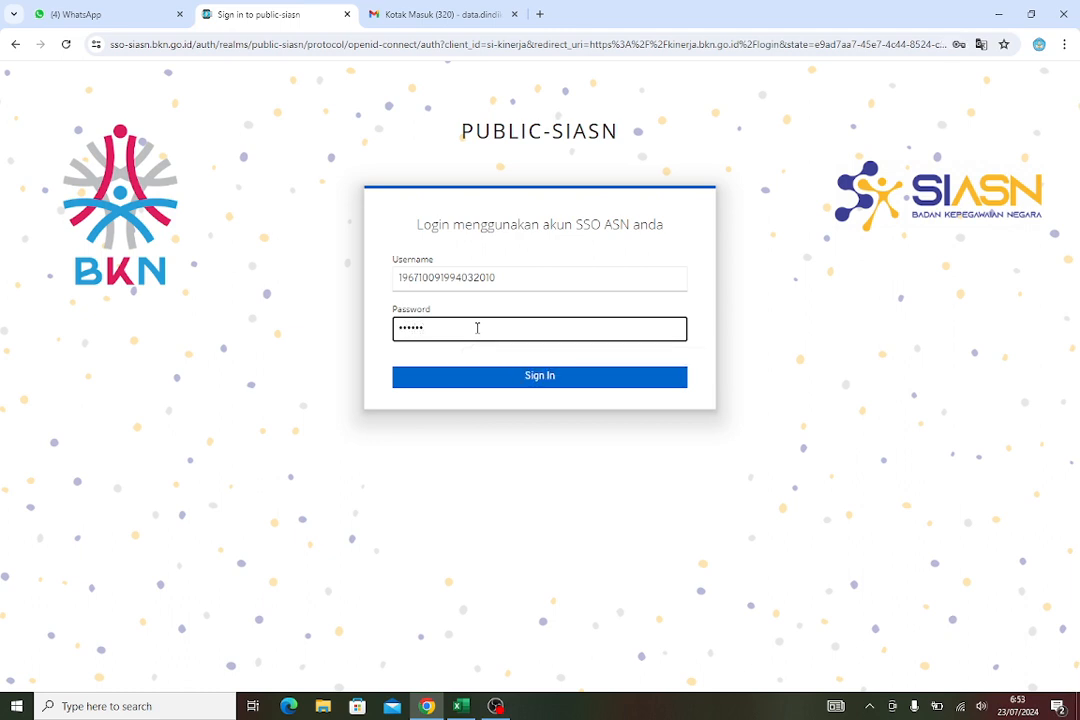
pyautogui.write('••')
pyautogui.press('Return')
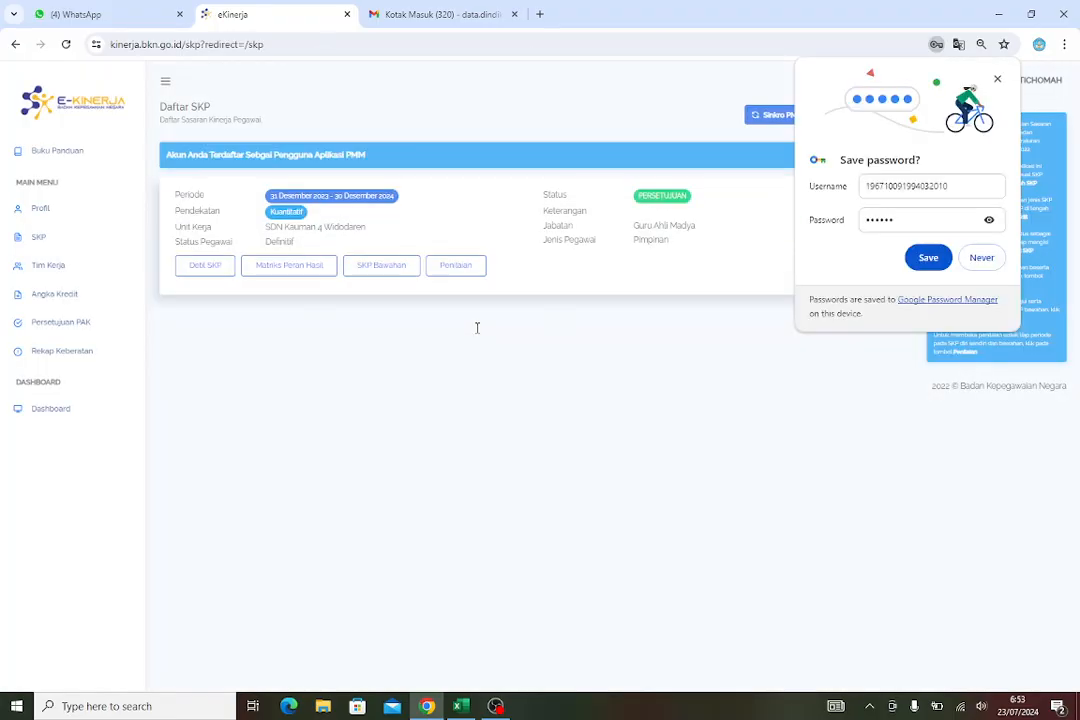
# Dismiss the save-password offer and open the Rencana Aksi page for Periode Tw2 from Penilaian
pyautogui.click(997, 79)
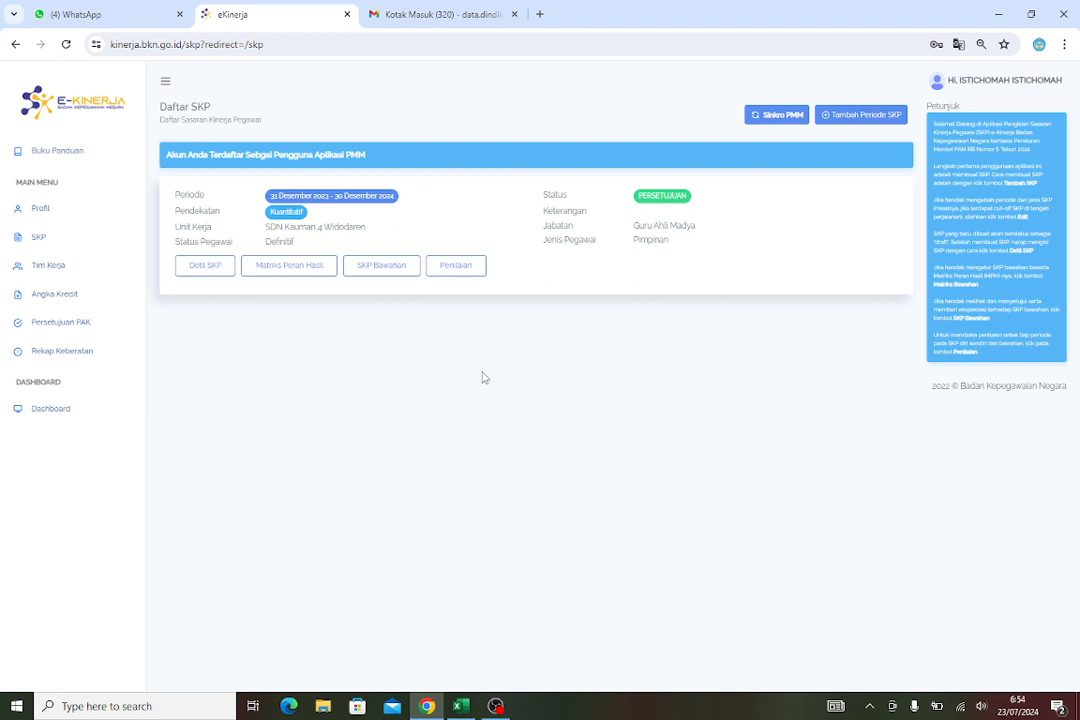
pyautogui.click(456, 268)
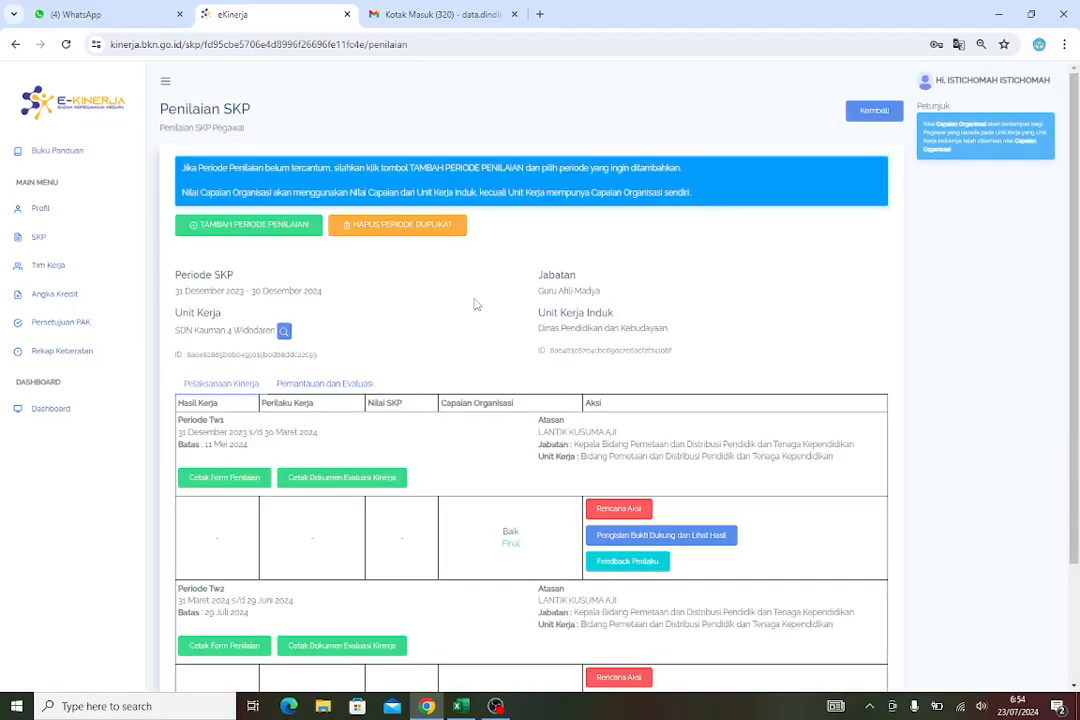
pyautogui.scroll(-2, 476, 304)
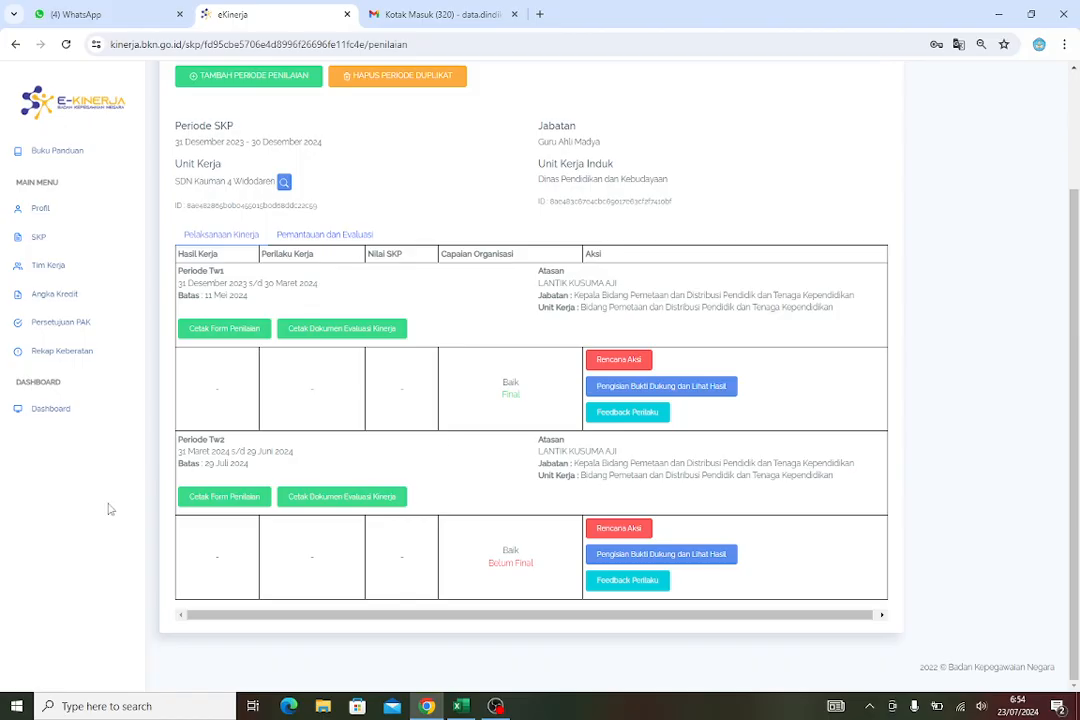
pyautogui.click(233, 497)
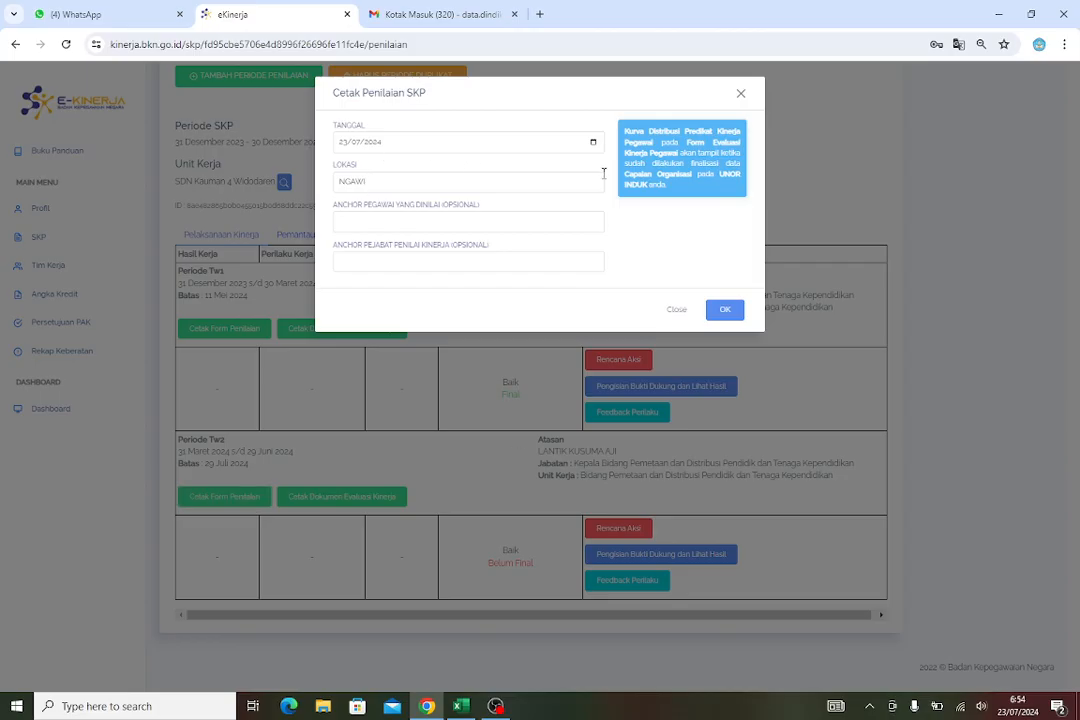
pyautogui.click(741, 96)
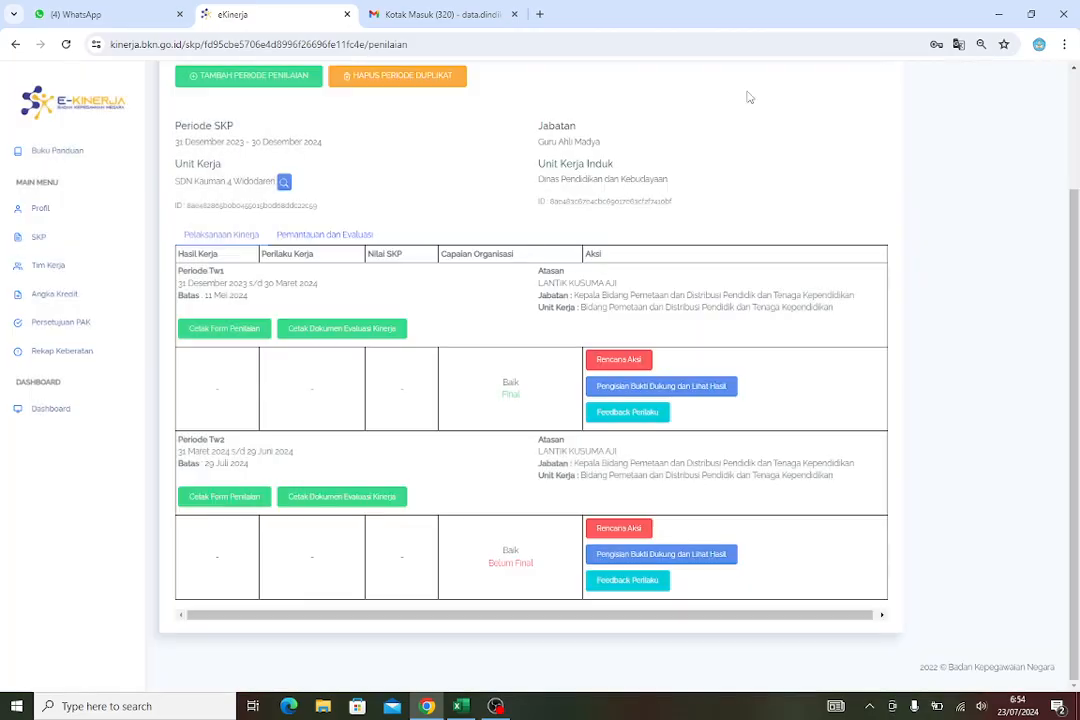
pyautogui.click(629, 533)
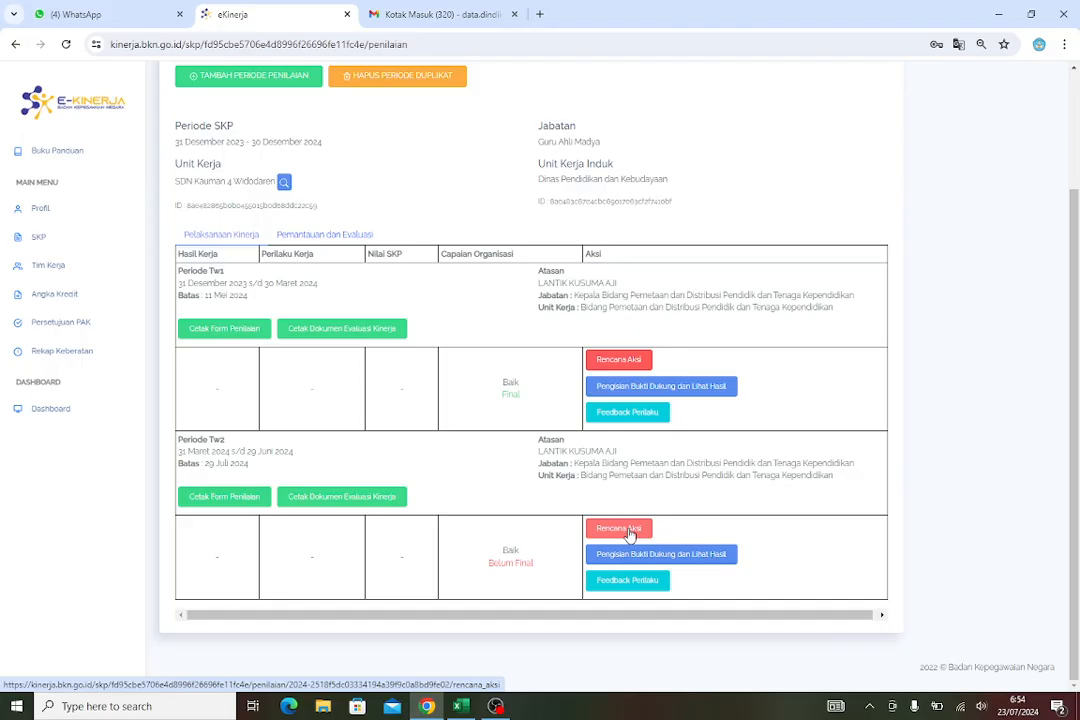
pyautogui.click(625, 530)
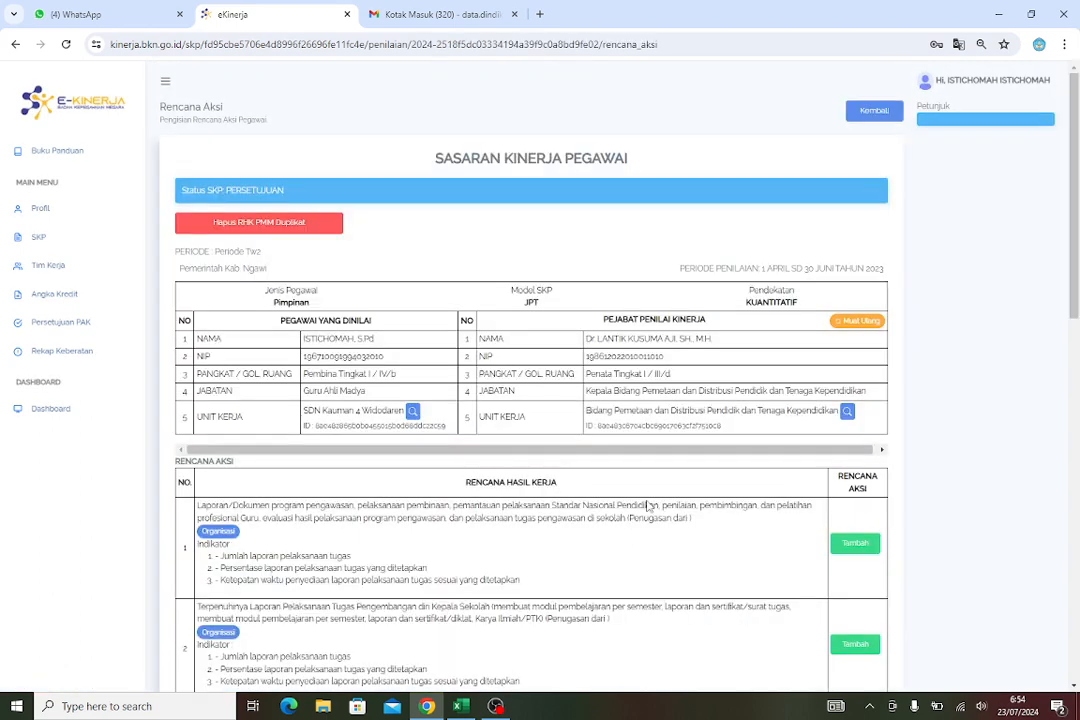
# Scroll through the Tw2 Rencana Aksi list to review the work results needing action plans
pyautogui.scroll(-3, 640, 515)
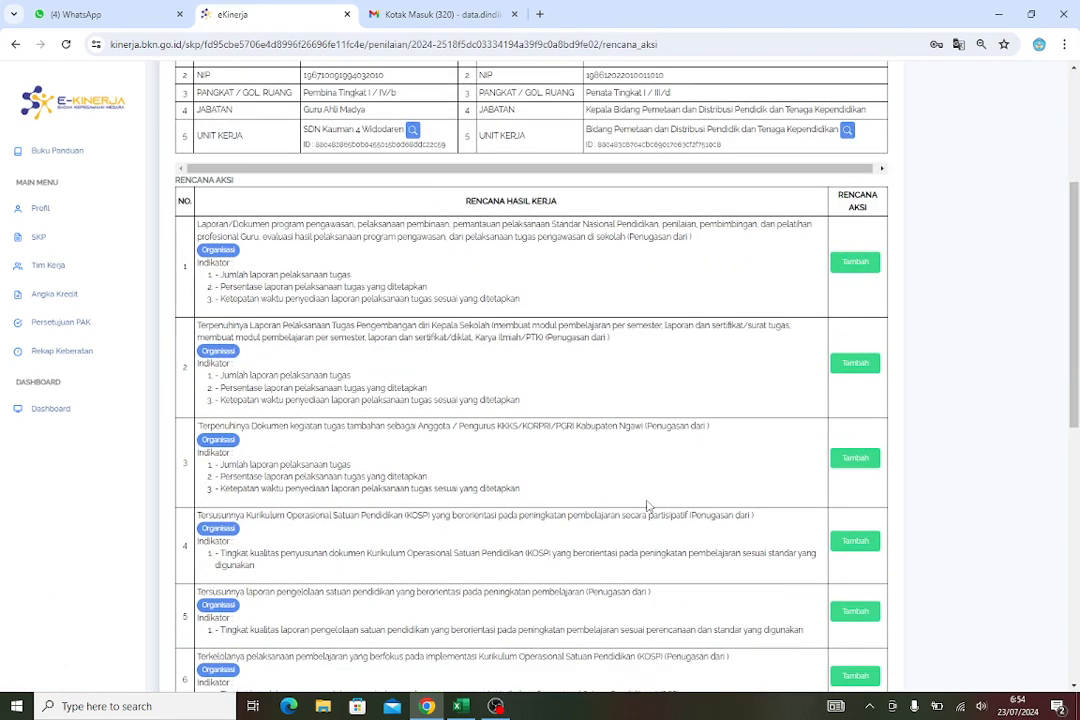
pyautogui.scroll(-2, 646, 505)
pyautogui.scroll(1, 651, 497)
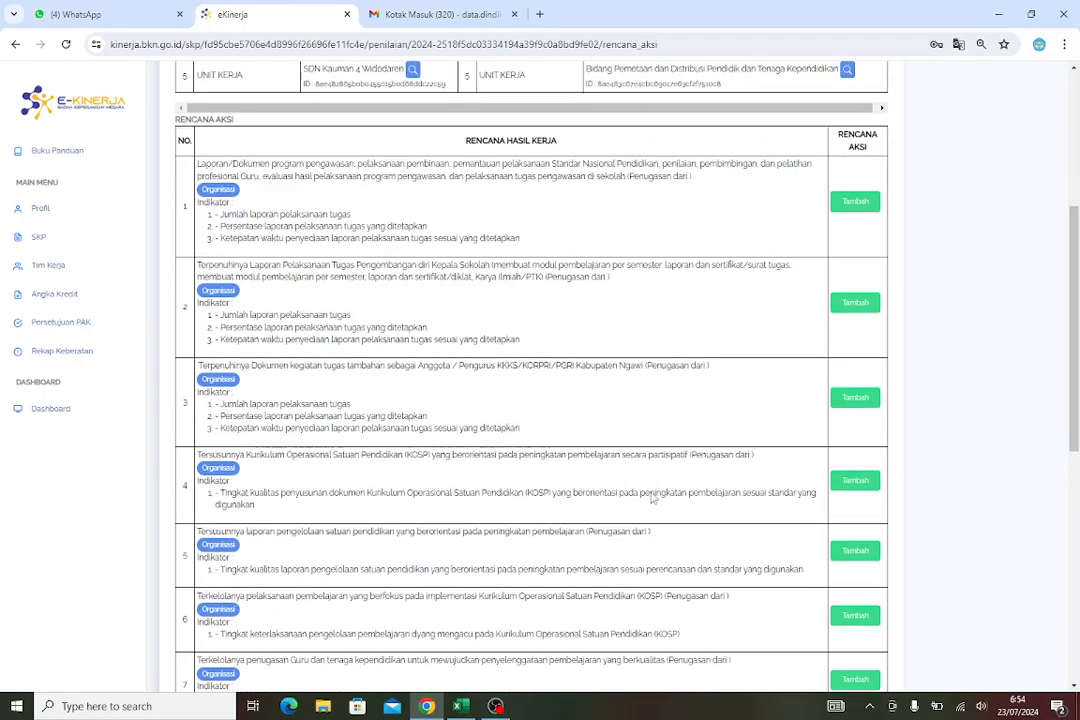
pyautogui.scroll(1, 551, 416)
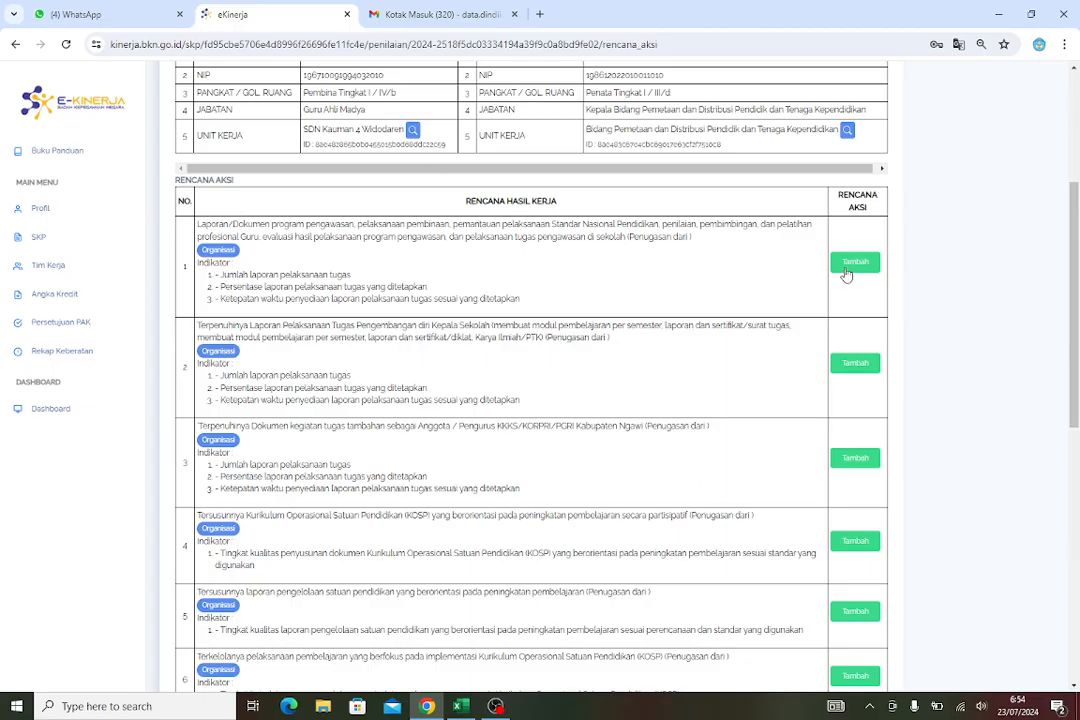
pyautogui.scroll(-7, 820, 465)
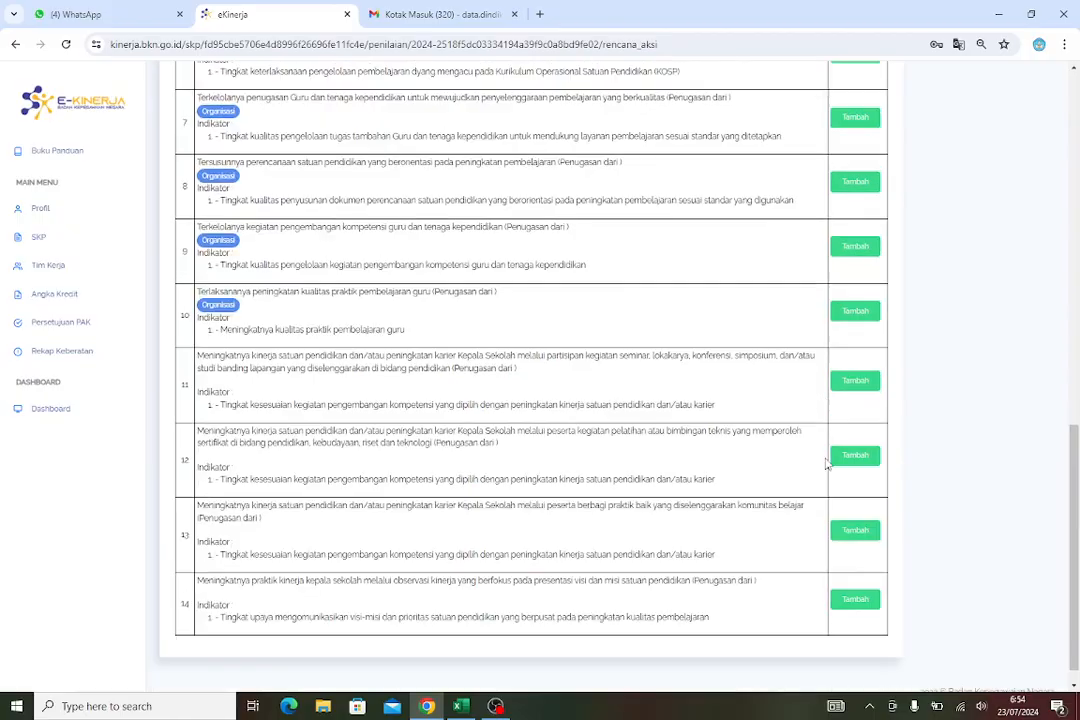
pyautogui.scroll(-1, 826, 463)
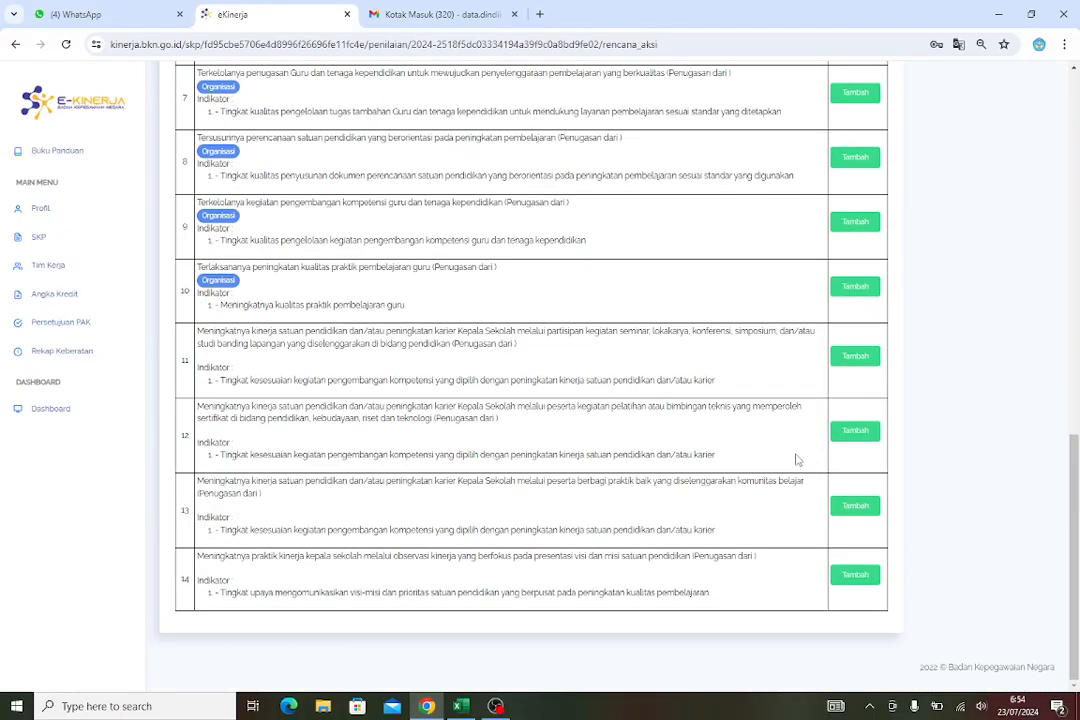
pyautogui.scroll(5, 800, 460)
pyautogui.scroll(5, 797, 460)
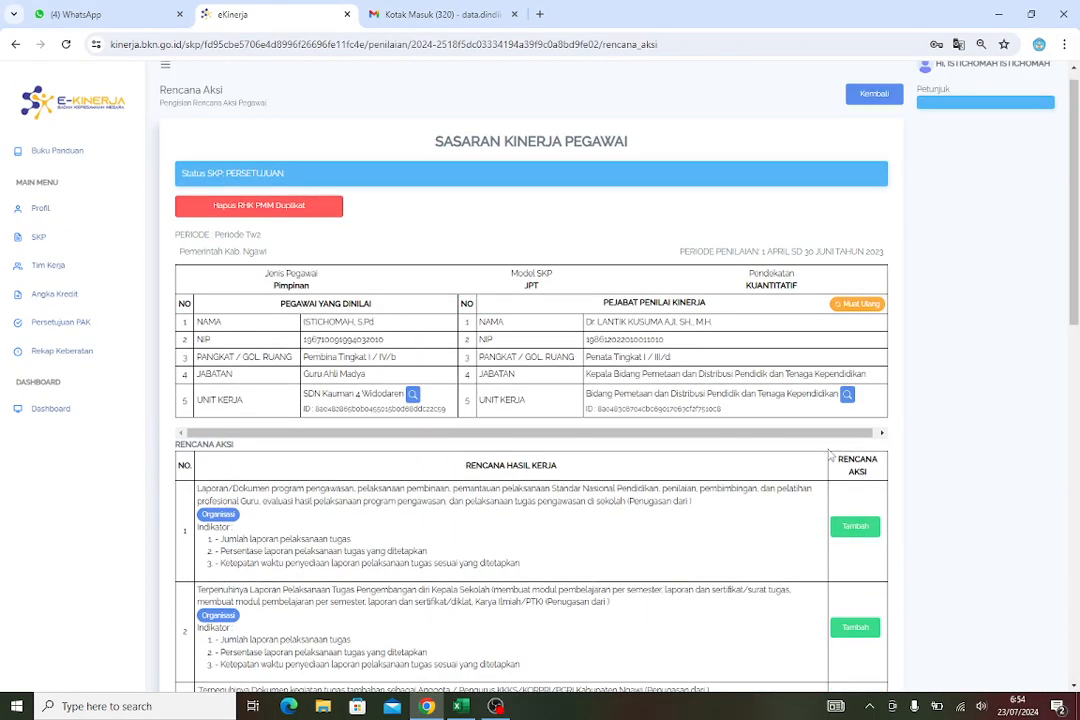
pyautogui.scroll(-2, 842, 484)
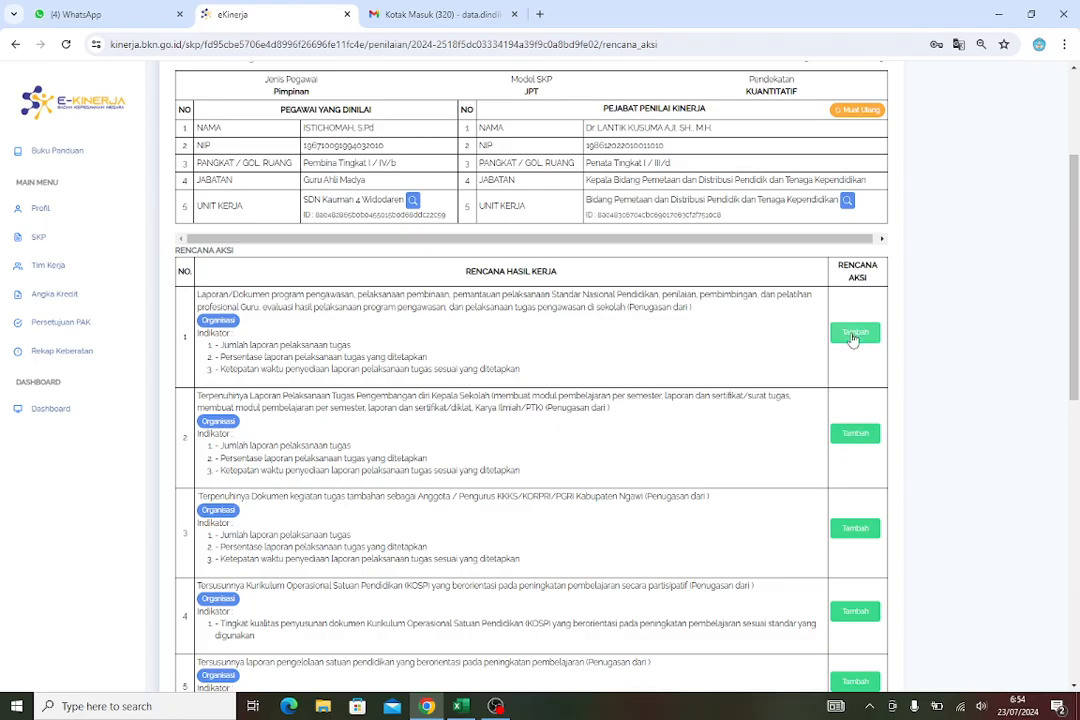
pyautogui.scroll(-7, 540, 463)
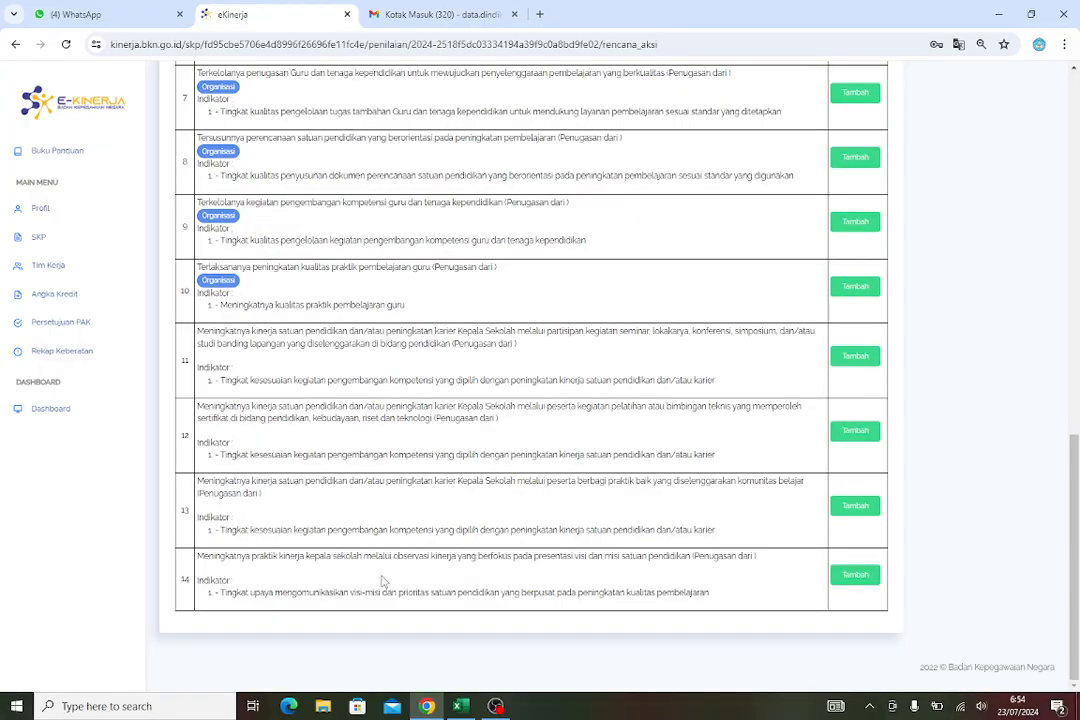
pyautogui.scroll(8, 400, 565)
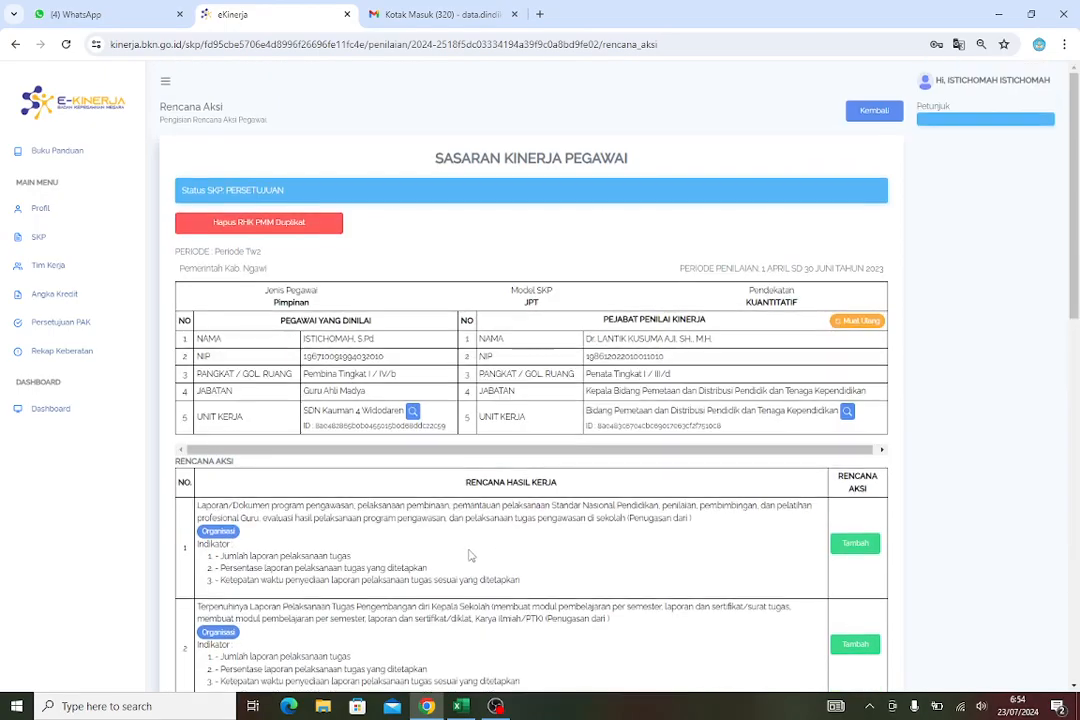
pyautogui.scroll(-4, 710, 517)
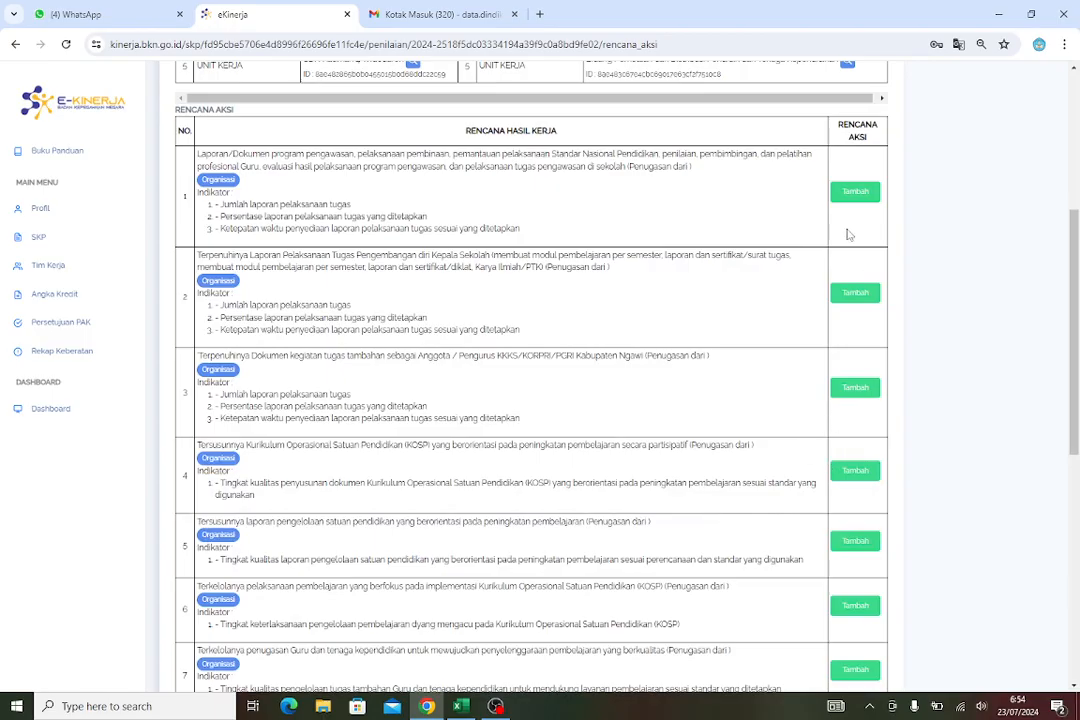
pyautogui.click(858, 196)
pyautogui.click(855, 194)
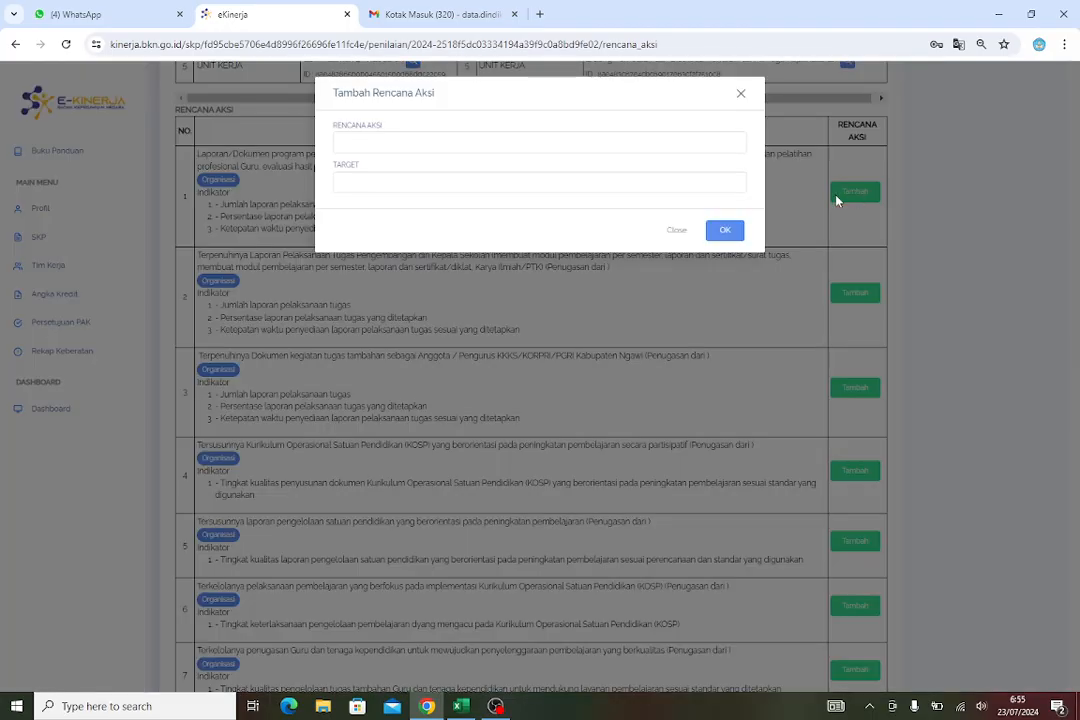
pyautogui.click(425, 141)
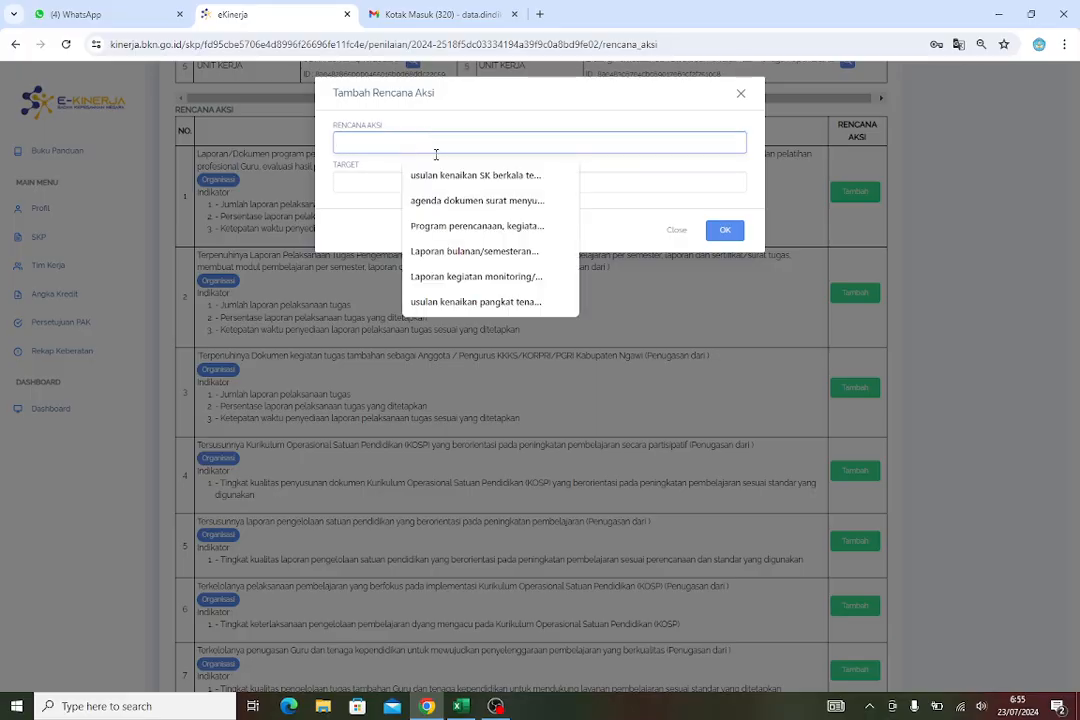
pyautogui.click(668, 236)
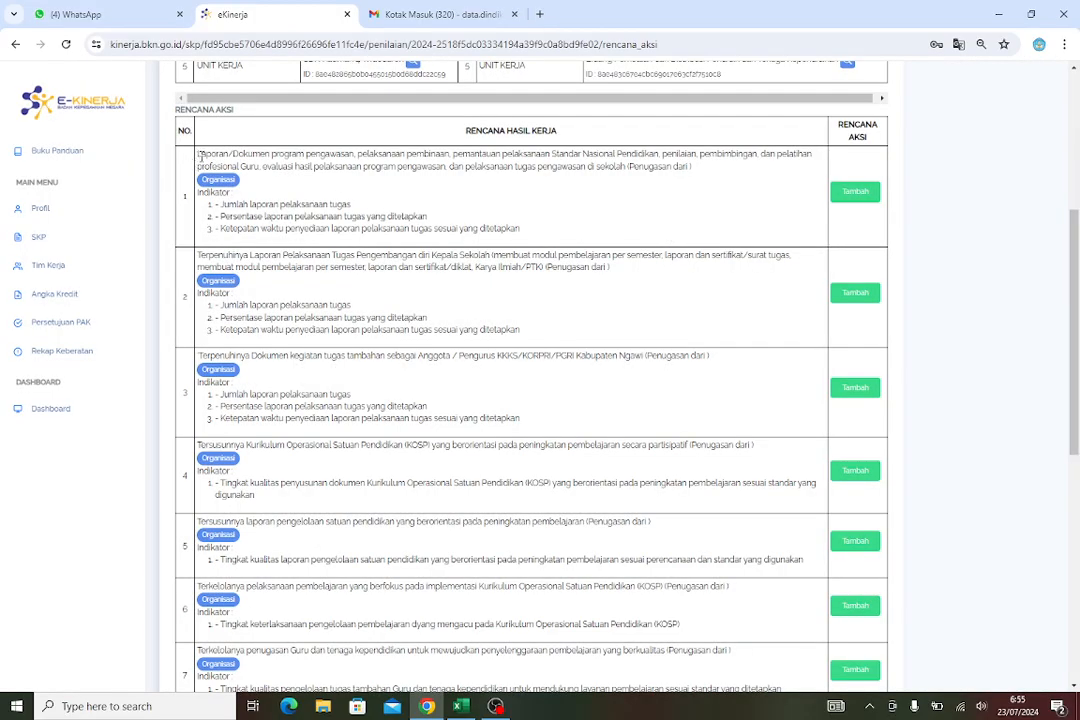
# Copy the full text of work result 1 in the Rencana Hasil Kerja column
pyautogui.moveTo(197, 155); pyautogui.dragTo(696, 172)
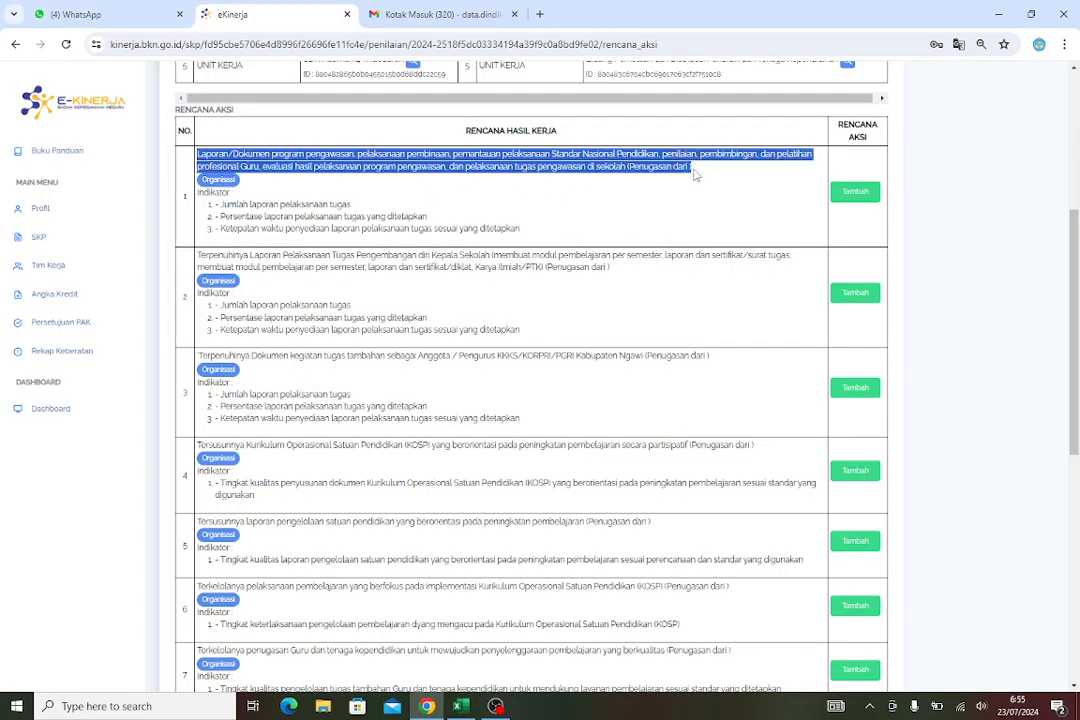
pyautogui.rightClick(650, 171)
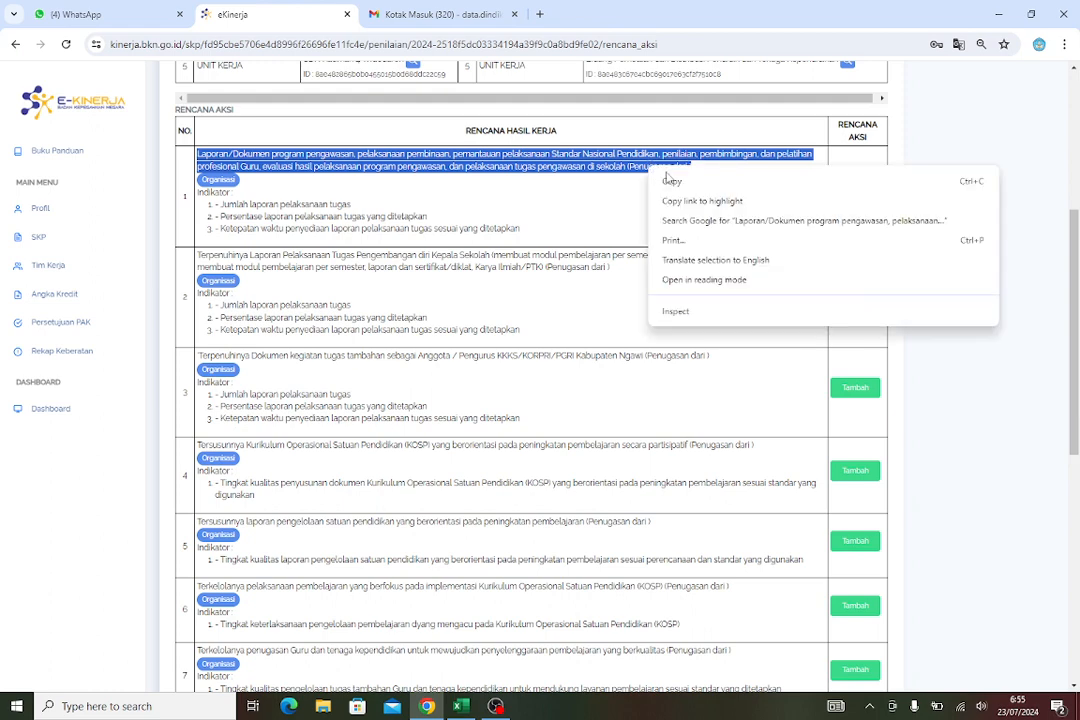
pyautogui.click(682, 179)
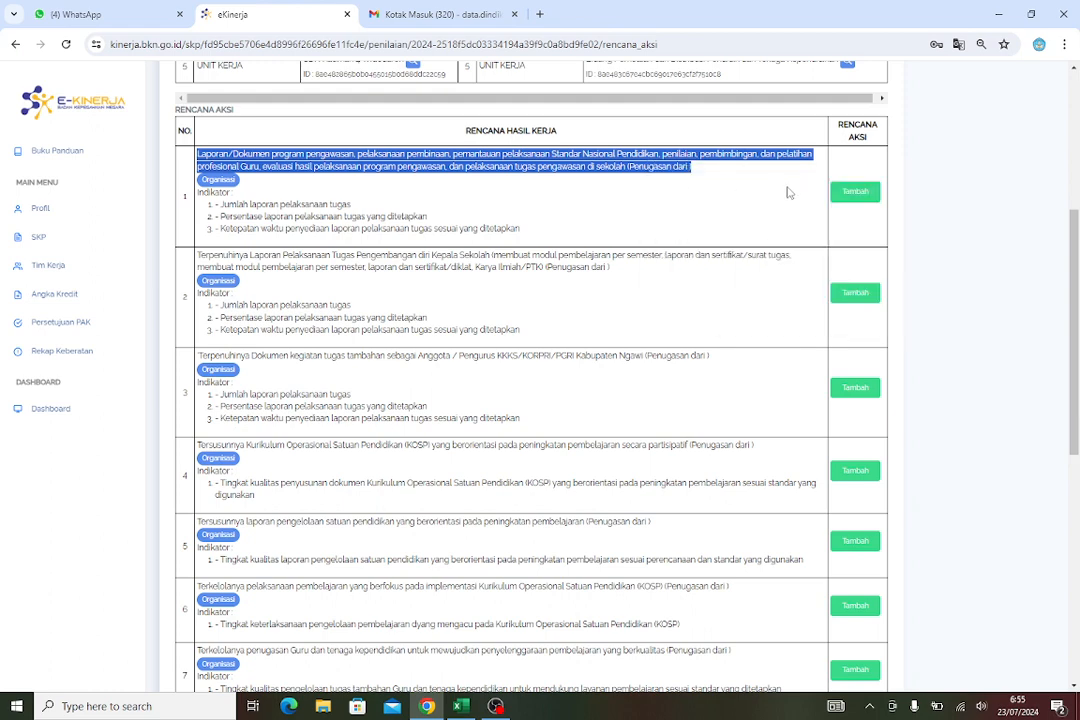
# Add an action plan to work result 1 by pasting the copied text, with target 1 laporan
pyautogui.click(855, 191)
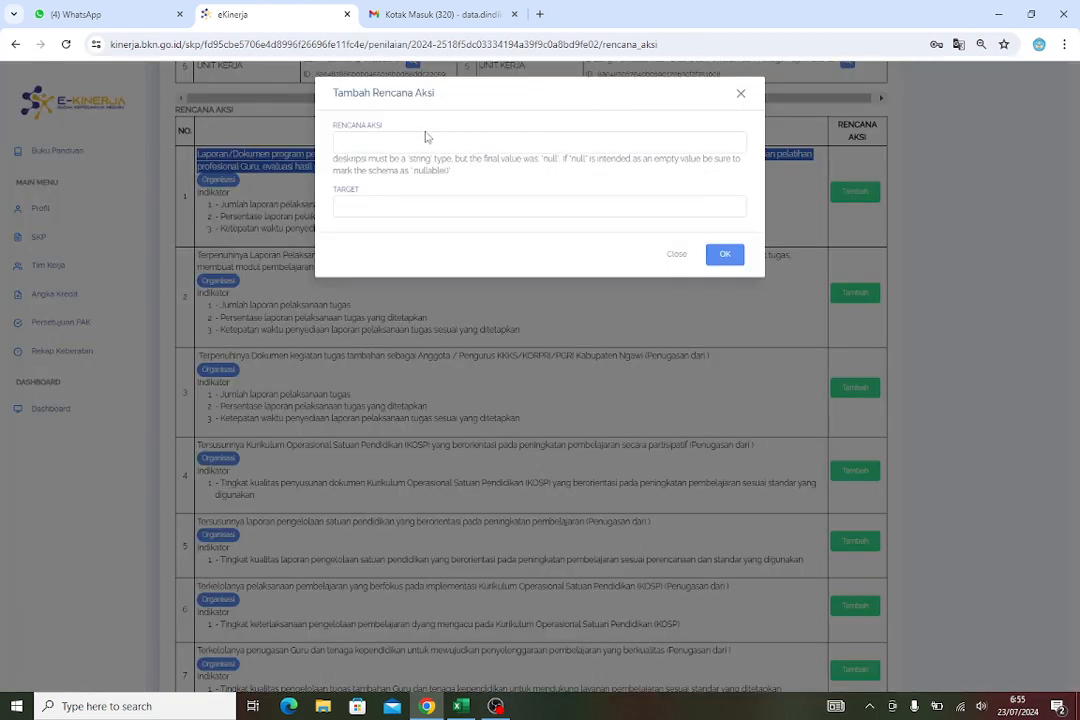
pyautogui.click(422, 145)
pyautogui.rightClick(421, 148)
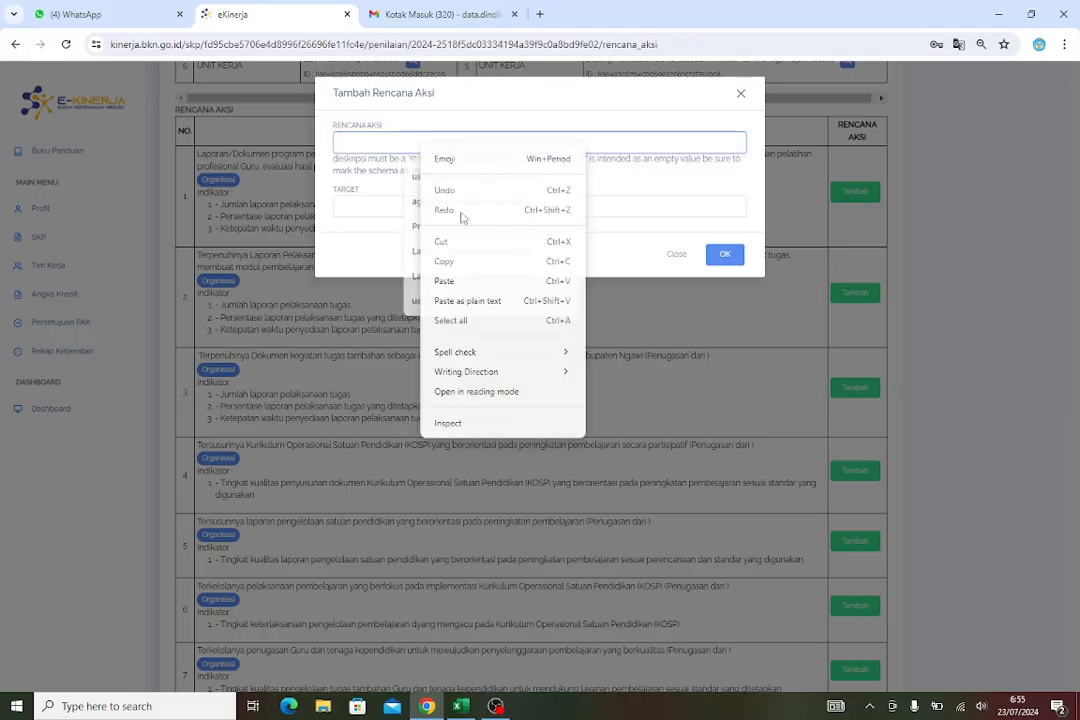
pyautogui.click(445, 281)
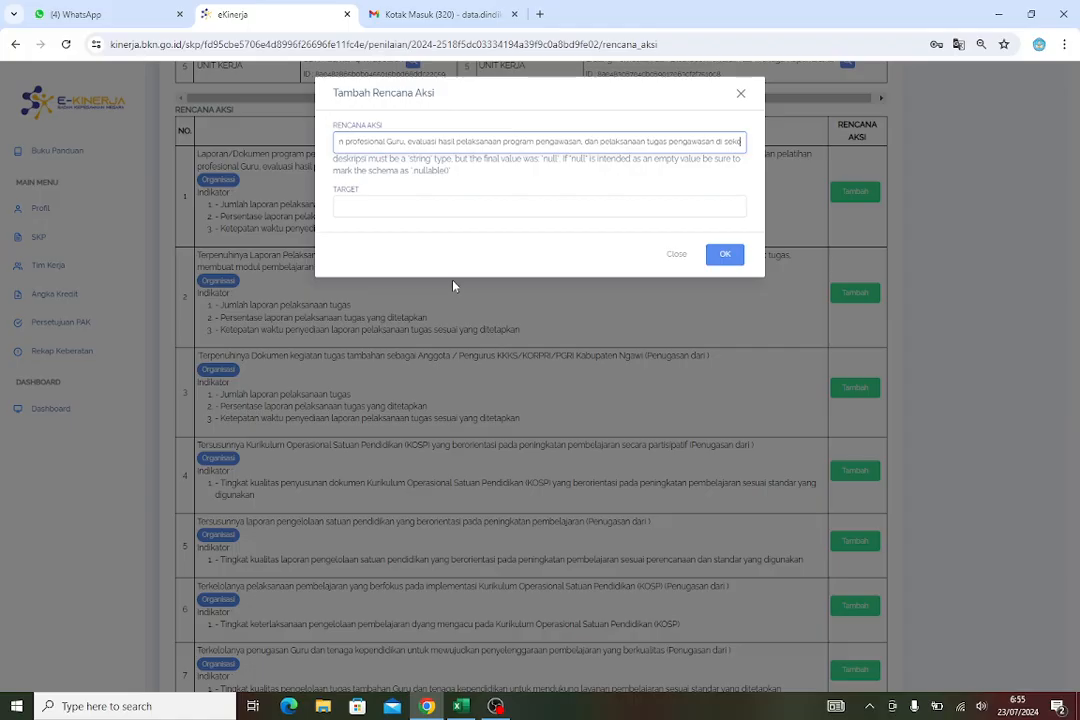
pyautogui.click(407, 209)
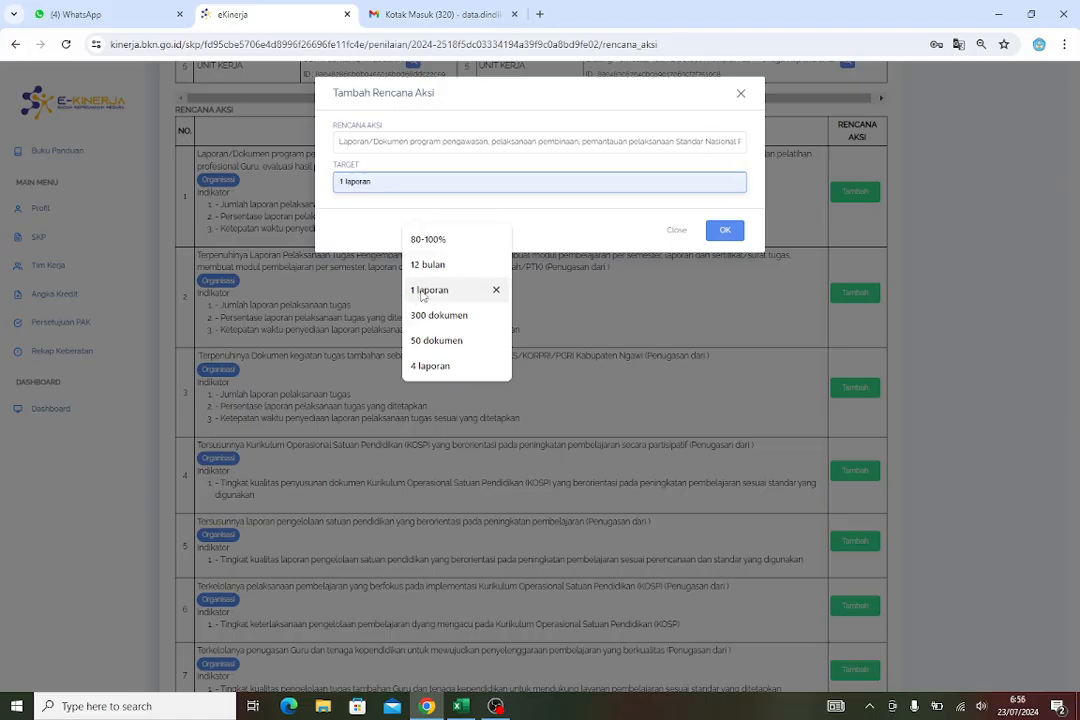
pyautogui.click(421, 290)
pyautogui.click(733, 233)
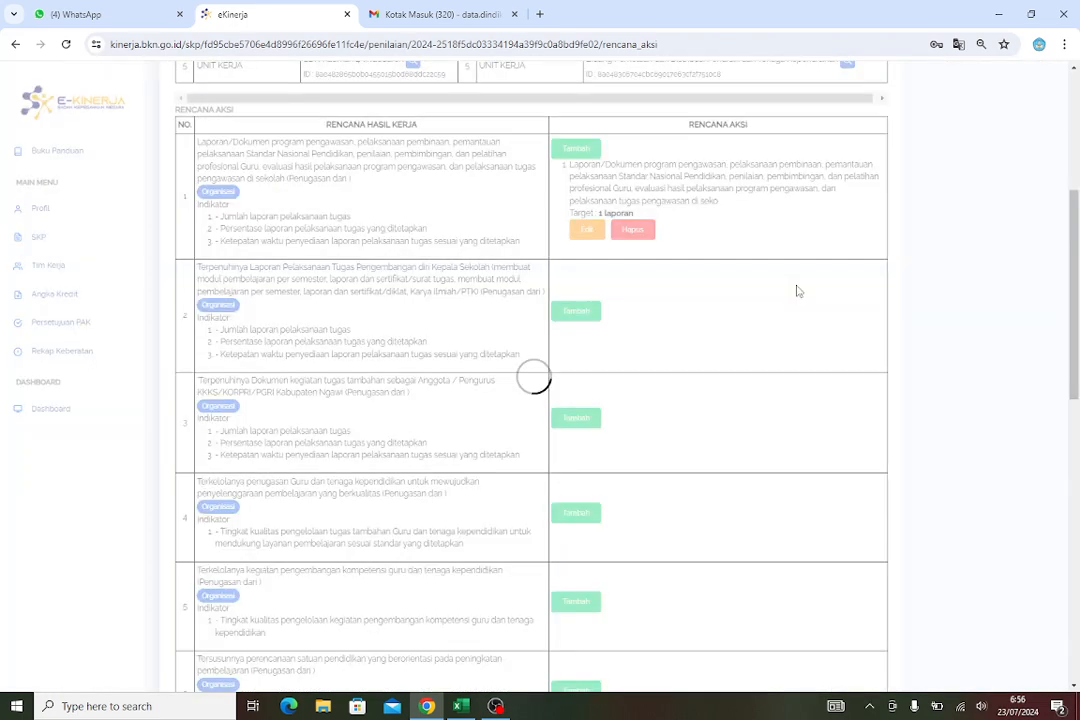
pyautogui.scroll(3, 678, 293)
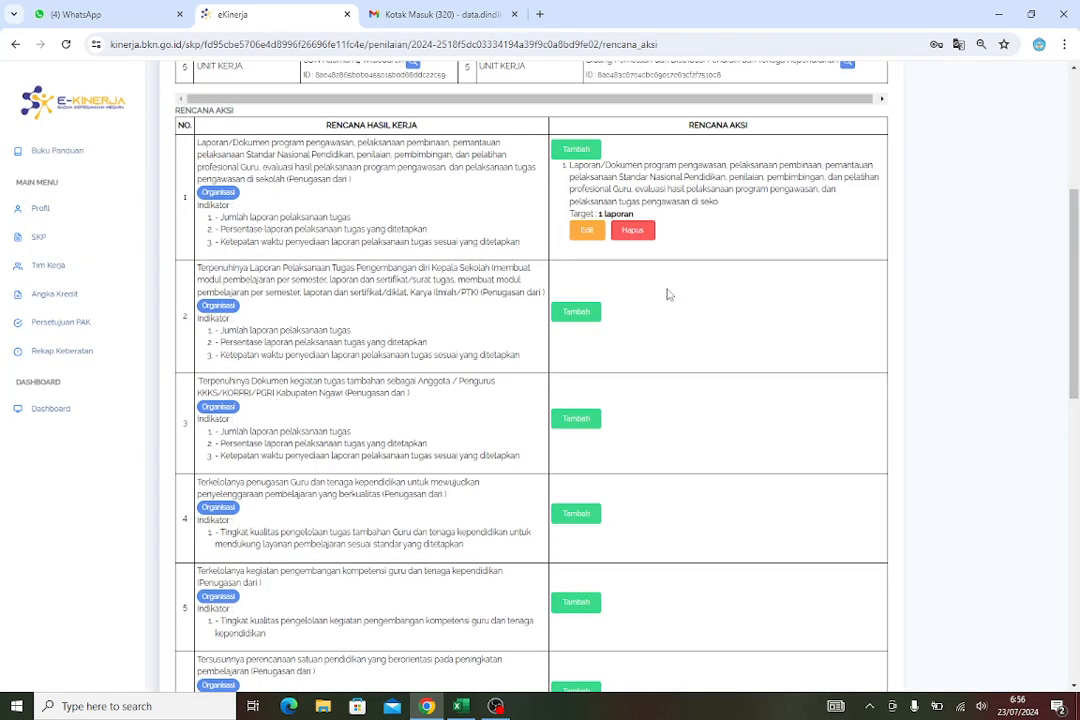
pyautogui.scroll(-3, 701, 296)
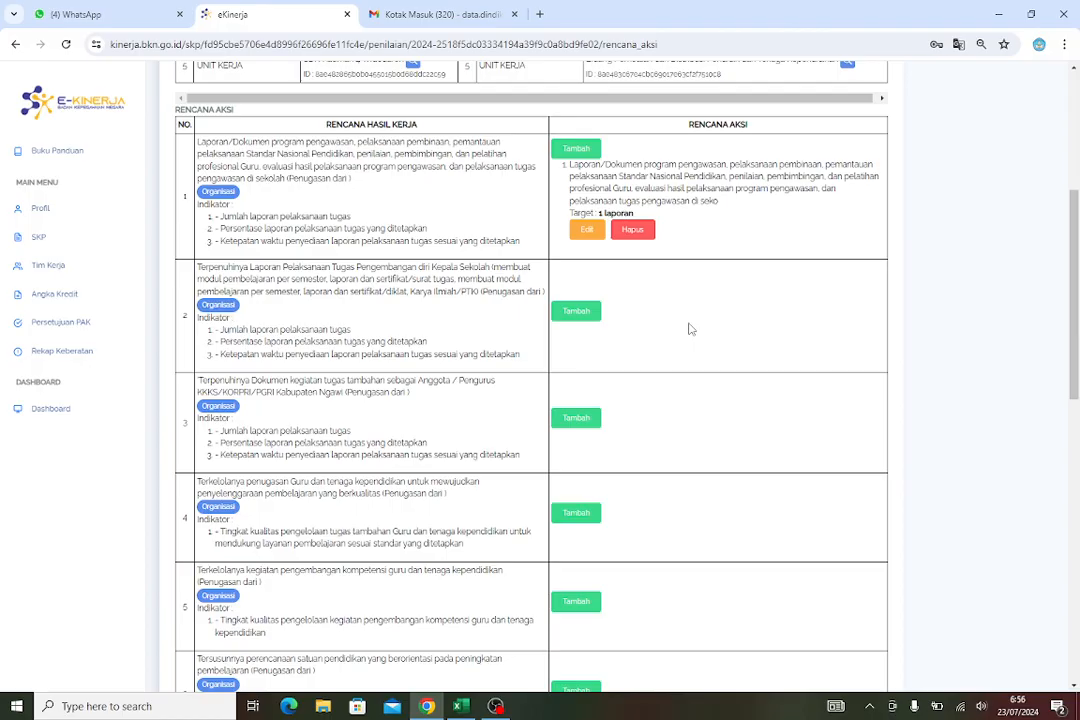
pyautogui.click(588, 312)
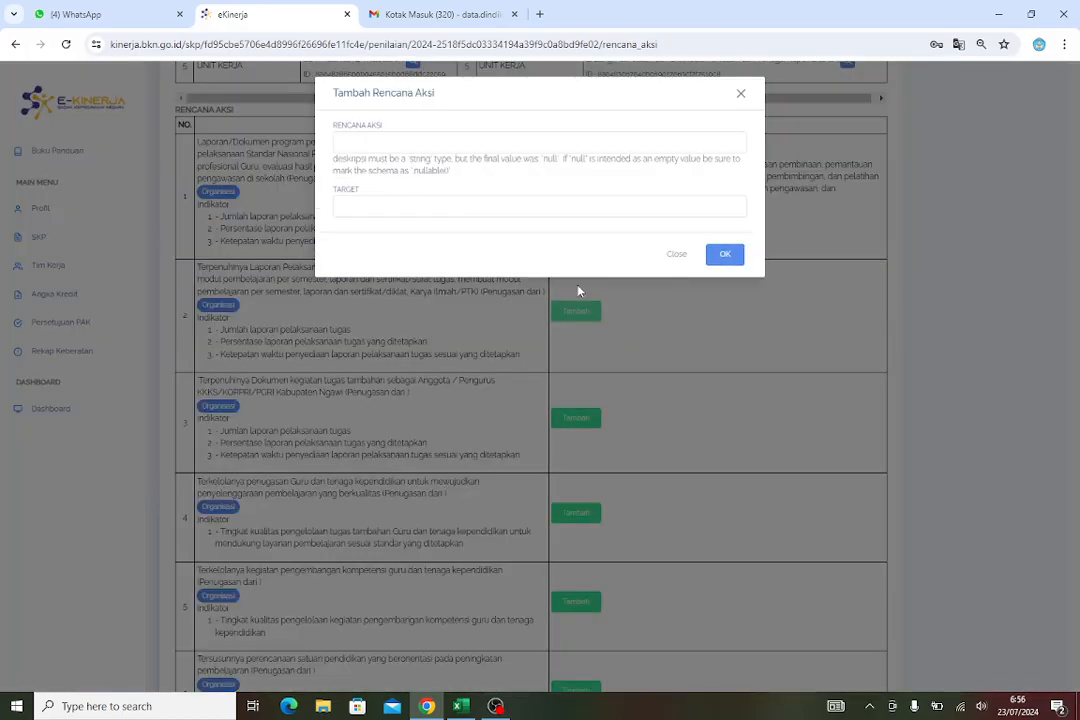
pyautogui.click(682, 256)
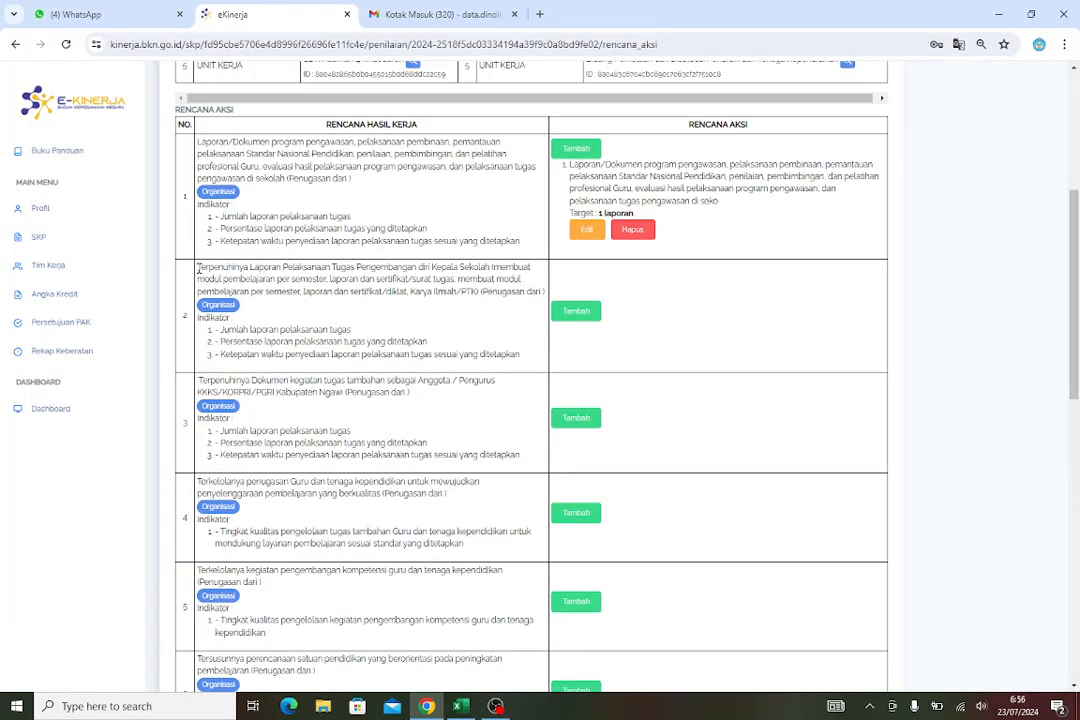
# Copy the text of work result 2, starting from 'Laporan Pelaksanaan Tugas Pengembangan'
pyautogui.moveTo(198, 267); pyautogui.dragTo(350, 306)
pyautogui.click(270, 280)
pyautogui.moveTo(250, 268); pyautogui.dragTo(340, 288)
pyautogui.moveTo(407, 297); pyautogui.dragTo(538, 291)
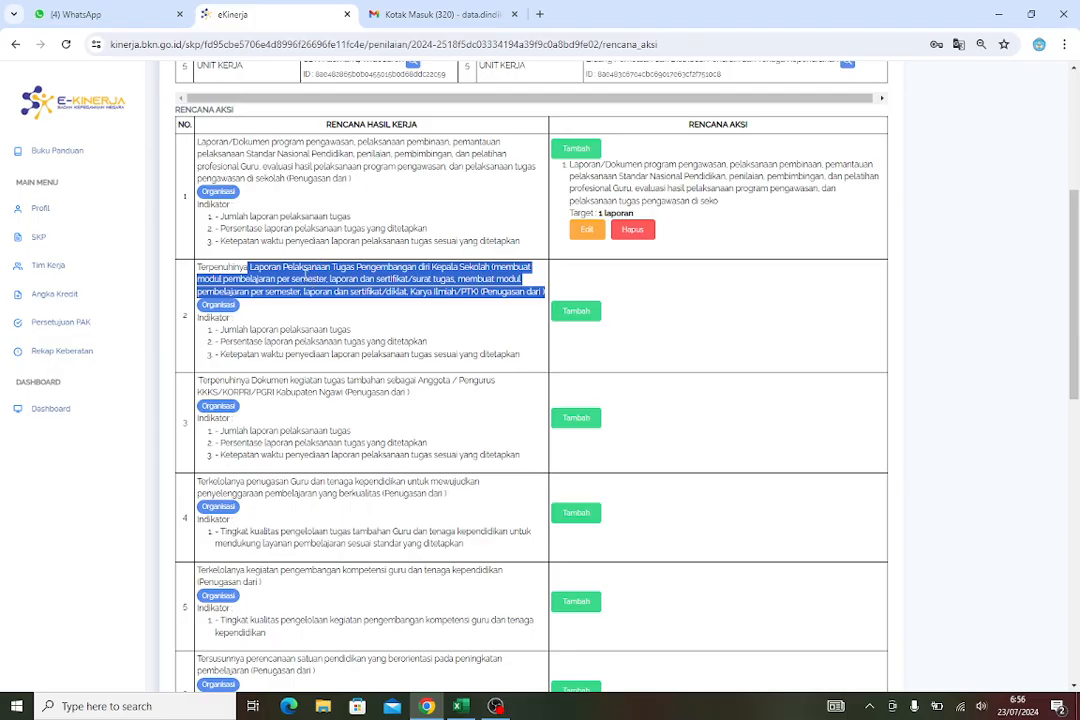
pyautogui.rightClick(275, 270)
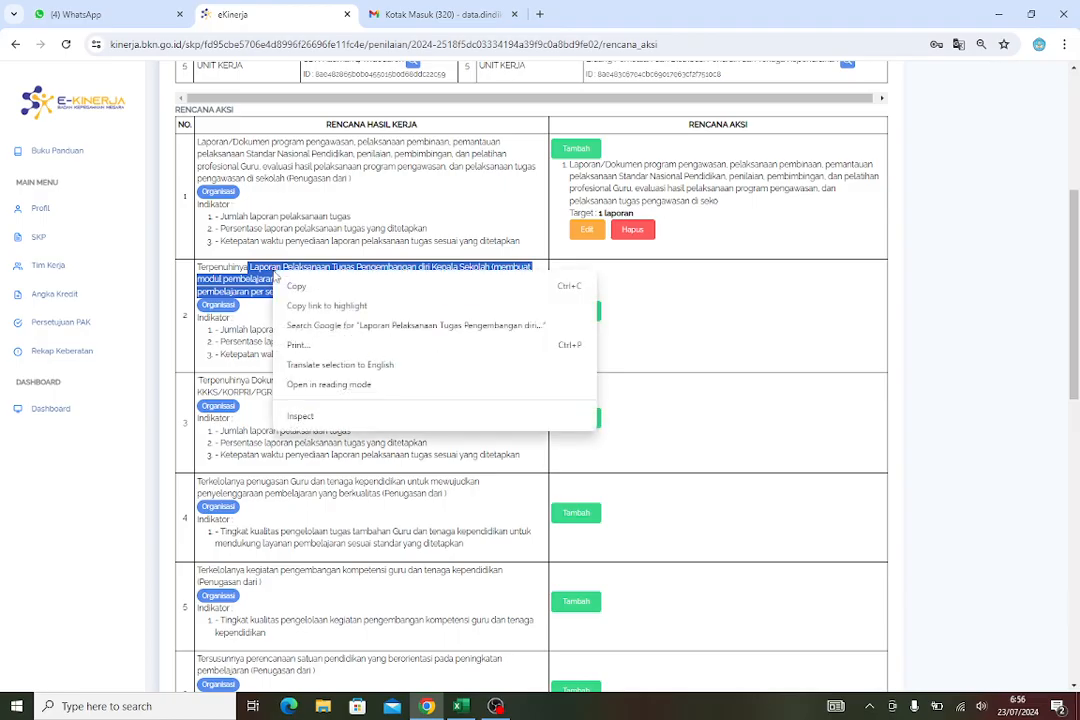
pyautogui.click(294, 286)
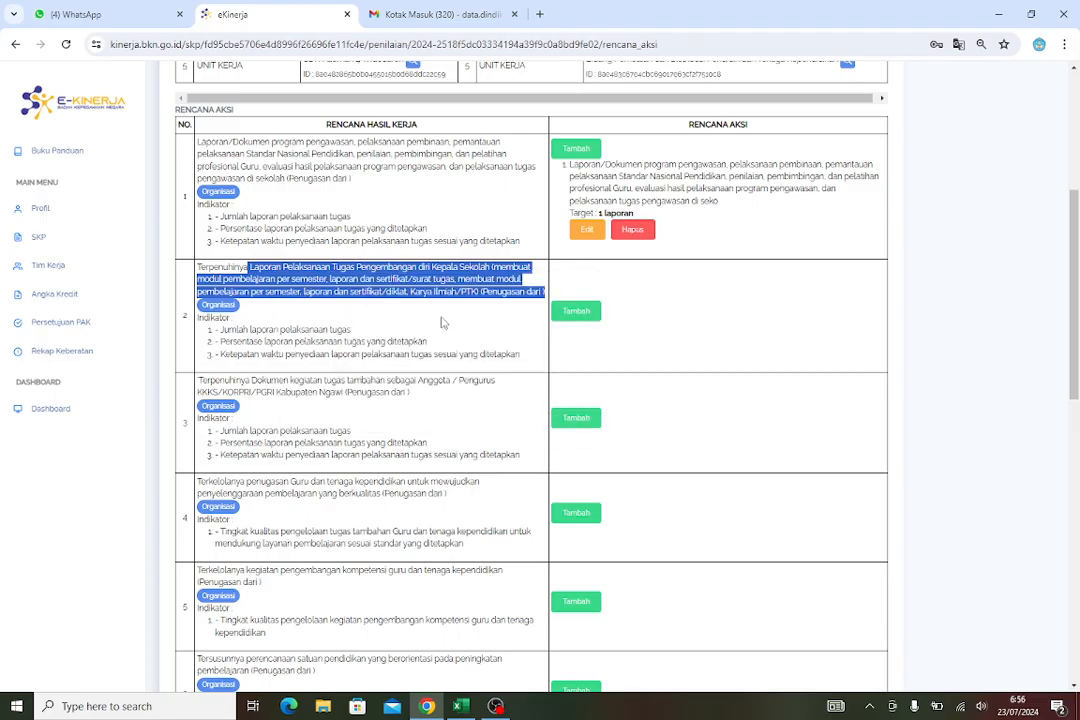
# Add an action plan to work result 2 by pasting the copied text, with target 1 laporan
pyautogui.click(585, 314)
pyautogui.click(456, 147)
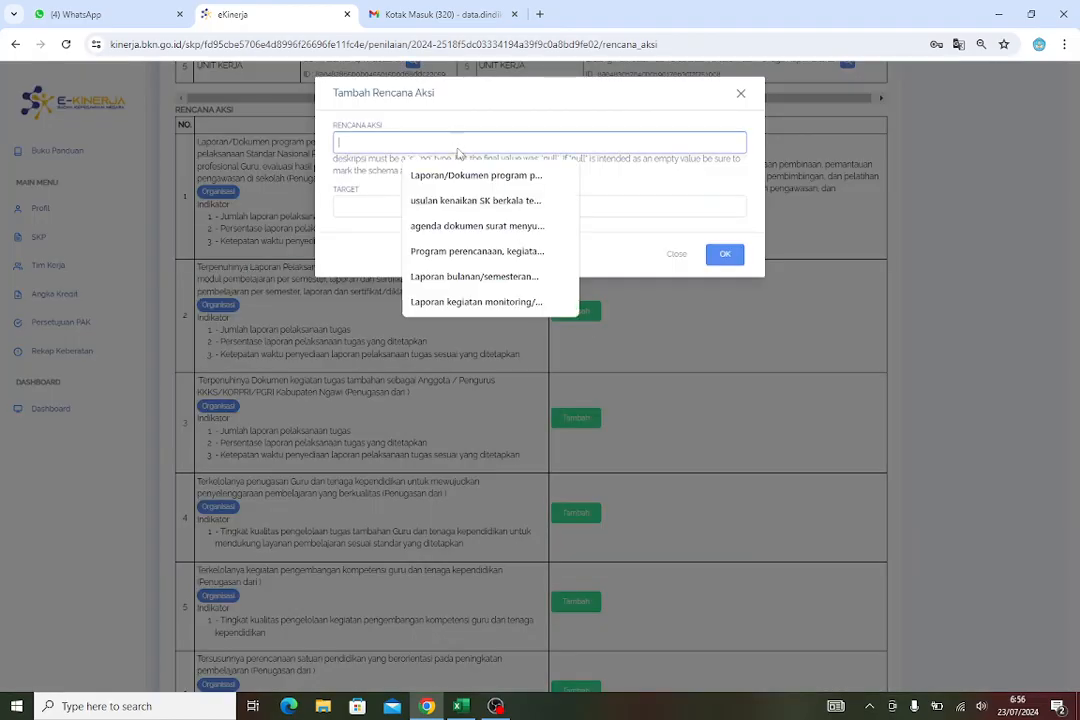
pyautogui.rightClick(456, 149)
pyautogui.click(497, 287)
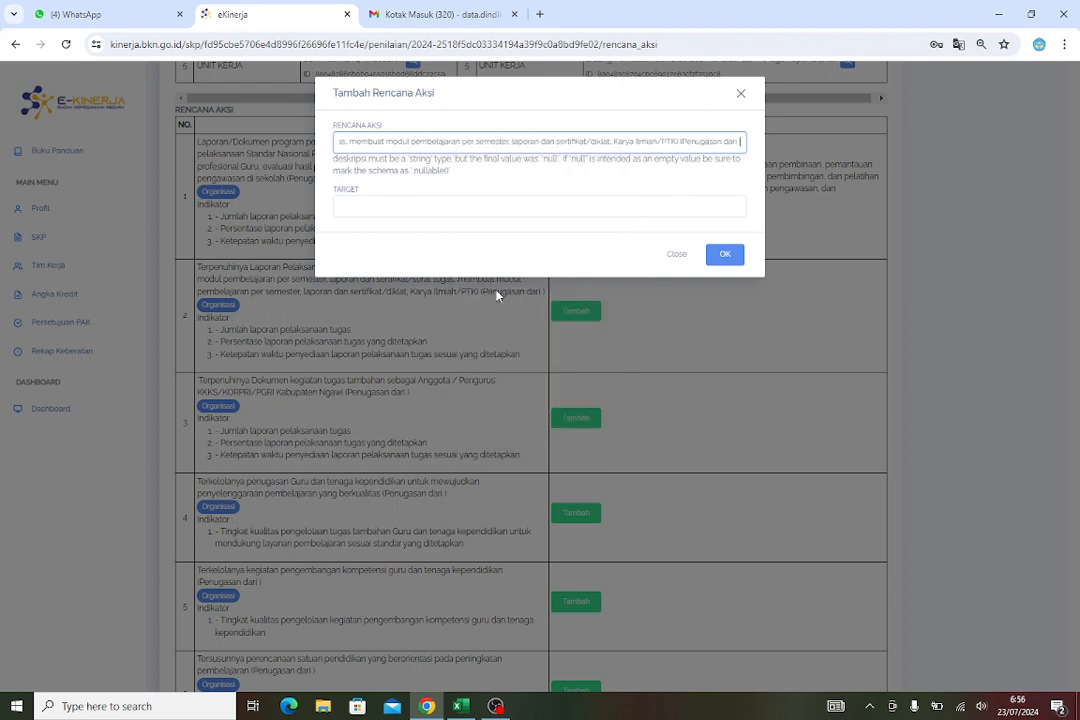
pyautogui.click(382, 208)
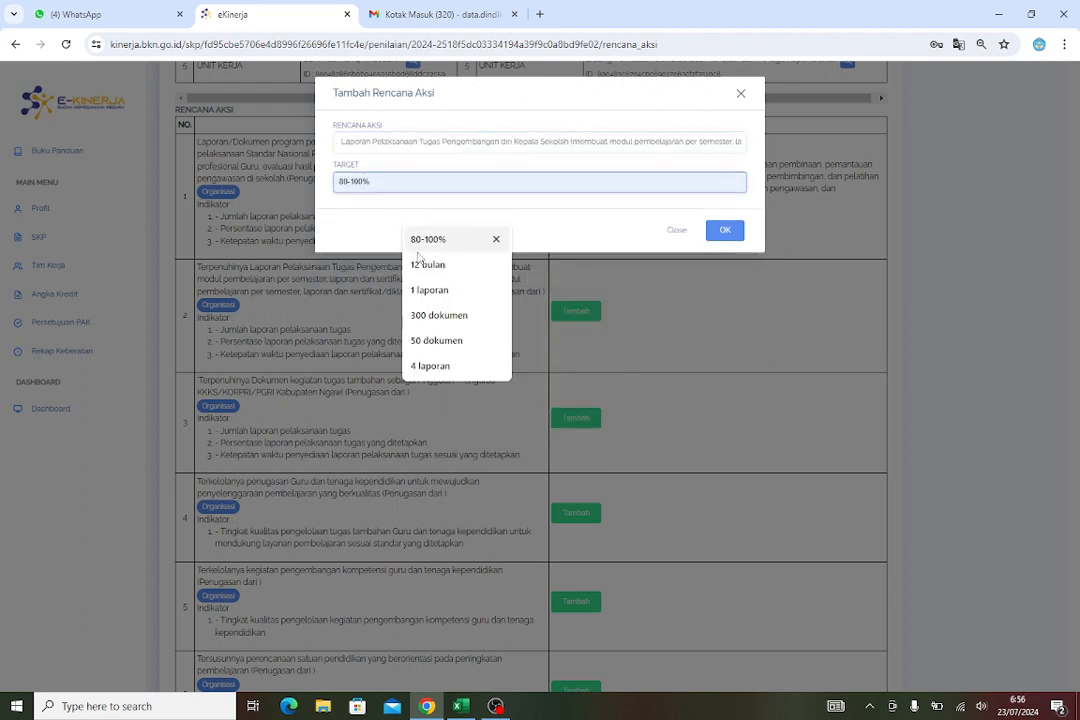
pyautogui.click(460, 289)
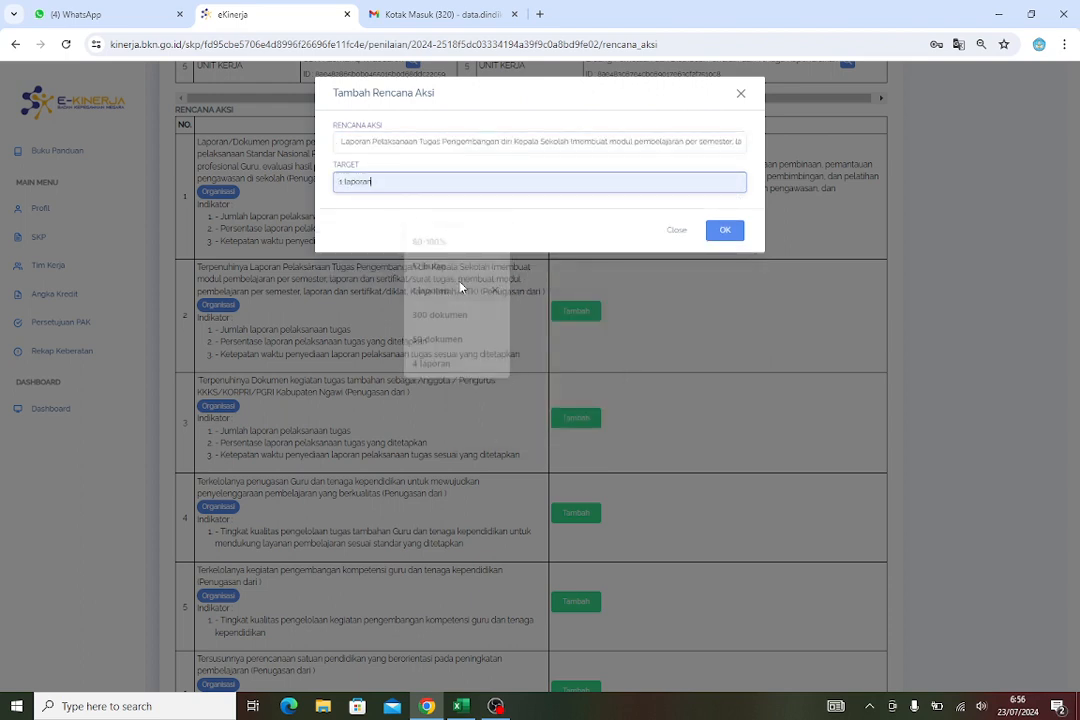
pyautogui.click(725, 233)
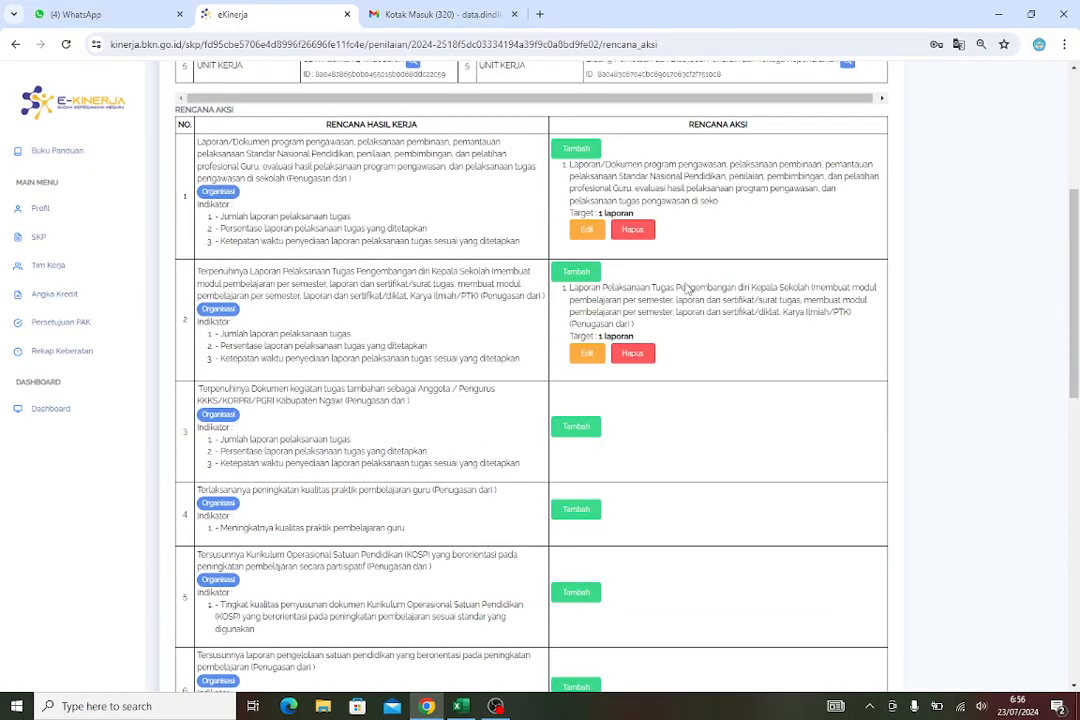
# Scroll through the Rencana Aksi list to review the added action plans and the remaining work results
pyautogui.scroll(-9, 703, 376)
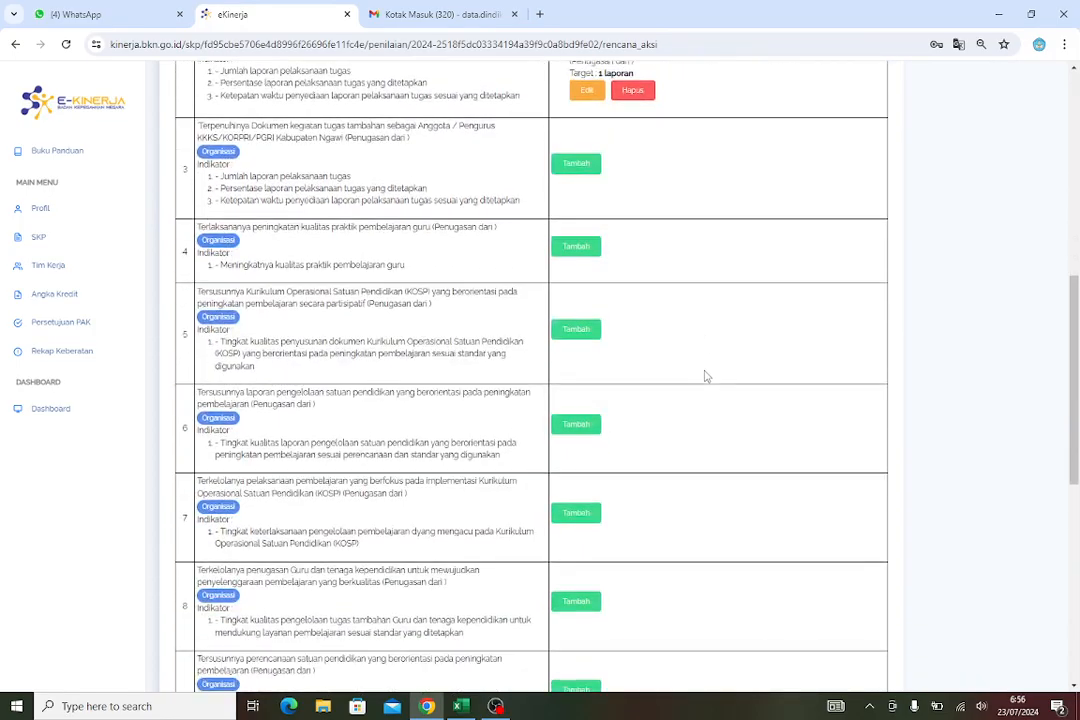
pyautogui.scroll(15, 706, 377)
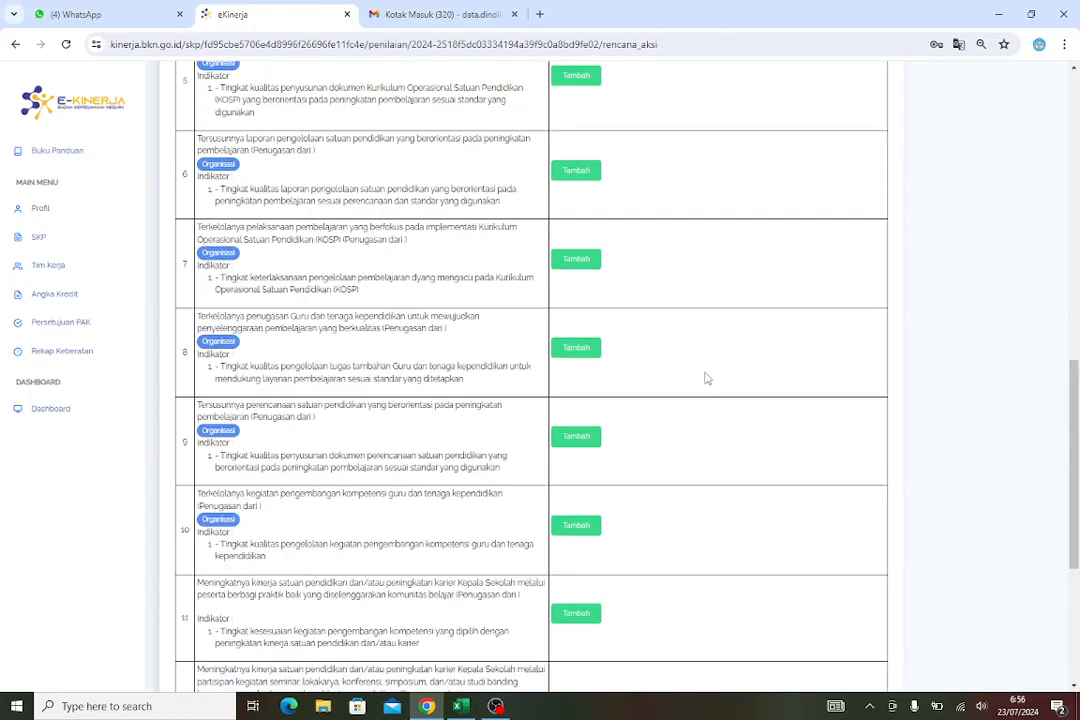
pyautogui.scroll(-3, 680, 407)
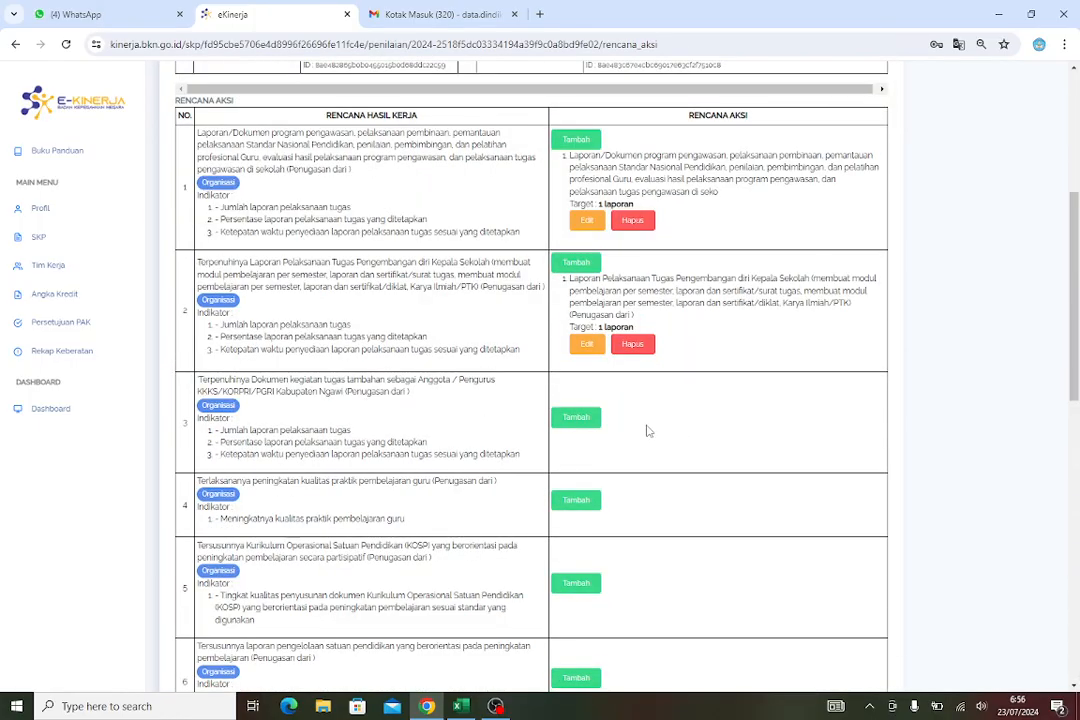
pyautogui.scroll(-9, 650, 430)
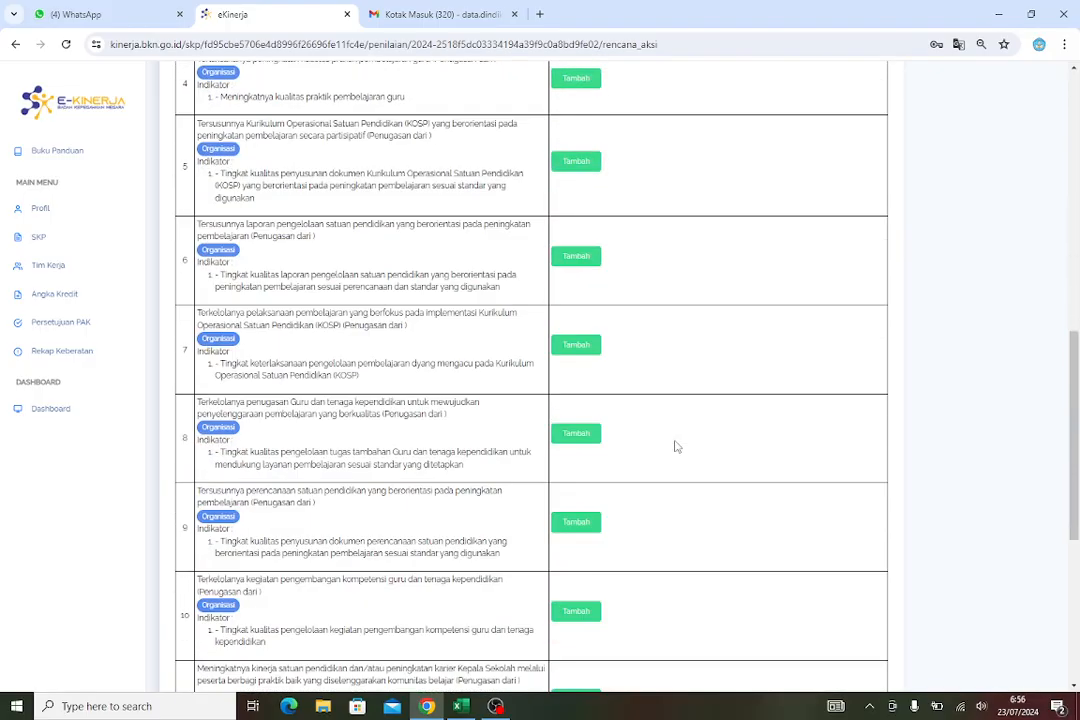
pyautogui.scroll(10, 675, 447)
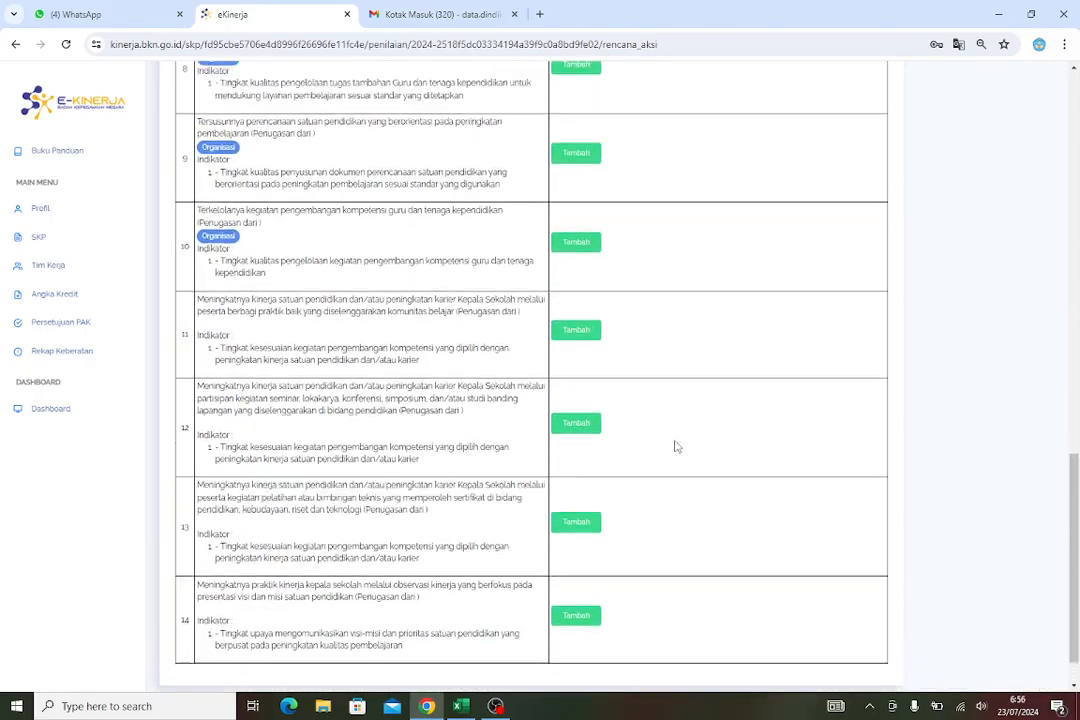
pyautogui.scroll(5, 680, 450)
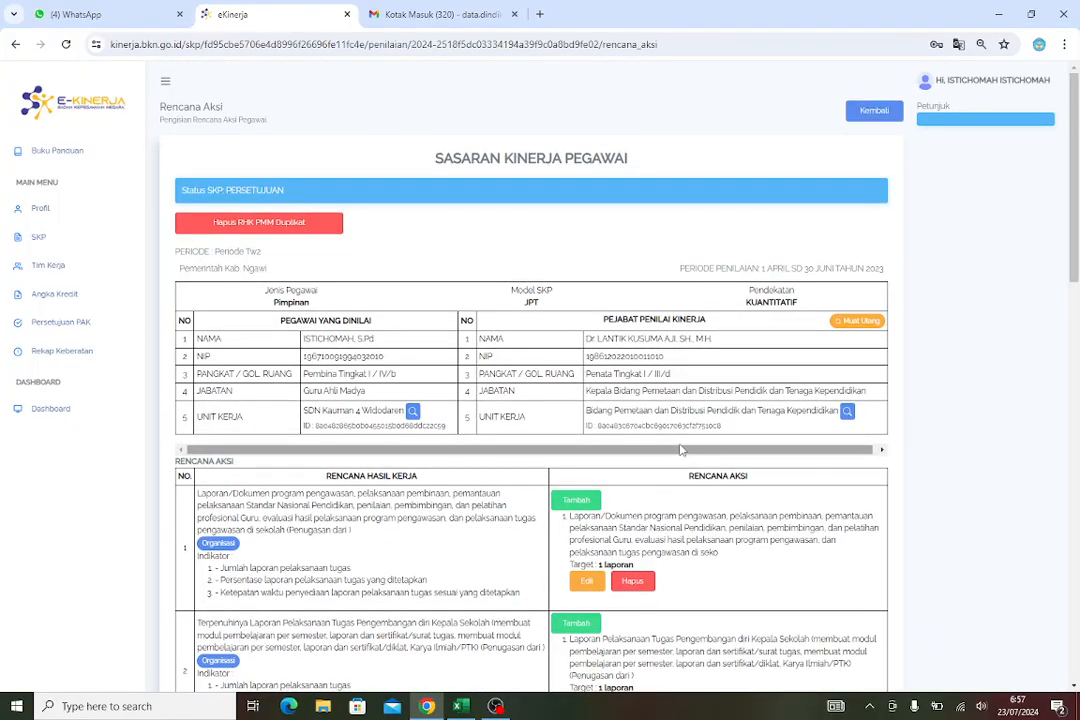
pyautogui.scroll(-5, 680, 450)
pyautogui.scroll(-5, 680, 450)
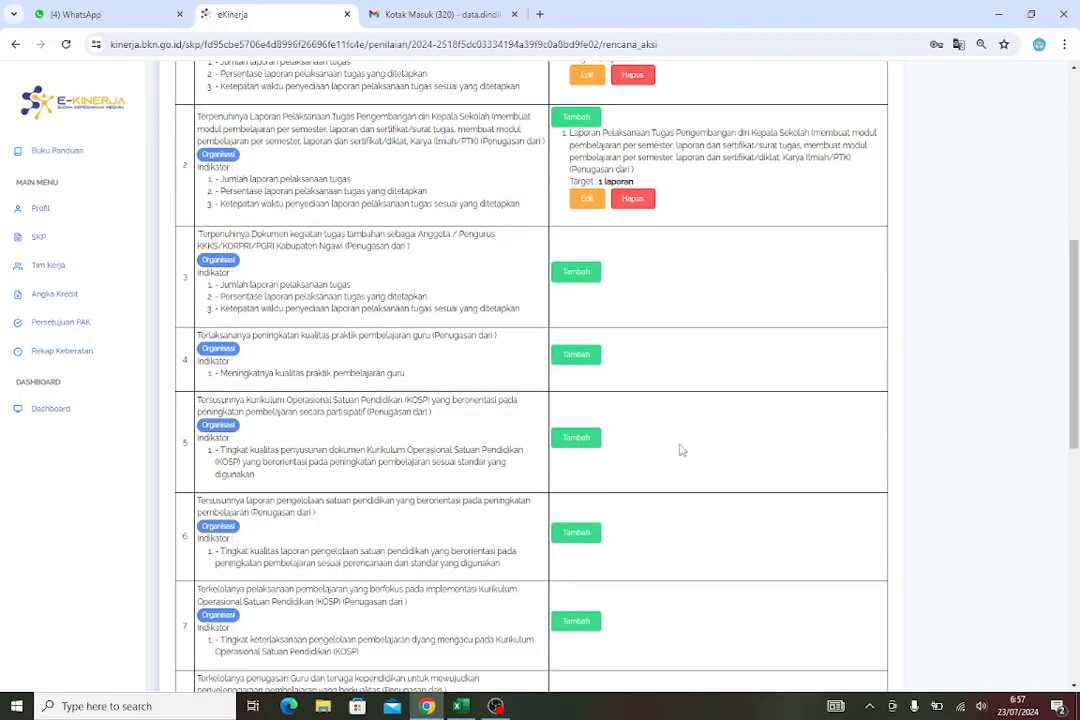
pyautogui.scroll(6, 682, 450)
pyautogui.scroll(6, 685, 448)
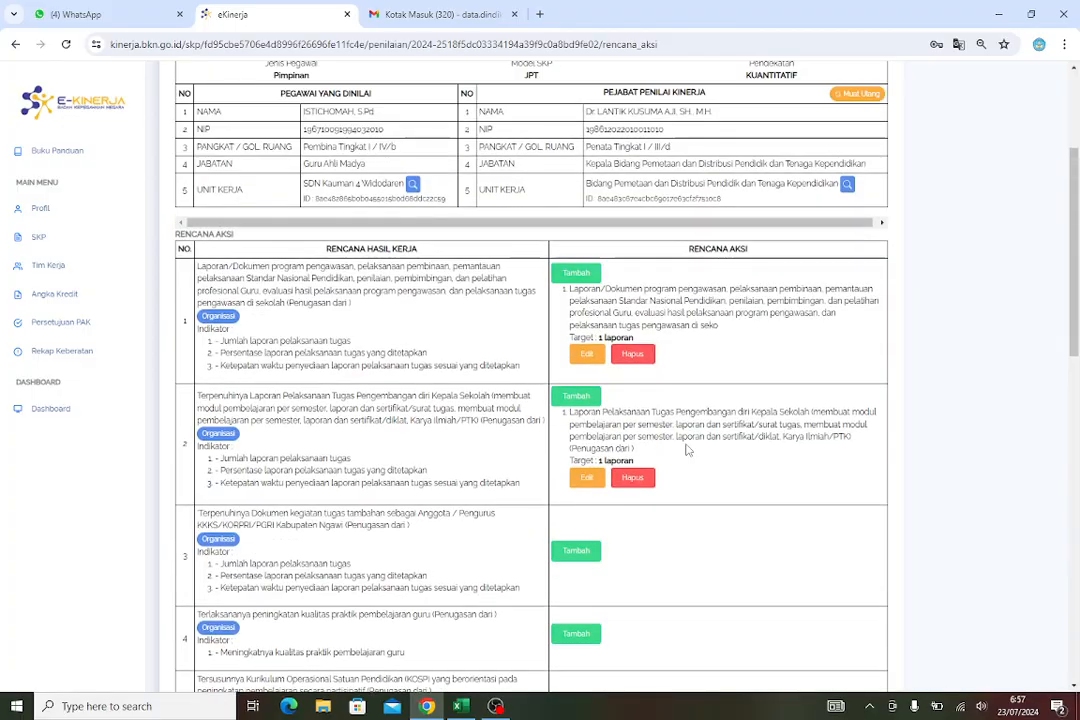
pyautogui.scroll(-3, 588, 558)
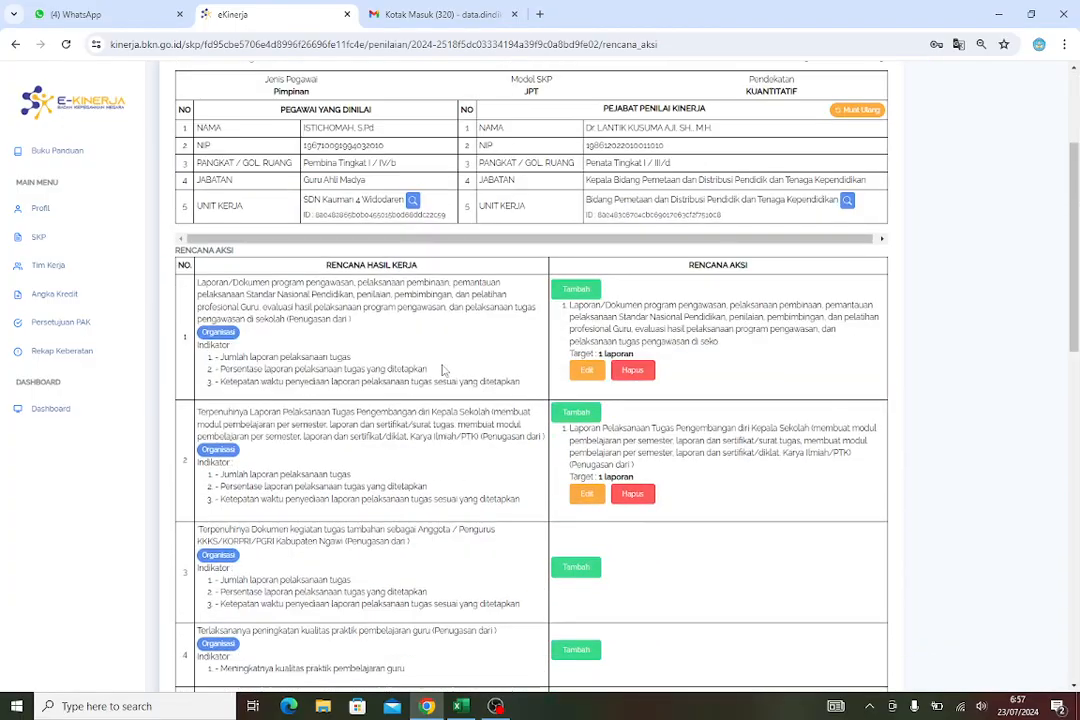
pyautogui.scroll(1, 692, 437)
pyautogui.scroll(2, 692, 437)
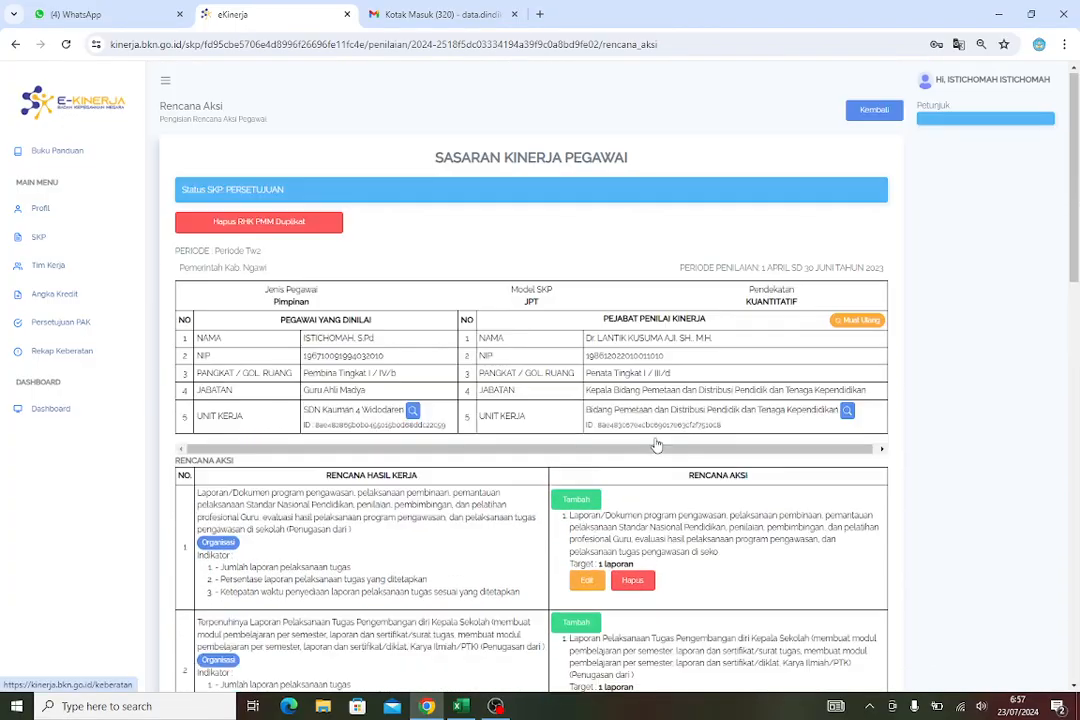
pyautogui.scroll(-4, 656, 437)
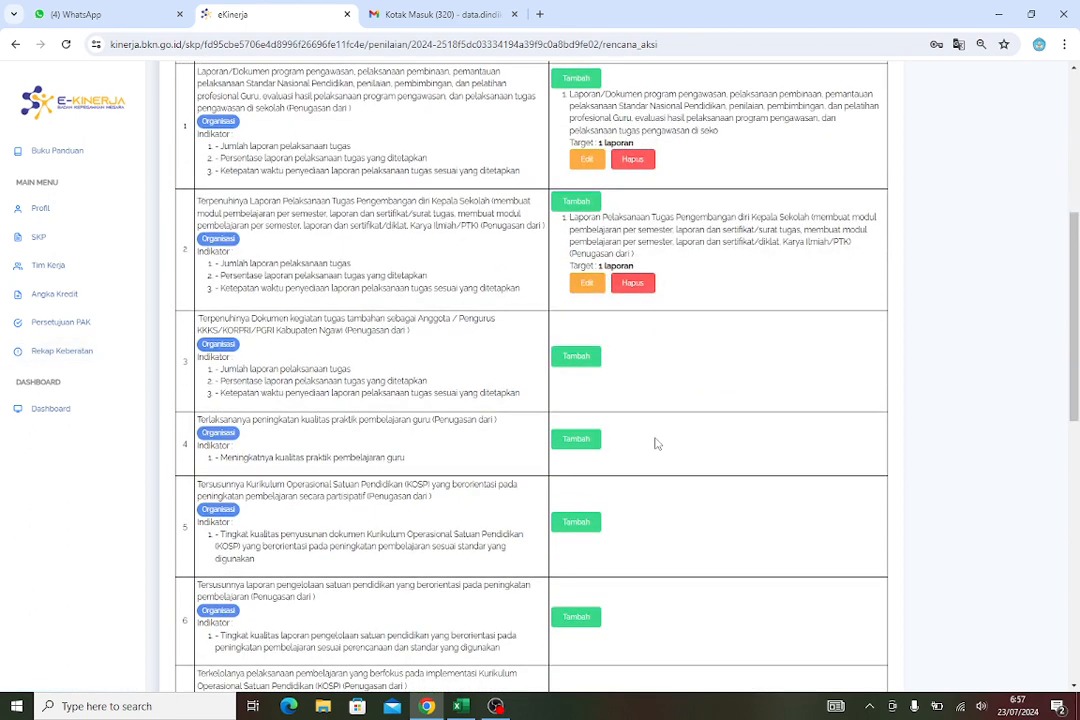
# Return to the SKP assessment page and open supporting evidence and results for Periode Tw2
pyautogui.scroll(4, 740, 426)
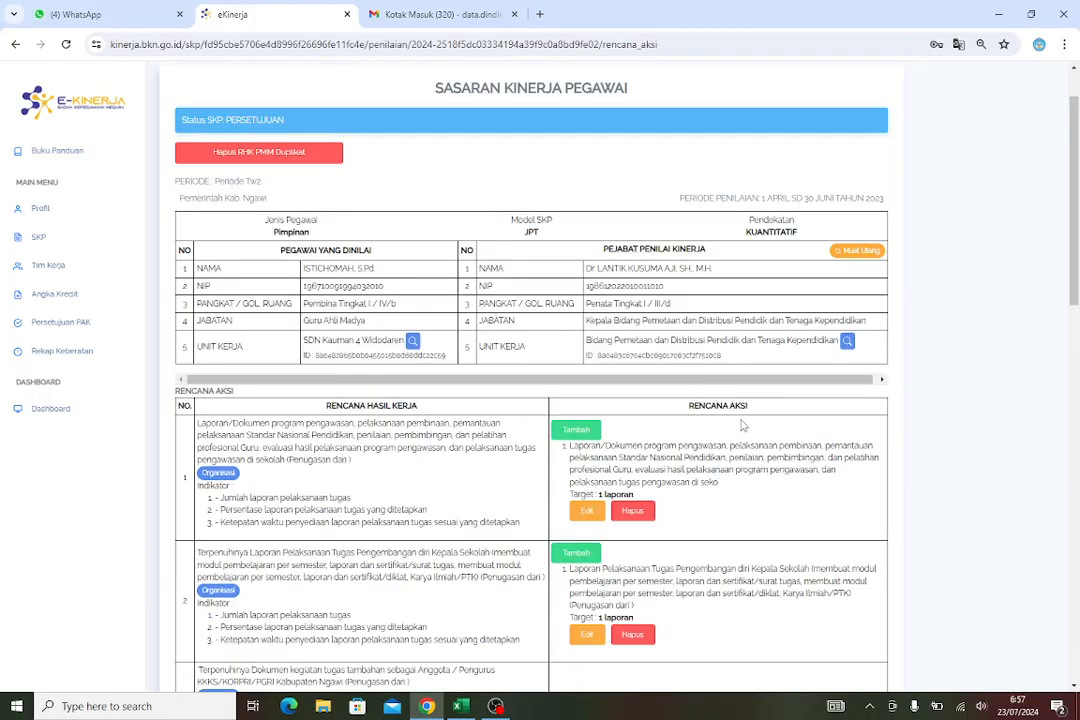
pyautogui.scroll(1, 743, 426)
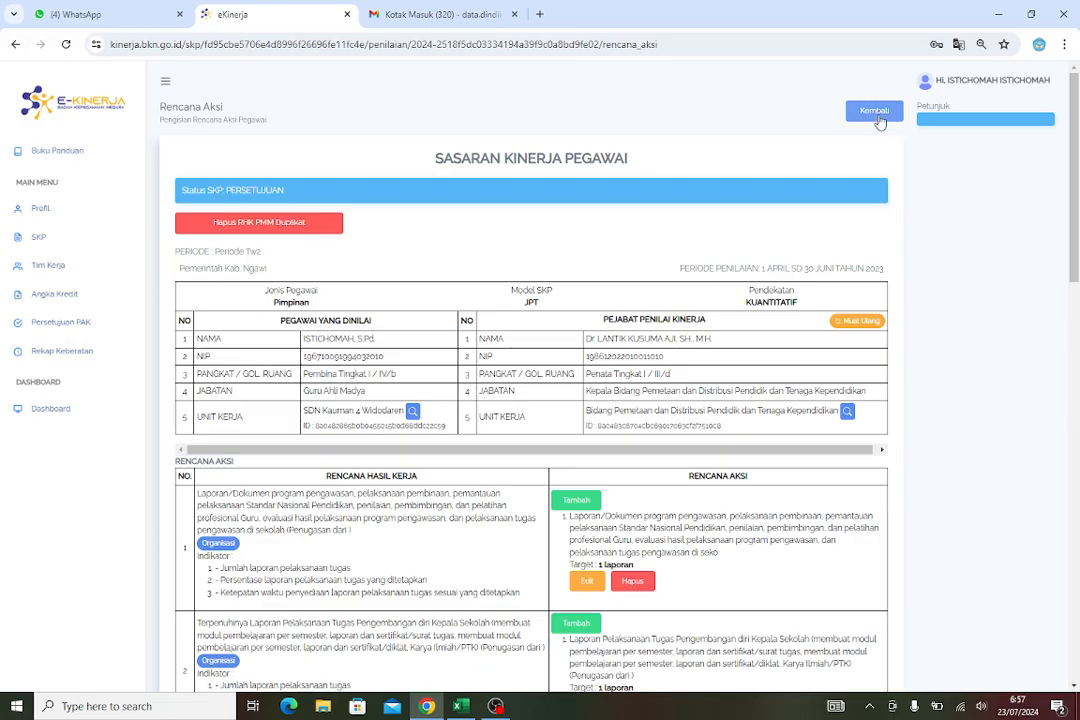
pyautogui.click(877, 117)
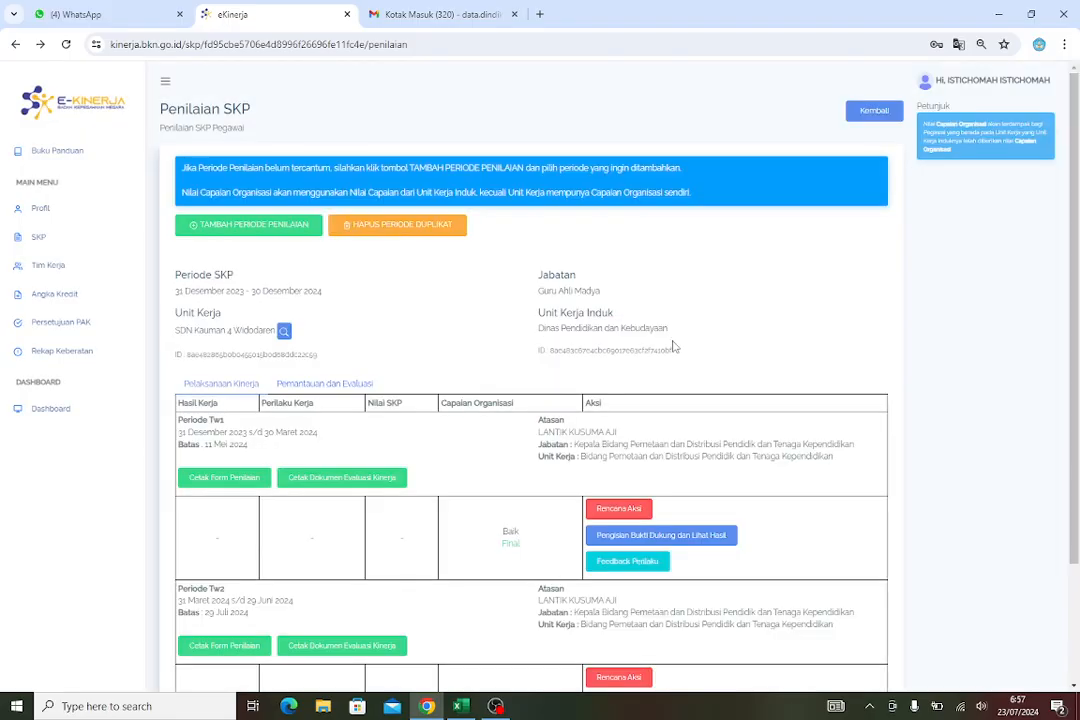
pyautogui.scroll(-3, 685, 352)
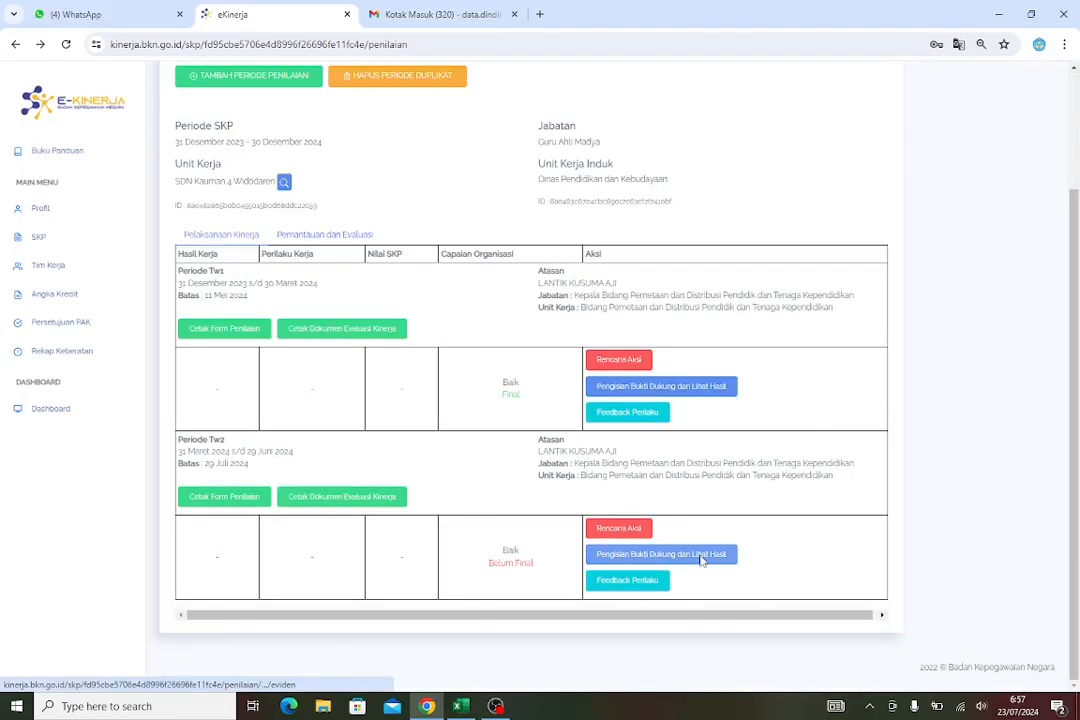
pyautogui.click(632, 556)
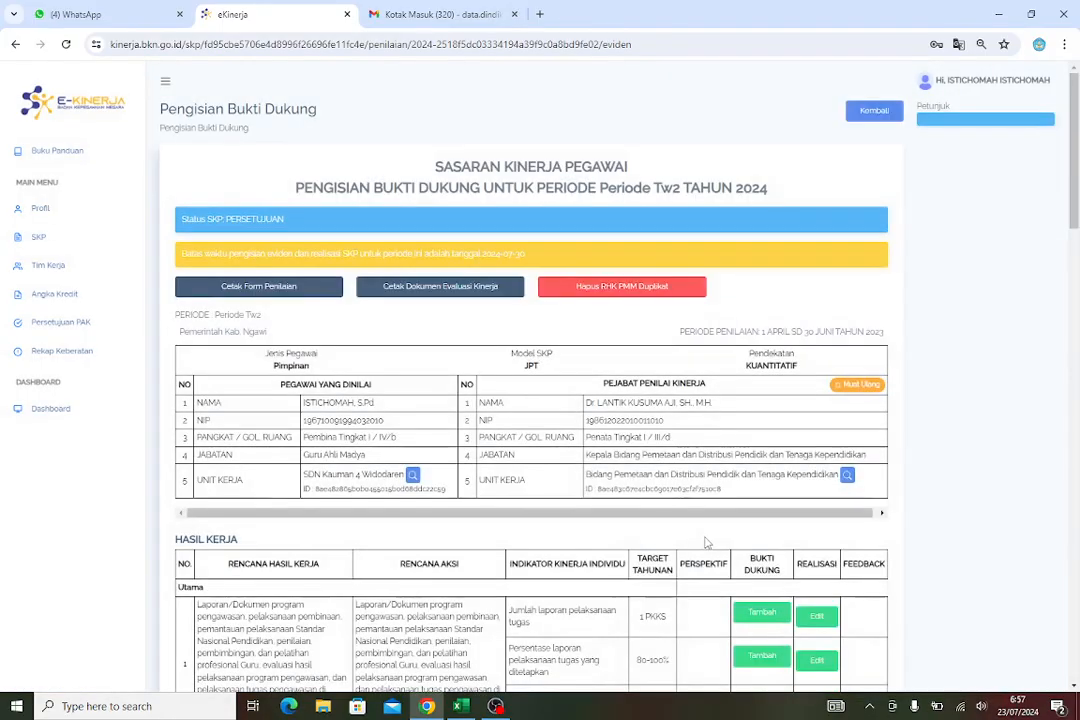
# Add supporting evidence to work result 1's first indicator, naming it laporan, and select the link field
pyautogui.scroll(-3, 757, 506)
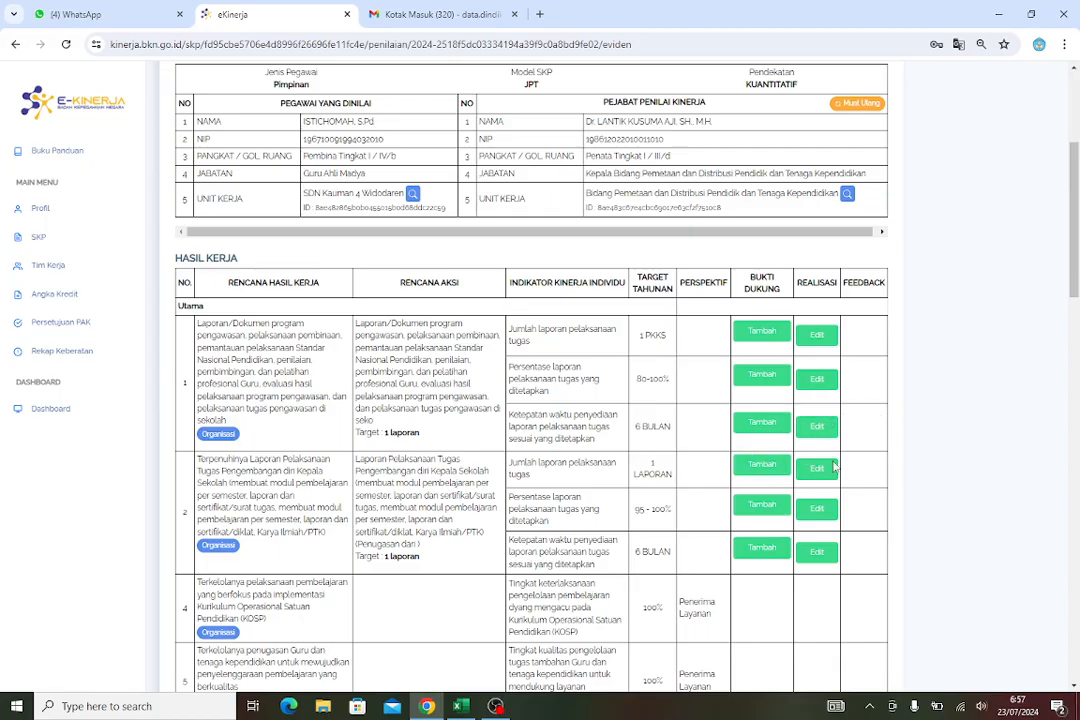
pyautogui.scroll(-2, 801, 443)
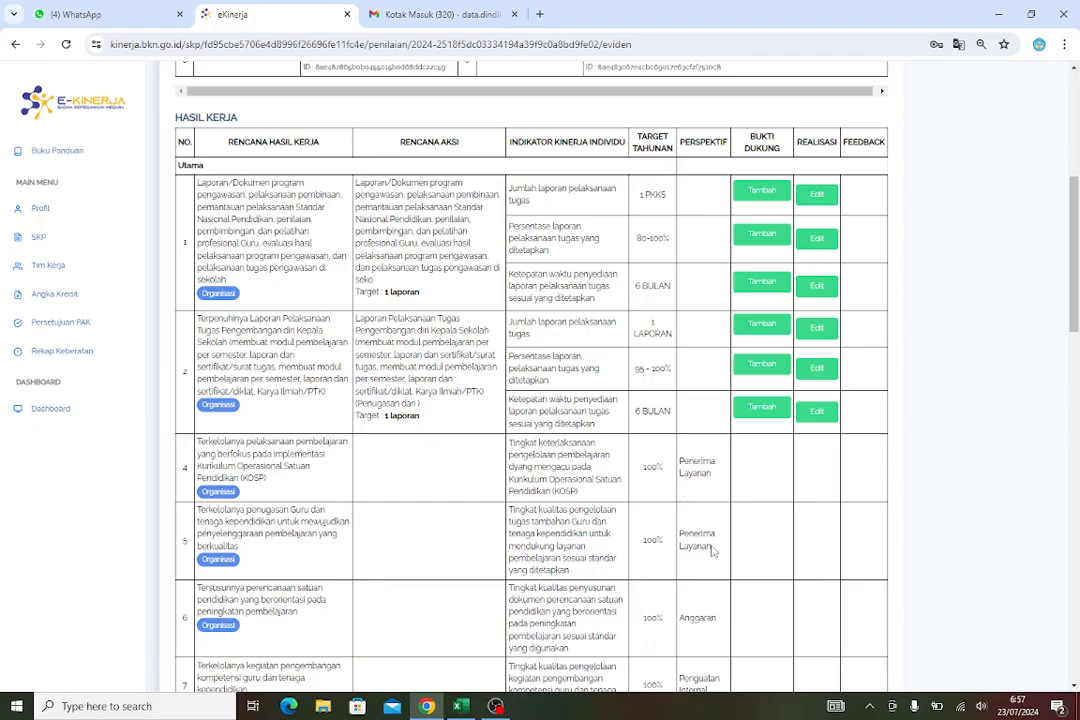
pyautogui.scroll(1, 892, 432)
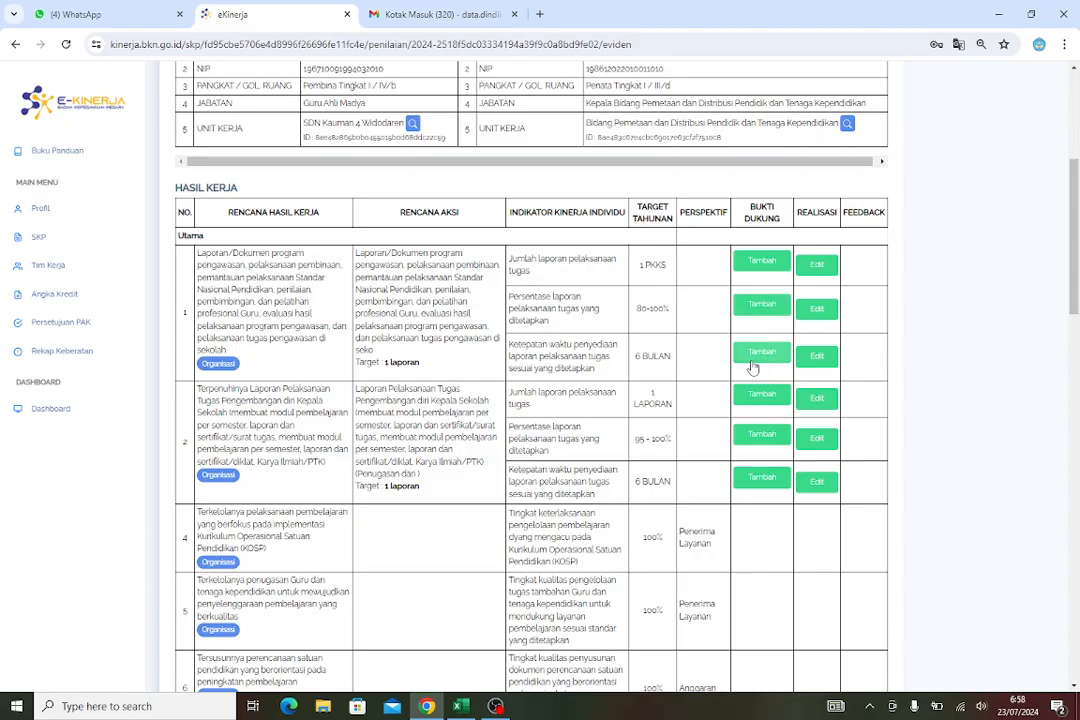
pyautogui.click(756, 265)
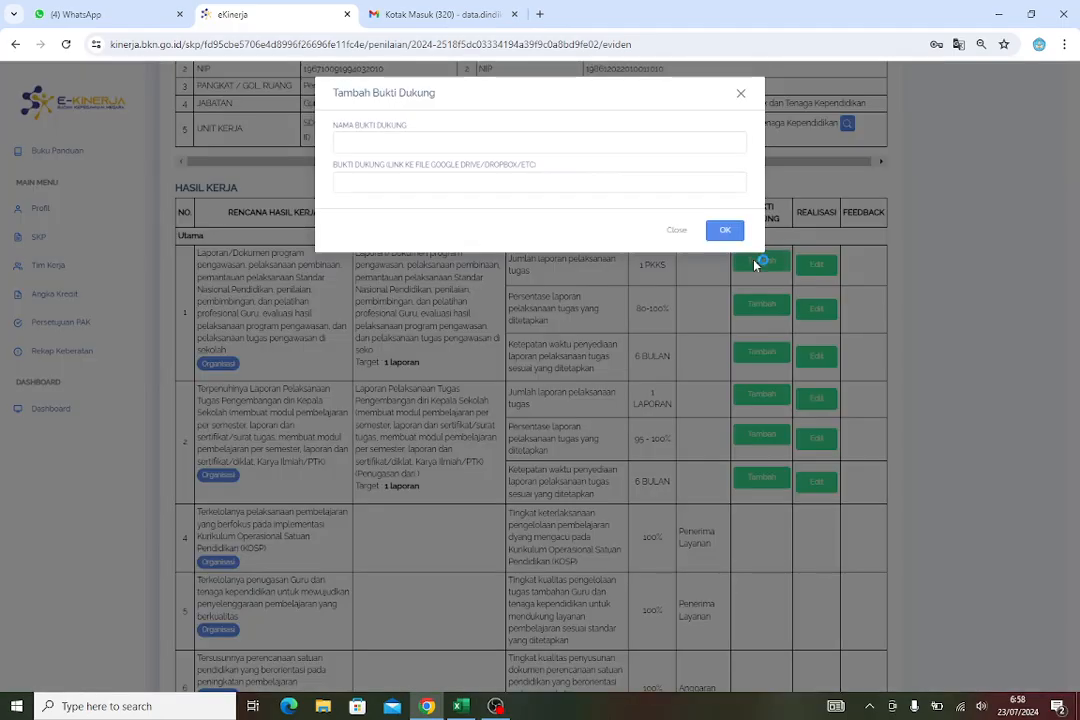
pyautogui.click(438, 147)
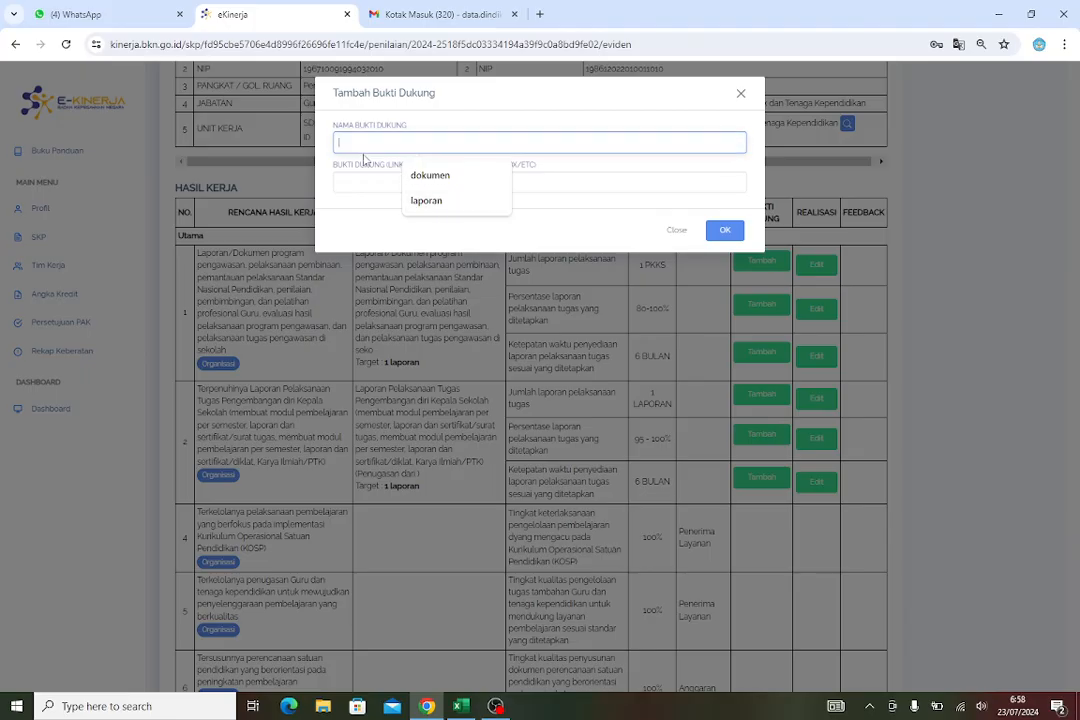
pyautogui.click(436, 201)
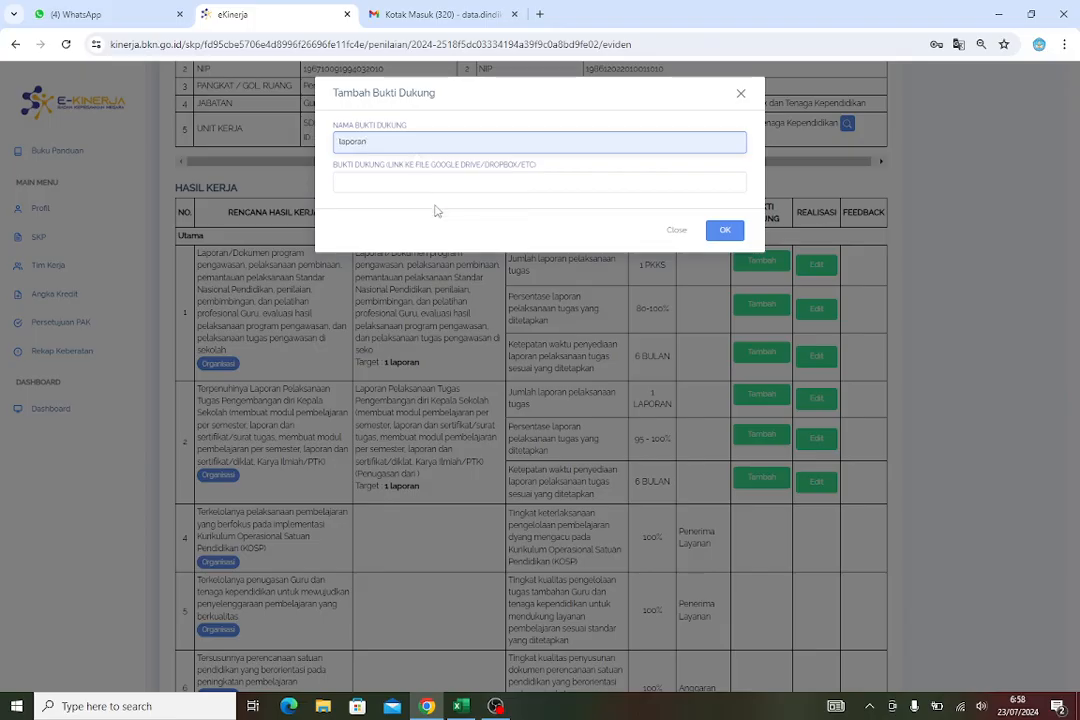
pyautogui.click(368, 180)
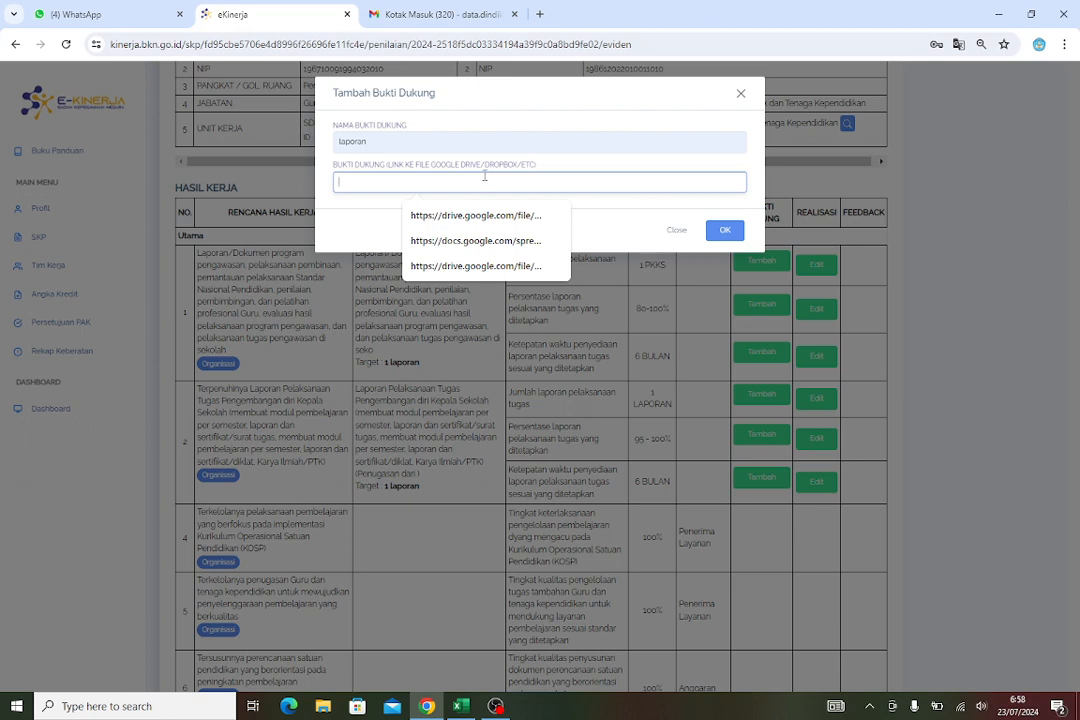
# Switch to the Gmail tab, open Google Drive, and open more actions for the SK PENSIUN PDF
pyautogui.click(421, 12)
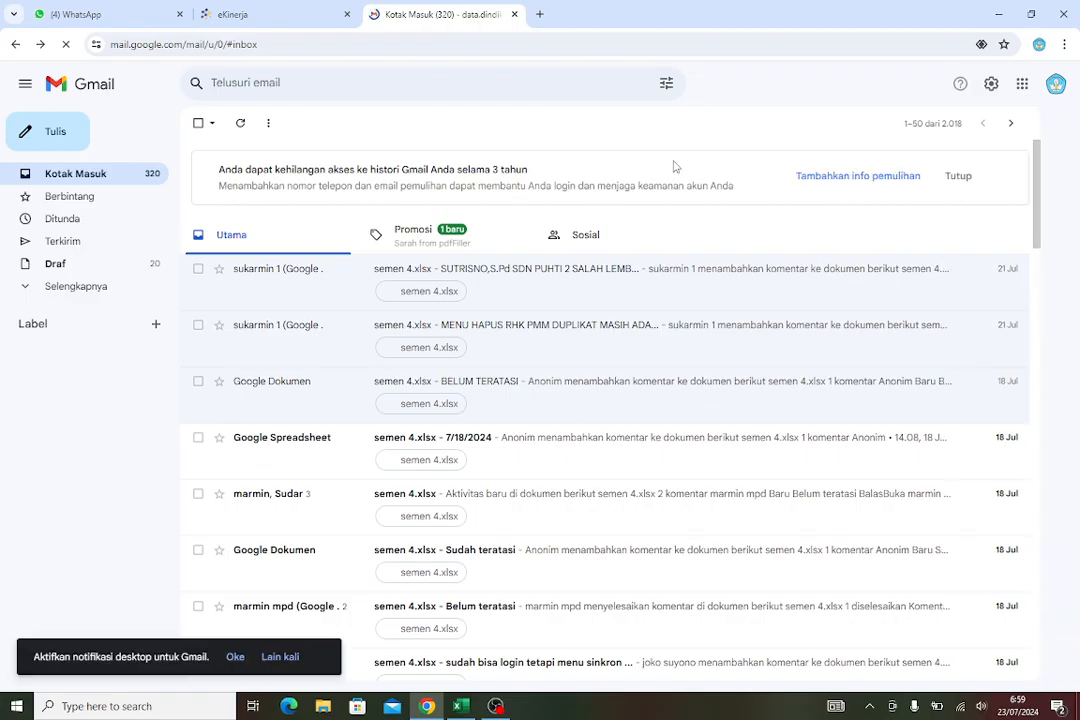
pyautogui.click(1020, 85)
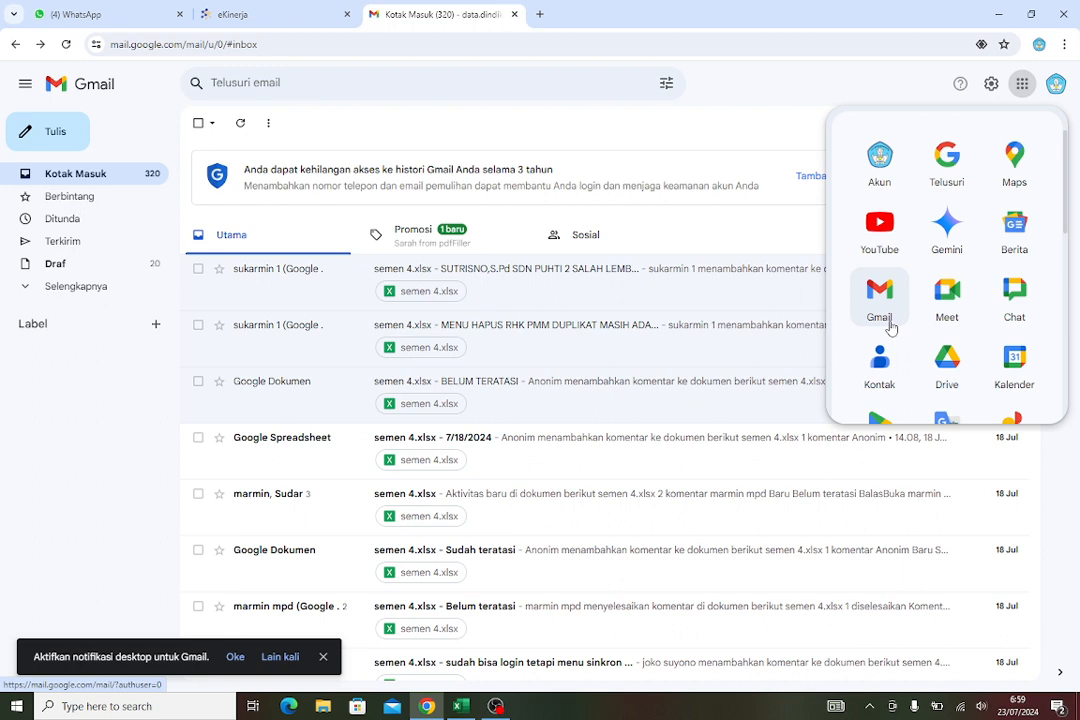
pyautogui.click(947, 378)
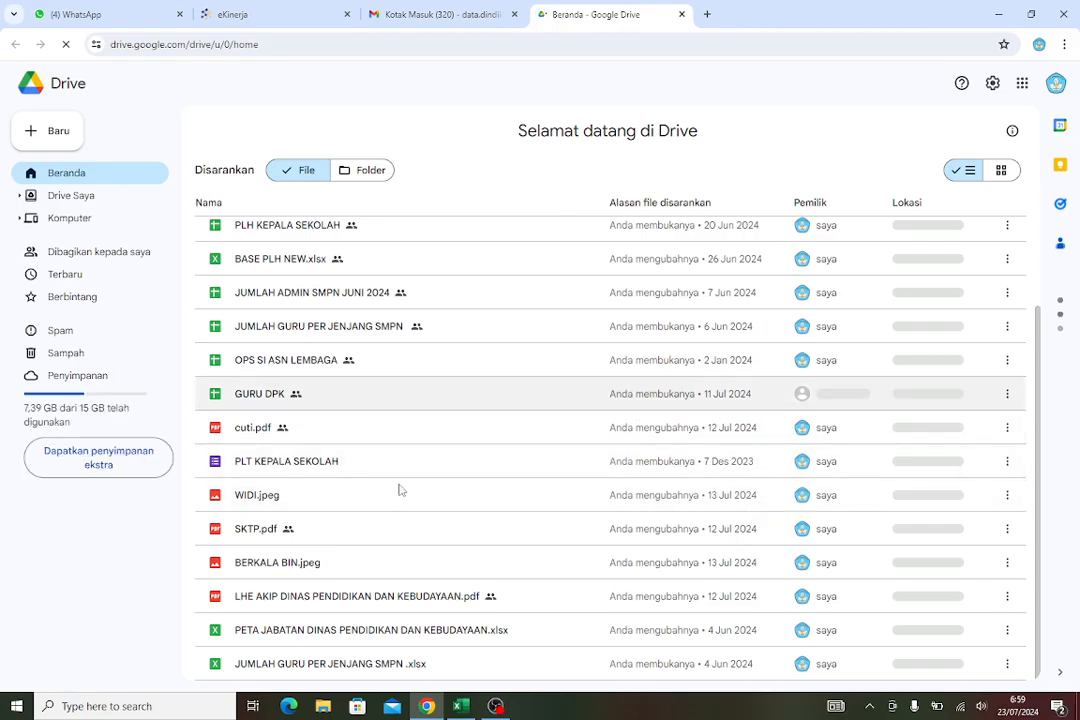
pyautogui.scroll(5, 405, 486)
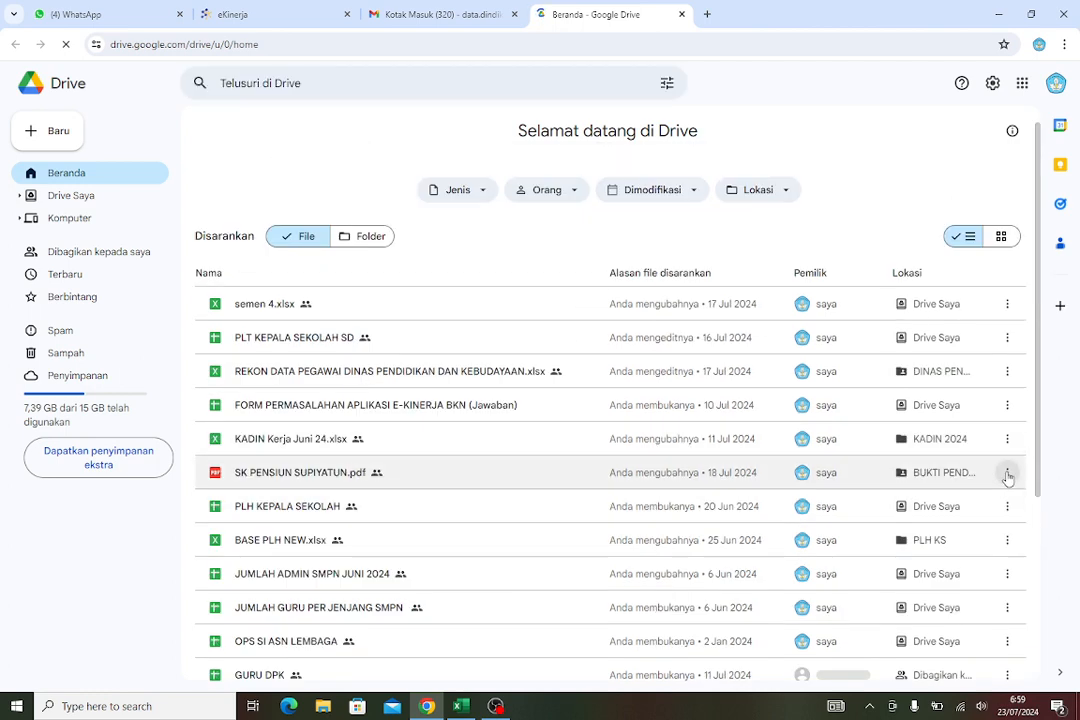
pyautogui.click(1008, 478)
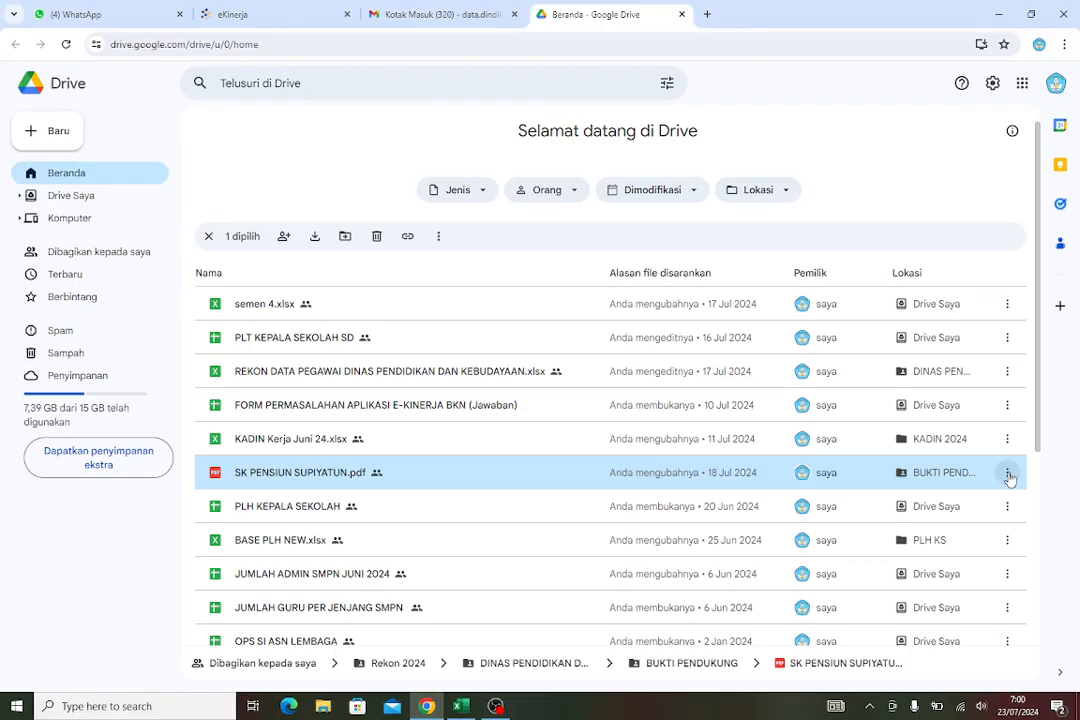
pyautogui.click(1008, 476)
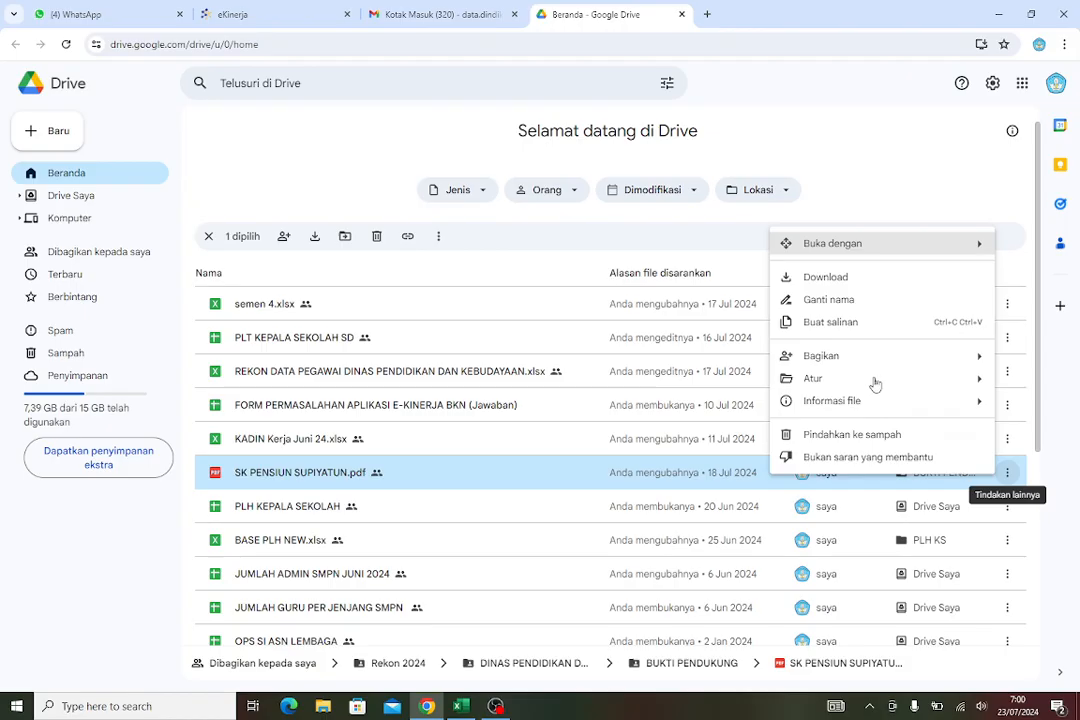
# Share the SK PENSIUN PDF with anyone who has the link as Editor and copy its link
pyautogui.moveTo(823, 358)
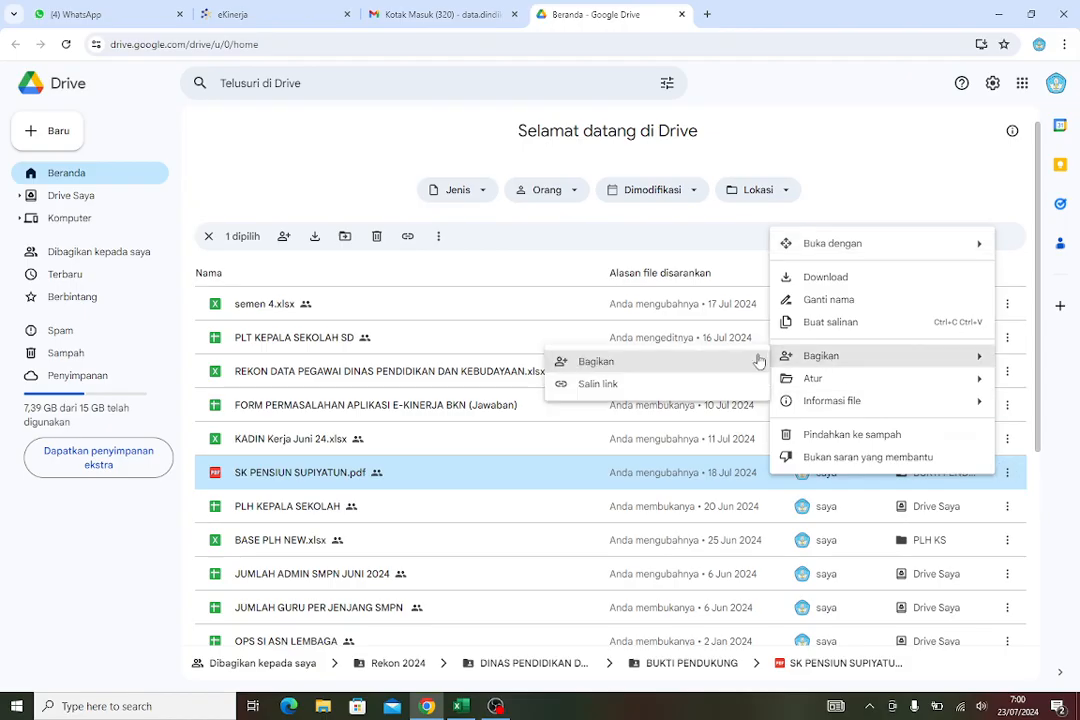
pyautogui.click(623, 363)
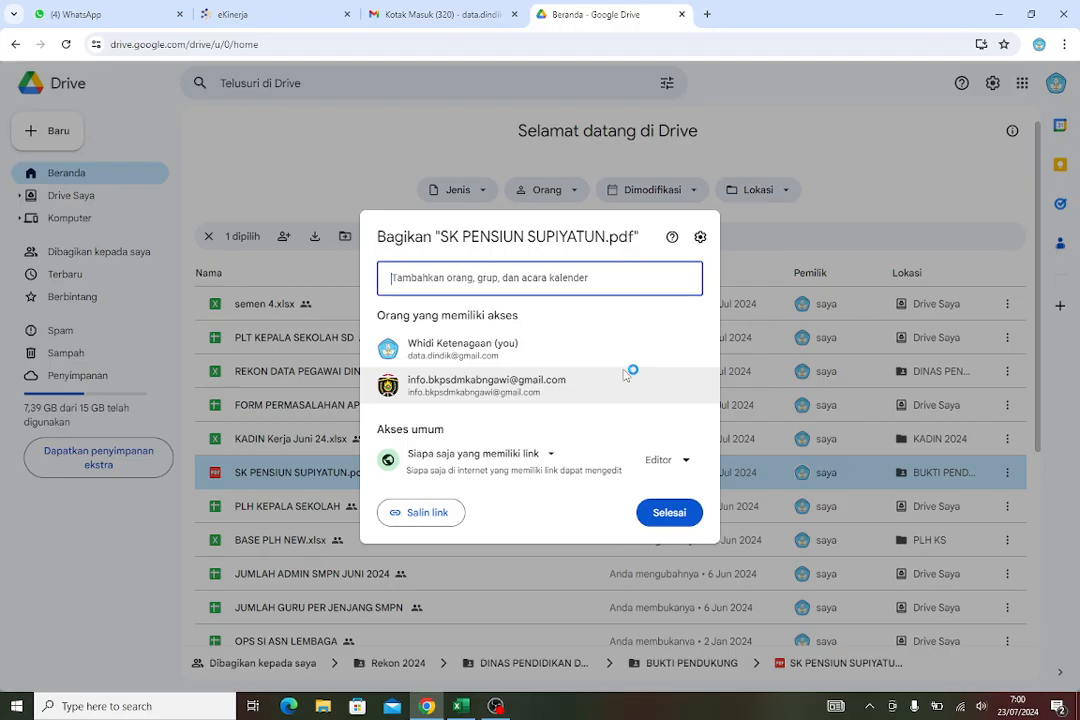
pyautogui.click(542, 467)
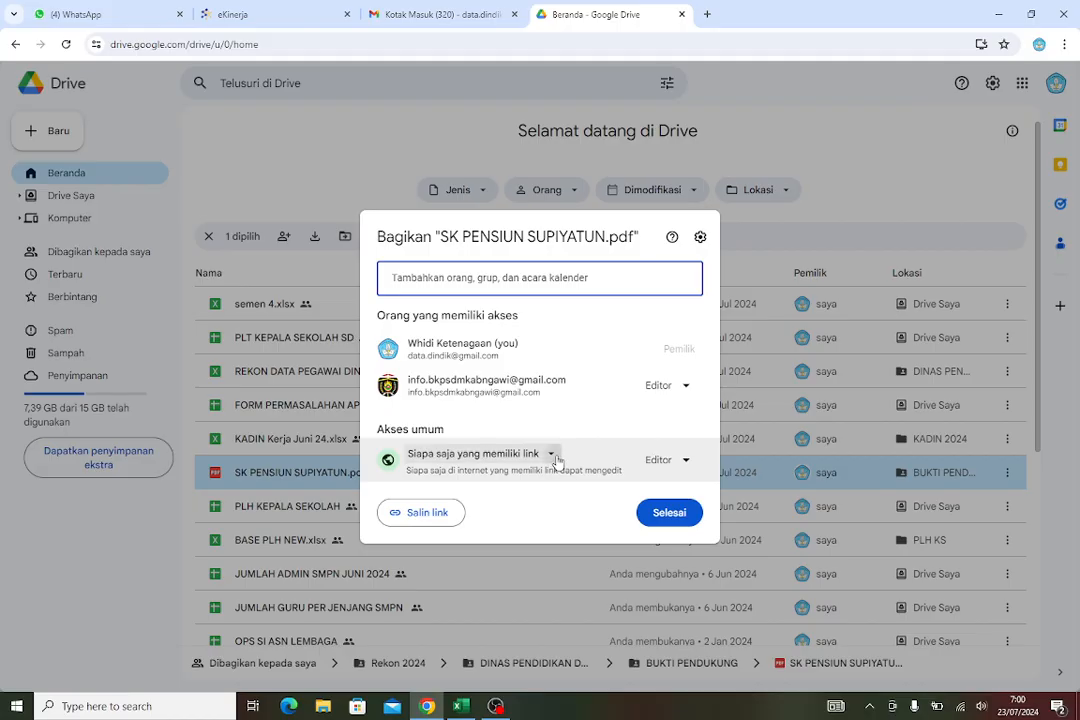
pyautogui.click(553, 457)
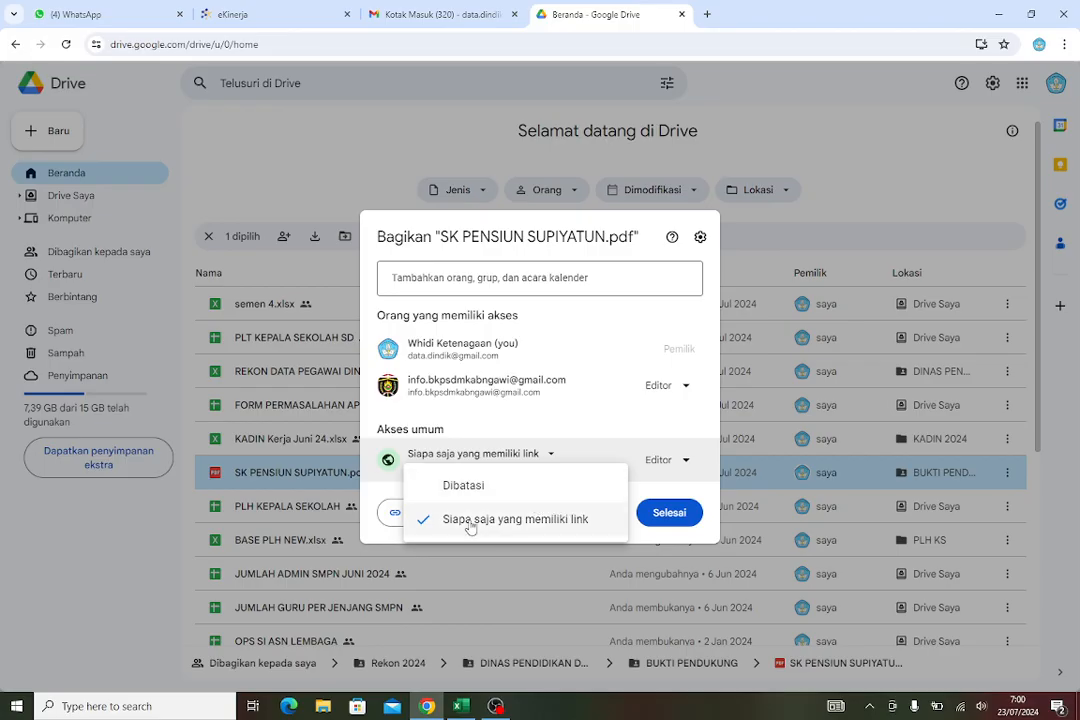
pyautogui.click(578, 545)
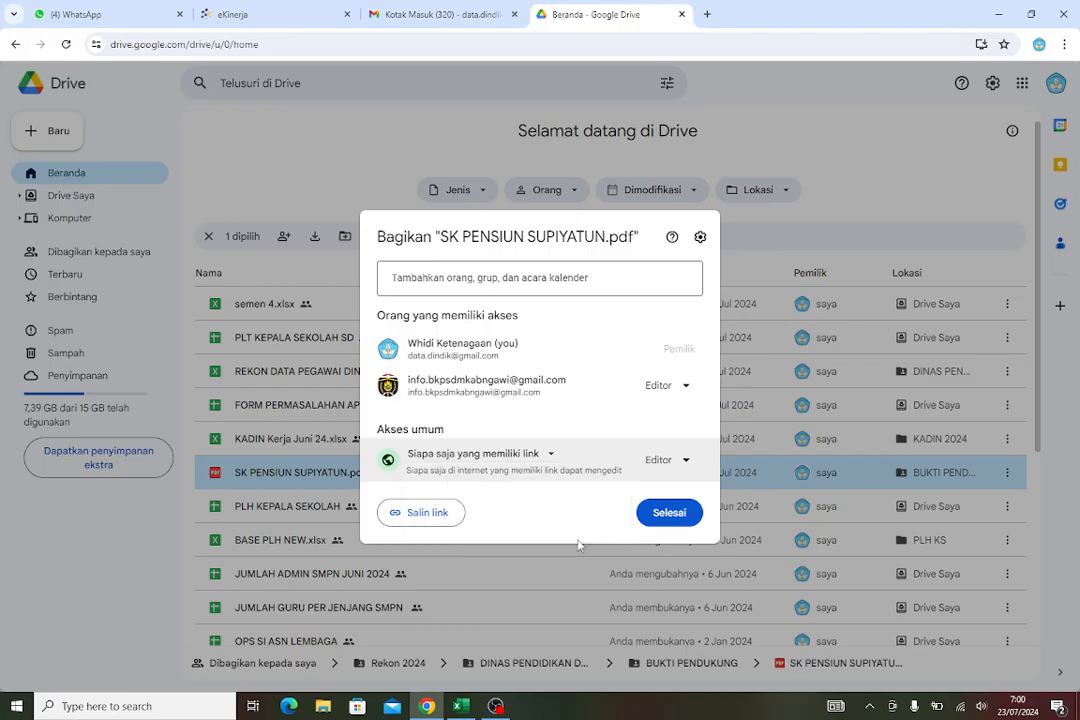
pyautogui.click(686, 461)
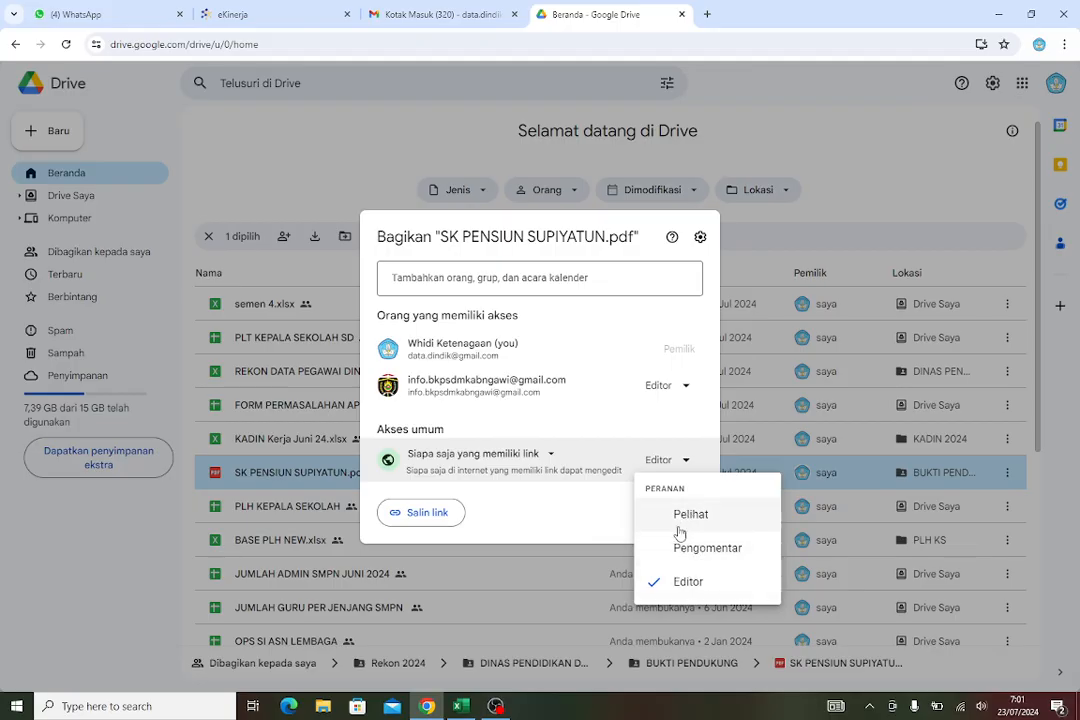
pyautogui.click(583, 512)
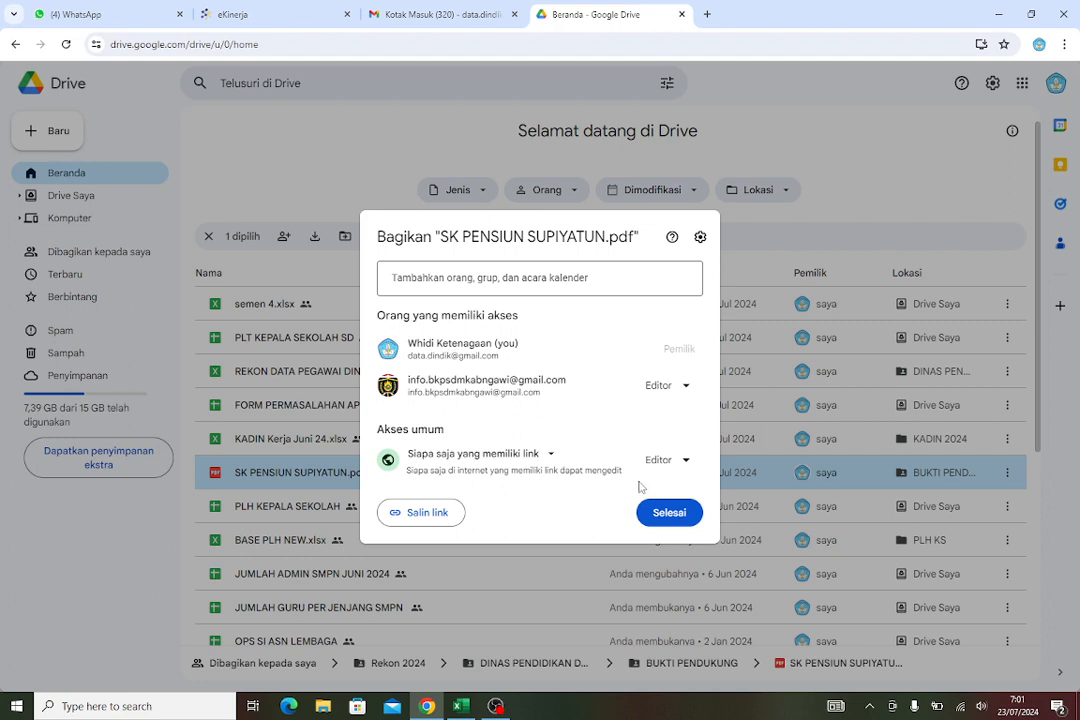
pyautogui.click(434, 516)
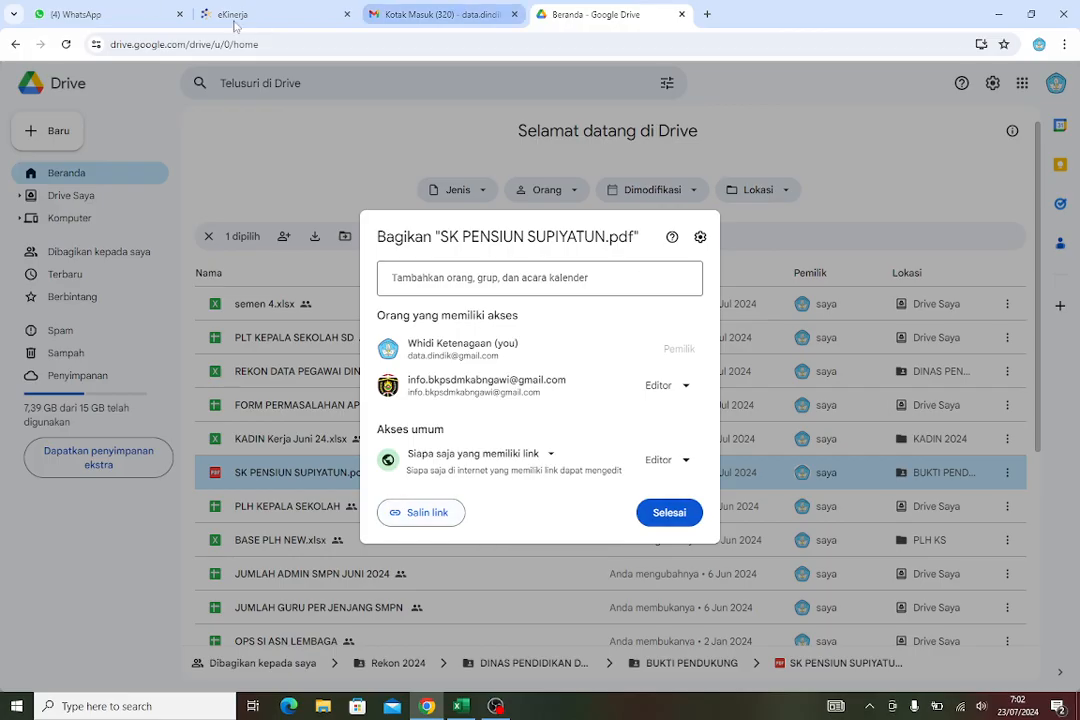
# Return to e-Kinerja, paste the copied Drive link as the evidence link, and save the supporting evidence
pyautogui.click(277, 18)
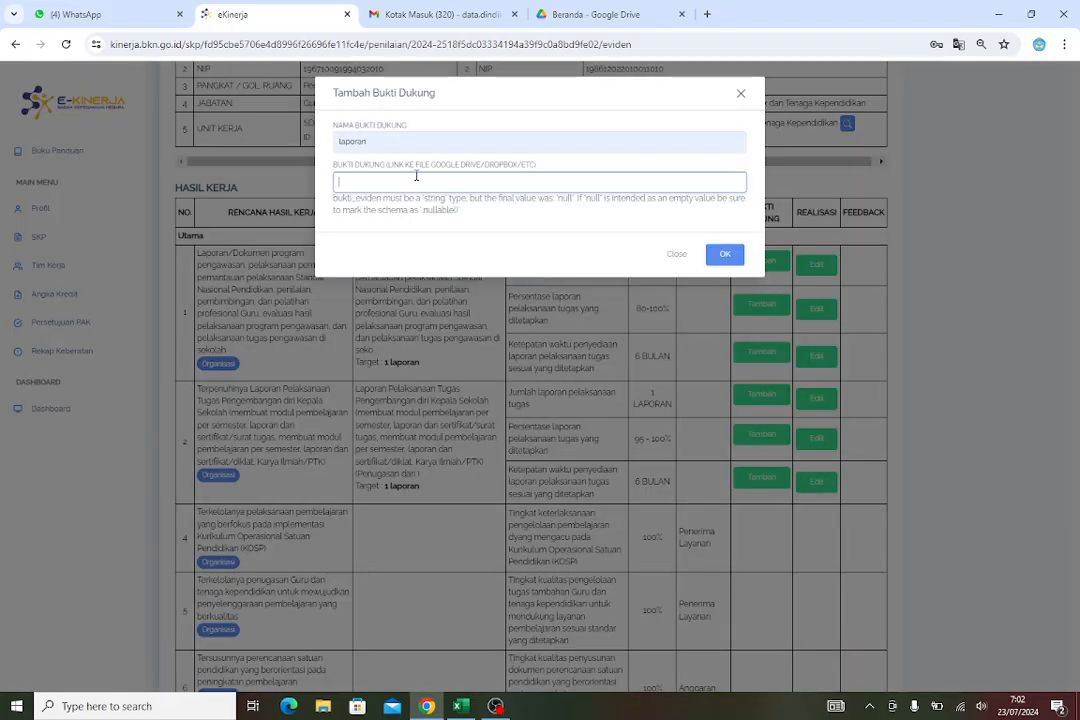
pyautogui.rightClick(412, 185)
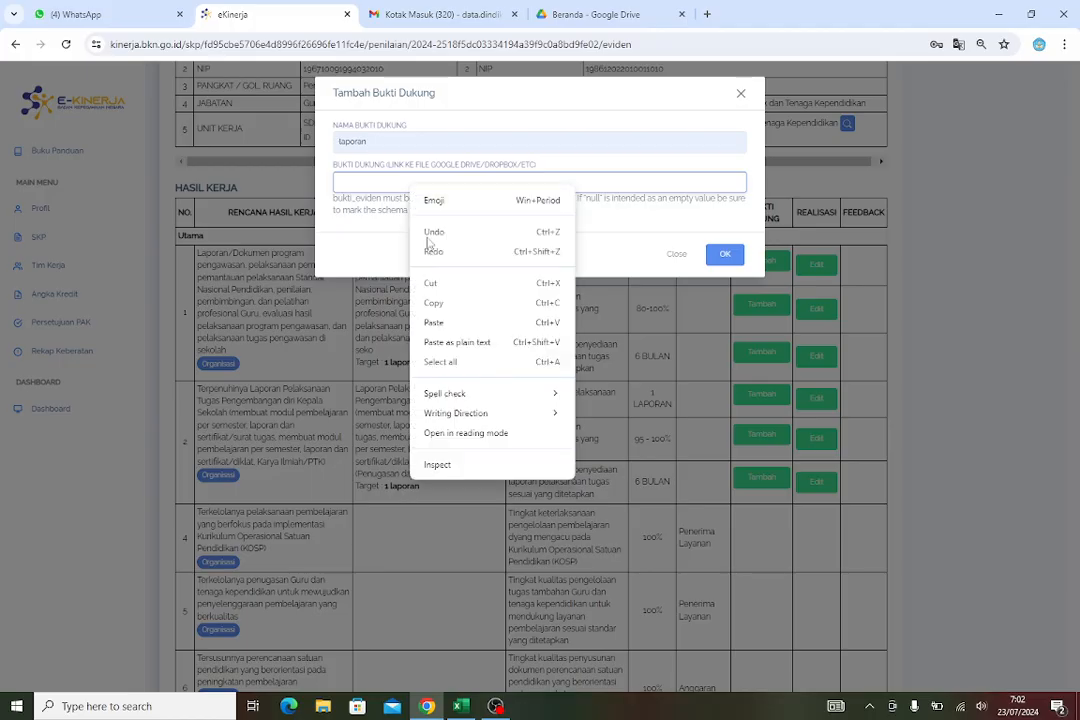
pyautogui.click(446, 323)
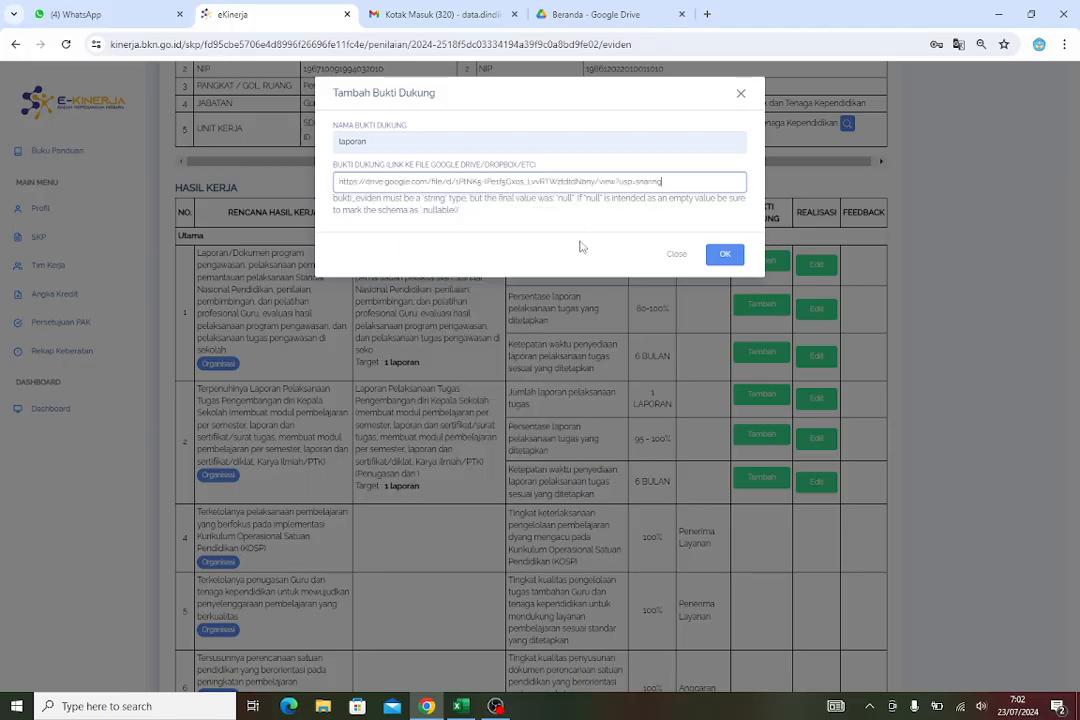
pyautogui.click(728, 259)
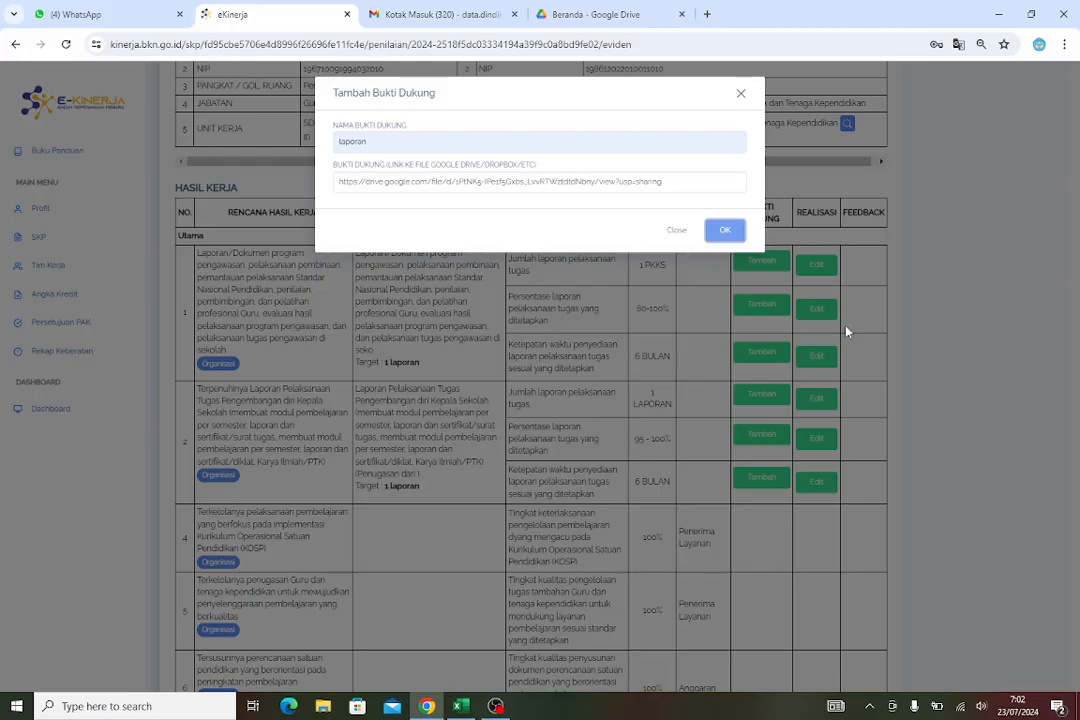
pyautogui.click(725, 232)
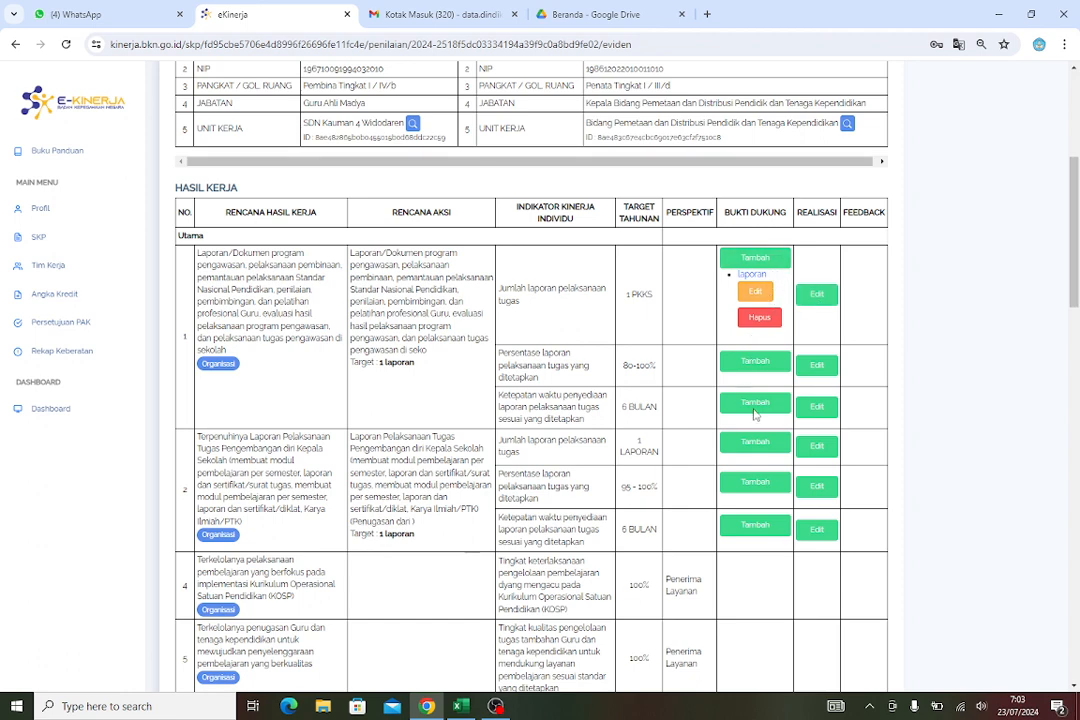
# Set the realisation of work result 1's first indicator to 1 laporan with data source laporan
pyautogui.click(758, 372)
pyautogui.click(826, 300)
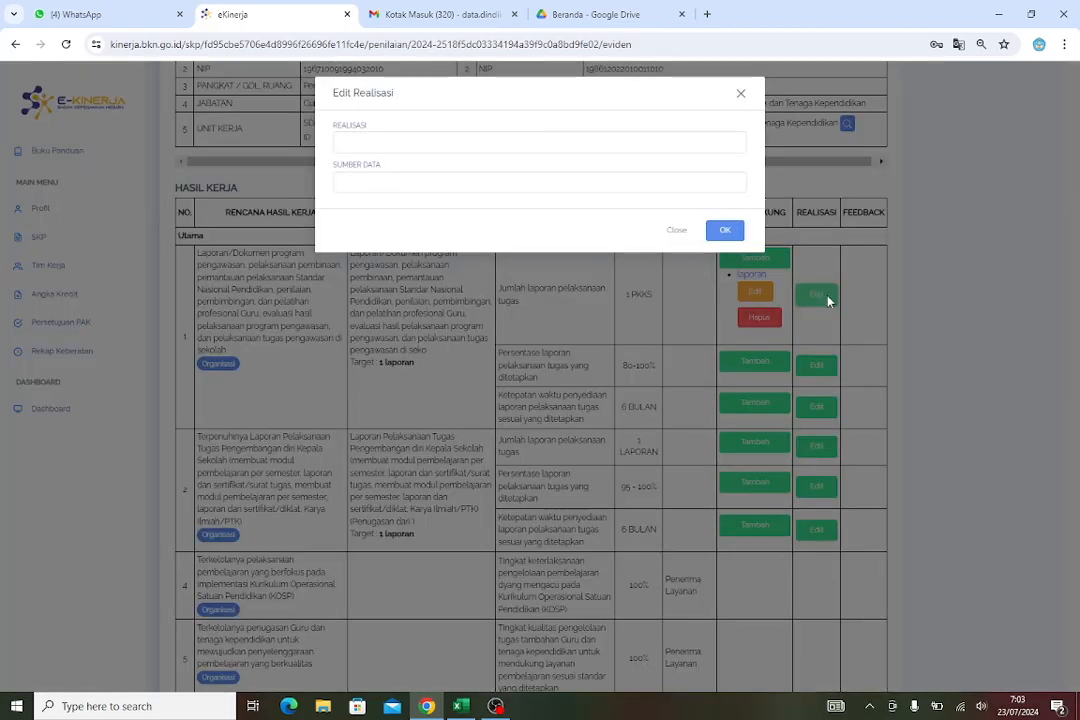
pyautogui.click(405, 143)
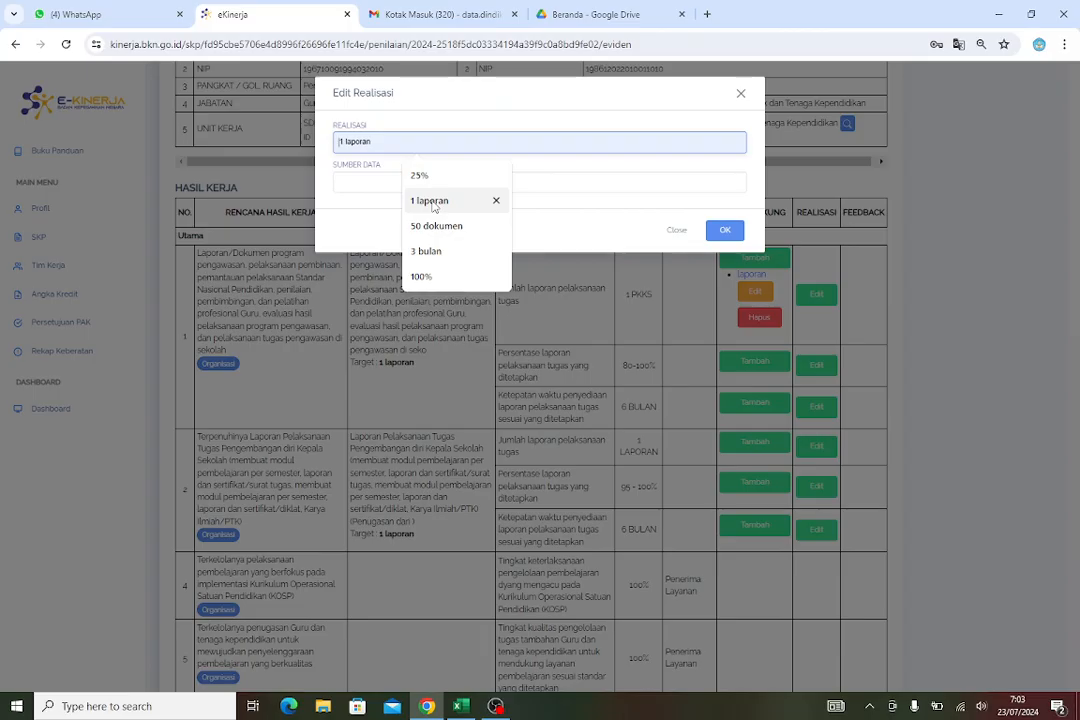
pyautogui.click(433, 204)
pyautogui.click(405, 183)
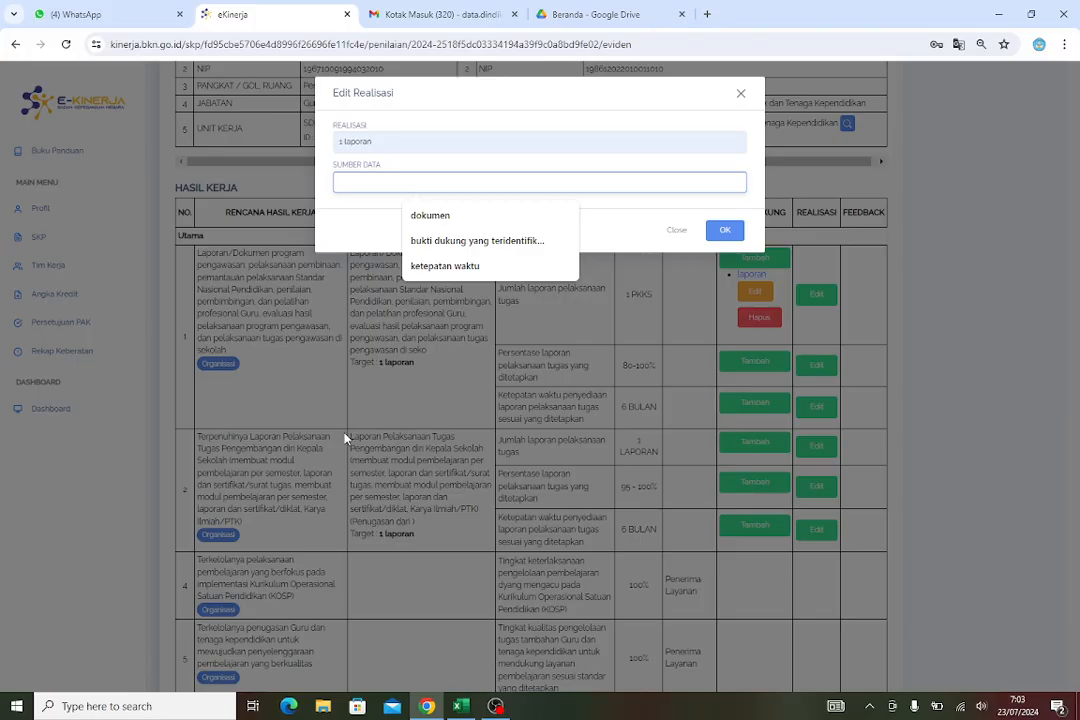
pyautogui.write('laporan')
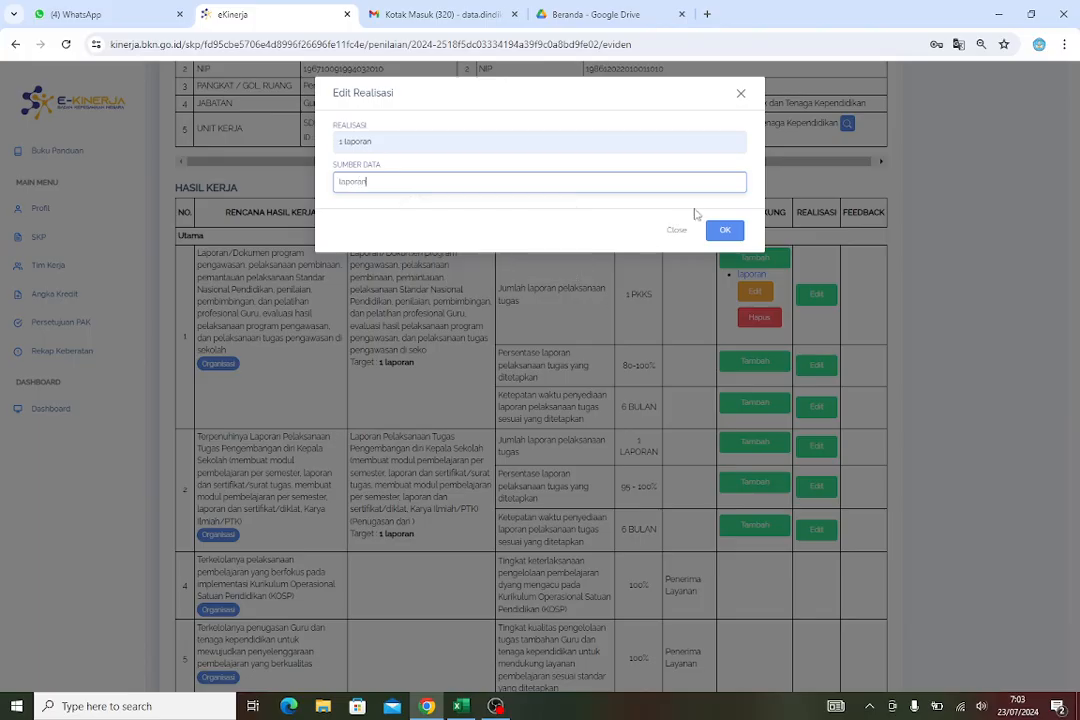
pyautogui.click(720, 233)
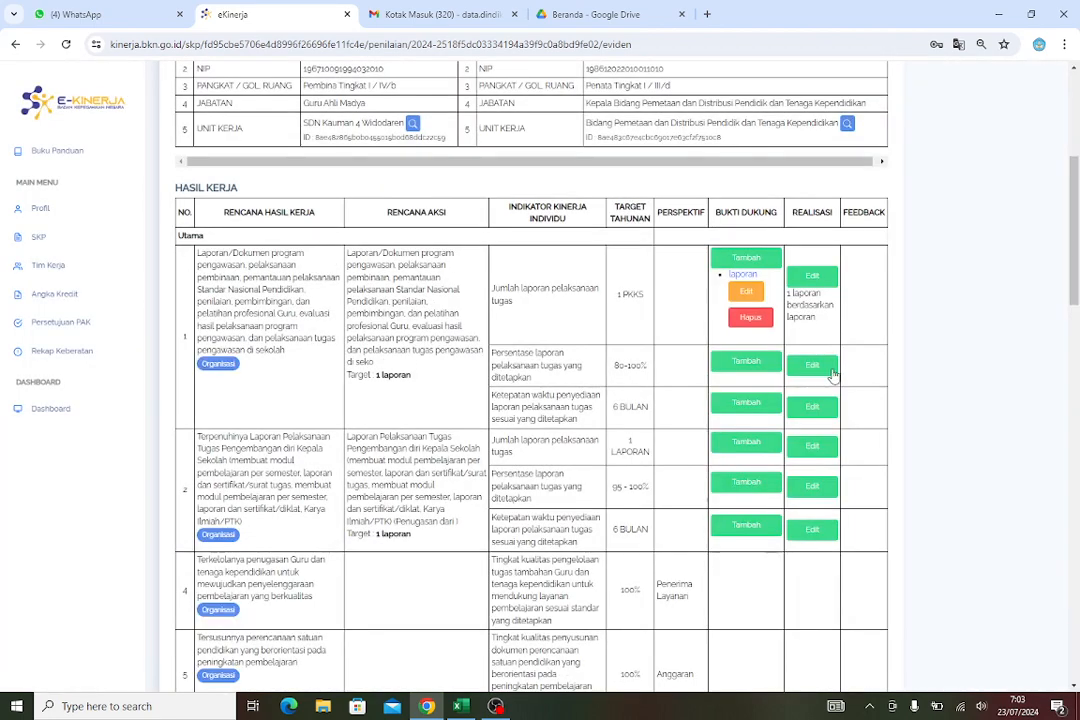
# Set the realisation of work result 1's second indicator to 25% with data source bukti dukung yang teridentifikasi
pyautogui.click(828, 366)
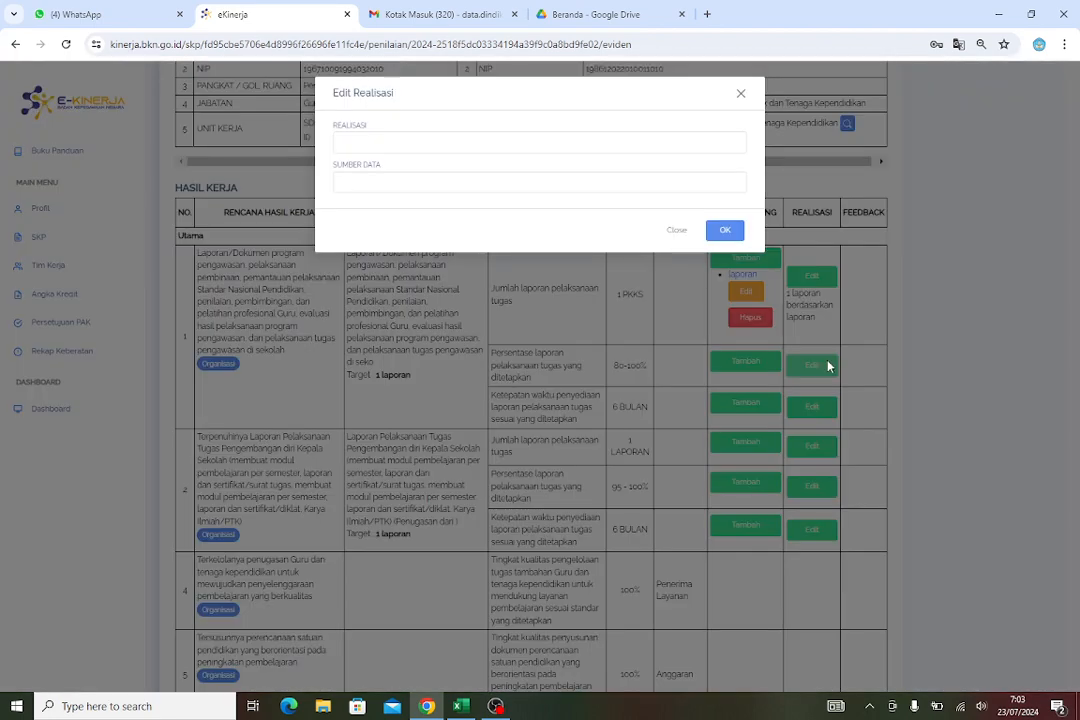
pyautogui.click(401, 142)
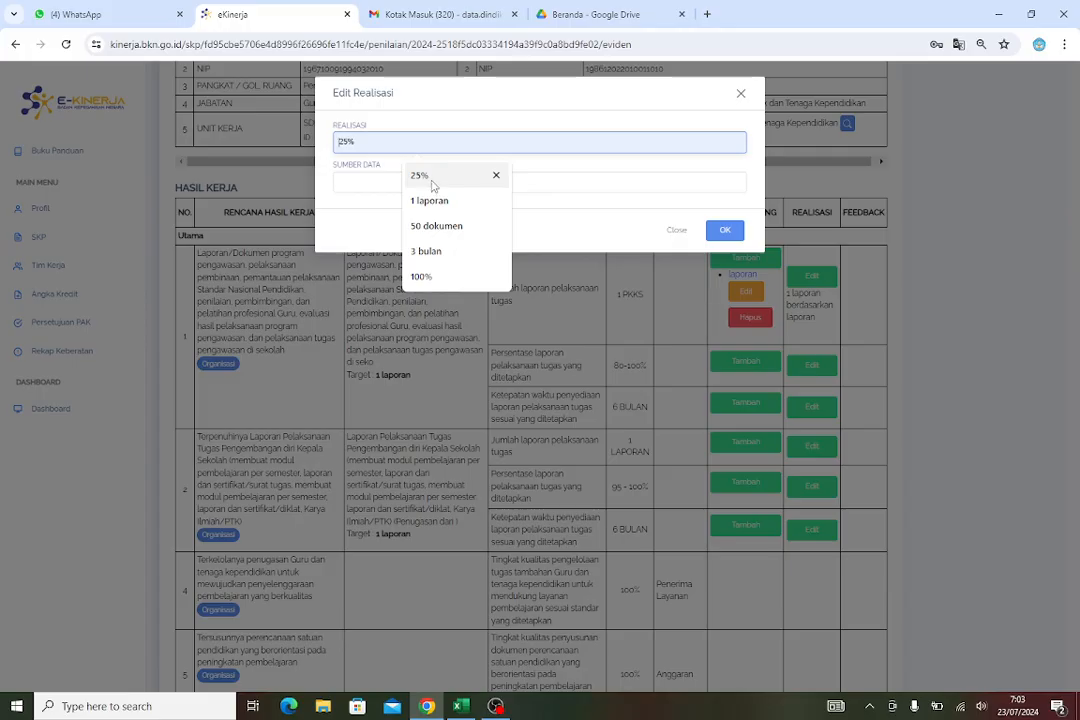
pyautogui.click(432, 180)
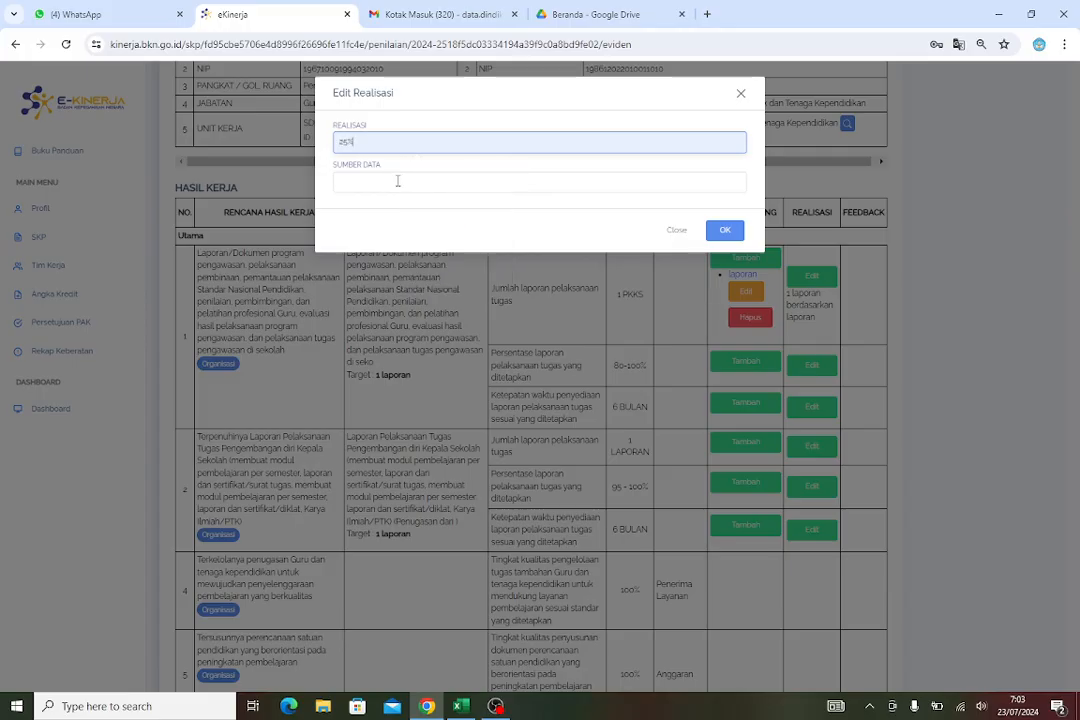
pyautogui.click(397, 181)
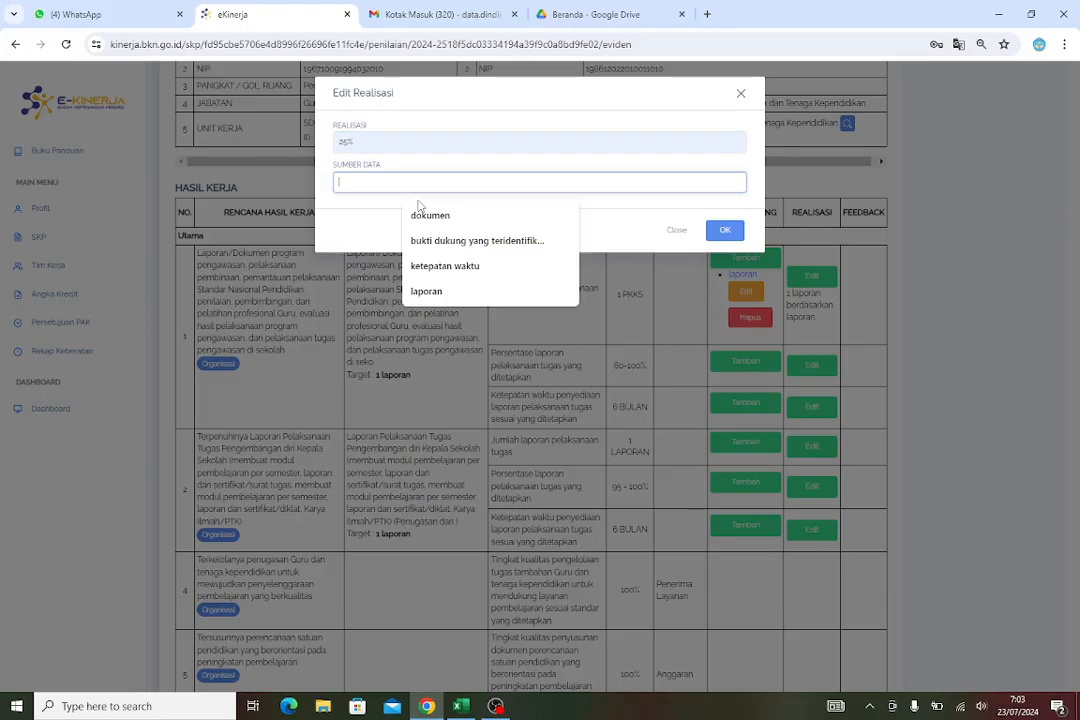
pyautogui.click(482, 242)
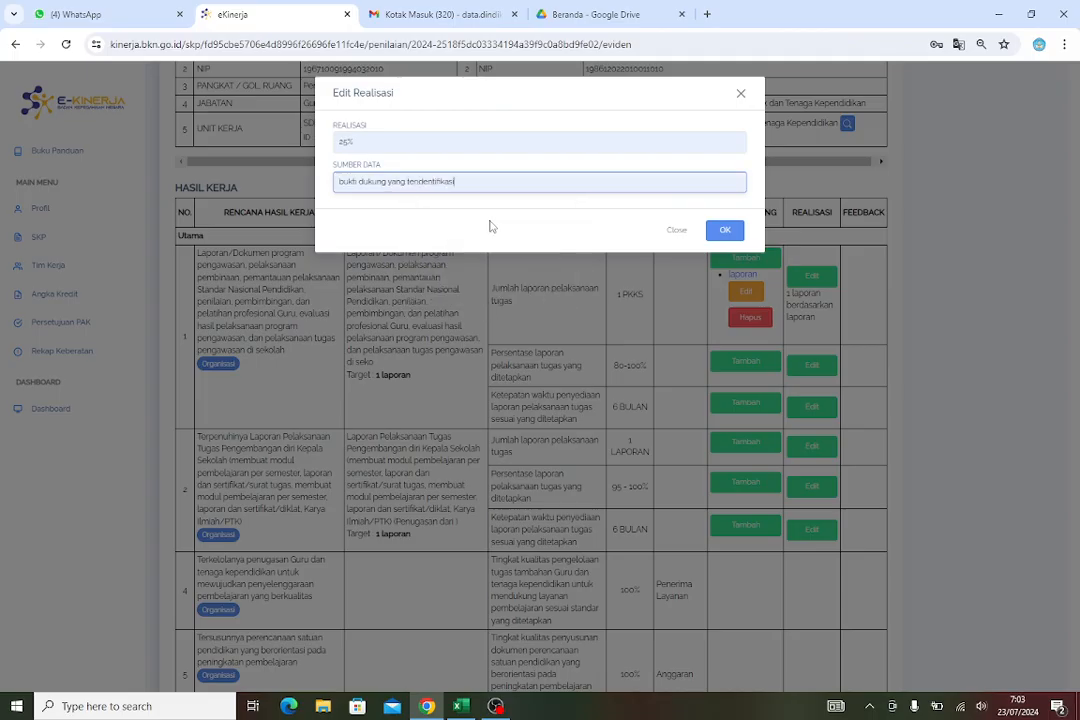
pyautogui.click(725, 232)
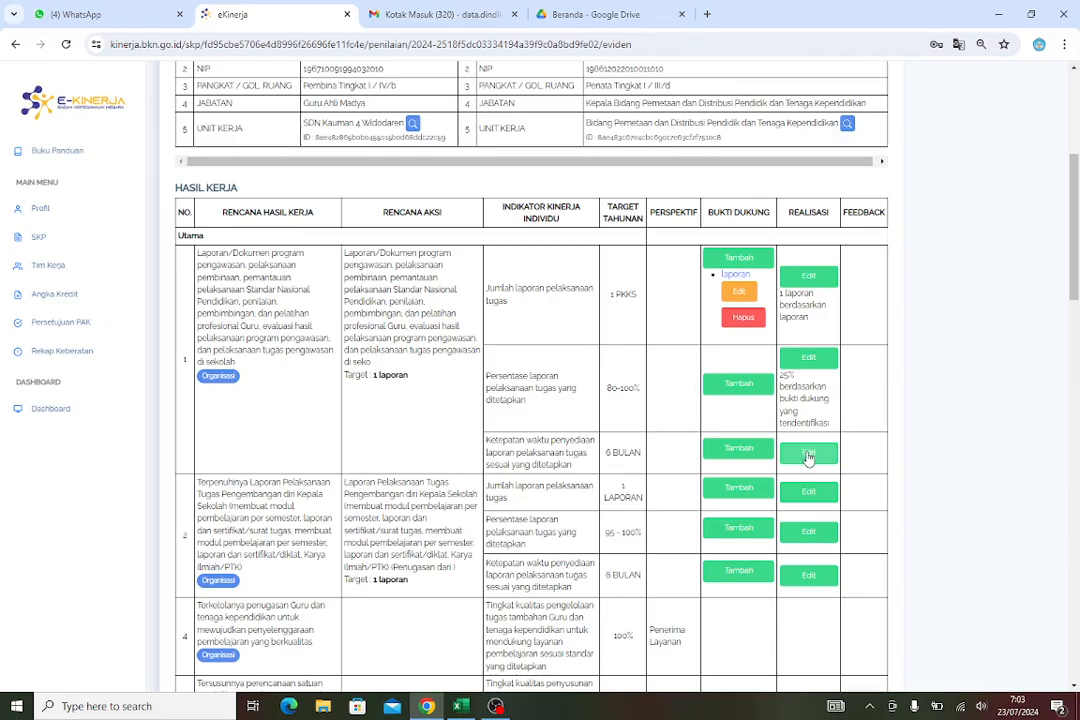
# Set the realisation of work result 1's third indicator to 3 bulan with data source ketepatan waktu
pyautogui.click(808, 455)
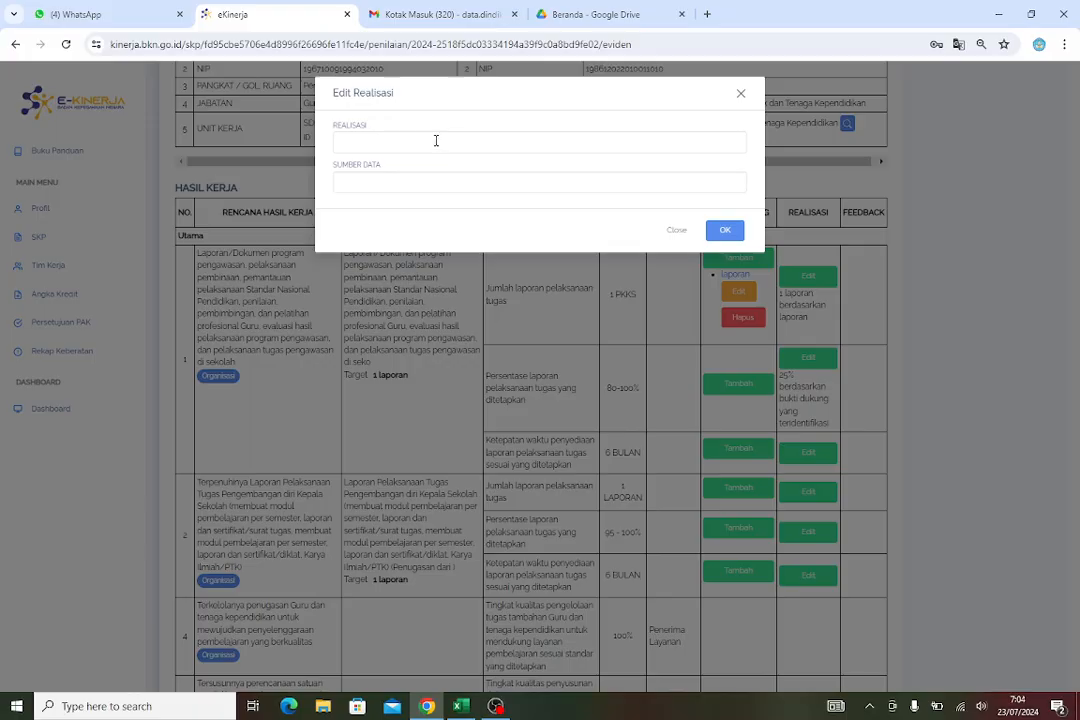
pyautogui.click(386, 143)
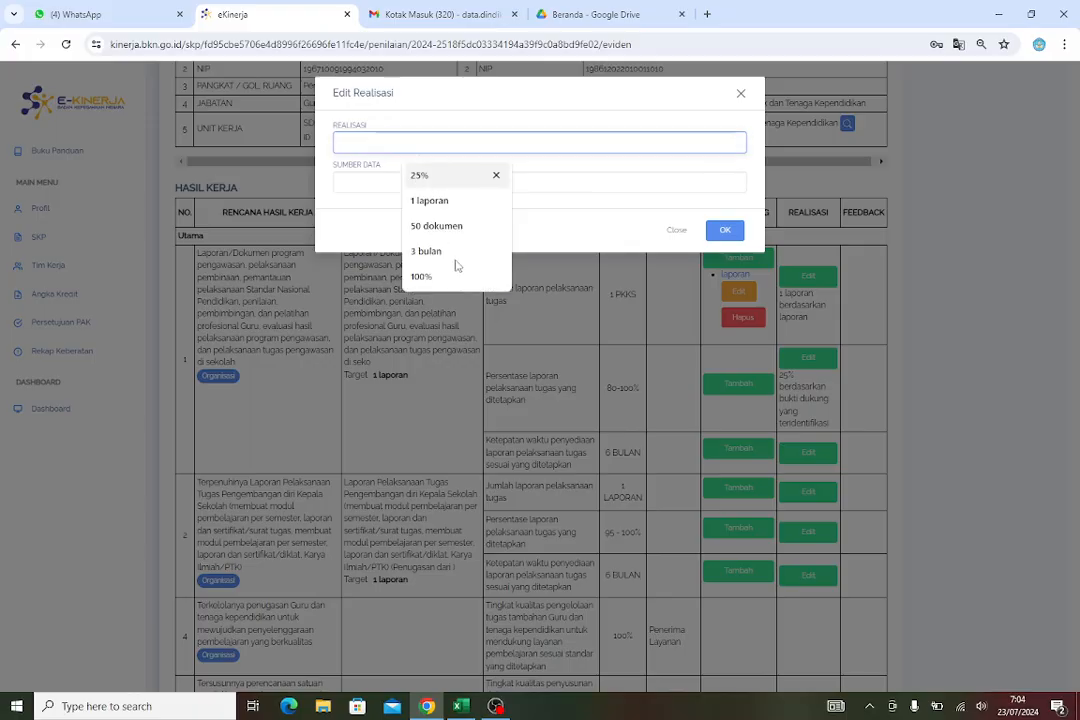
pyautogui.click(437, 255)
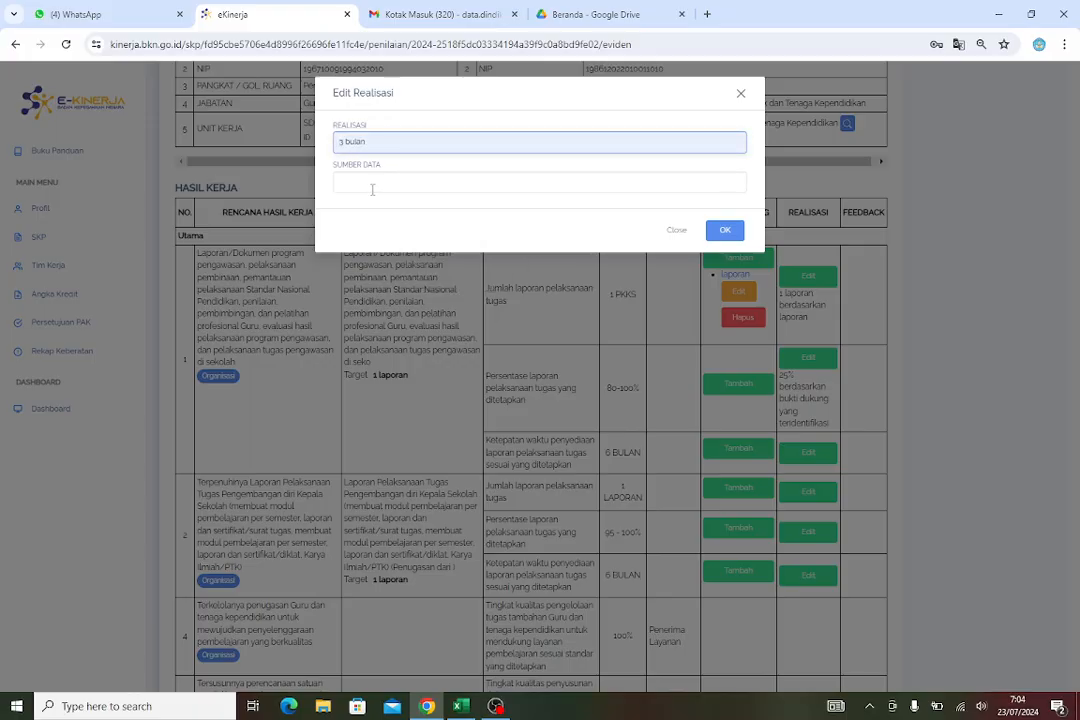
pyautogui.click(364, 183)
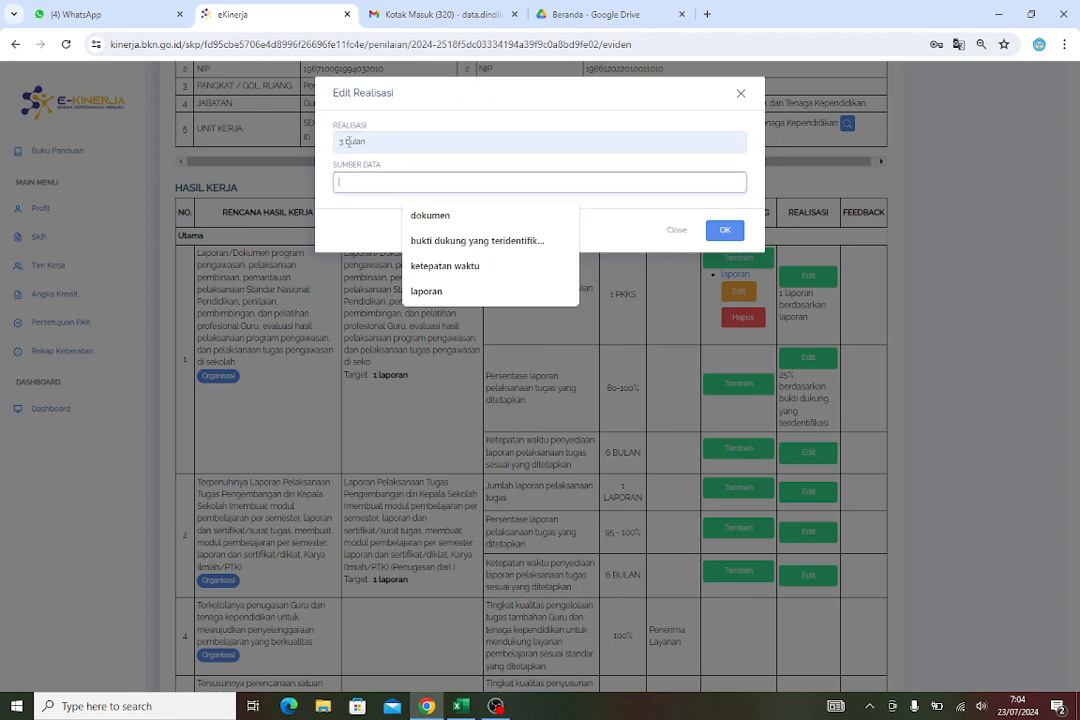
pyautogui.click(349, 141)
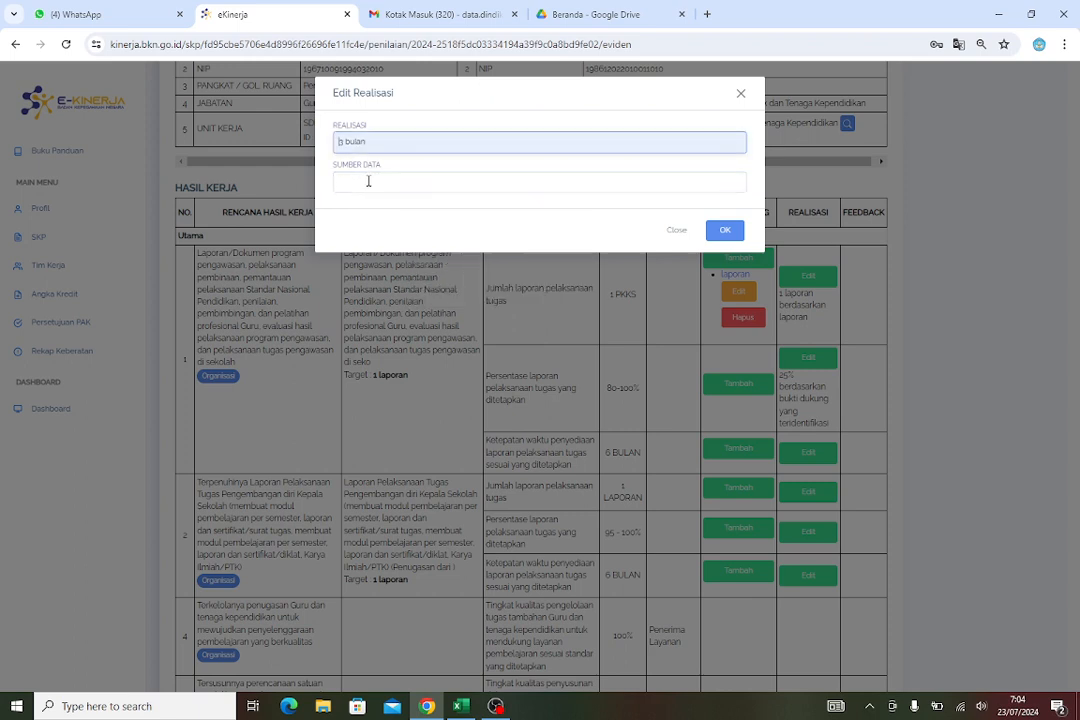
pyautogui.click(368, 181)
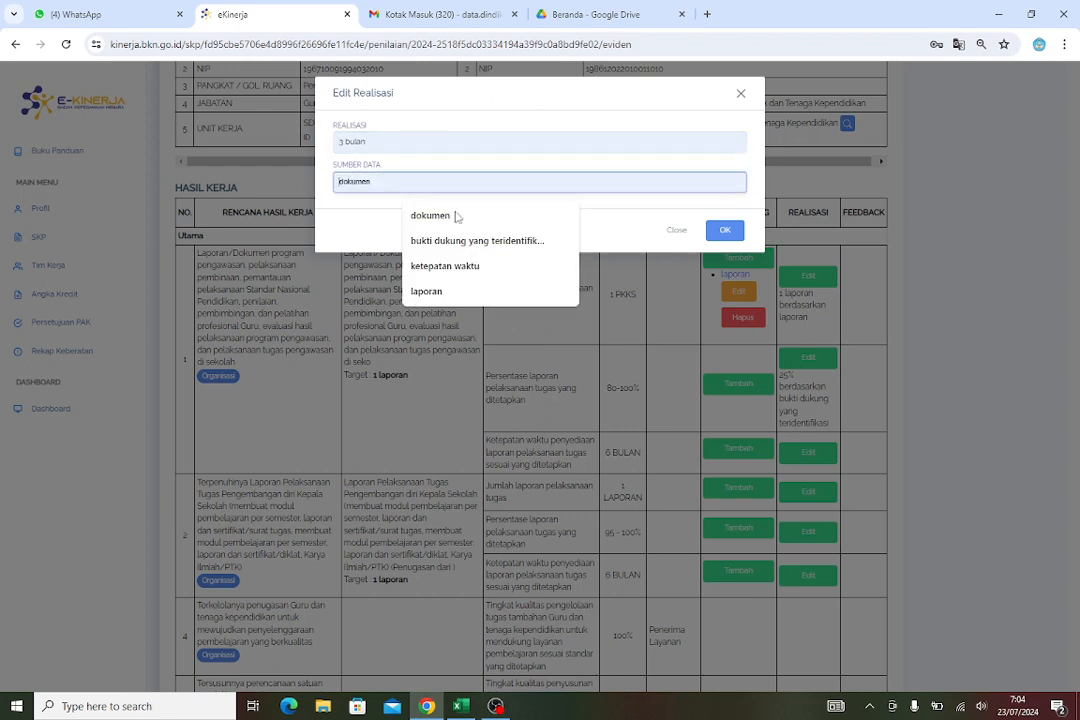
pyautogui.click(446, 267)
pyautogui.click(726, 232)
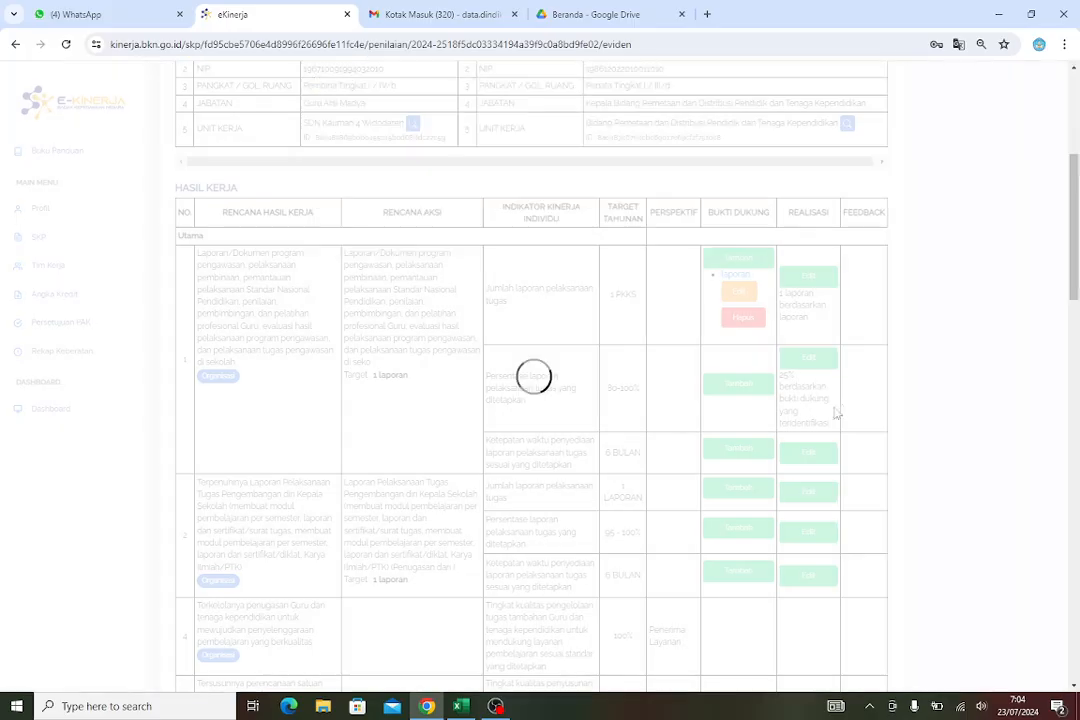
# Add supporting evidence named laporan to work result 2's first indicator, reusing the suggested Google Drive file link
pyautogui.scroll(-5, 863, 445)
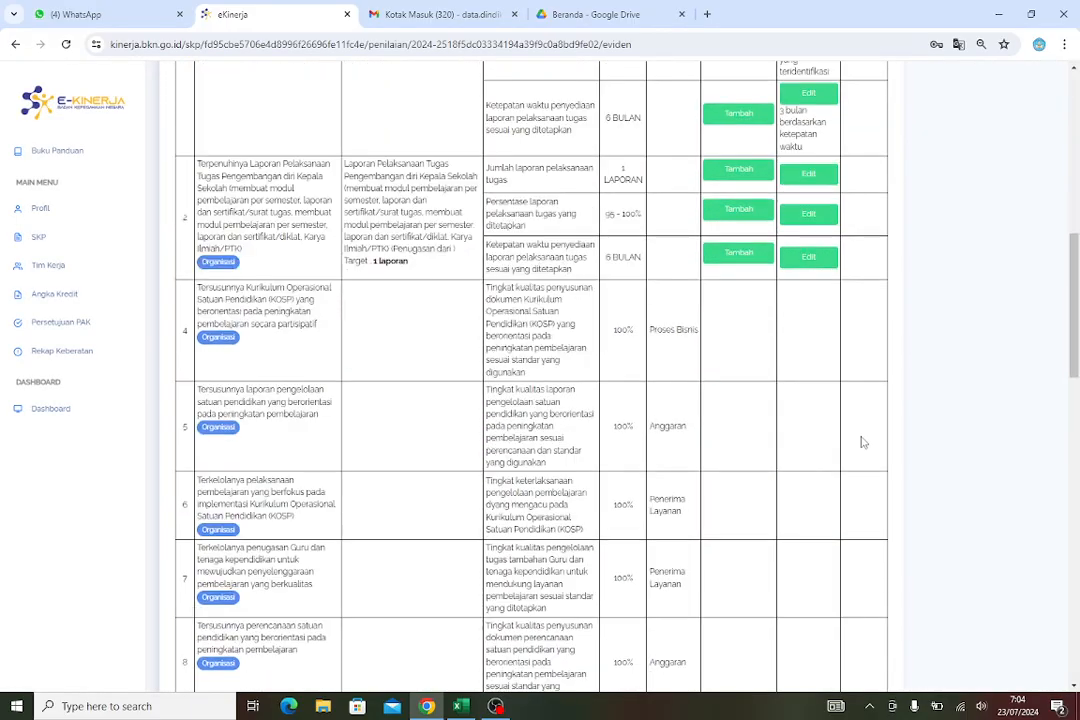
pyautogui.scroll(2, 828, 368)
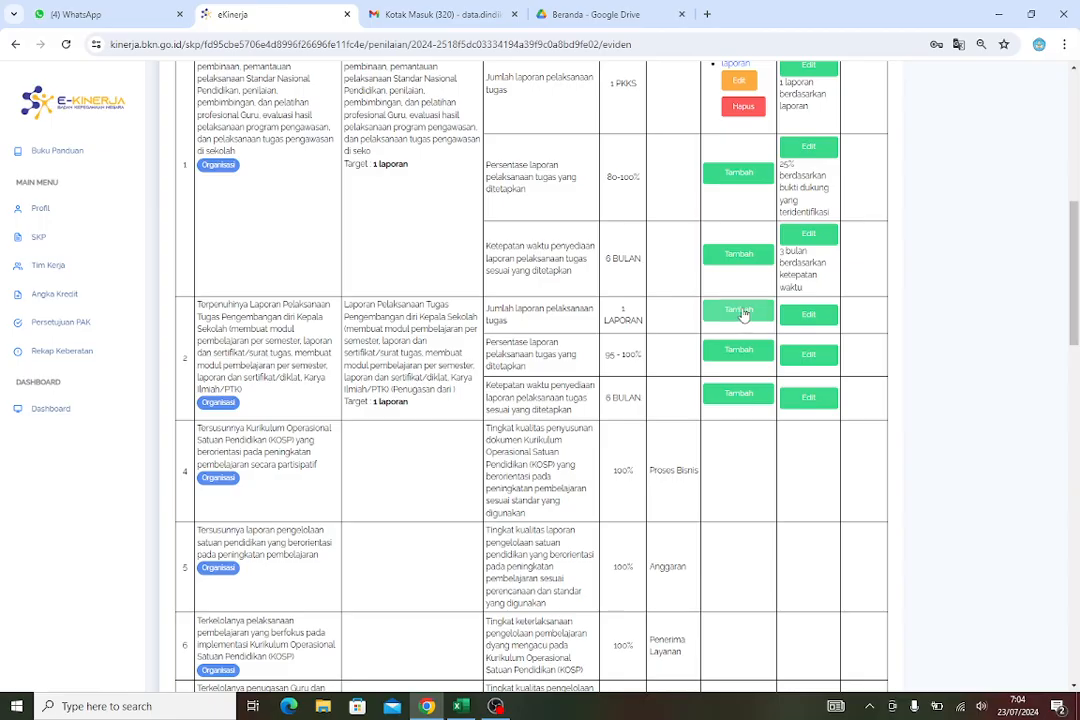
pyautogui.click(736, 312)
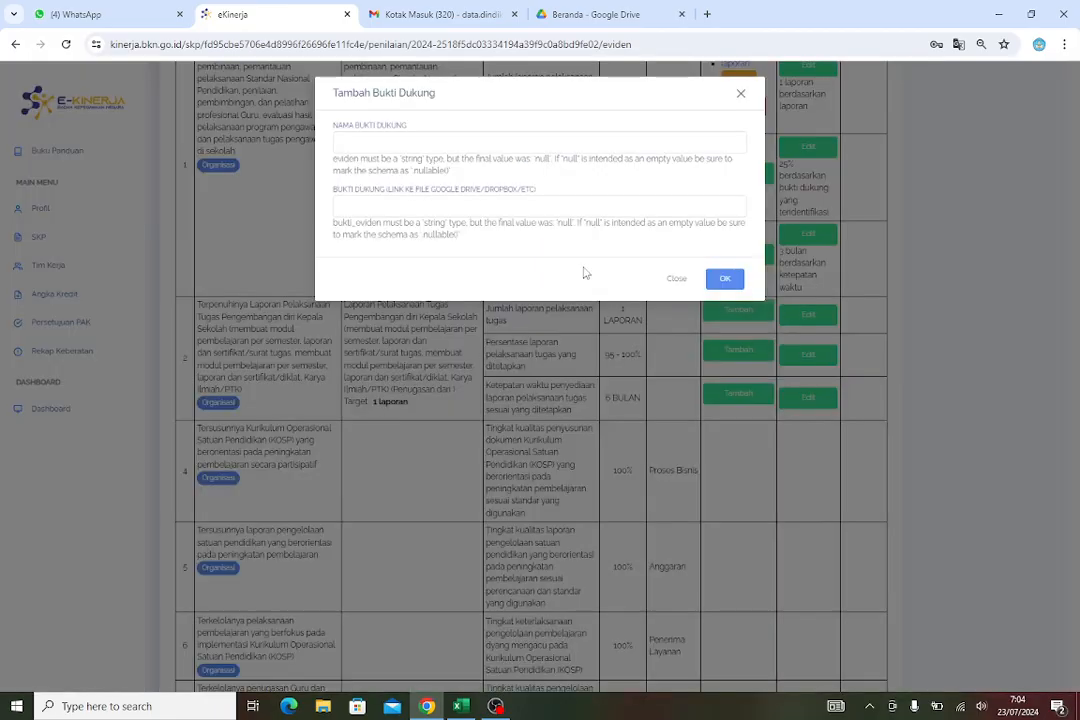
pyautogui.click(391, 147)
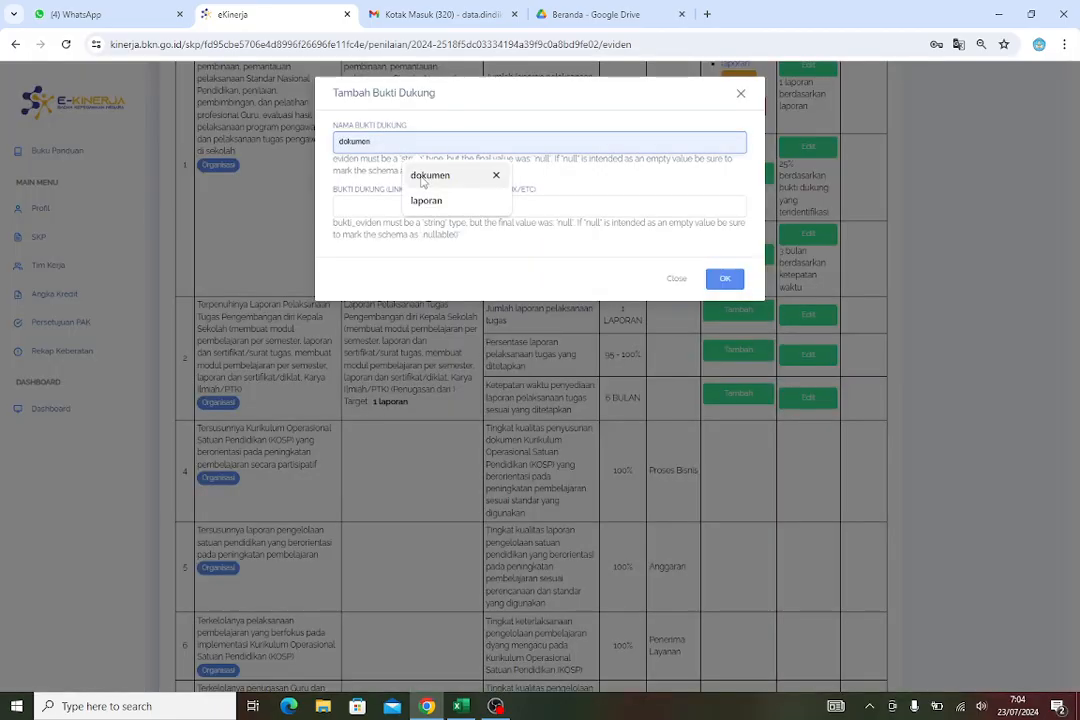
pyautogui.click(426, 200)
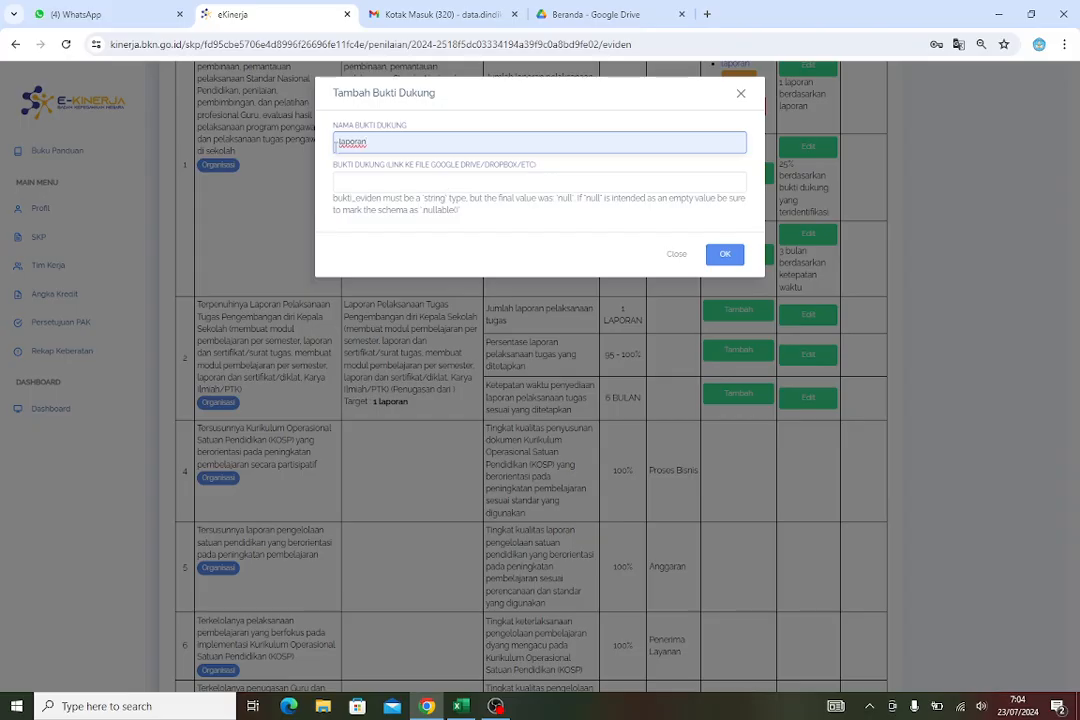
pyautogui.click(377, 185)
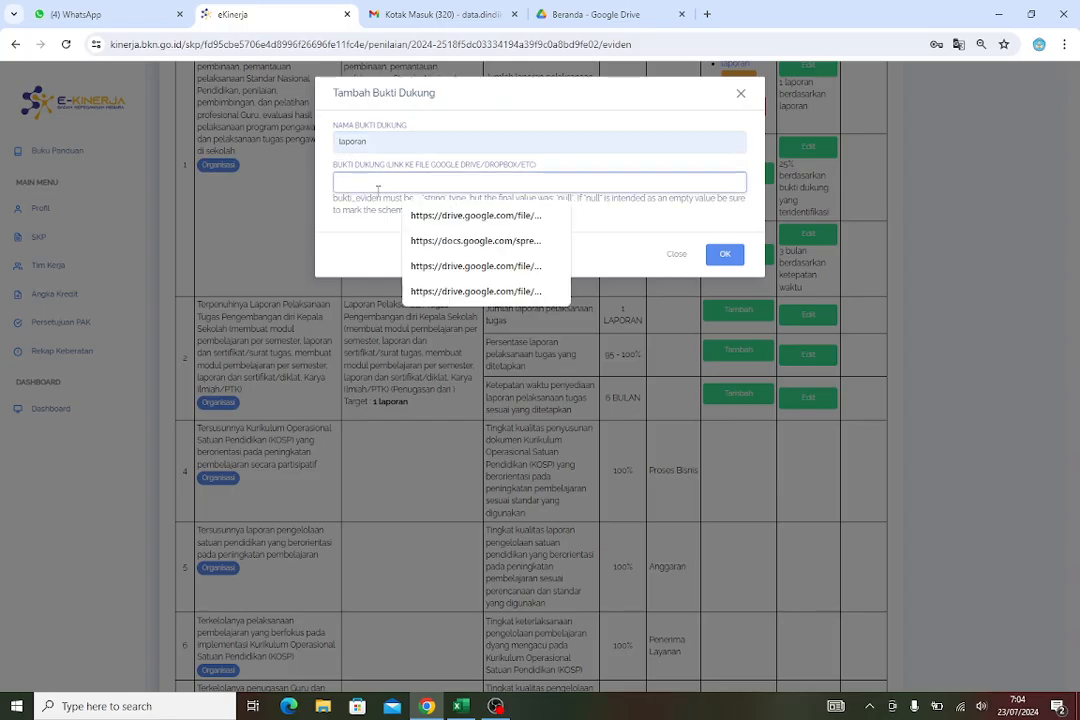
pyautogui.click(471, 267)
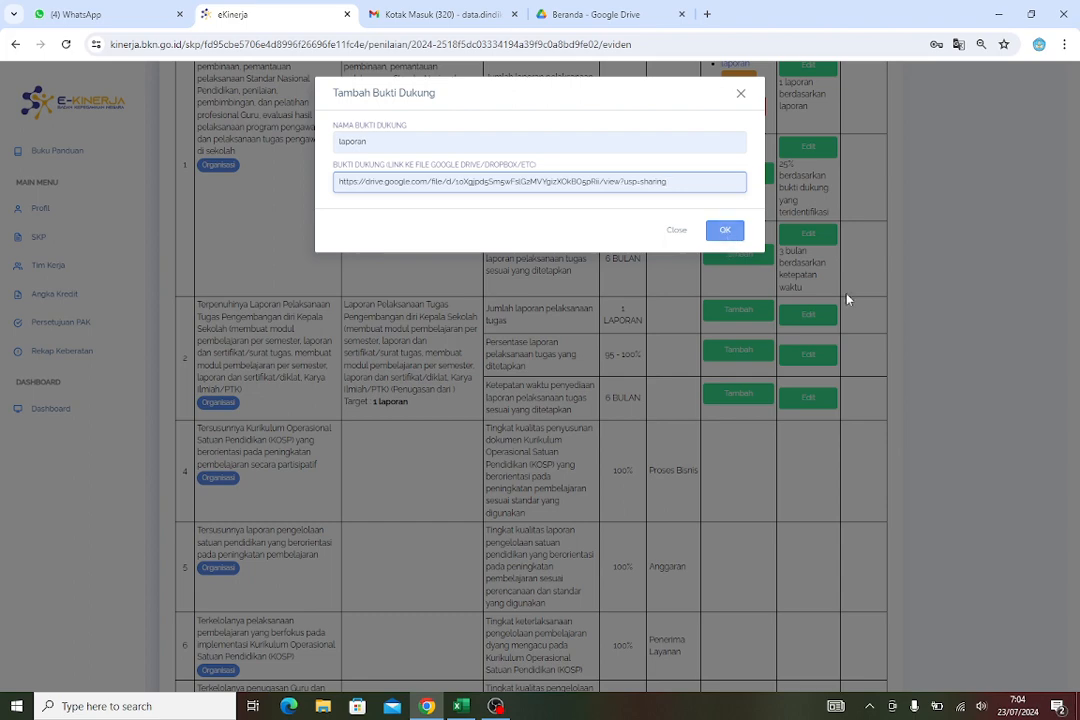
pyautogui.click(724, 230)
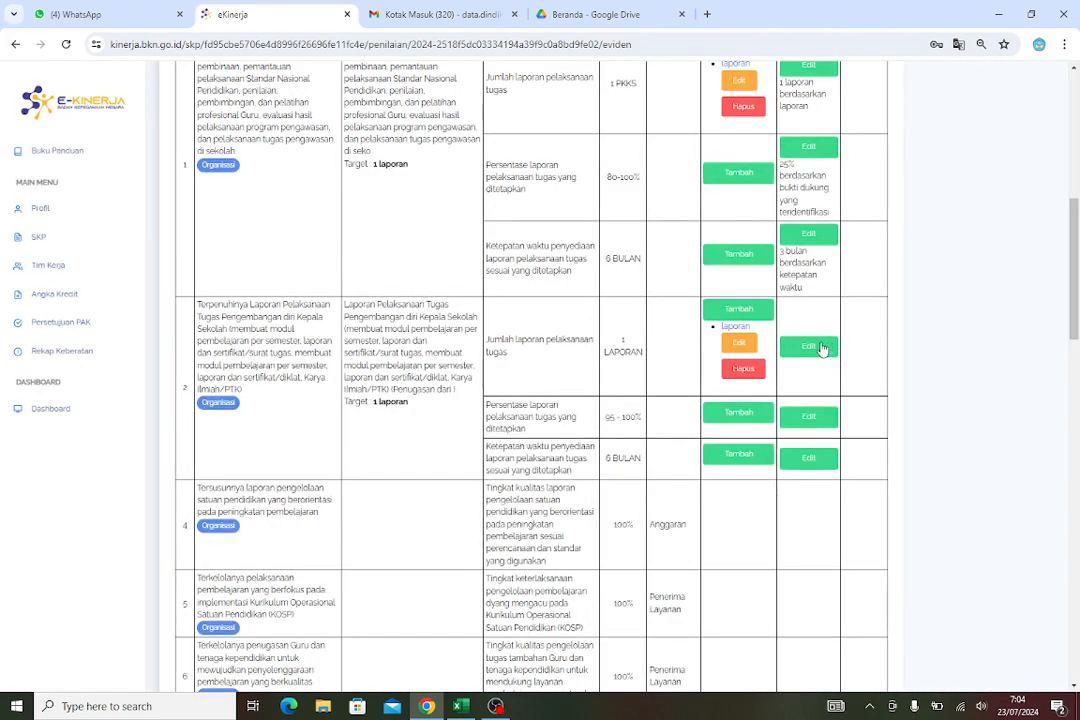
# Set the realisation of work result 2's first indicator to 1 laporan with data source laporan
pyautogui.click(822, 348)
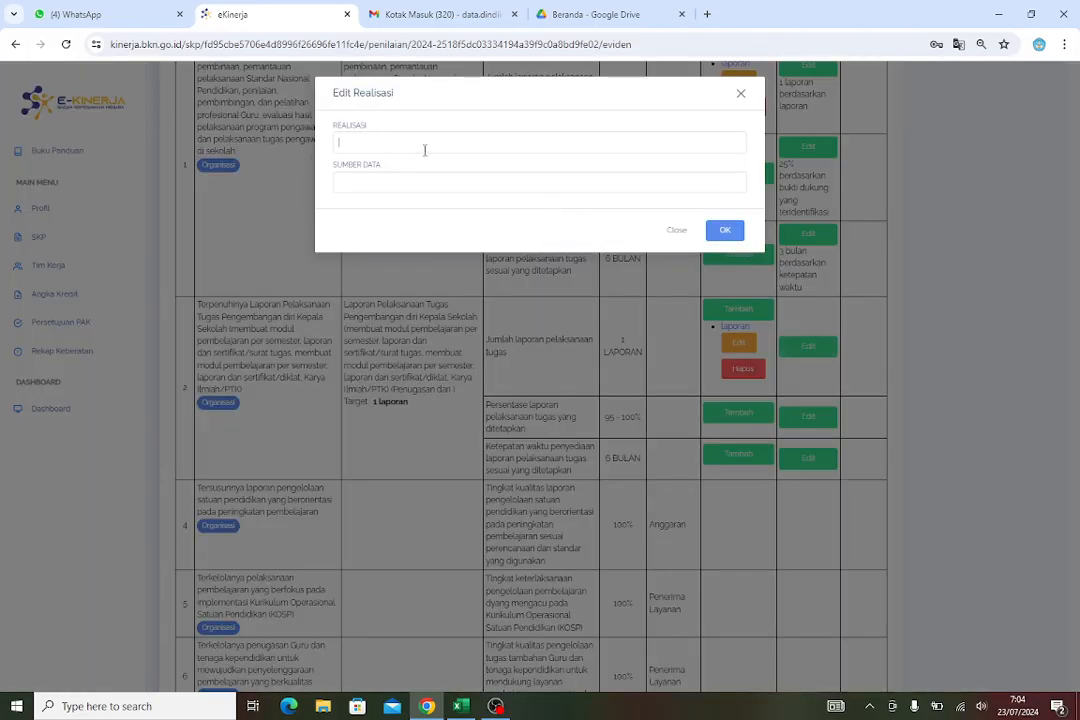
pyautogui.click(424, 150)
pyautogui.click(440, 202)
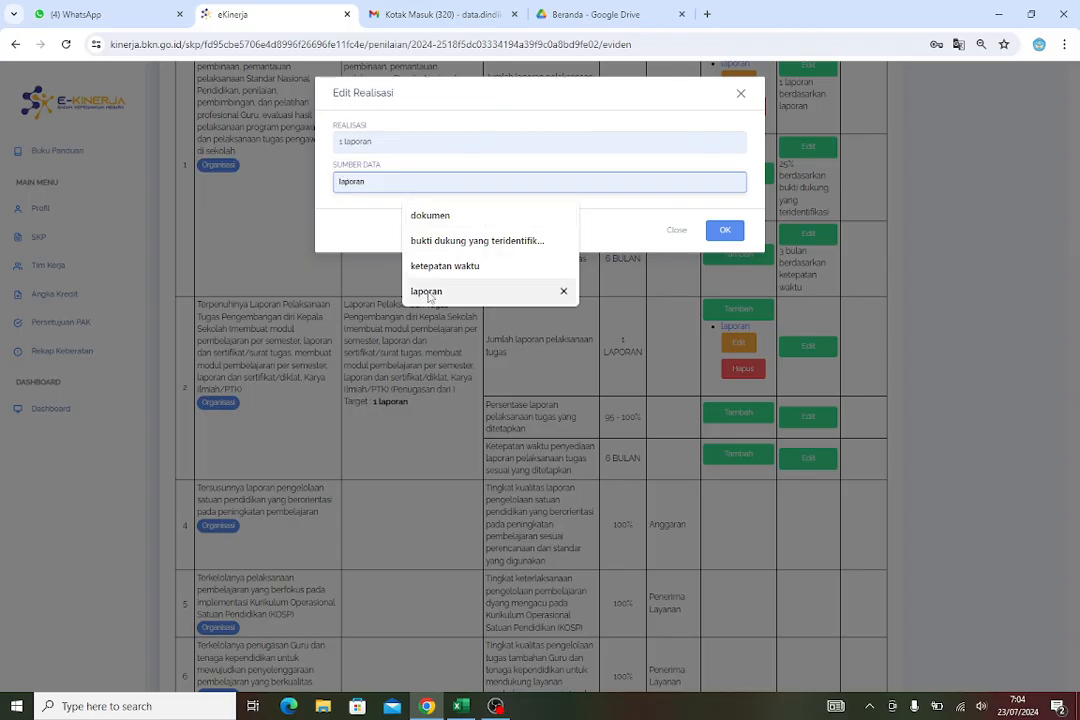
pyautogui.click(428, 293)
pyautogui.click(716, 233)
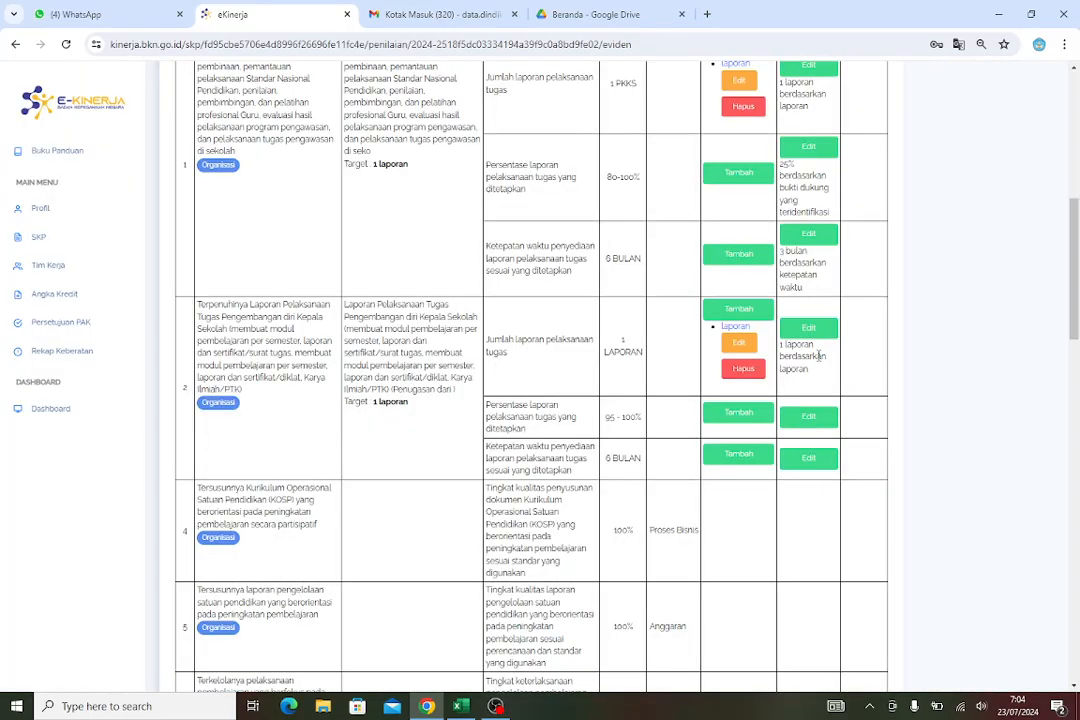
# Set the realisation of work result 2's second indicator to 25% with data source bukti dukung yang teridentifikasi
pyautogui.click(808, 416)
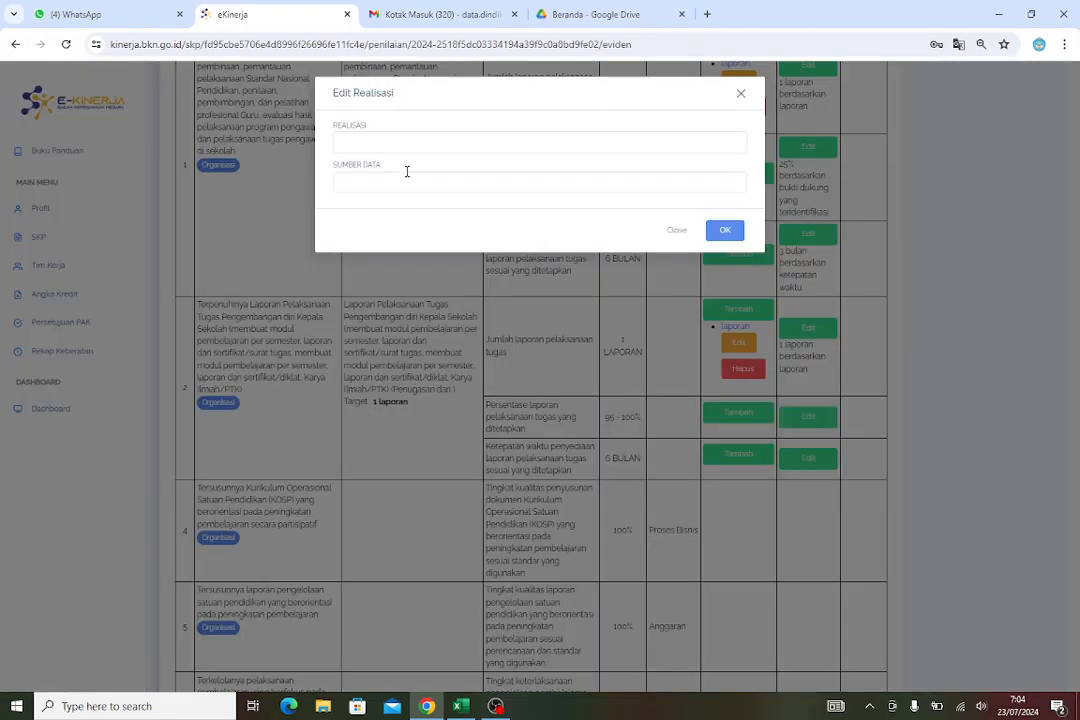
pyautogui.click(402, 141)
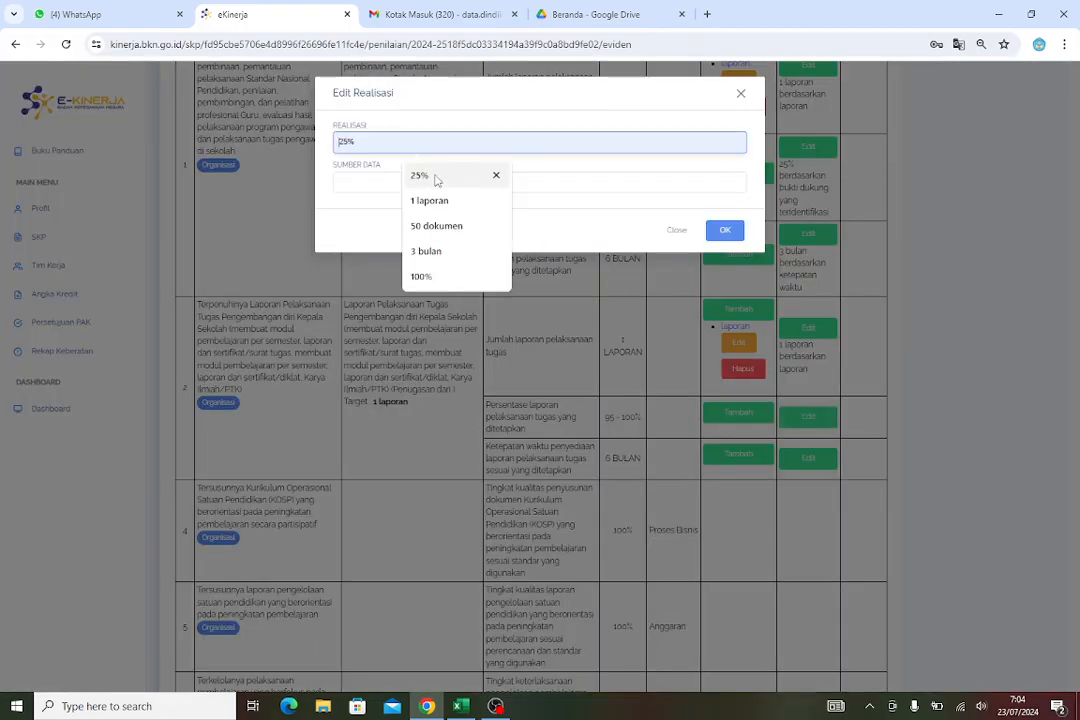
pyautogui.click(390, 175)
pyautogui.click(369, 179)
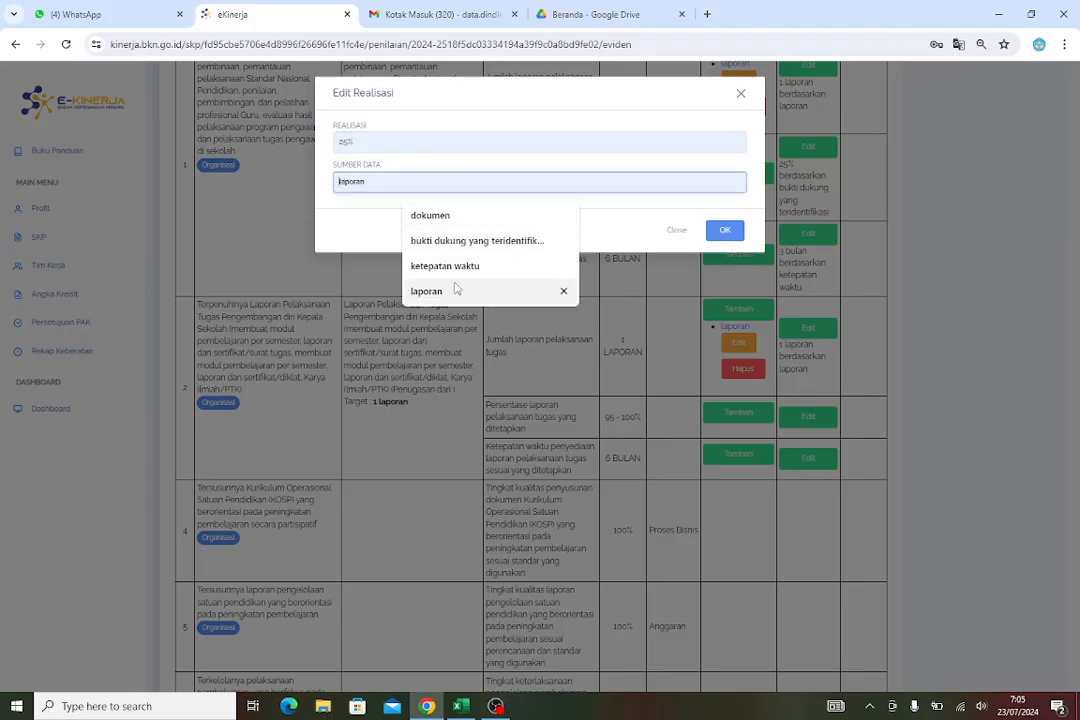
pyautogui.click(470, 241)
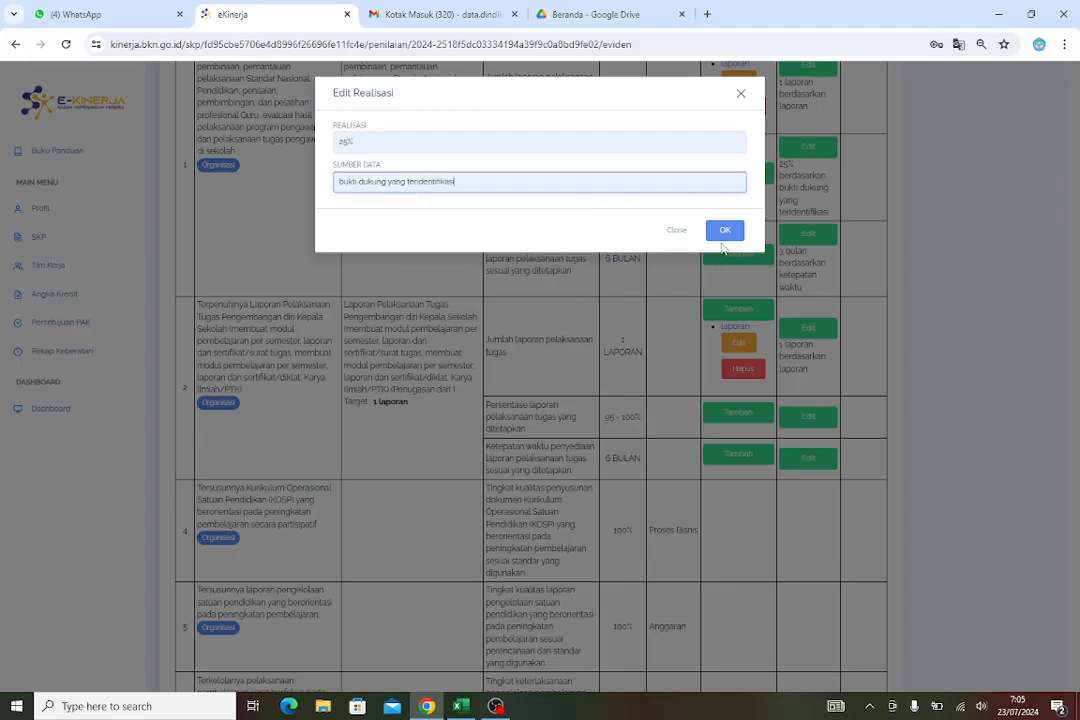
pyautogui.click(738, 240)
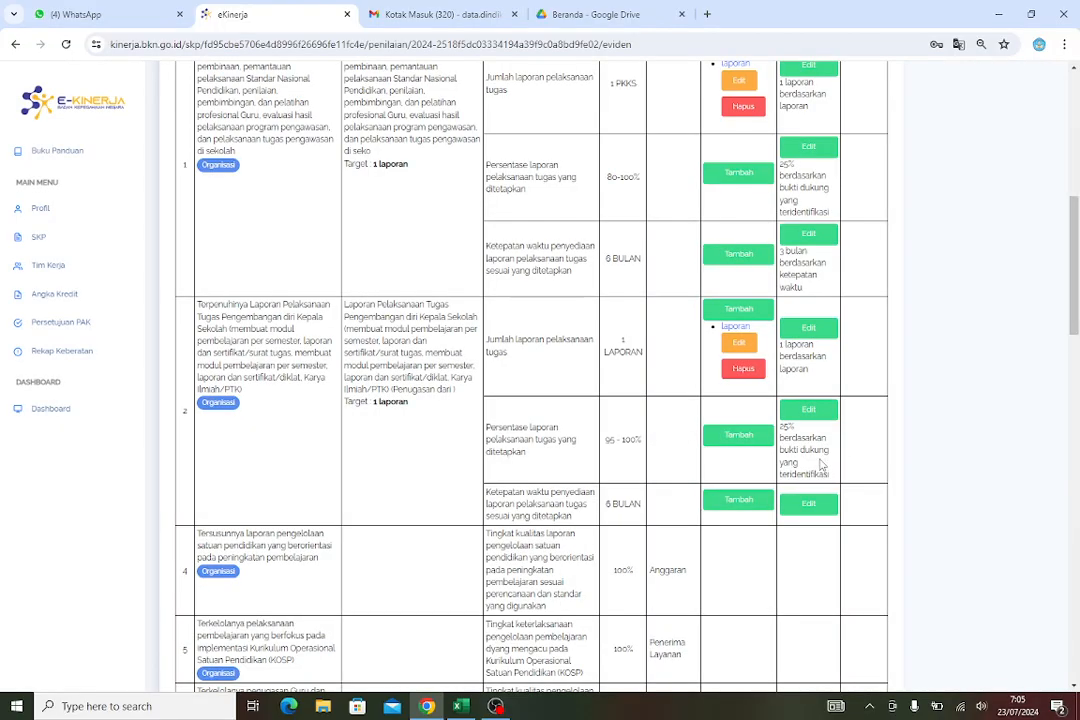
# Set the realisation of work result 2's third indicator to 3 bulan with data source ketepatan waktu
pyautogui.click(820, 505)
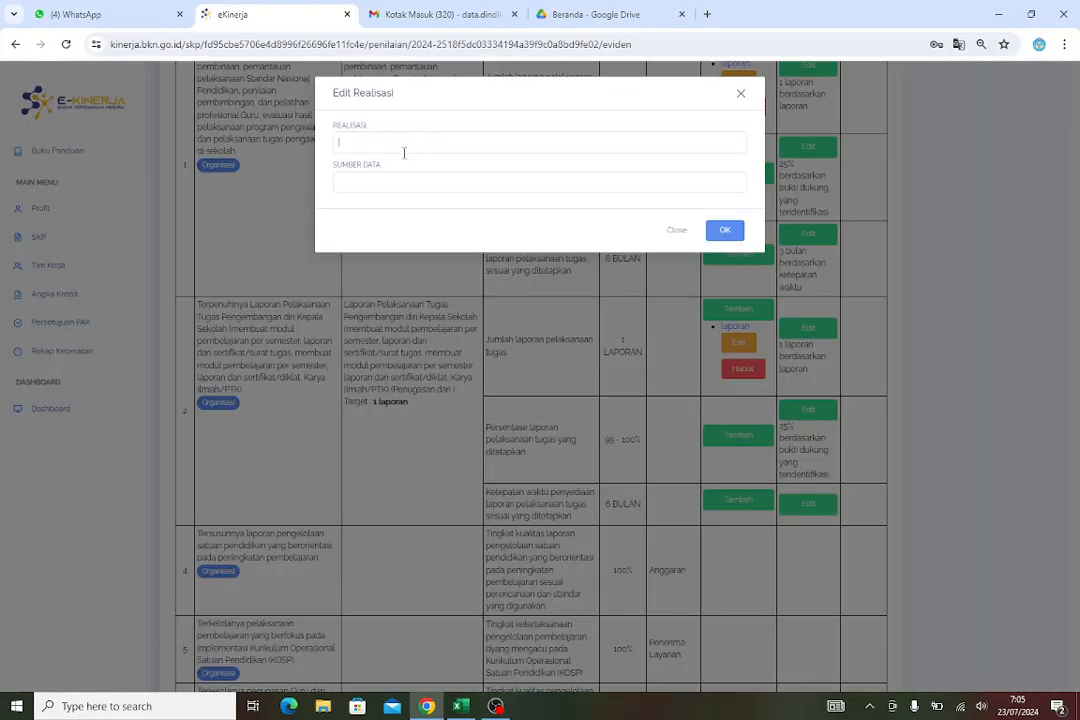
pyautogui.click(404, 152)
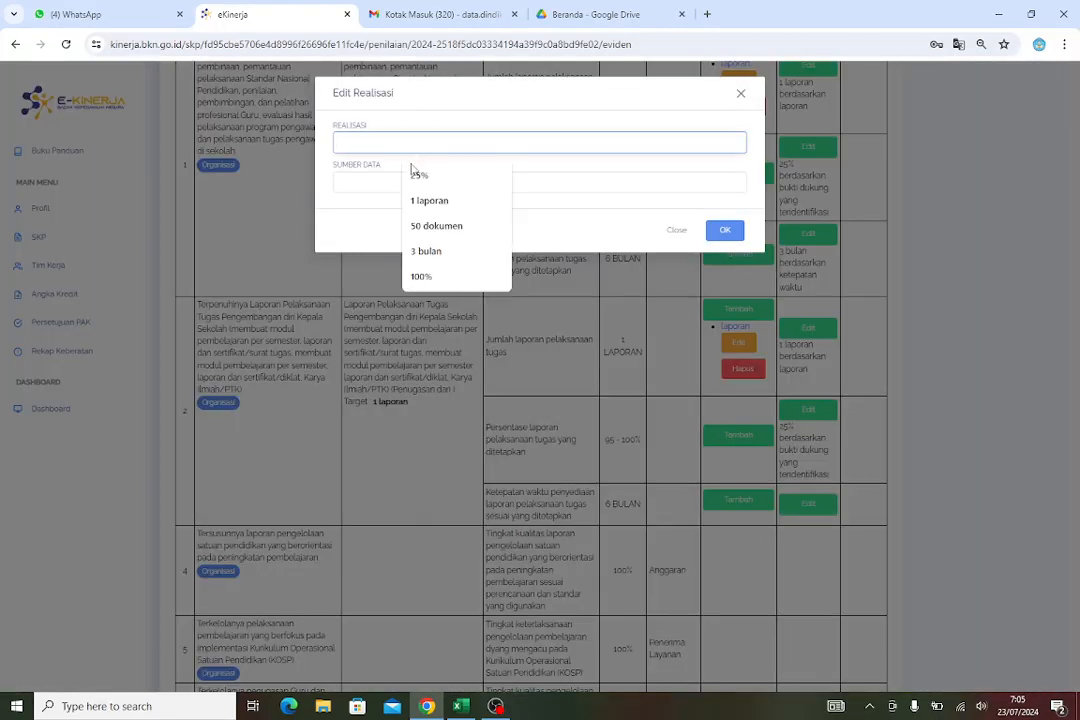
pyautogui.click(434, 251)
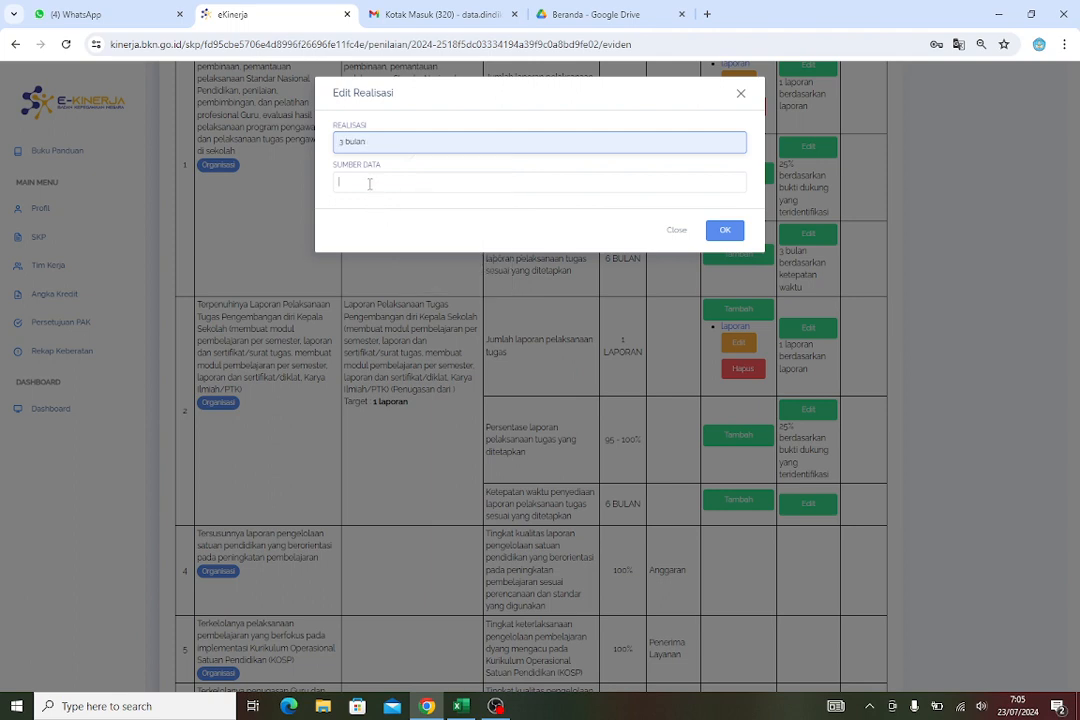
pyautogui.click(369, 184)
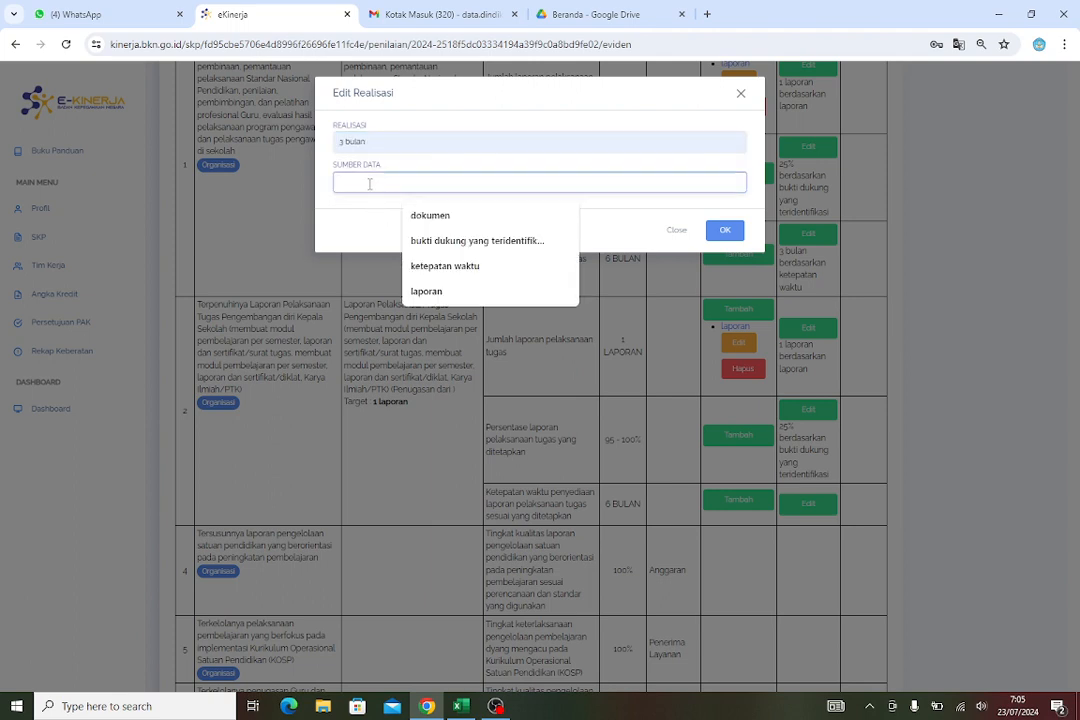
pyautogui.click(459, 271)
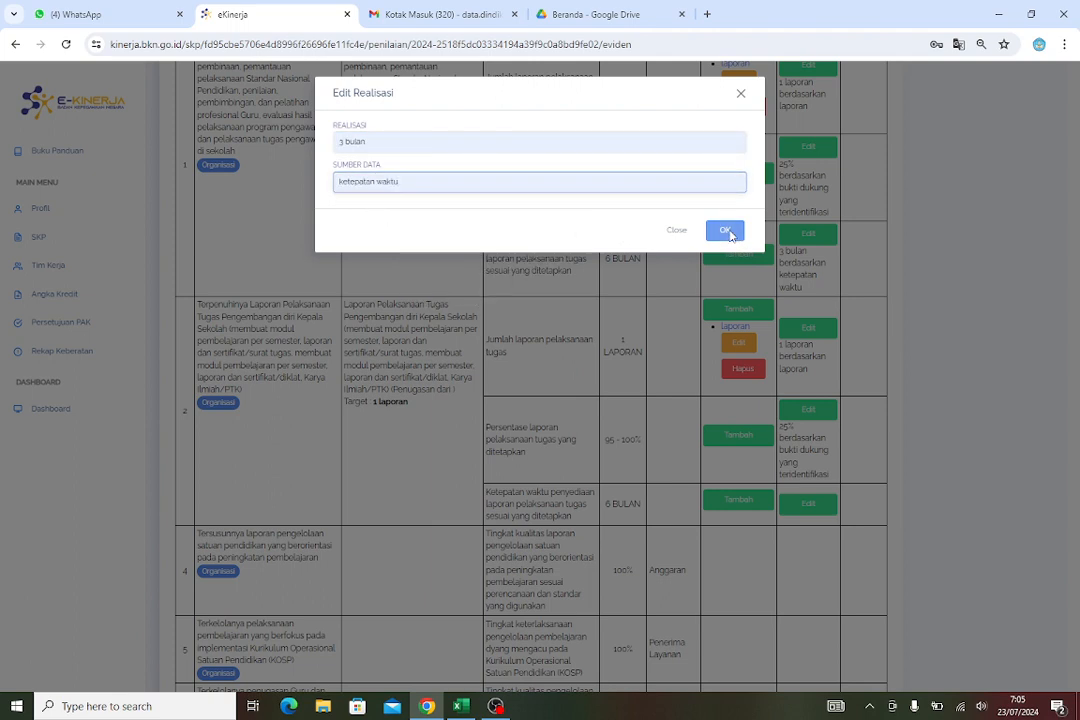
pyautogui.click(726, 231)
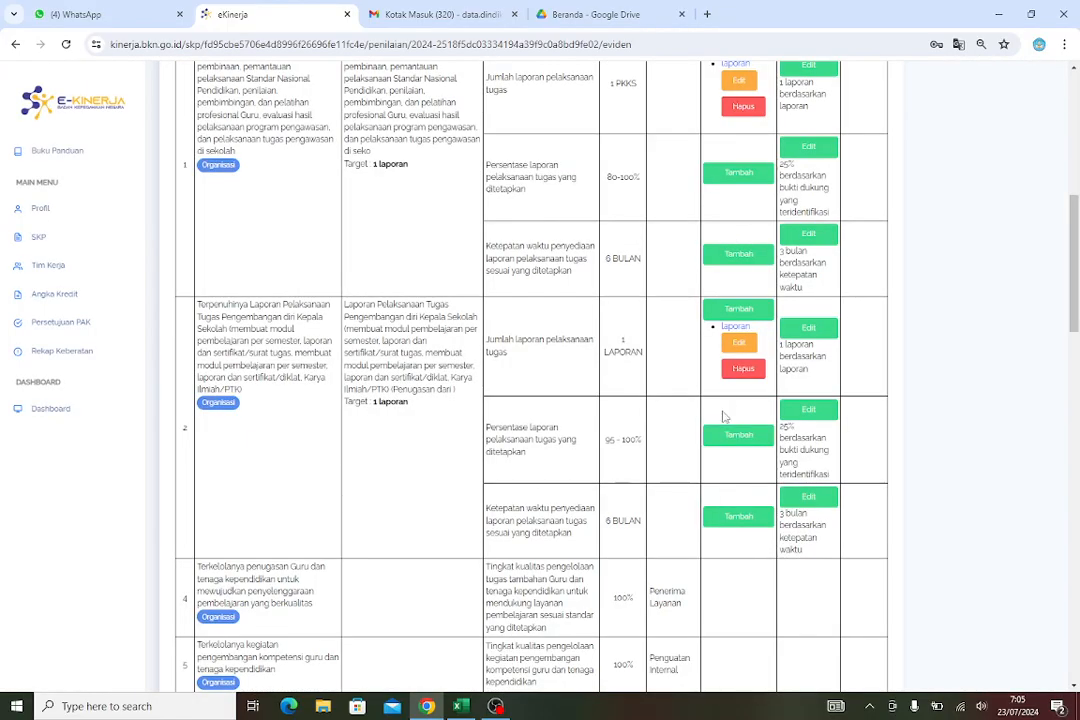
# Review the filled-in evidence and realisation table, then return to the SKP assessment page
pyautogui.scroll(2, 724, 416)
pyautogui.scroll(4, 721, 416)
pyautogui.scroll(-5, 718, 380)
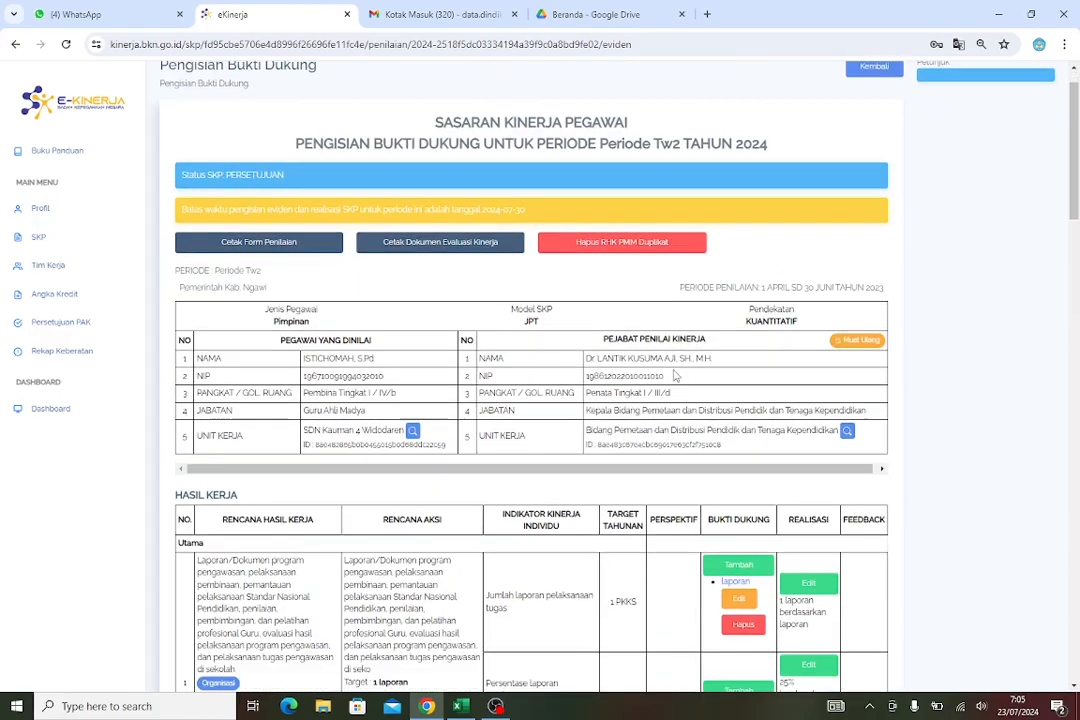
pyautogui.scroll(-4, 725, 344)
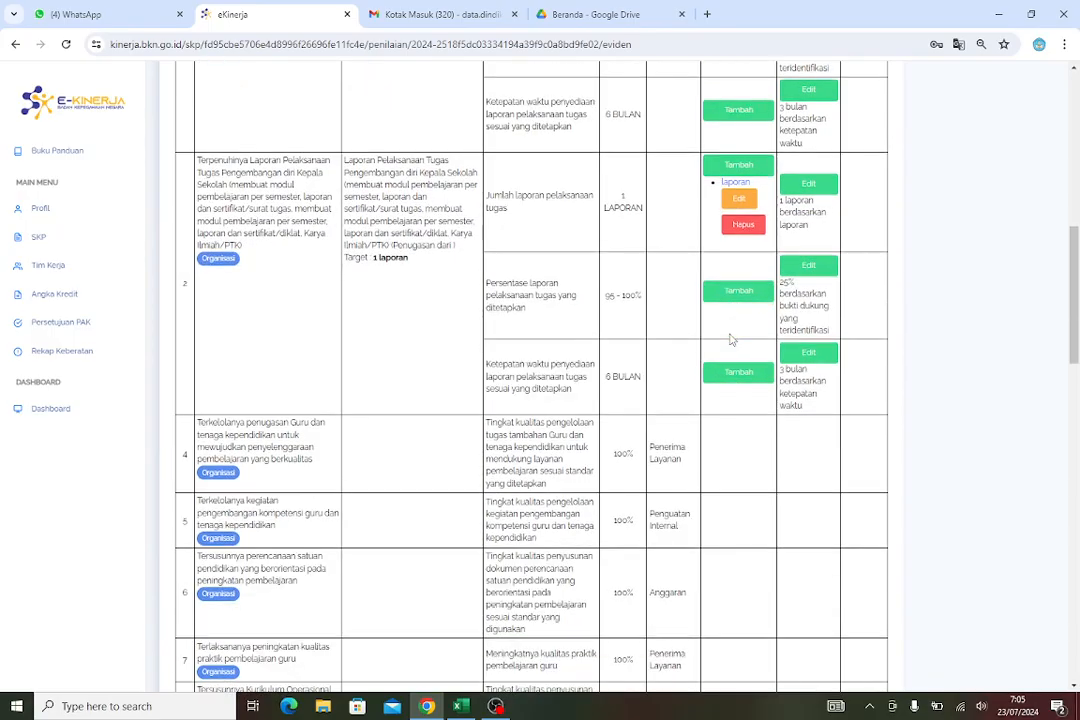
pyautogui.scroll(-15, 737, 336)
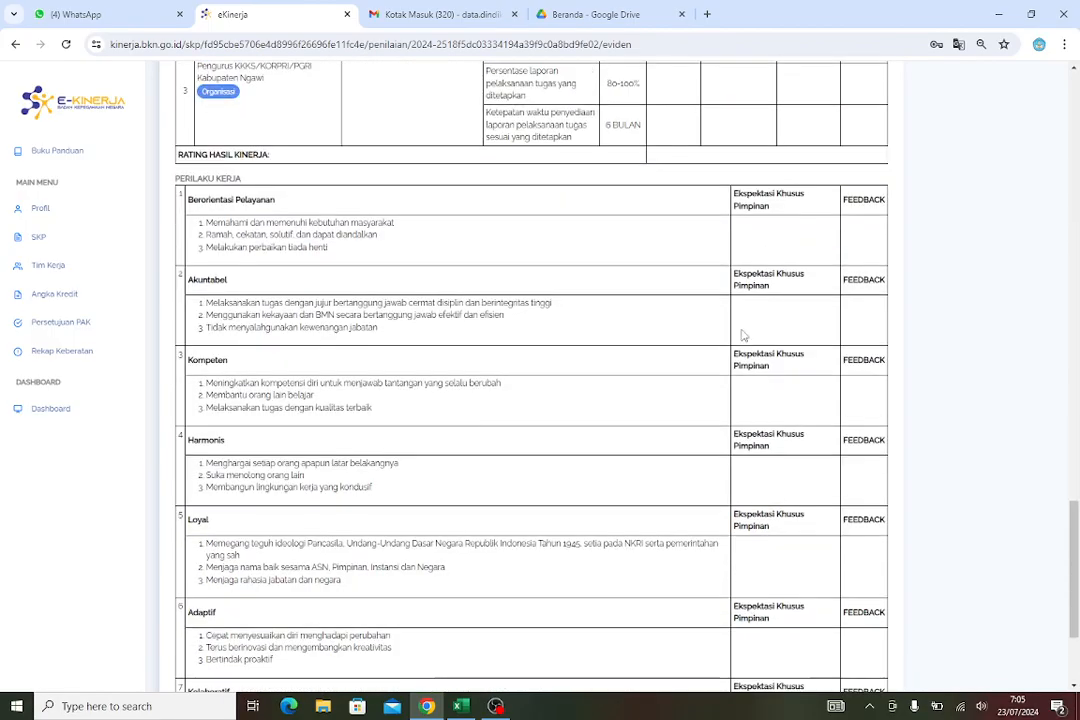
pyautogui.scroll(20, 745, 334)
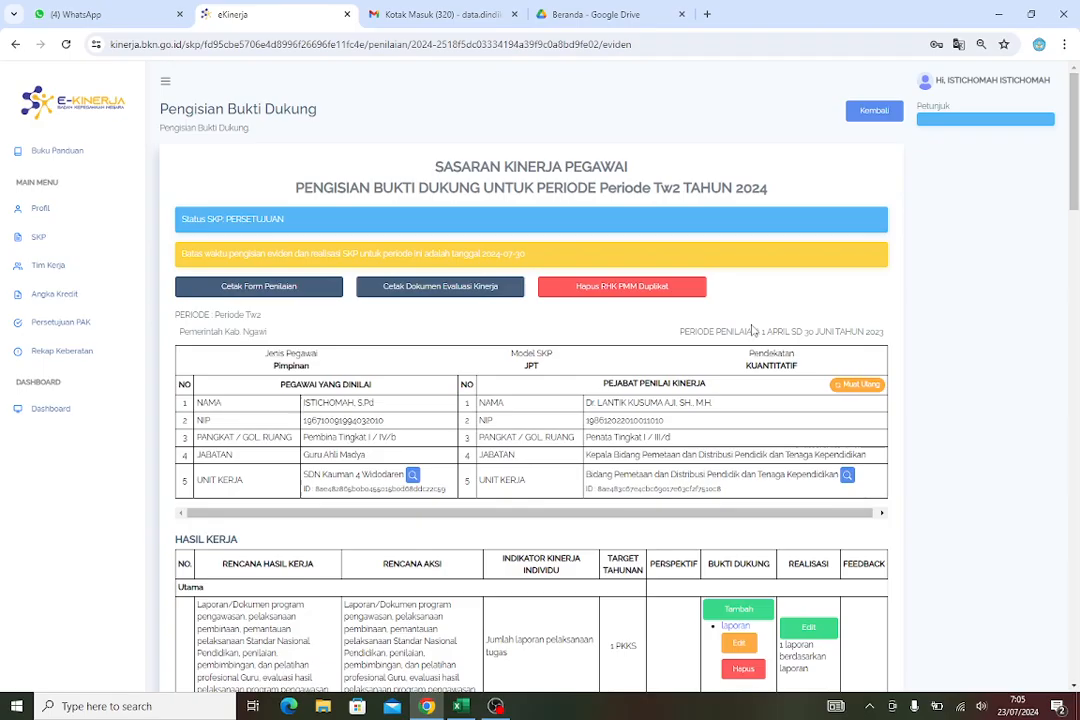
pyautogui.click(876, 114)
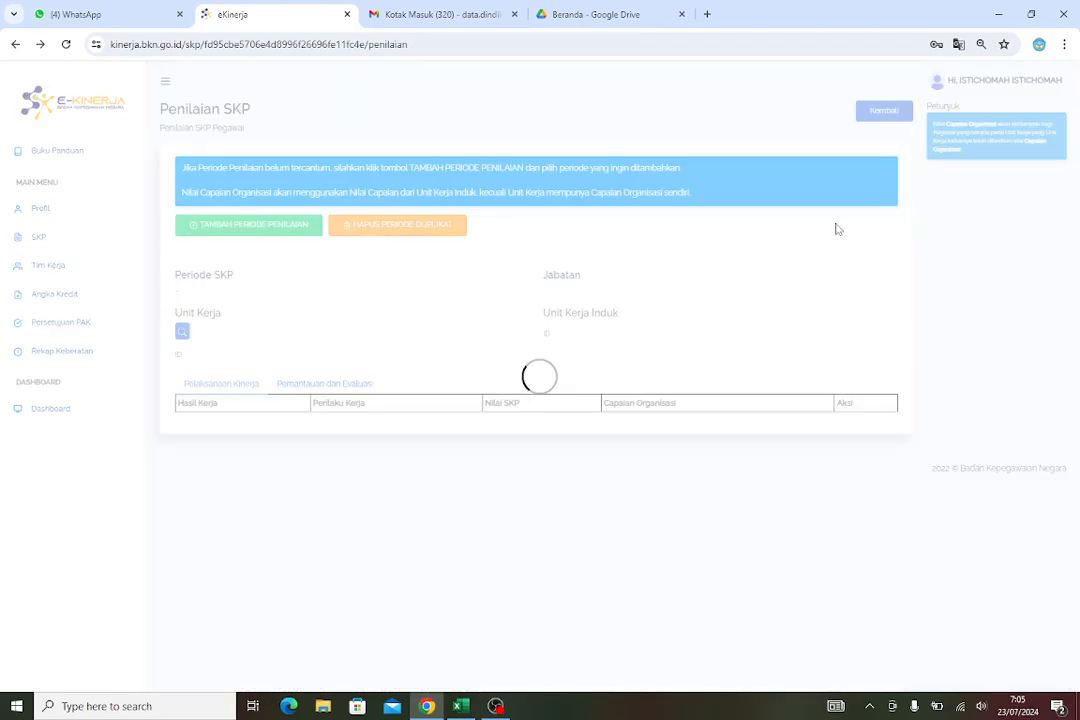
# Log out of the subordinate's e-Kinerja account and open the MyASN sign-in page
pyautogui.scroll(-1, 755, 307)
pyautogui.scroll(-2, 755, 307)
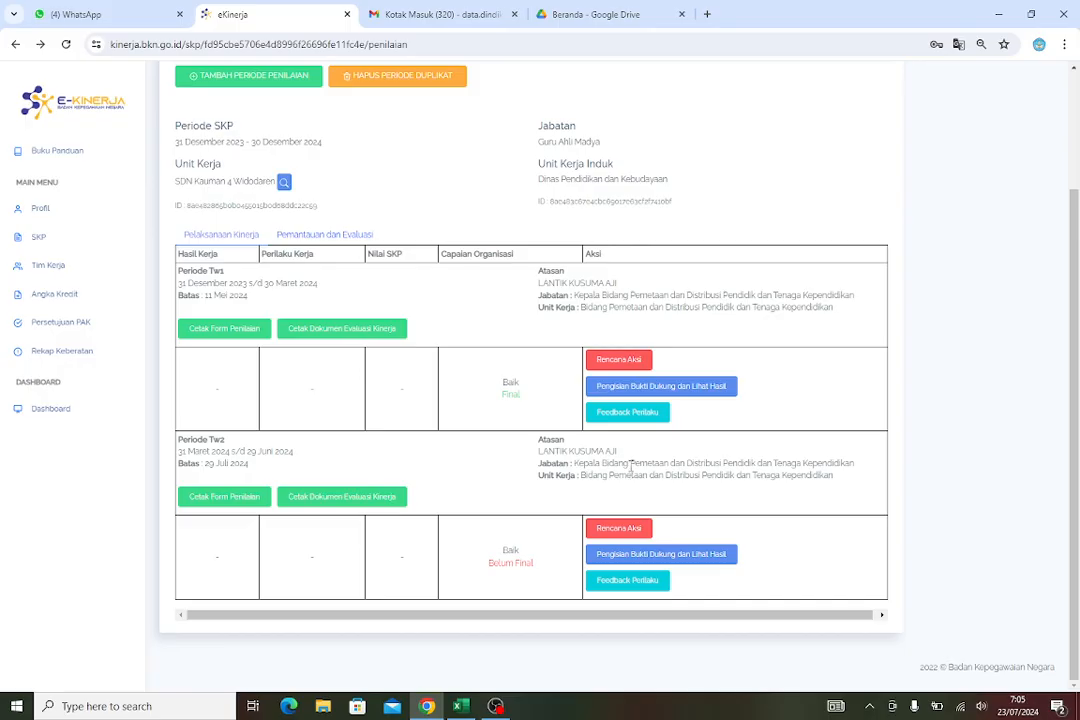
pyautogui.scroll(2, 631, 468)
pyautogui.scroll(-2, 625, 440)
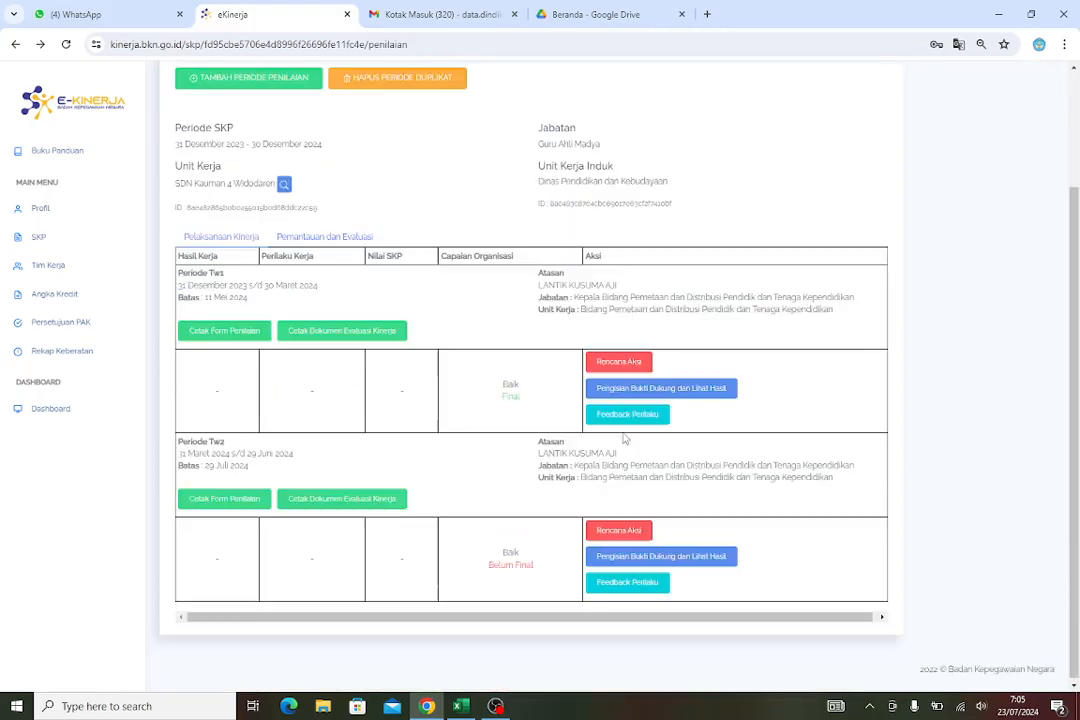
pyautogui.scroll(2, 858, 381)
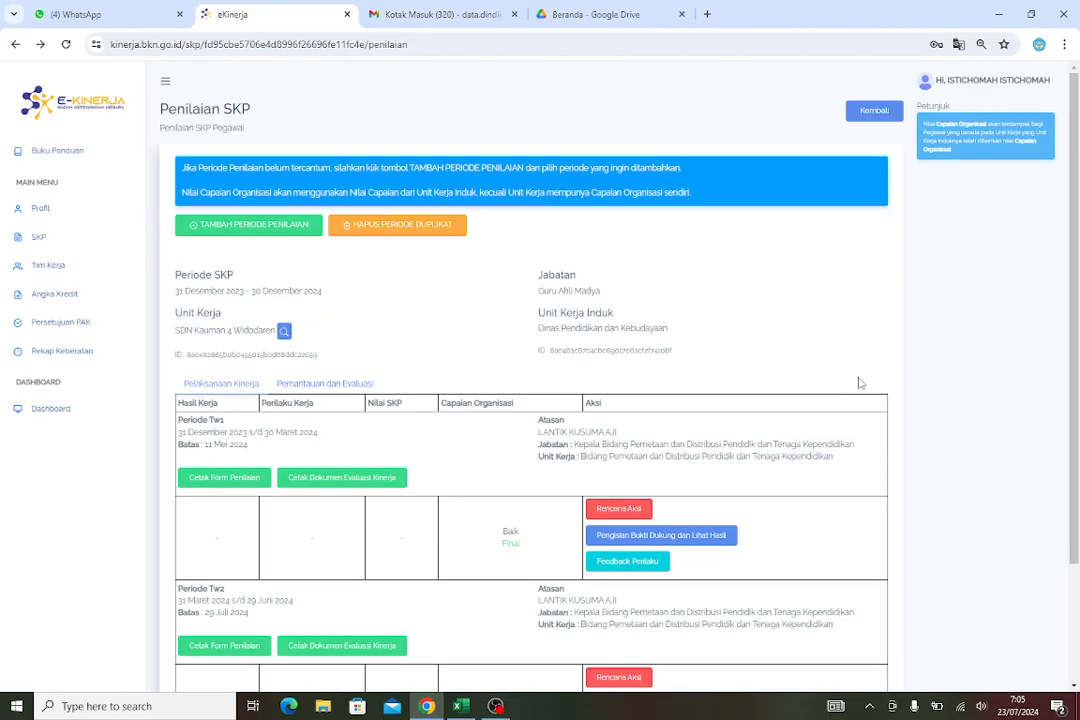
pyautogui.click(966, 88)
pyautogui.click(958, 84)
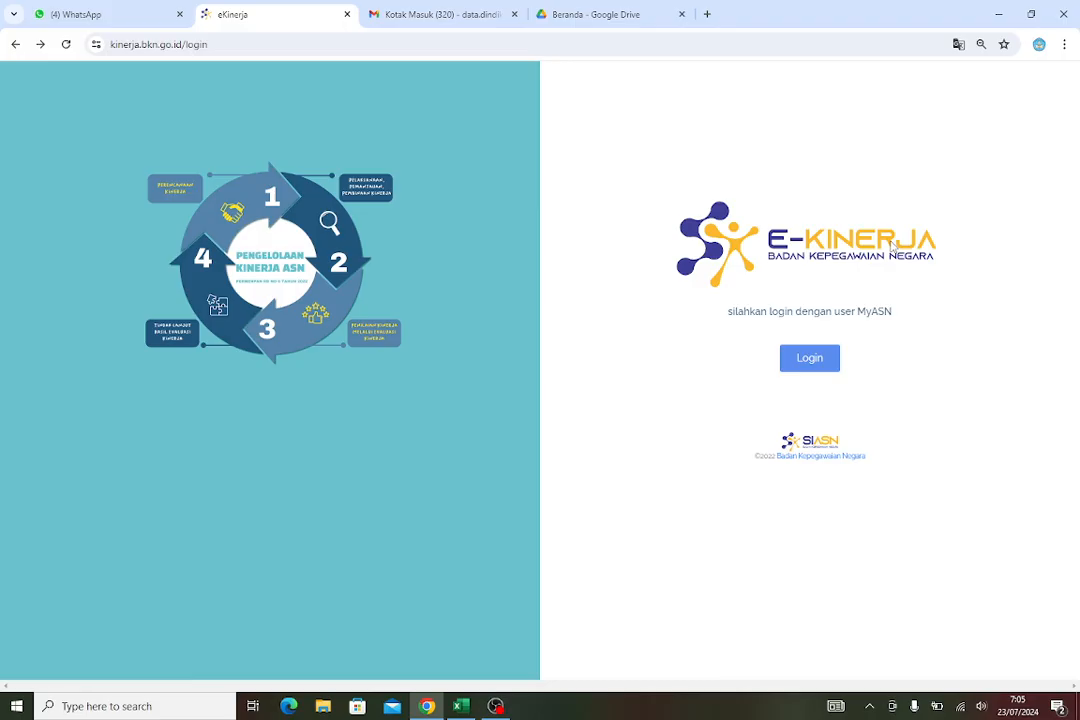
pyautogui.click(805, 366)
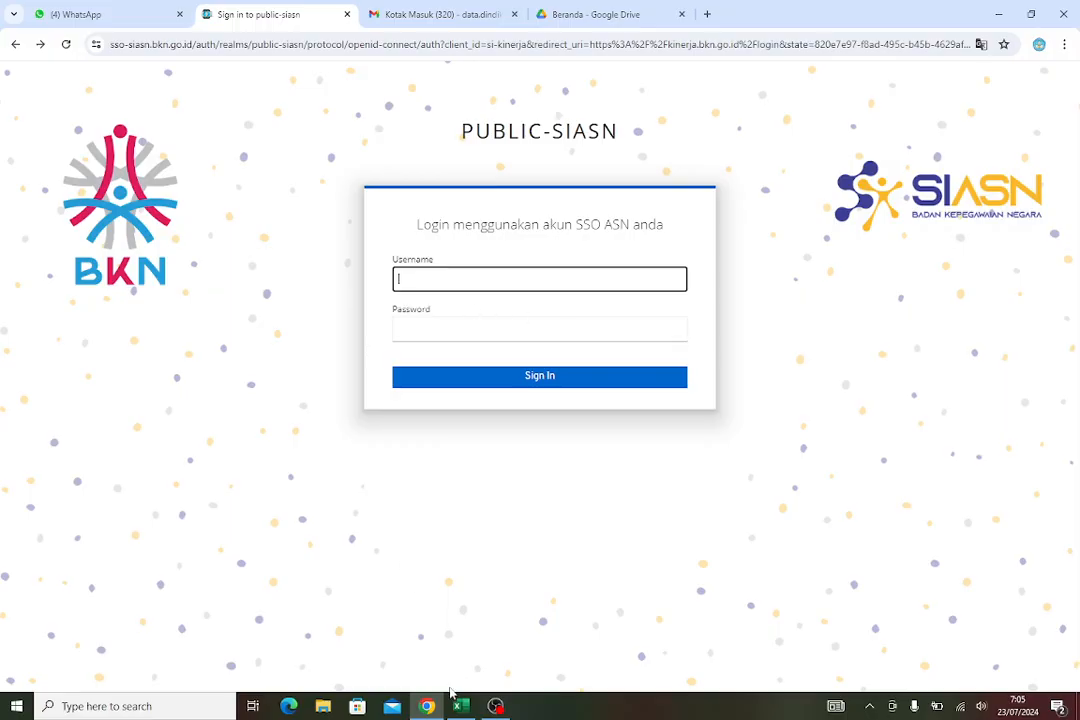
# Switch to Excel and copy the supervisor's NIP from cell F8
pyautogui.click(459, 707)
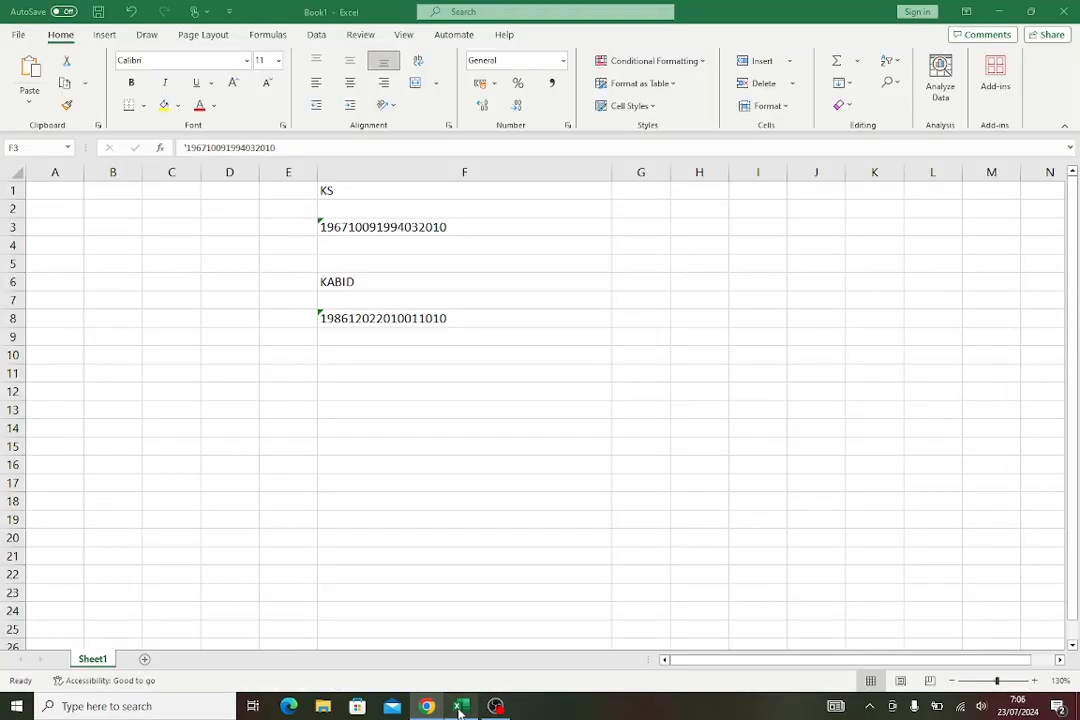
pyautogui.click(369, 317)
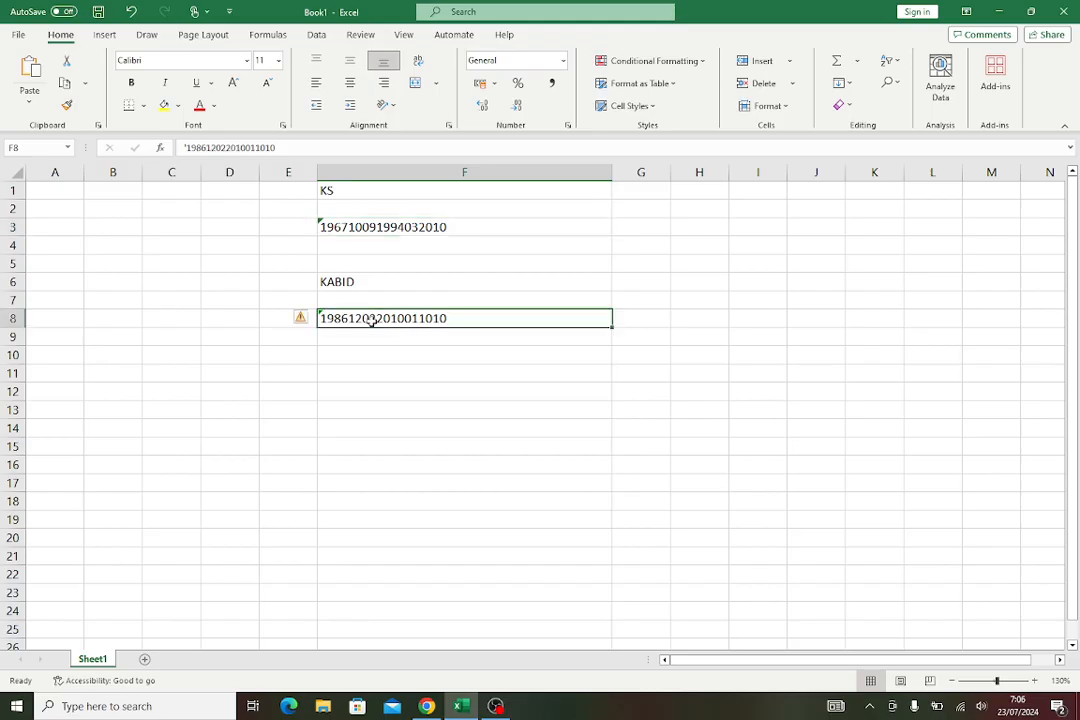
pyautogui.rightClick(372, 321)
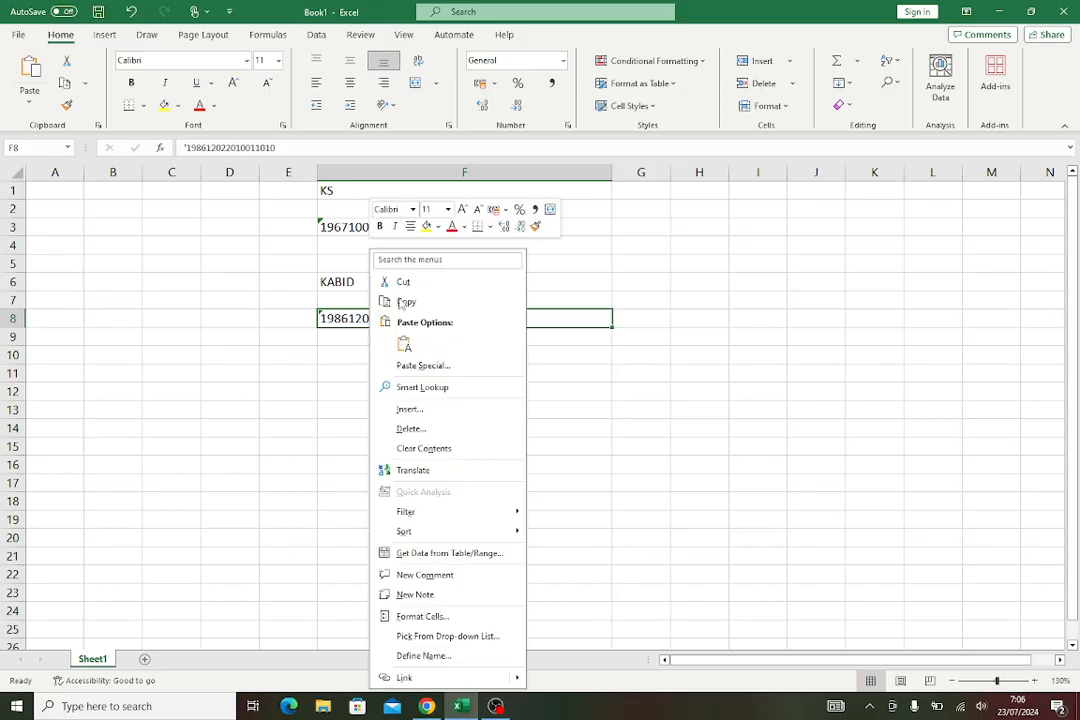
pyautogui.click(396, 301)
# Return to the browser and paste the supervisor's NIP into the sign-in username field
pyautogui.click(426, 706)
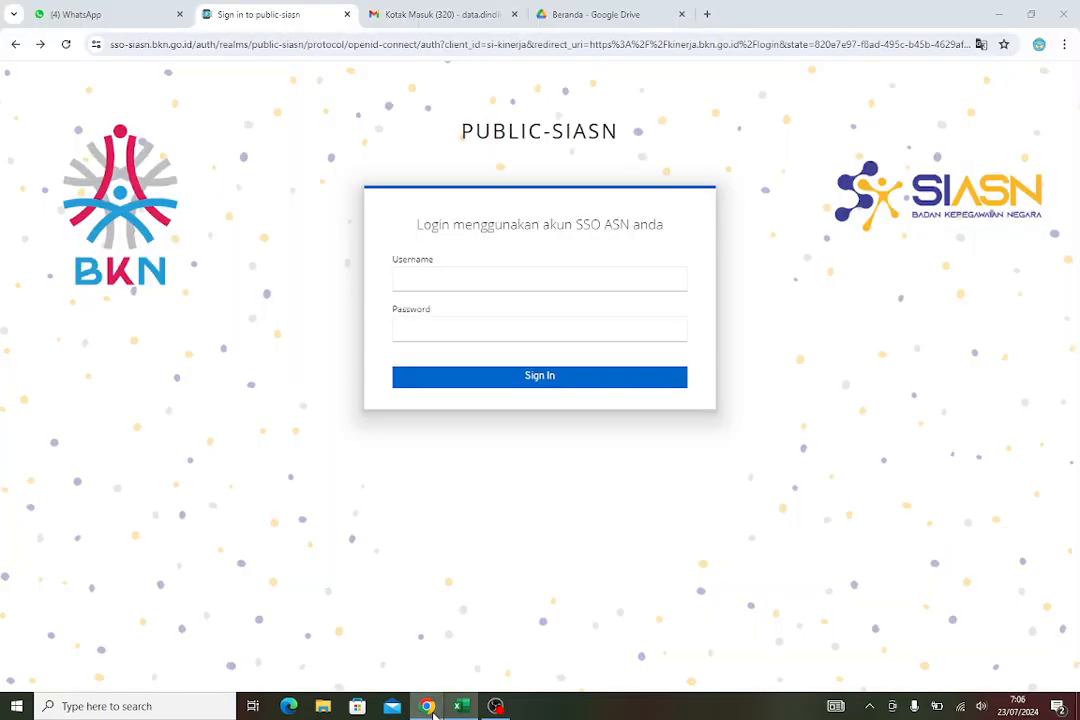
pyautogui.click(434, 279)
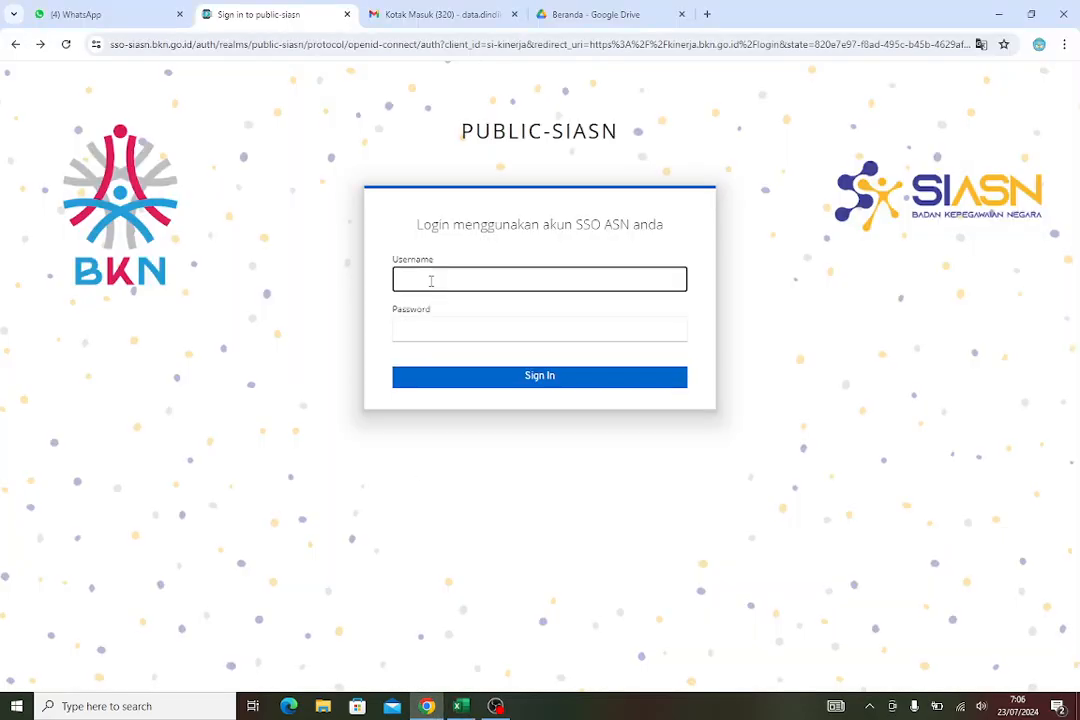
pyautogui.rightClick(431, 282)
pyautogui.click(465, 421)
# Enter the supervisor's account password
pyautogui.click(439, 328)
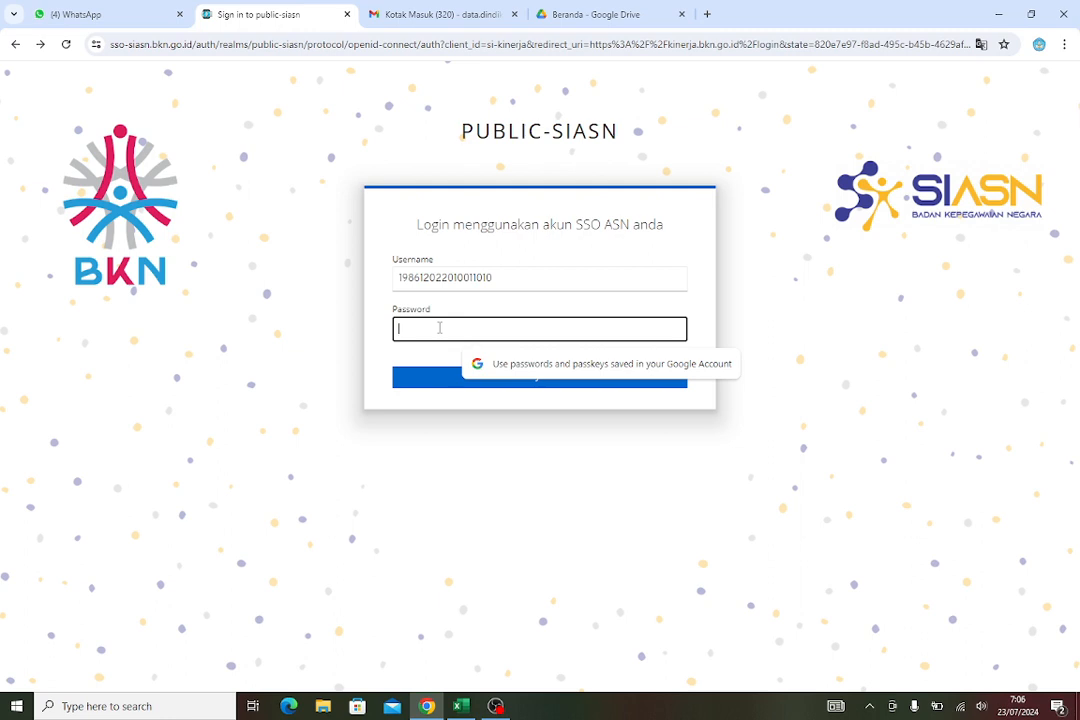
pyautogui.write('•')
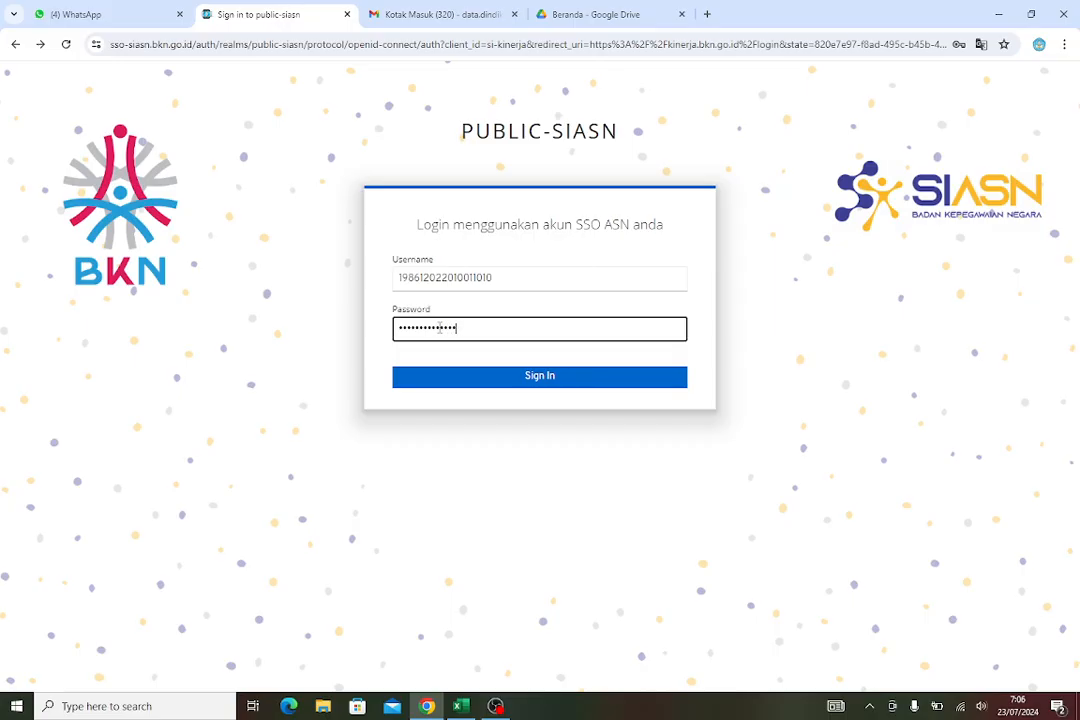
# Sign in as the supervisor, open the assessment of the 31 Desember 2023 – 30 Desember 2024 SKP and its Pemantauan dan Evaluasi section
pyautogui.press('Return')
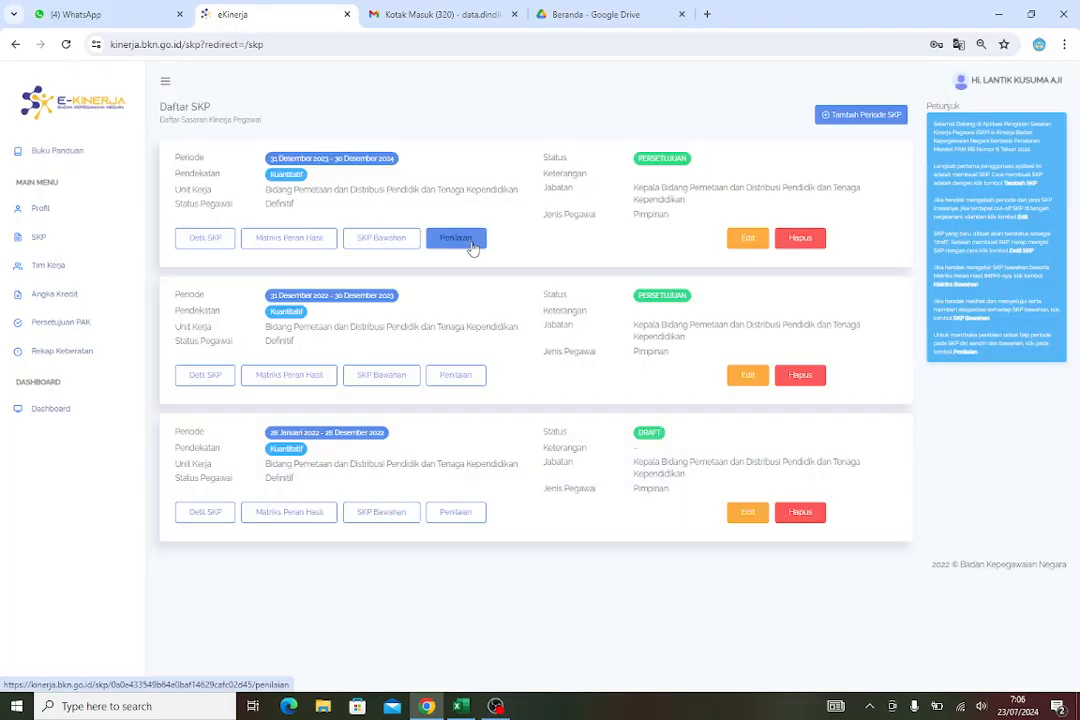
pyautogui.click(472, 248)
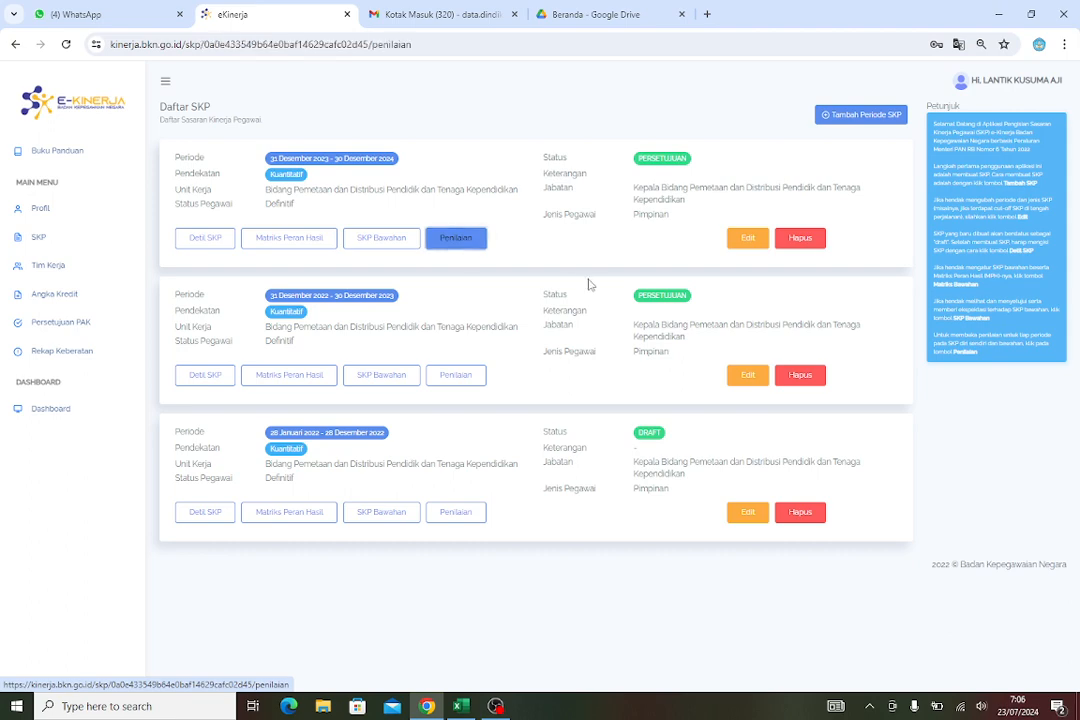
pyautogui.scroll(-3, 440, 460)
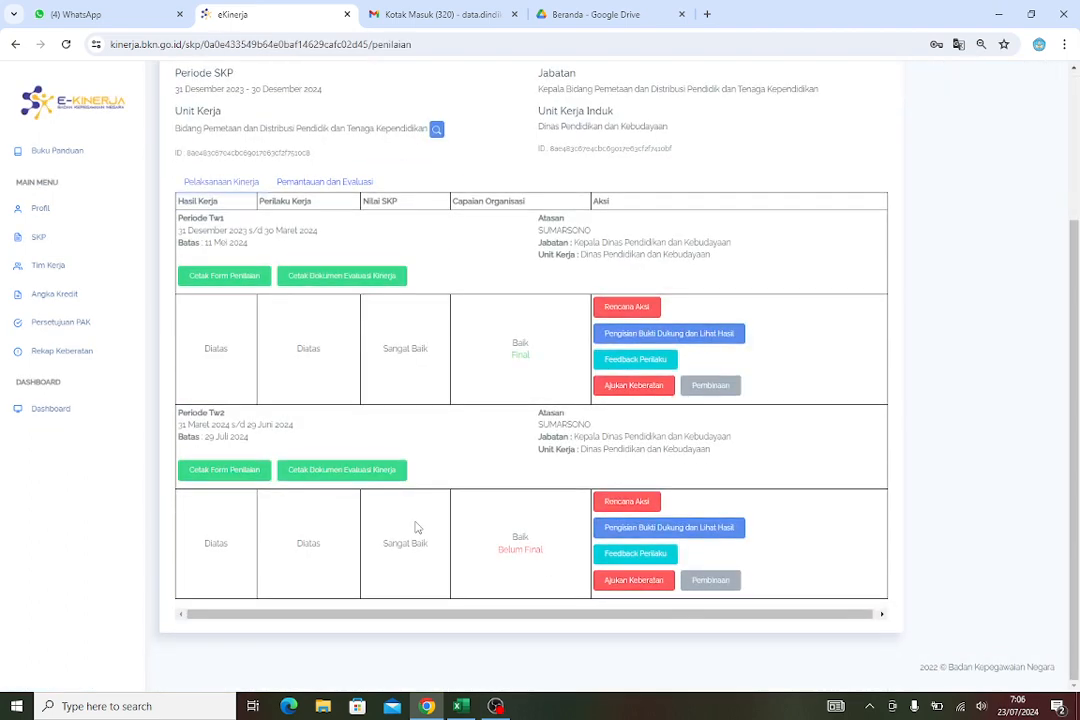
pyautogui.click(345, 182)
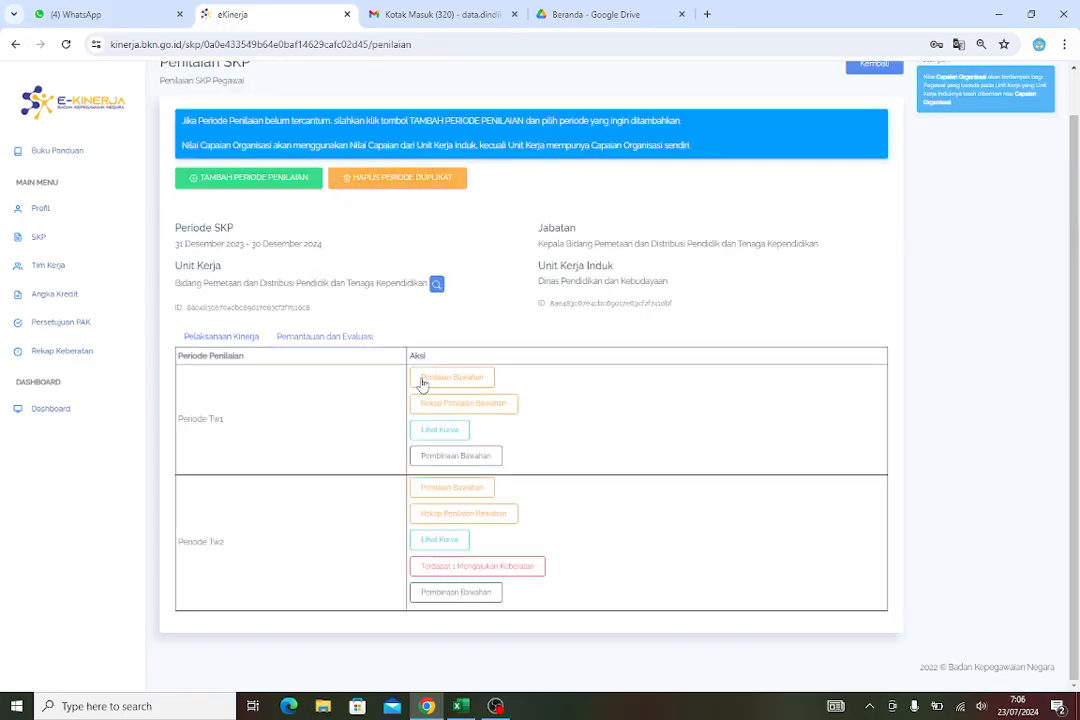
# Open the subordinate assessment for Periode Tw2 and select the subordinate by searching "ist"
pyautogui.click(463, 490)
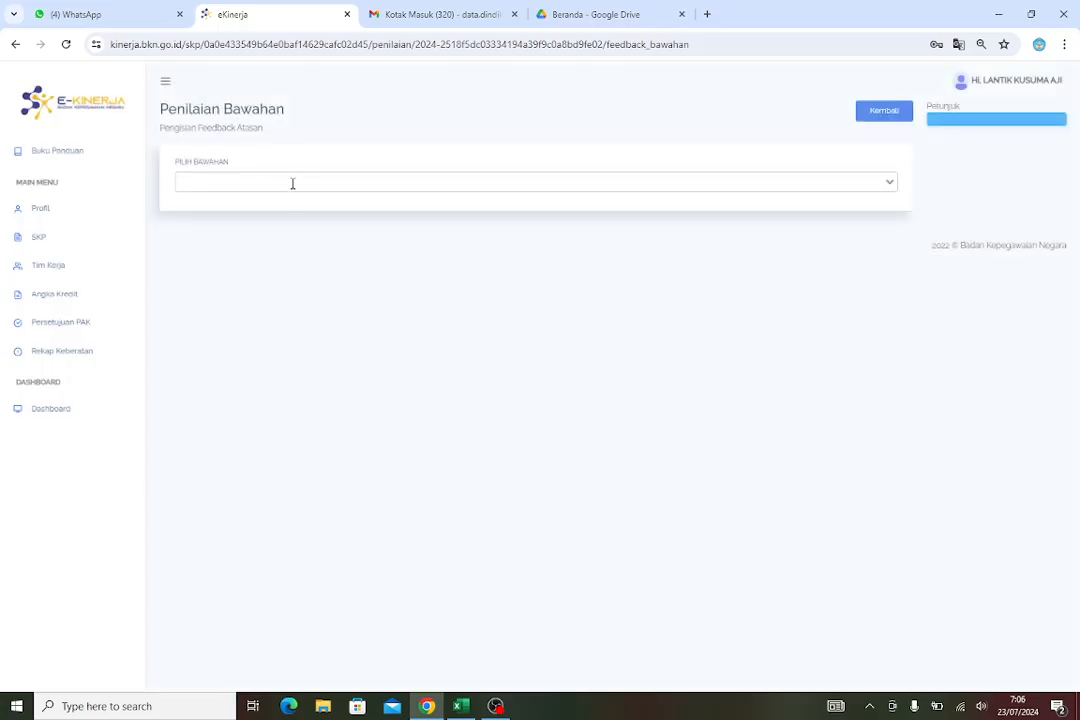
pyautogui.click(215, 184)
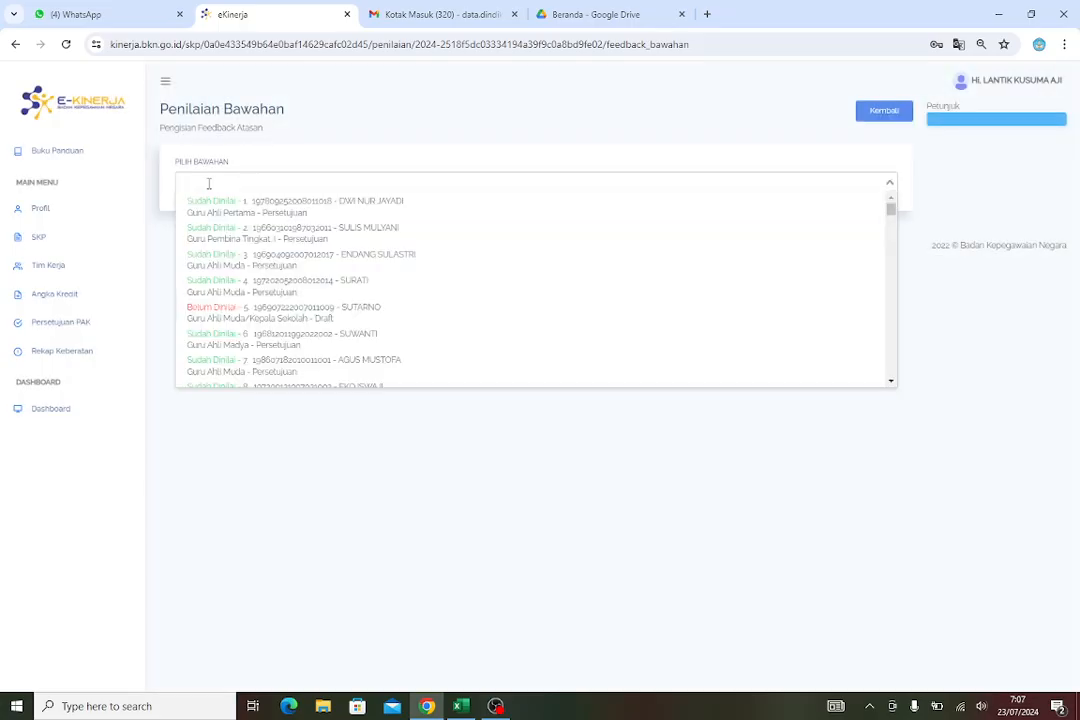
pyautogui.write('isti')
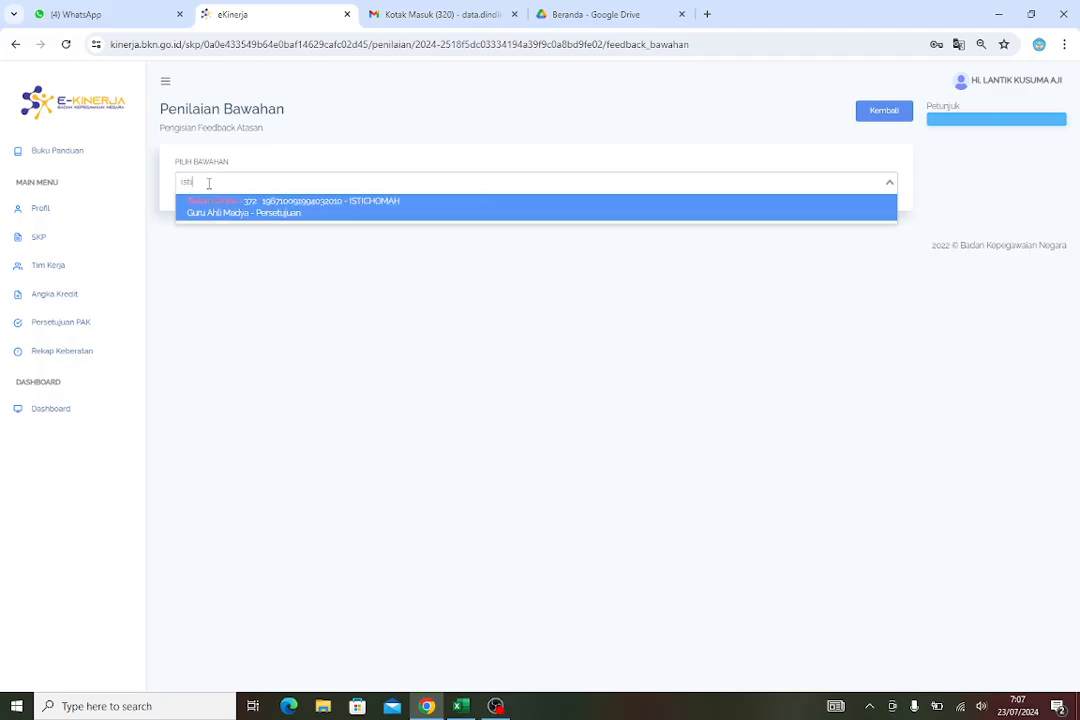
pyautogui.click(345, 212)
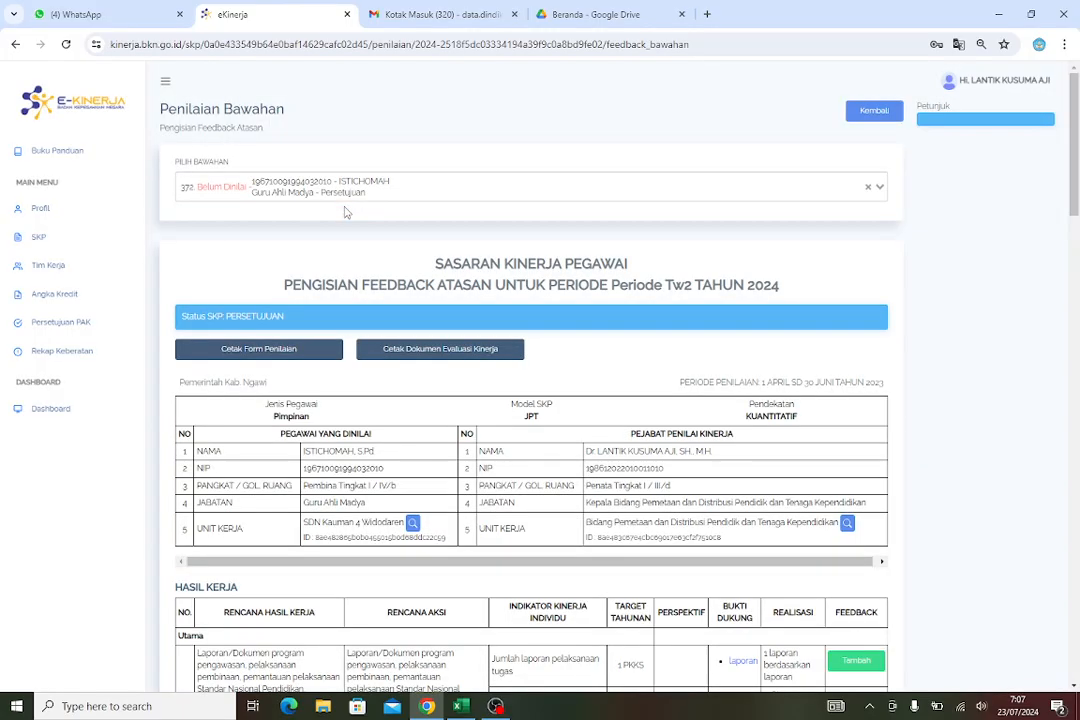
# Review the subordinate's Tw2 work results and work behaviour sections
pyautogui.scroll(-5, 637, 398)
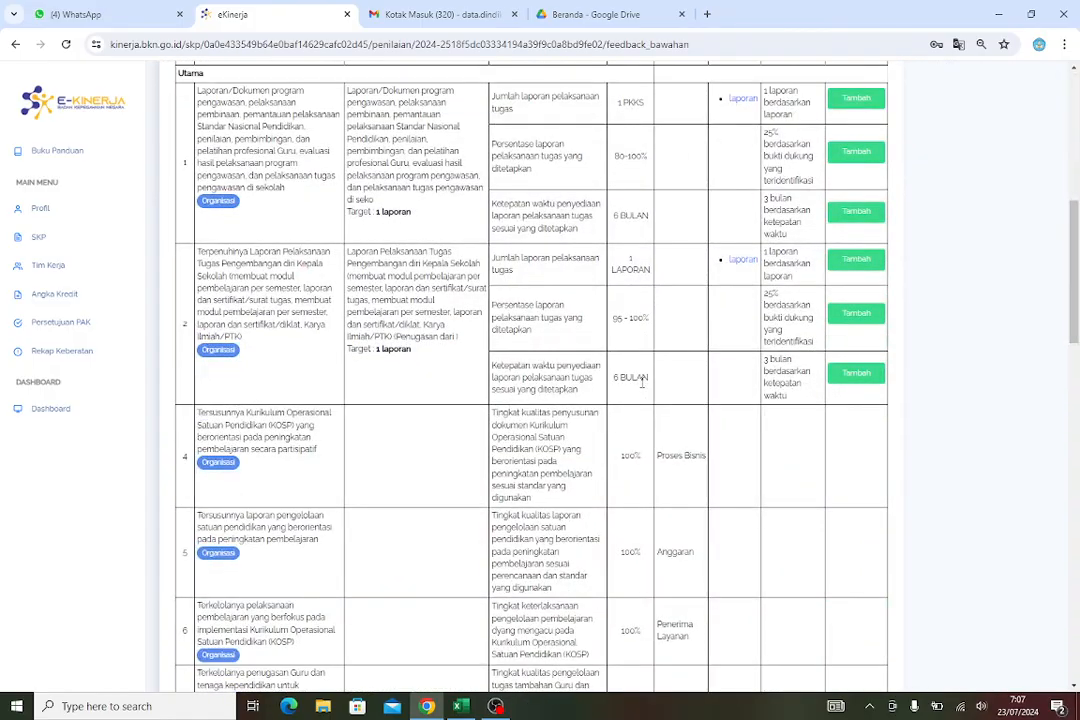
pyautogui.scroll(4, 641, 380)
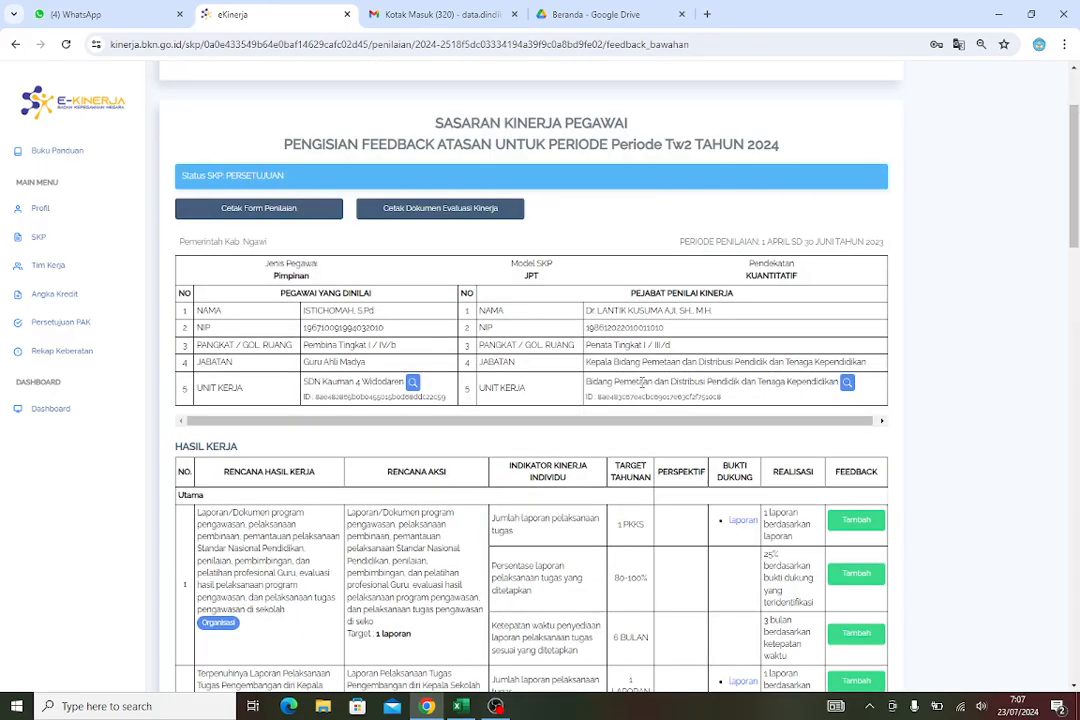
pyautogui.scroll(-3, 370, 352)
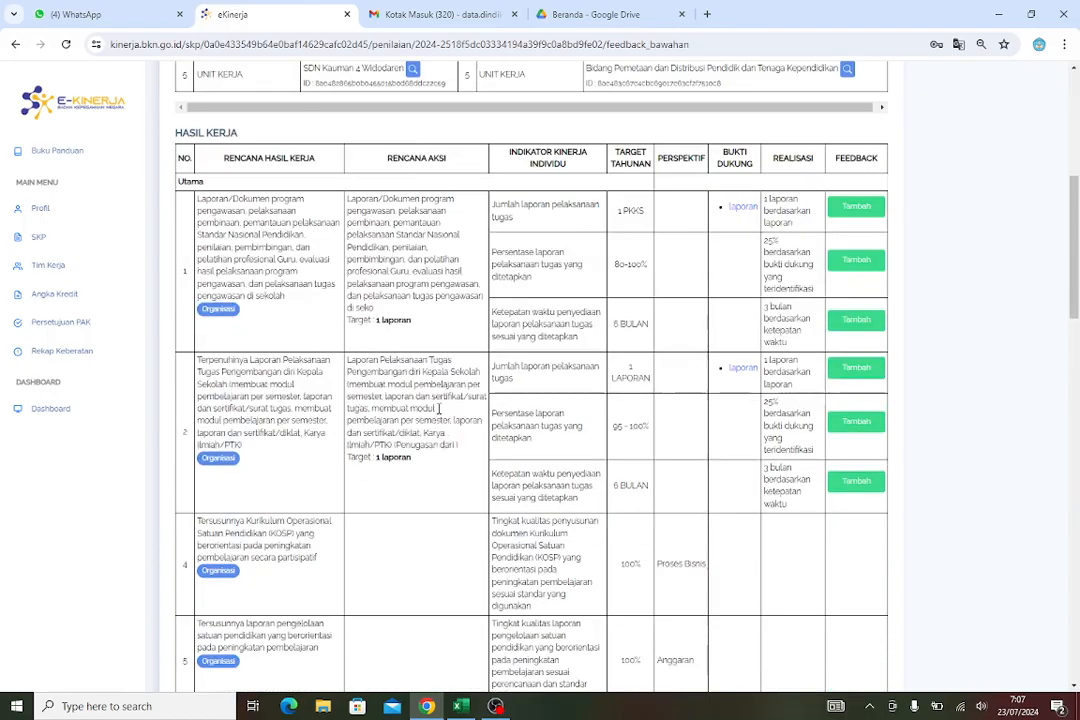
pyautogui.scroll(-10, 439, 413)
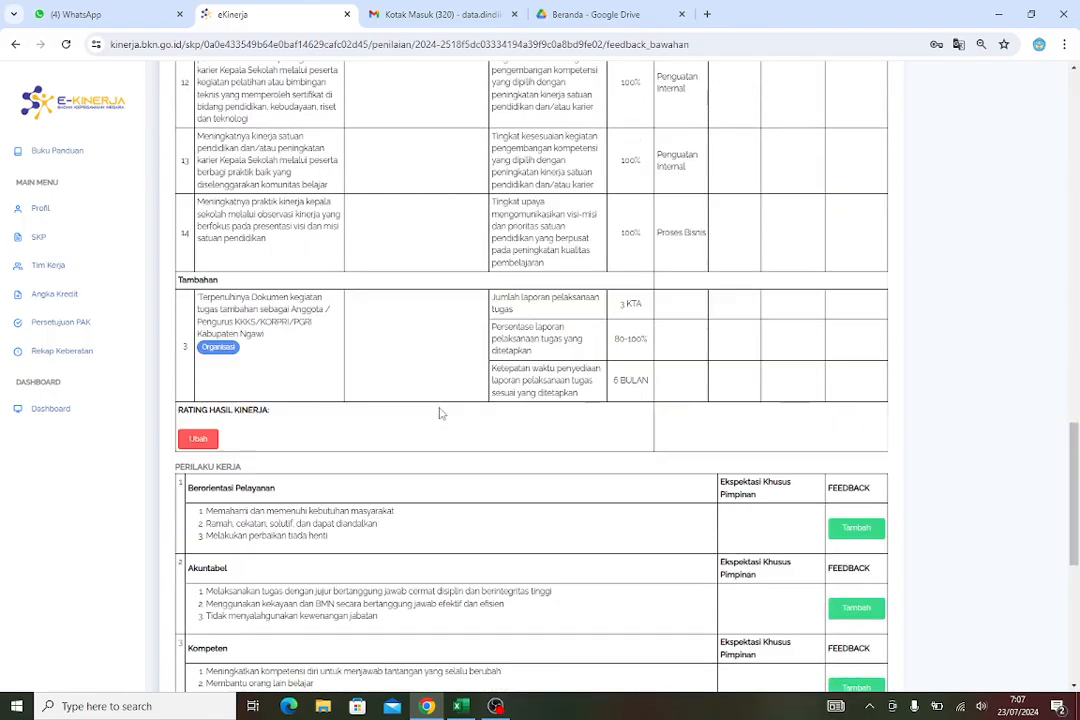
pyautogui.scroll(10, 441, 413)
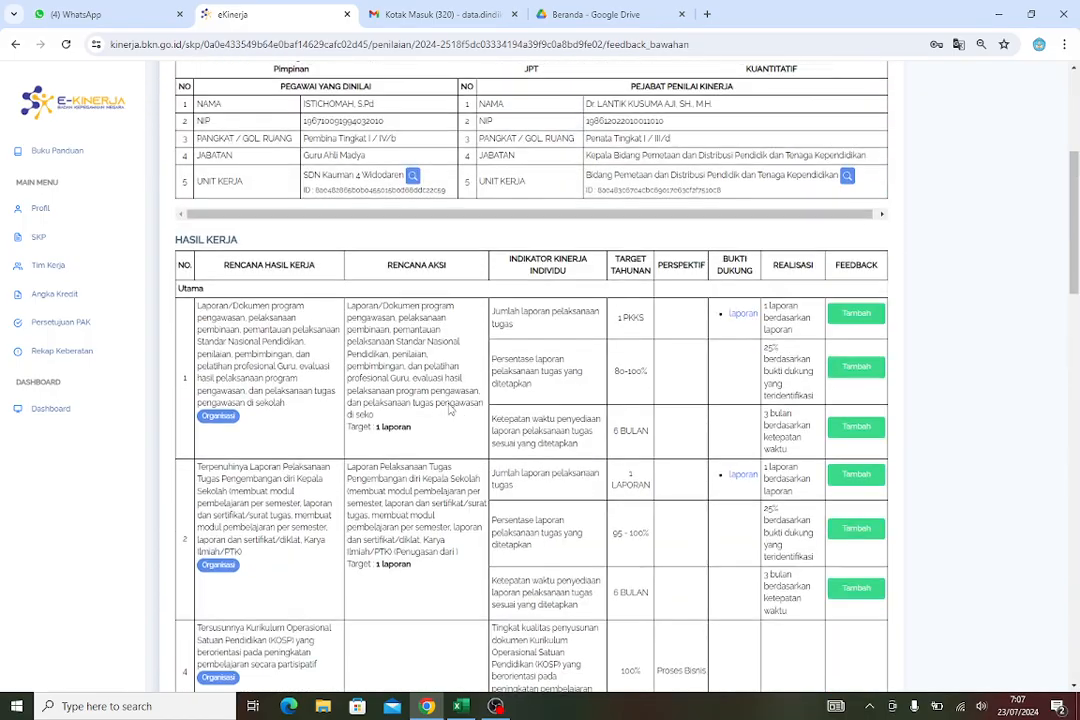
pyautogui.scroll(-2, 857, 552)
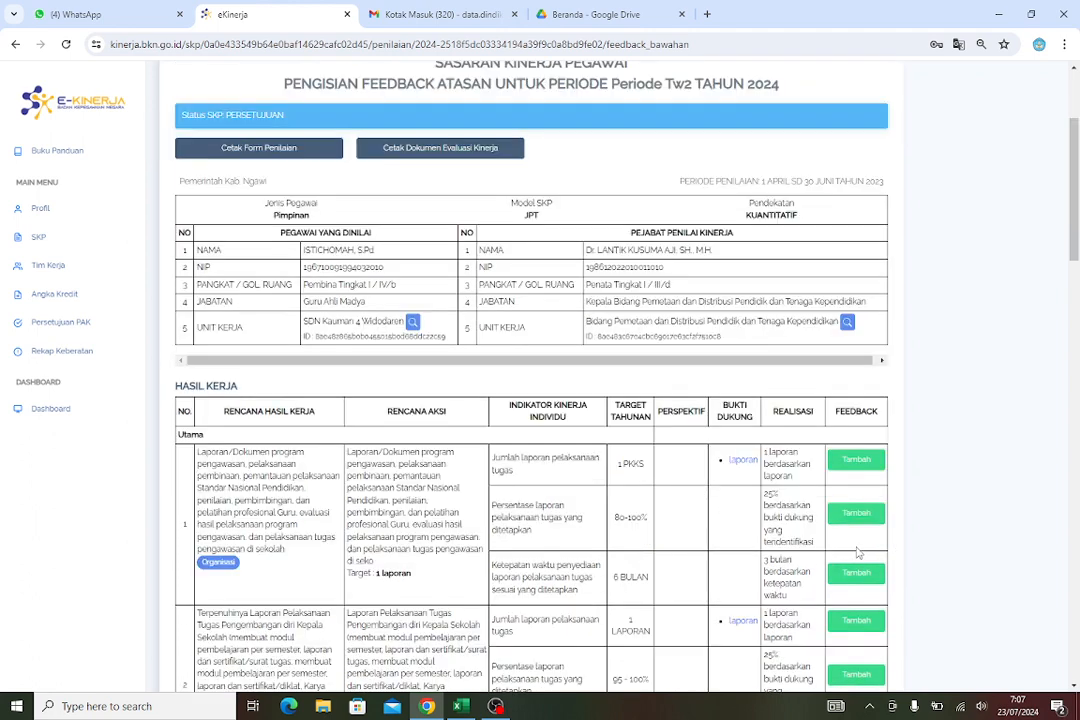
pyautogui.scroll(-1, 852, 474)
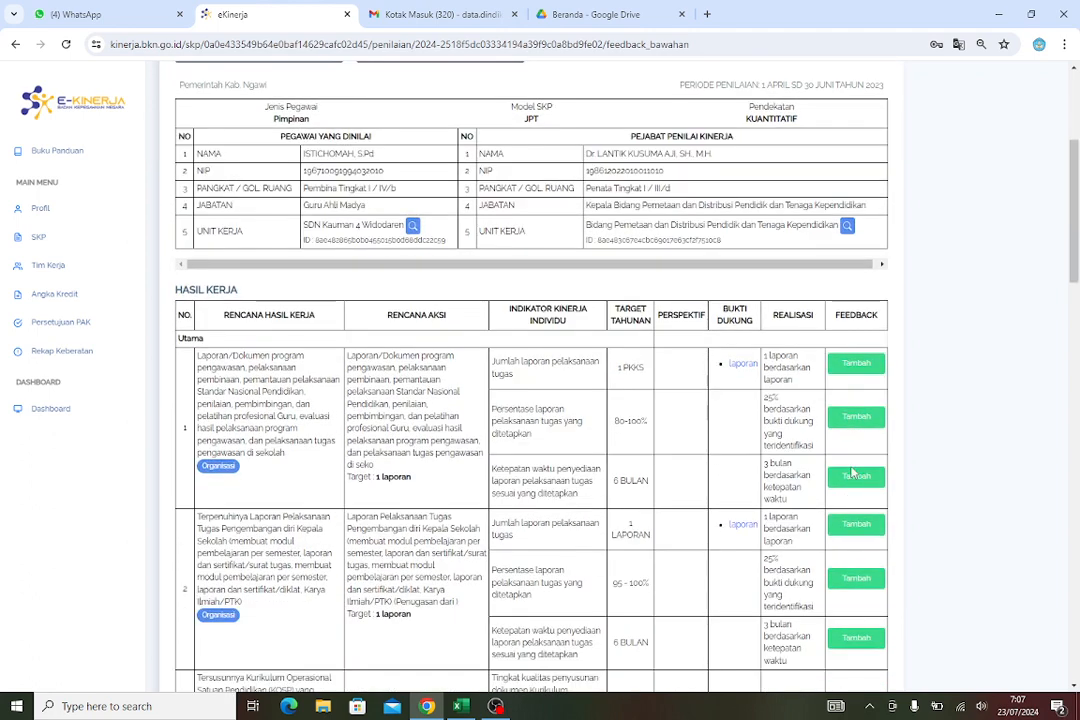
pyautogui.scroll(-1, 852, 474)
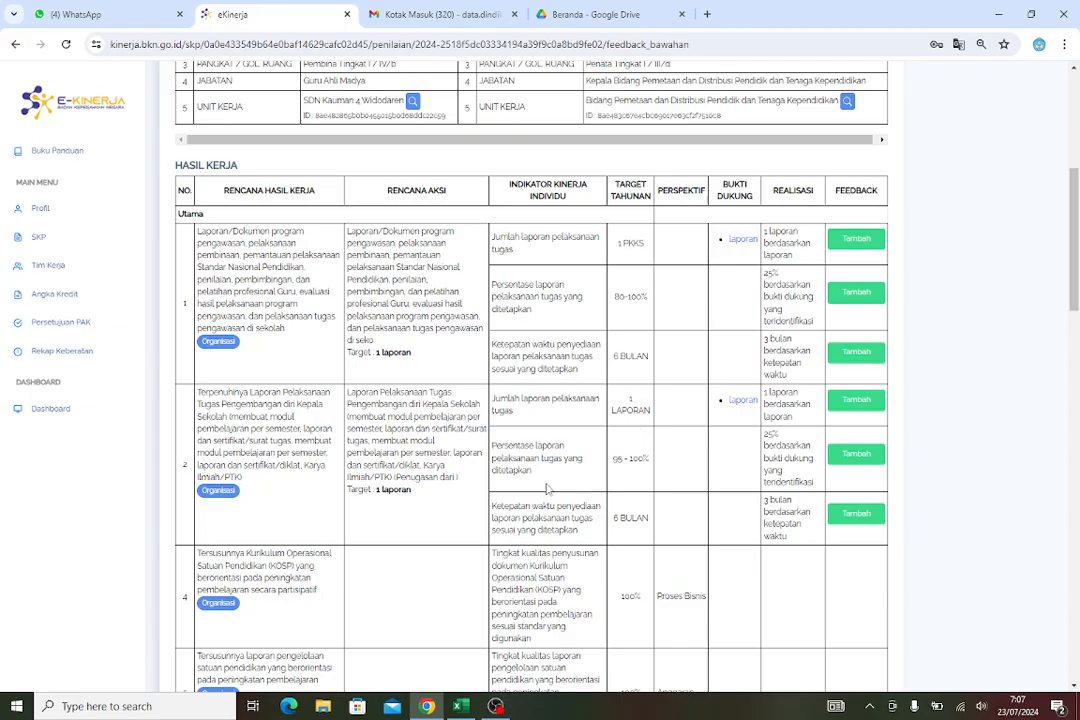
pyautogui.scroll(-10, 548, 489)
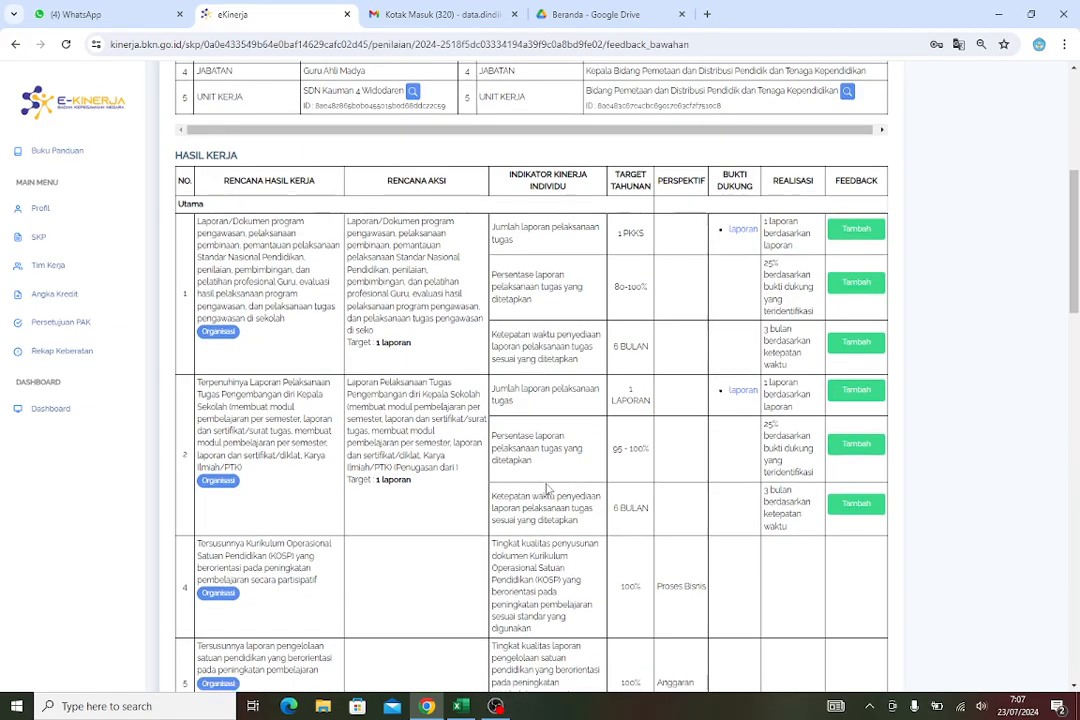
pyautogui.scroll(-5, 548, 489)
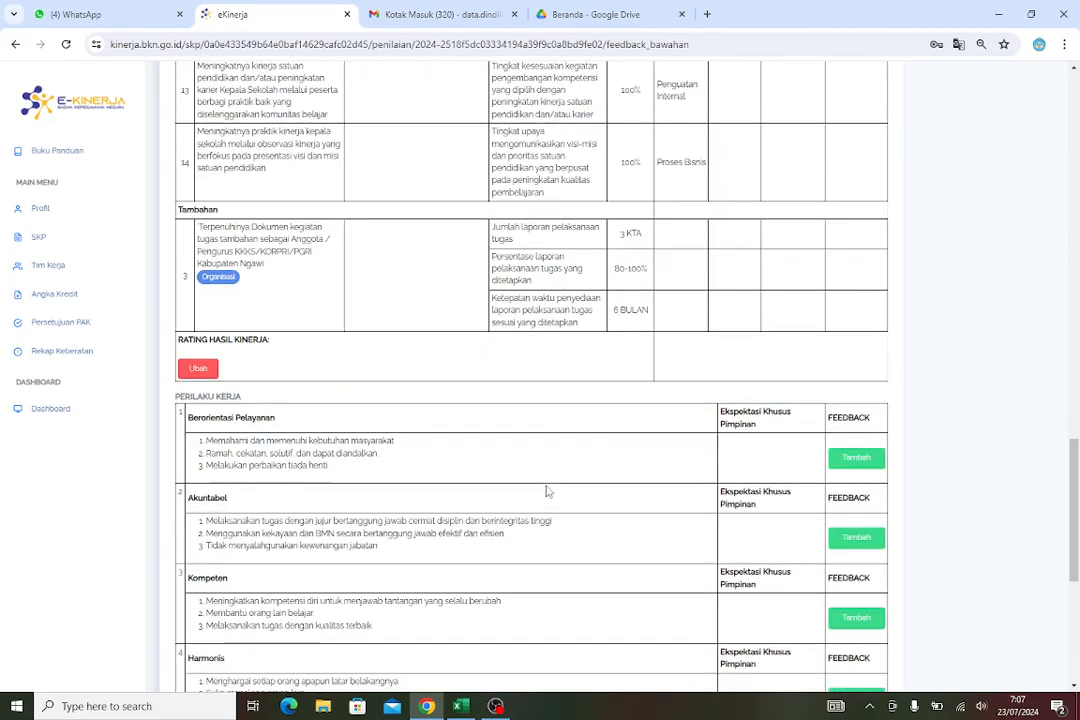
pyautogui.scroll(10, 525, 296)
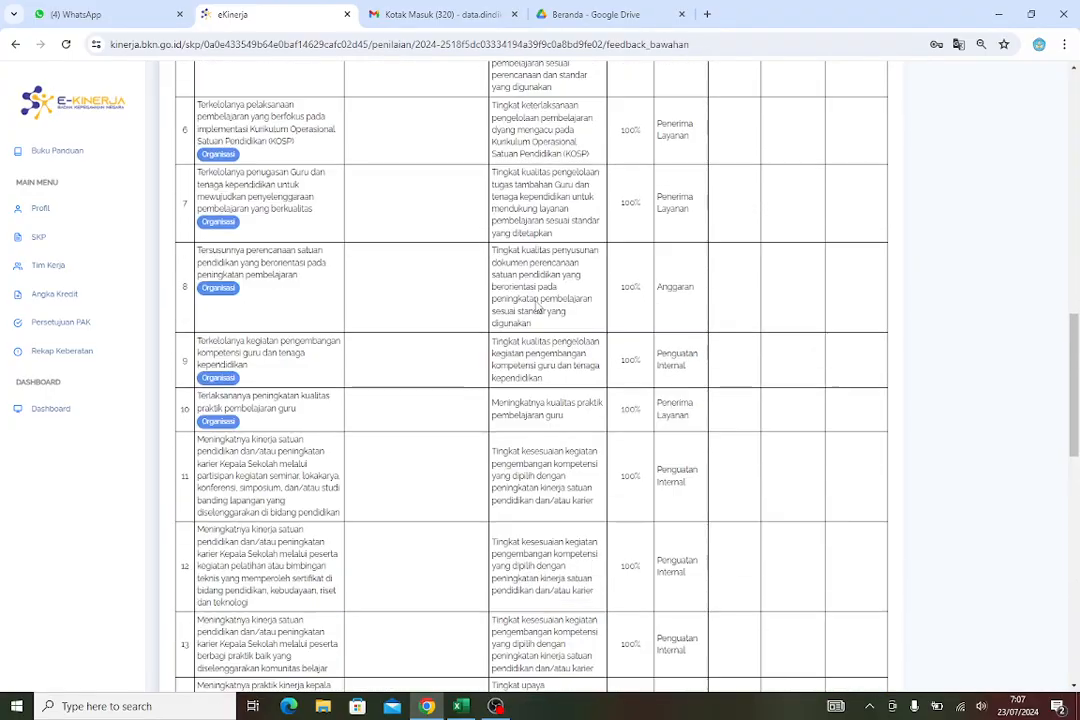
pyautogui.scroll(4, 781, 574)
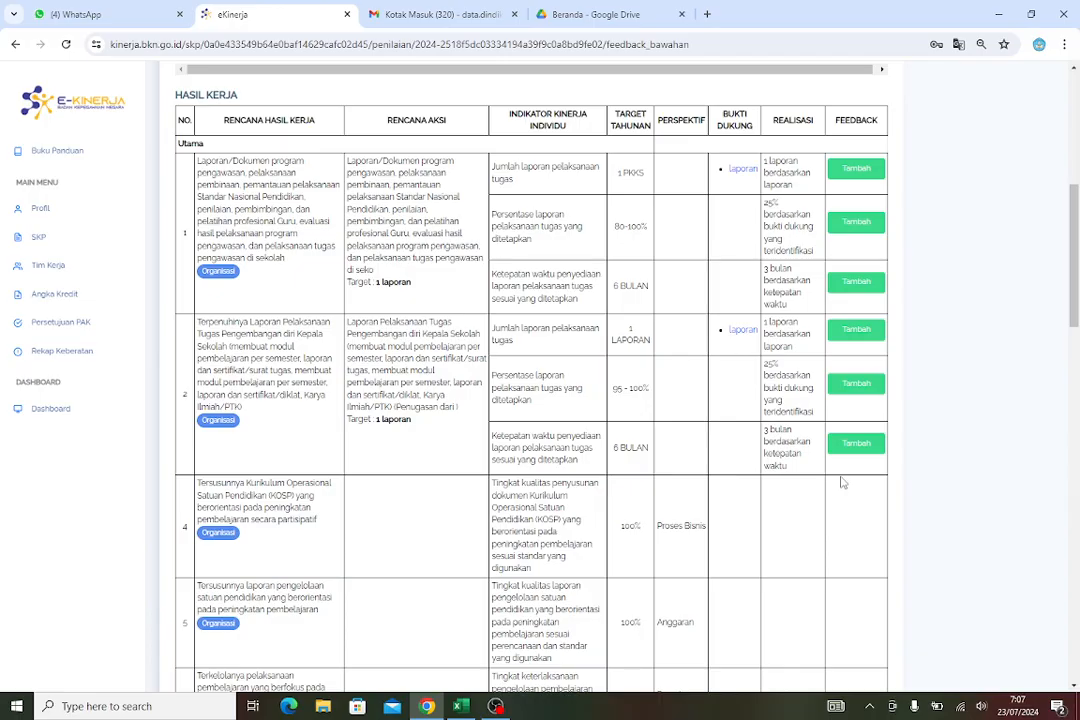
pyautogui.scroll(2, 843, 484)
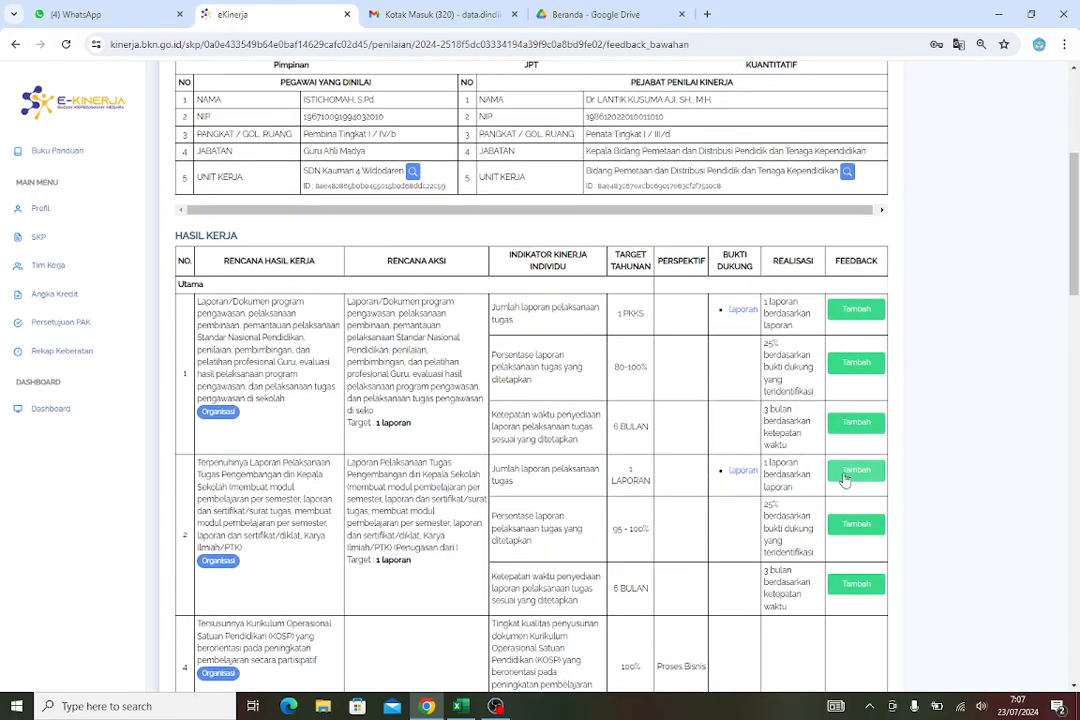
# Add the feedback "sudah baik, lanjutkan 👍" to the first indicator of work result 1
pyautogui.click(858, 316)
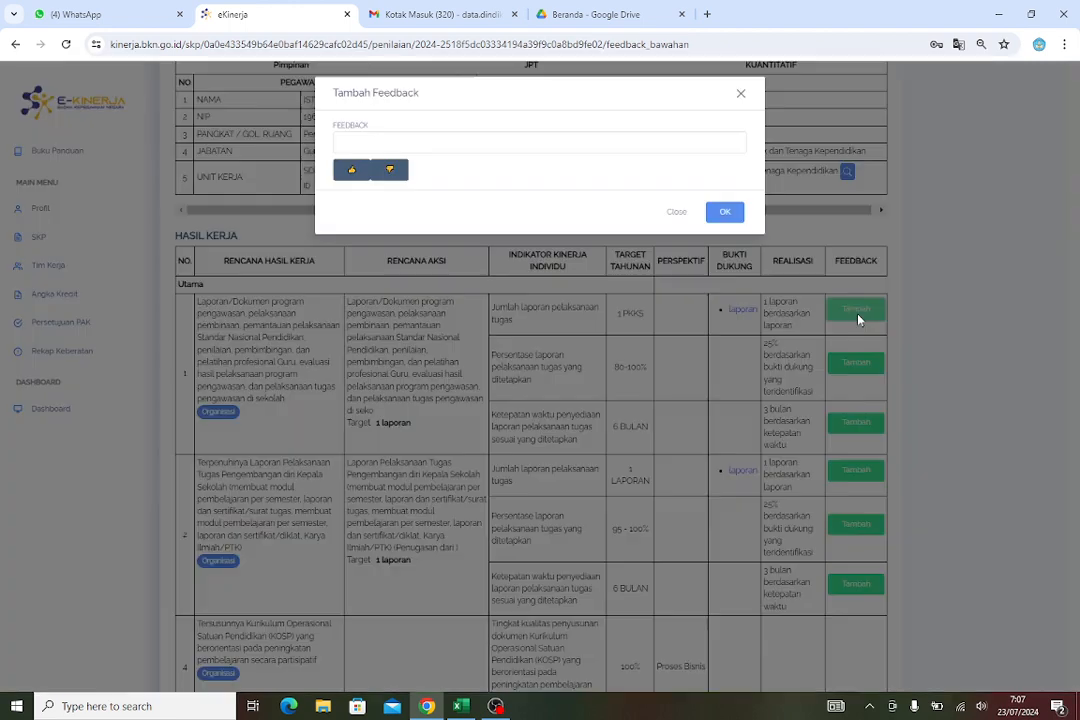
pyautogui.click(432, 143)
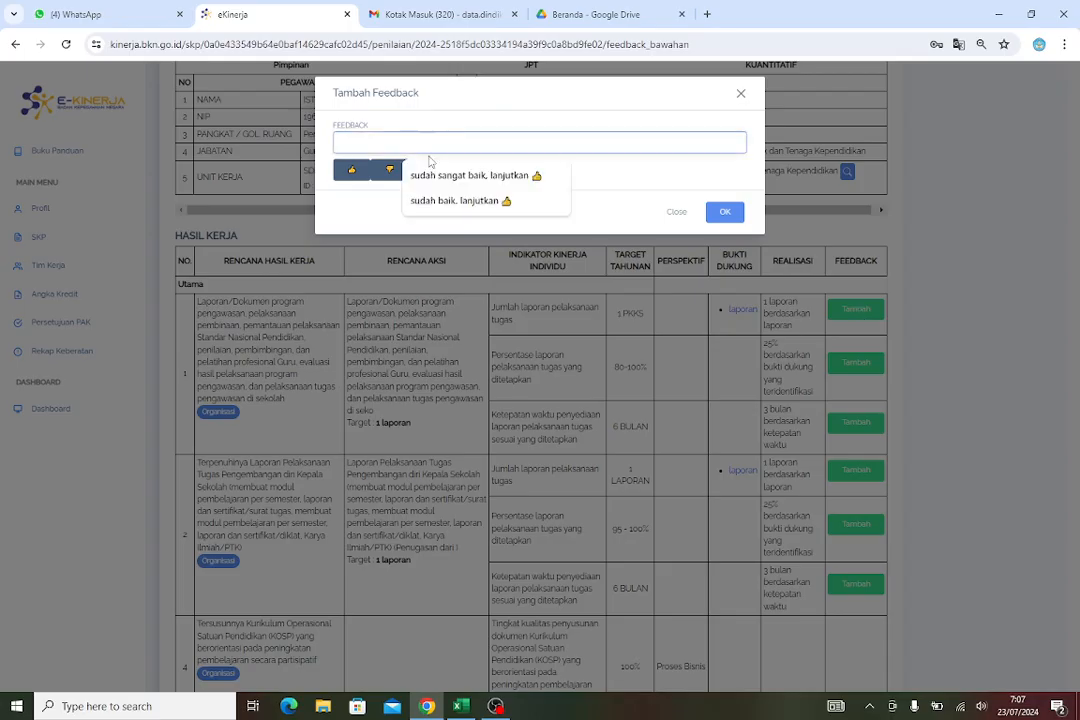
pyautogui.click(438, 203)
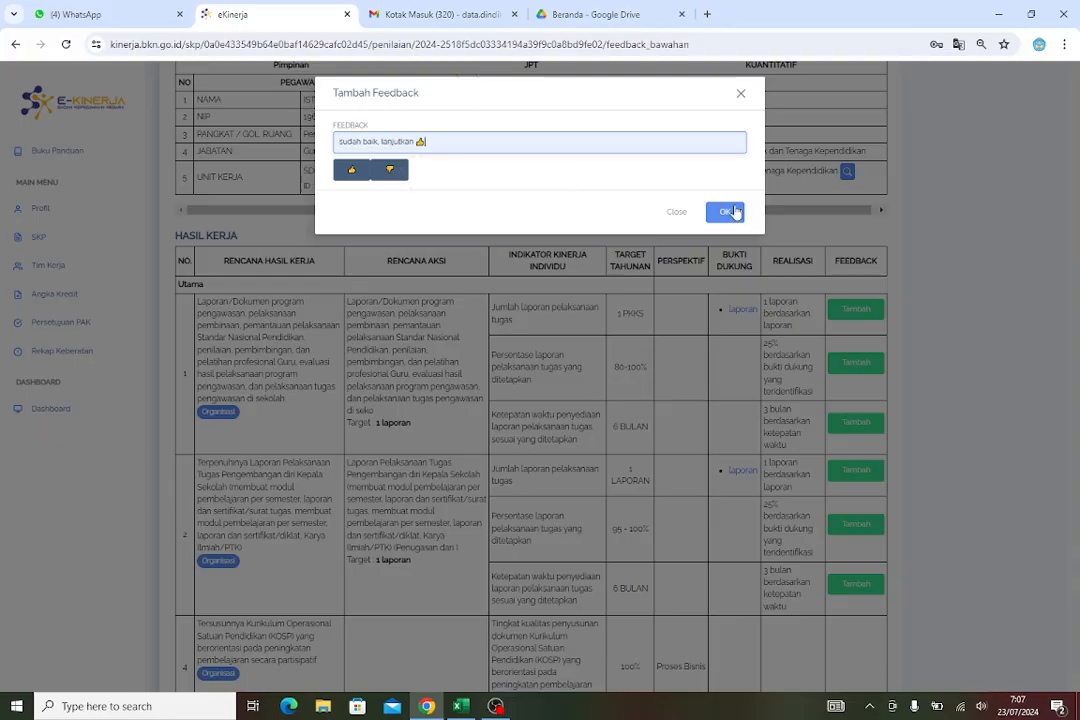
pyautogui.press('Return')
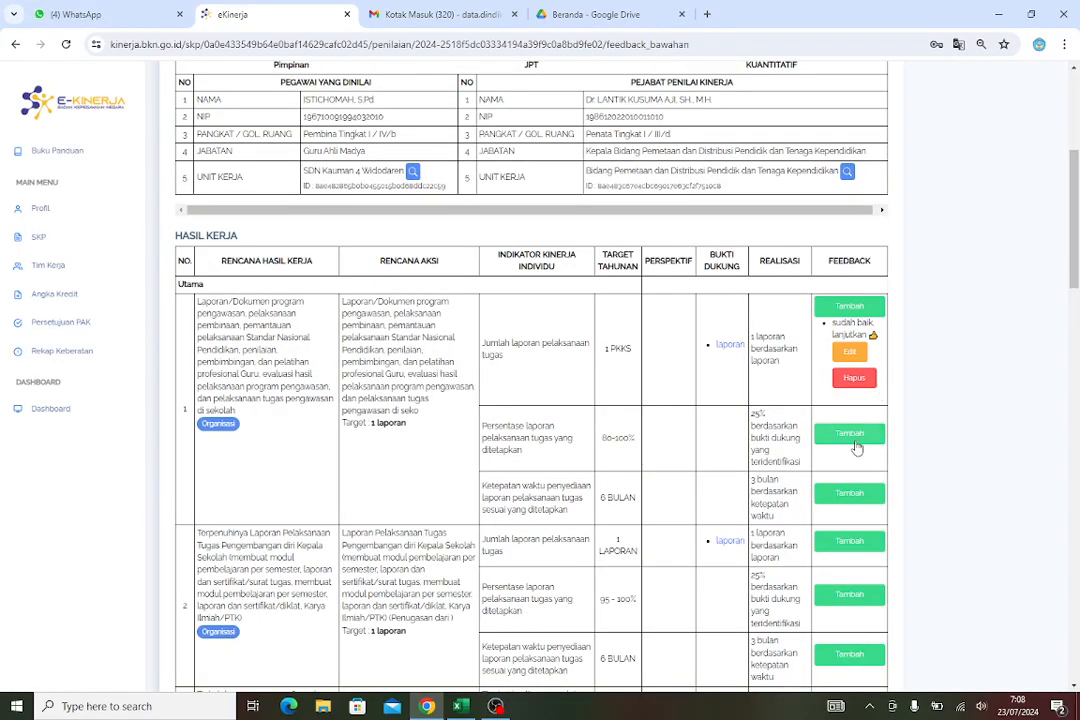
# Add the feedback "baik 👍" to the percentage indicator of work result 1
pyautogui.press('Return')
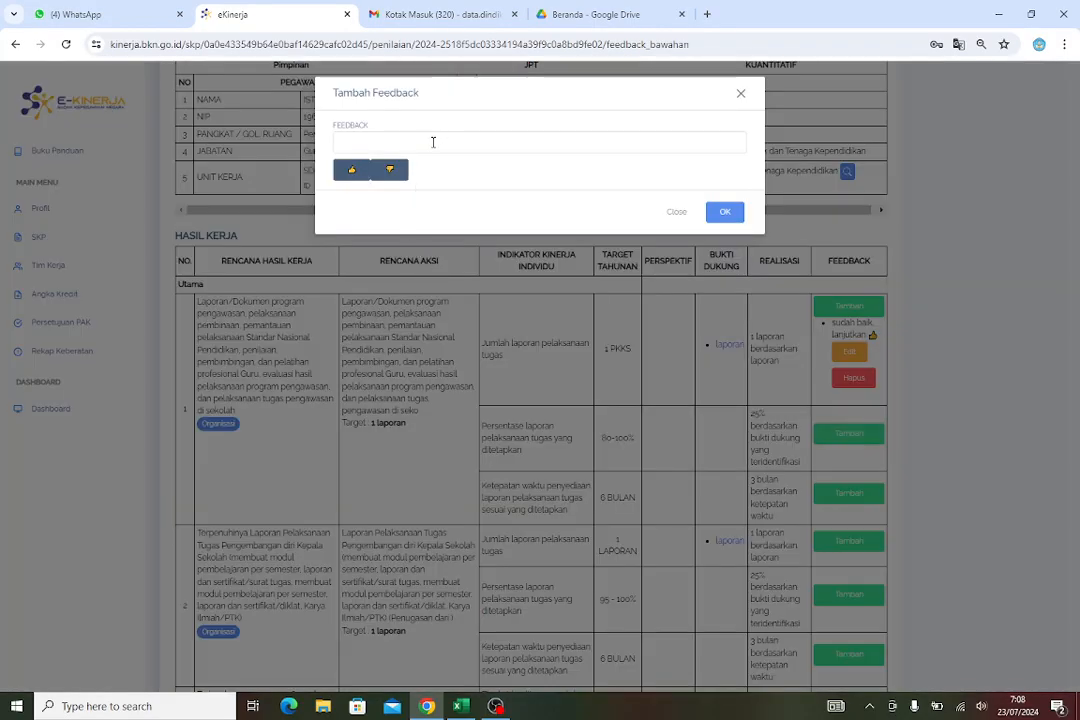
pyautogui.click(437, 147)
pyautogui.write('bai')
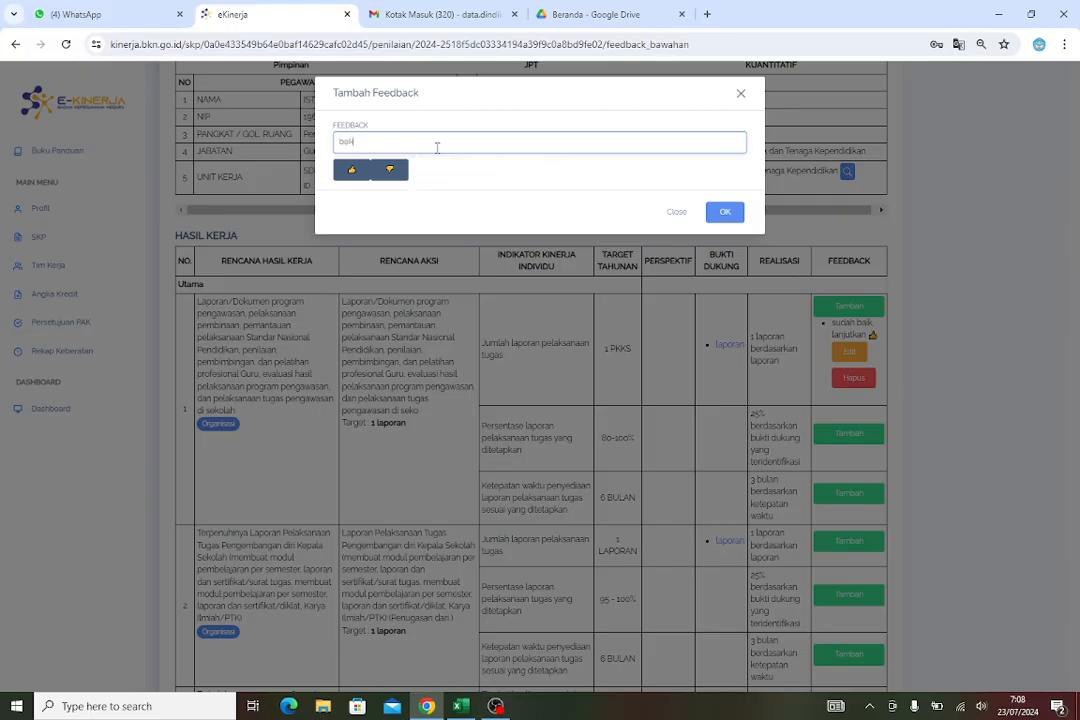
pyautogui.write('k')
pyautogui.click(362, 174)
pyautogui.click(725, 214)
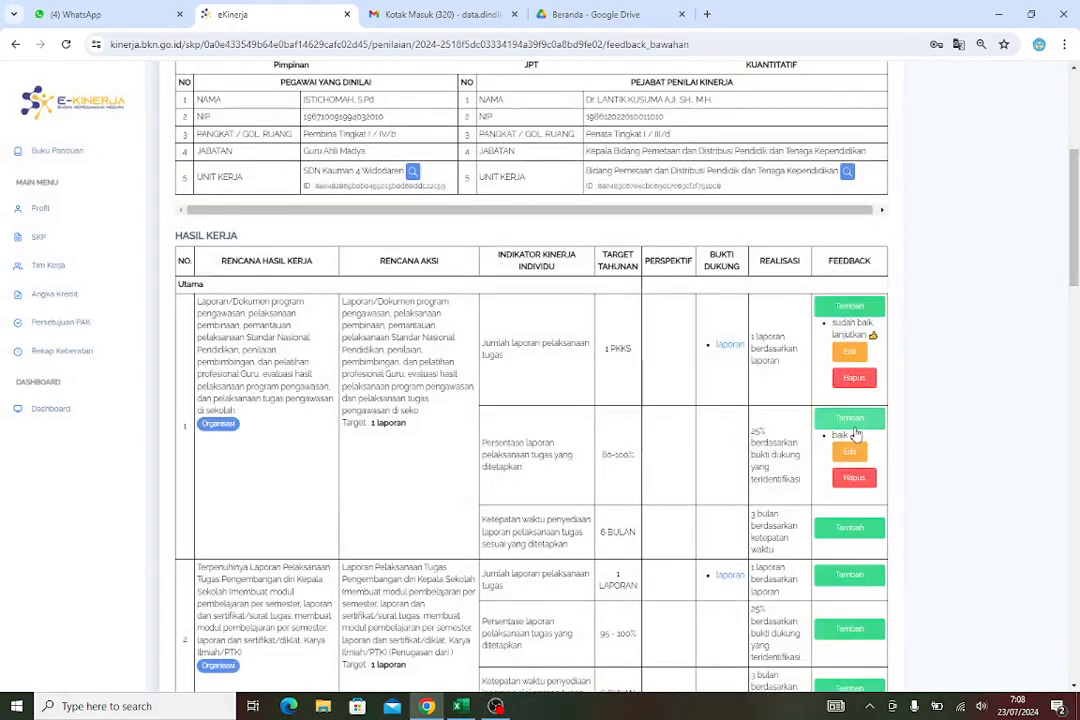
# Add the feedback "baik 👍" to the timeliness indicator of work result 1
pyautogui.scroll(-3, 856, 318)
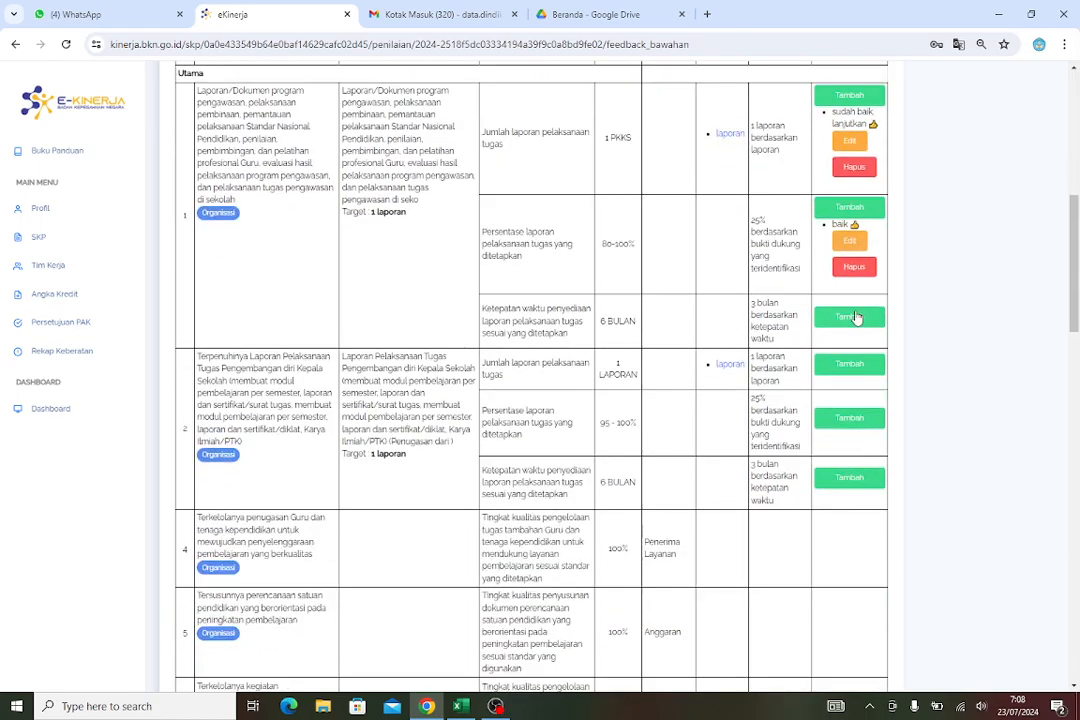
pyautogui.click(849, 317)
pyautogui.click(436, 142)
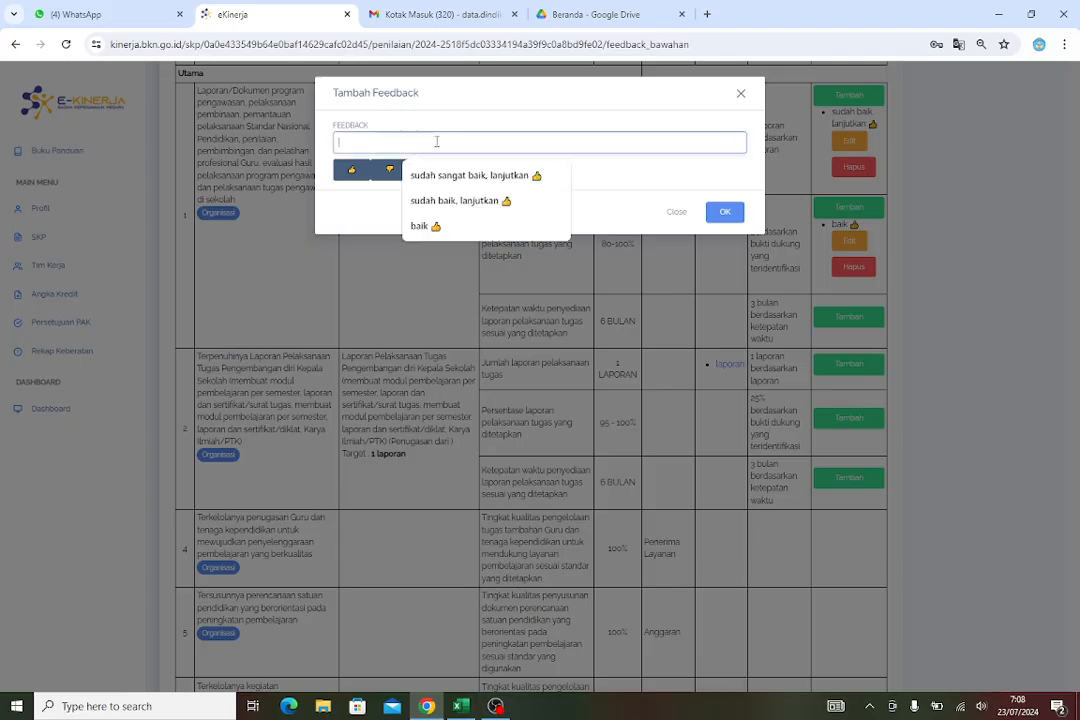
pyautogui.click(433, 232)
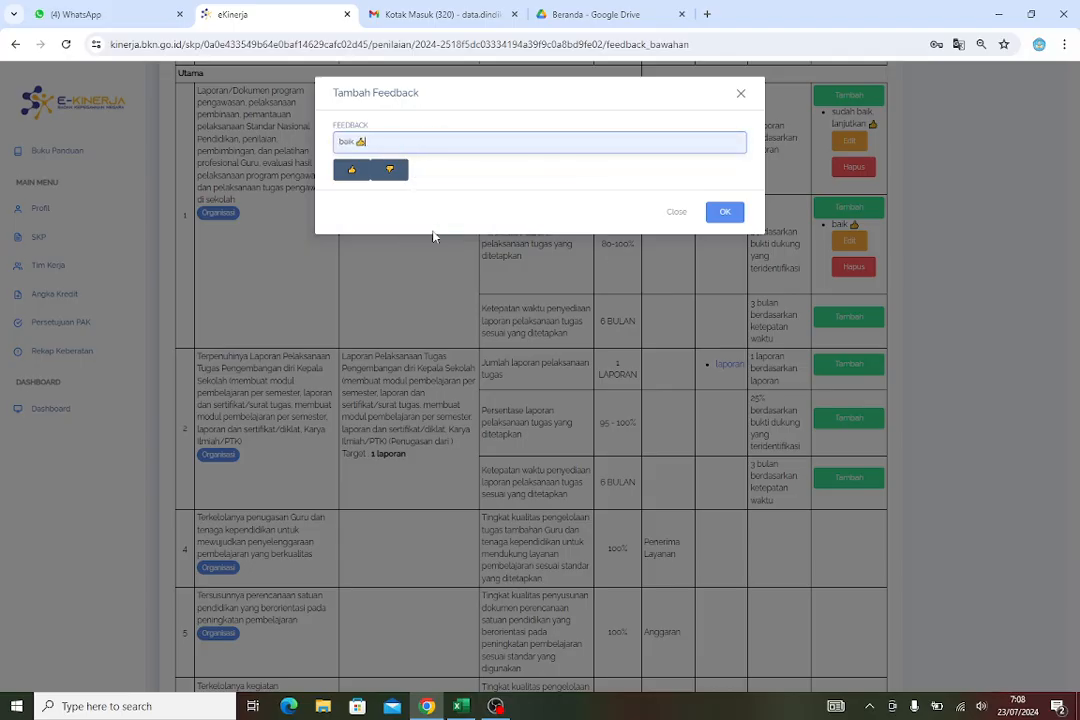
pyautogui.click(738, 212)
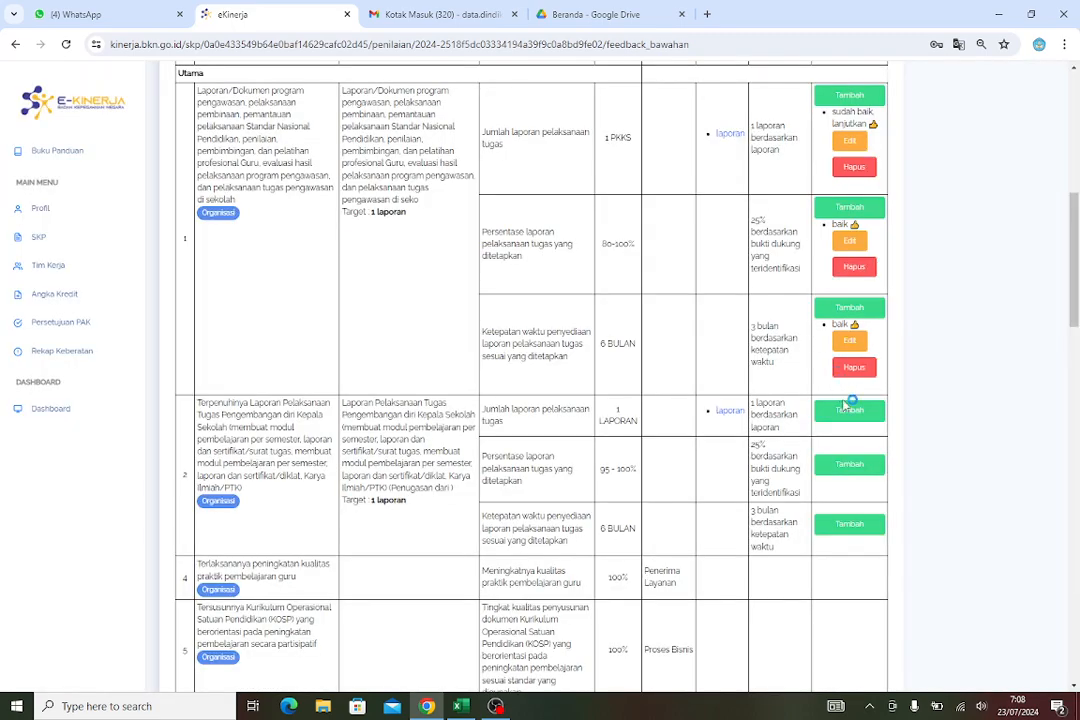
# Add the feedback "baik 👍" to the report-count indicator of work result 2
pyautogui.click(849, 408)
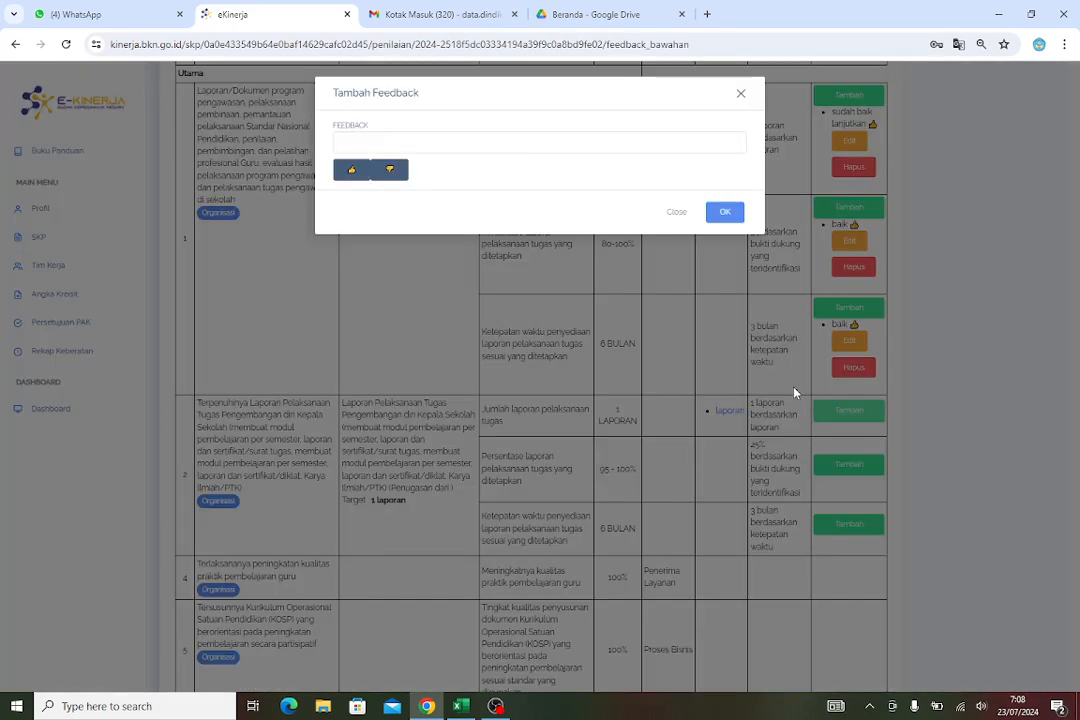
pyautogui.click(446, 143)
pyautogui.click(443, 228)
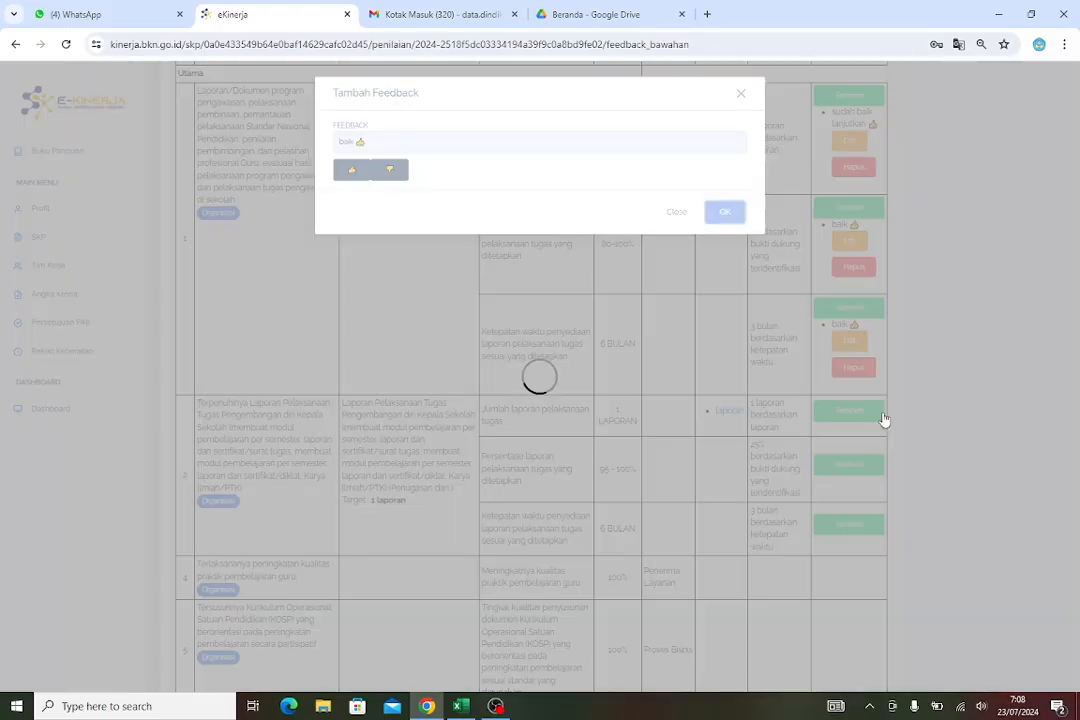
pyautogui.scroll(-2, 850, 440)
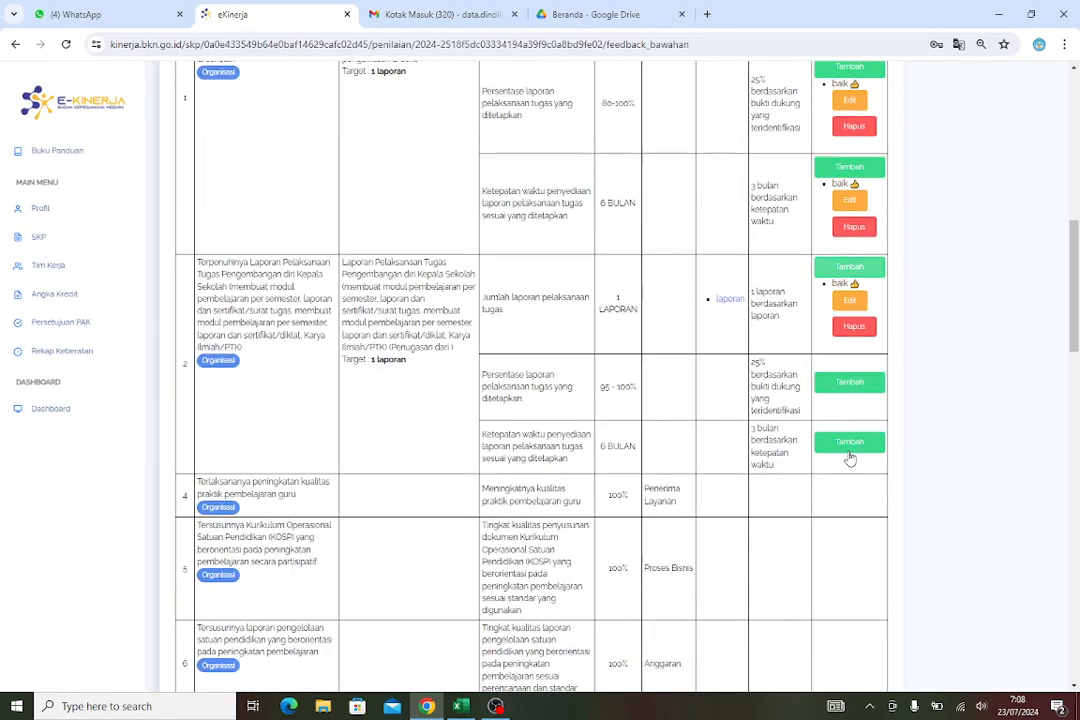
# Add the feedback "baik 👍" to the percentage indicator of work result 2
pyautogui.click(847, 382)
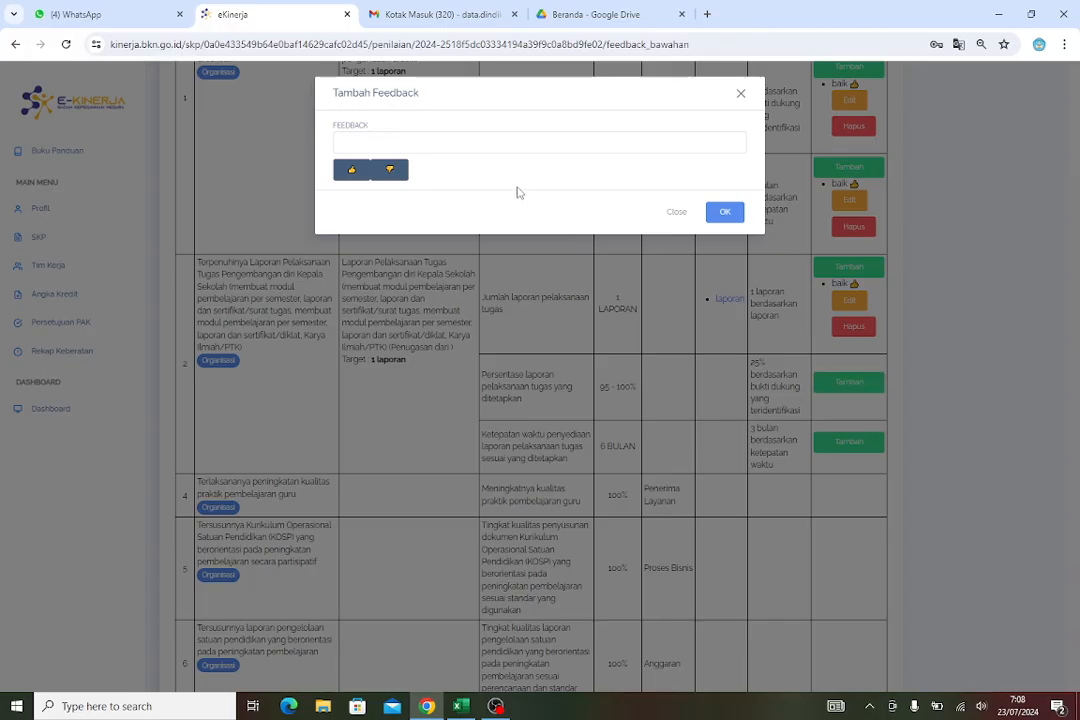
pyautogui.click(468, 142)
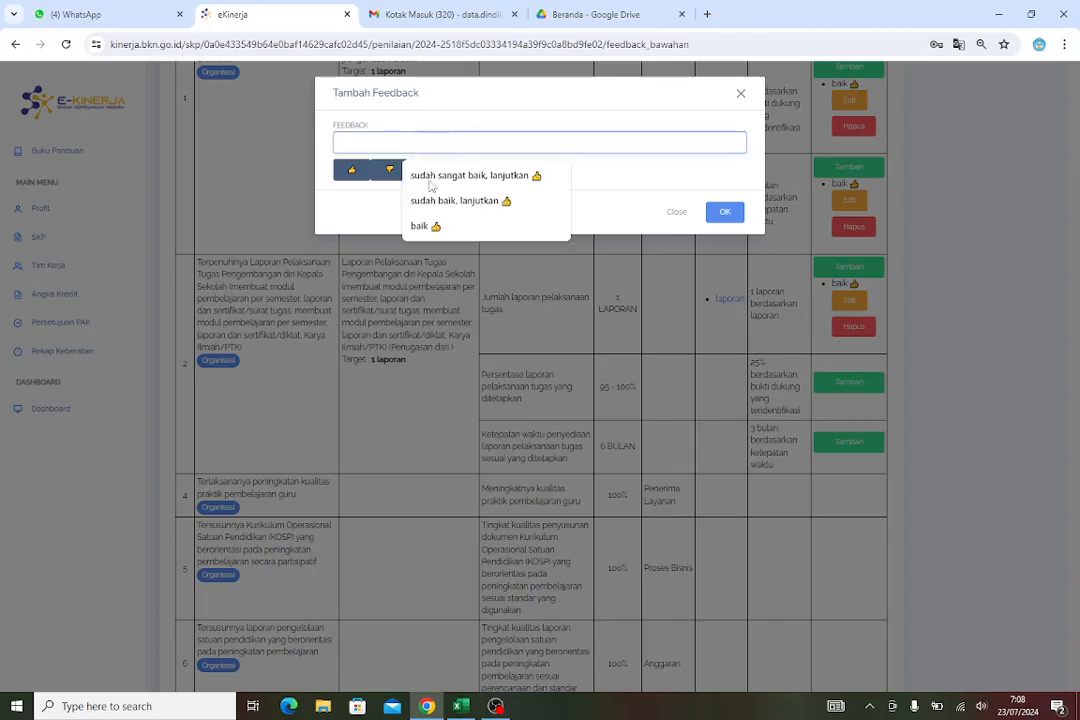
pyautogui.click(442, 223)
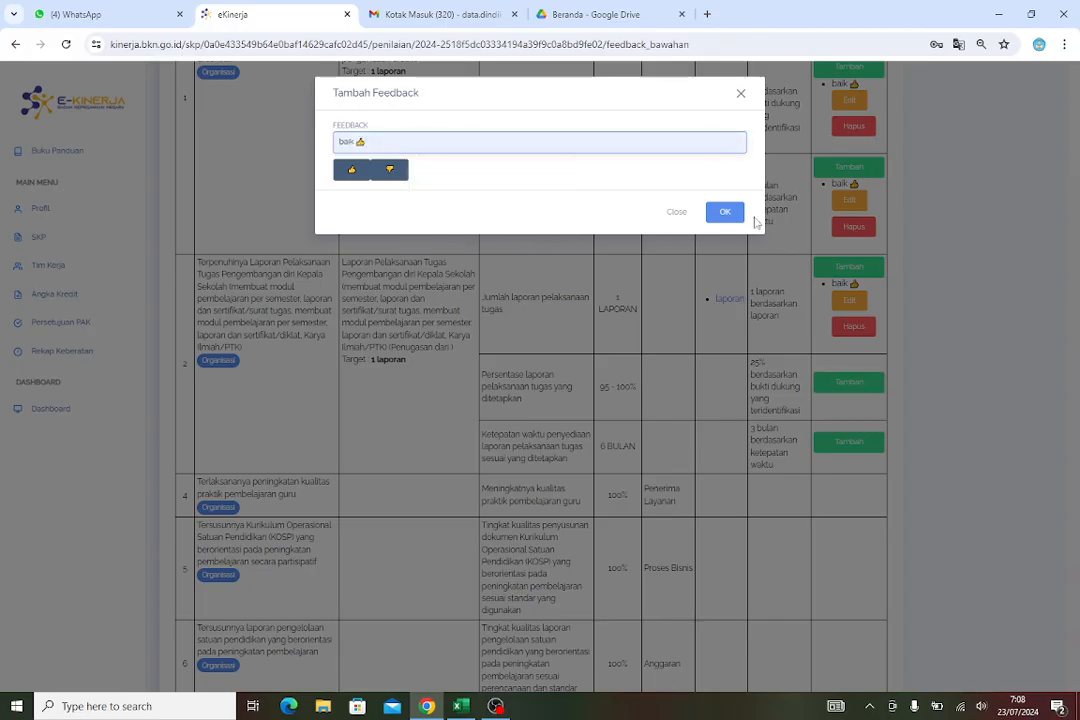
pyautogui.click(731, 213)
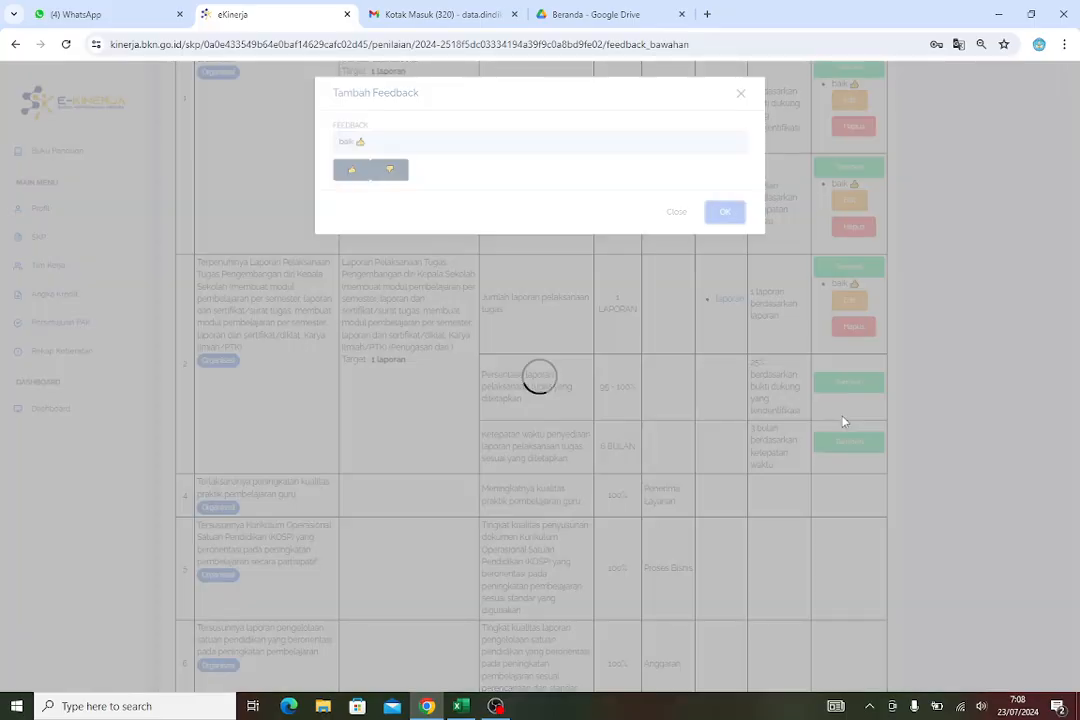
# Add the feedback "baik 👍" to the timeliness indicator of work result 2
pyautogui.scroll(-3, 845, 422)
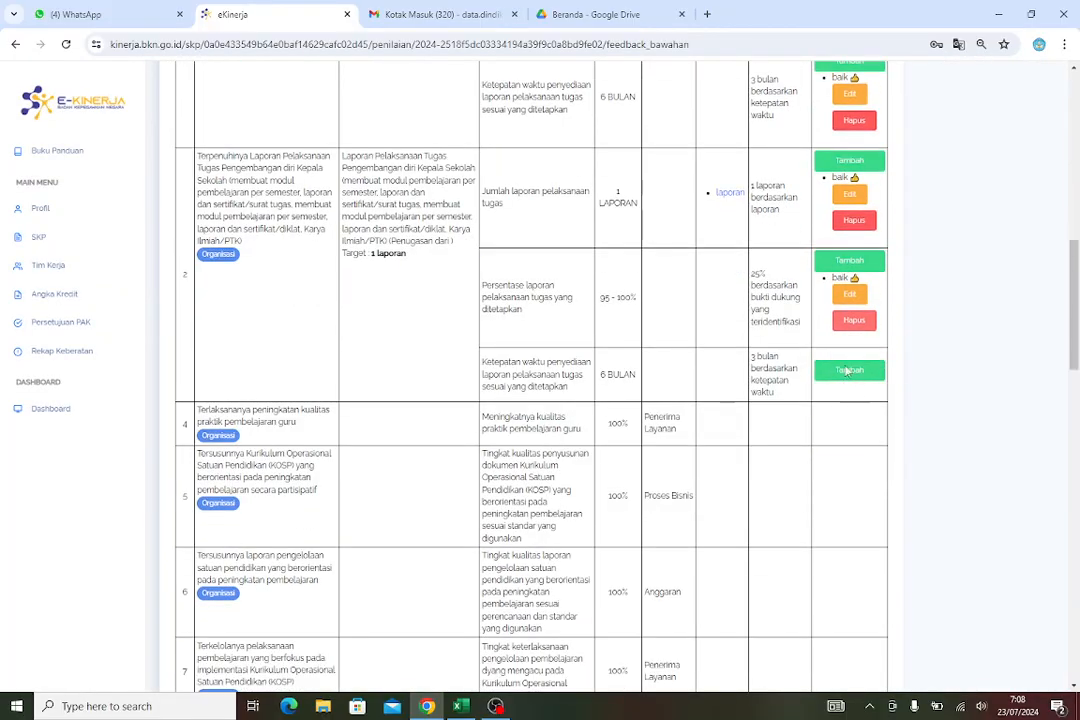
pyautogui.click(837, 200)
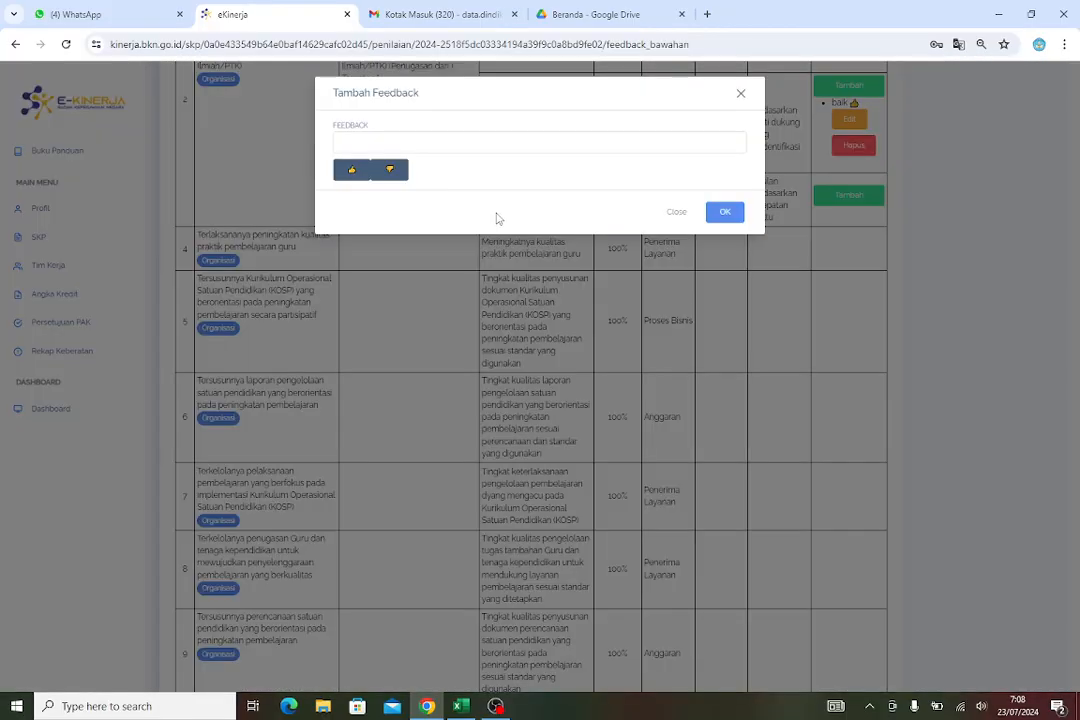
pyautogui.click(418, 148)
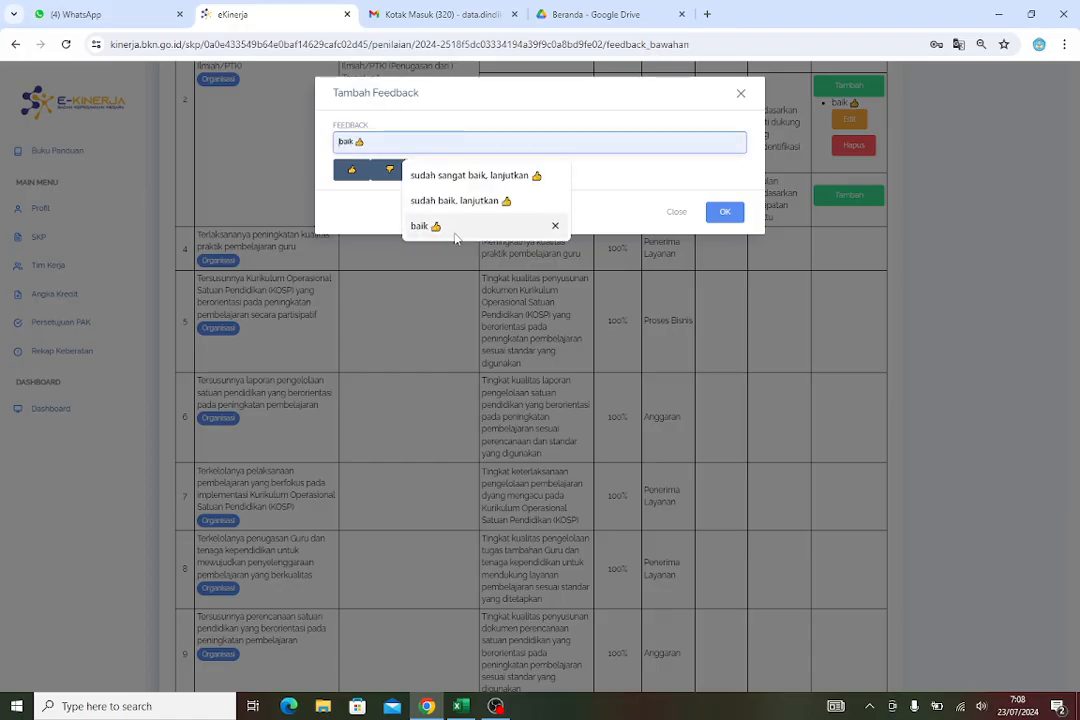
pyautogui.click(454, 232)
pyautogui.click(725, 213)
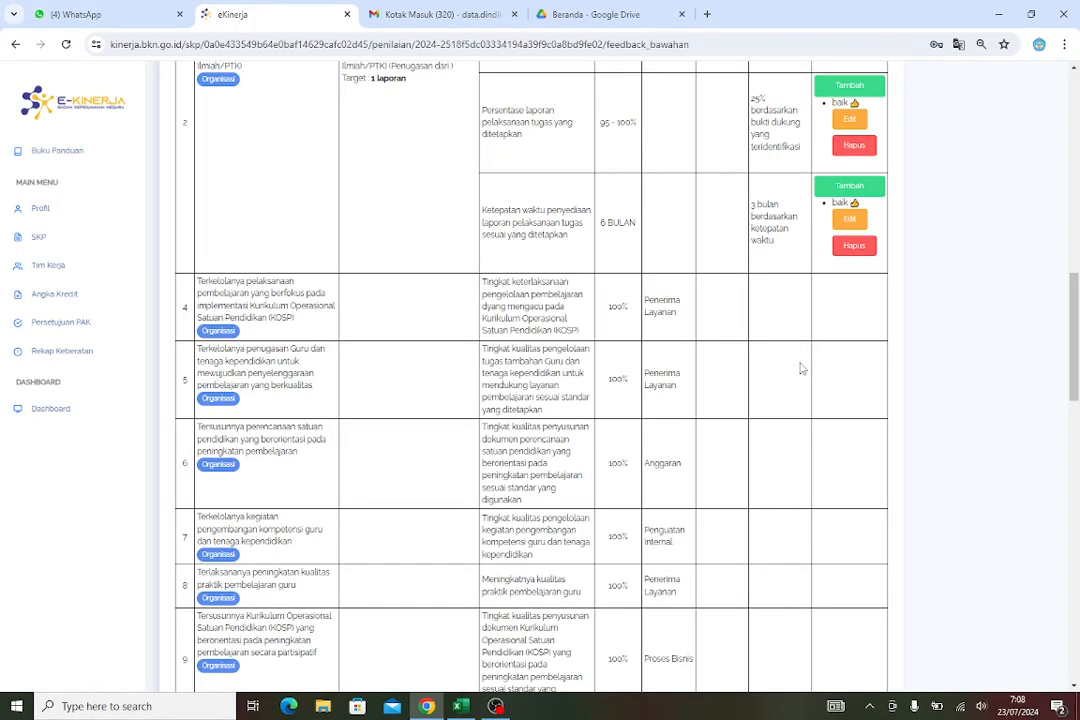
# Add the feedback "baik 👍" to the Berorientasi Pelayanan work behaviour
pyautogui.scroll(5, 801, 369)
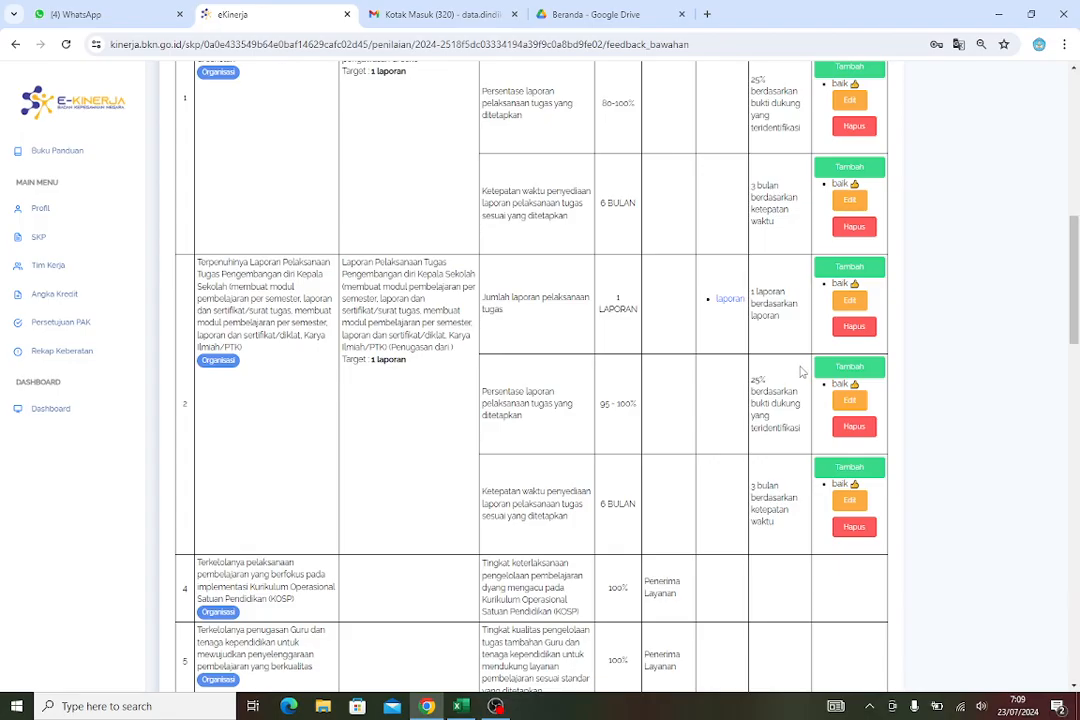
pyautogui.scroll(-10, 801, 372)
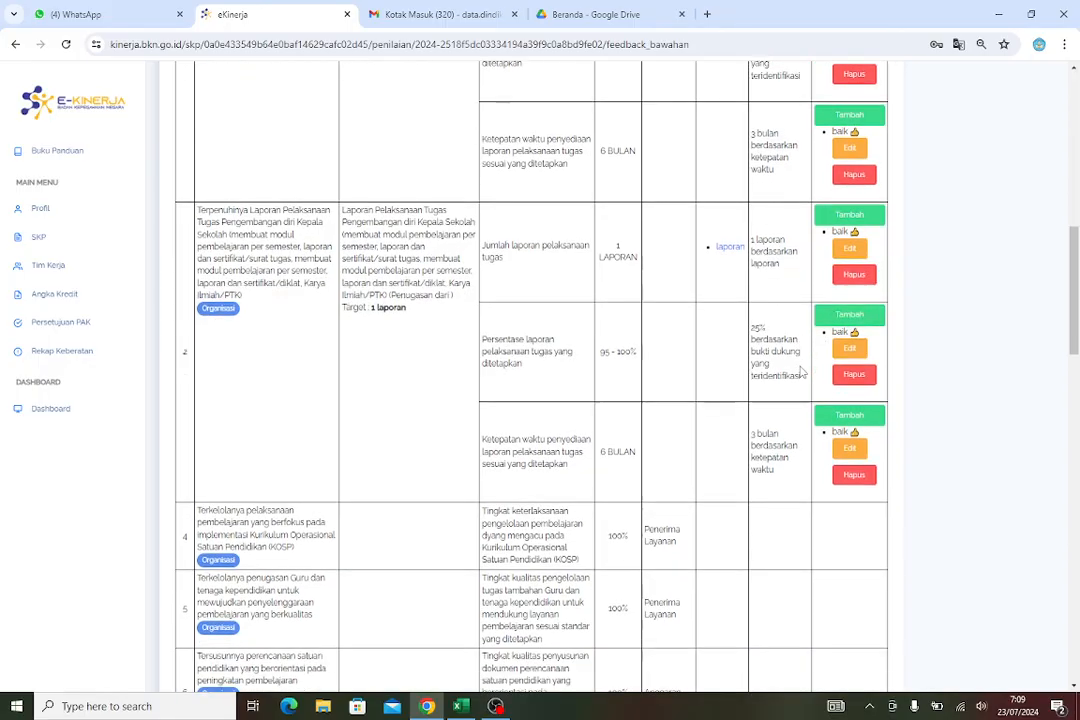
pyautogui.scroll(-5, 801, 372)
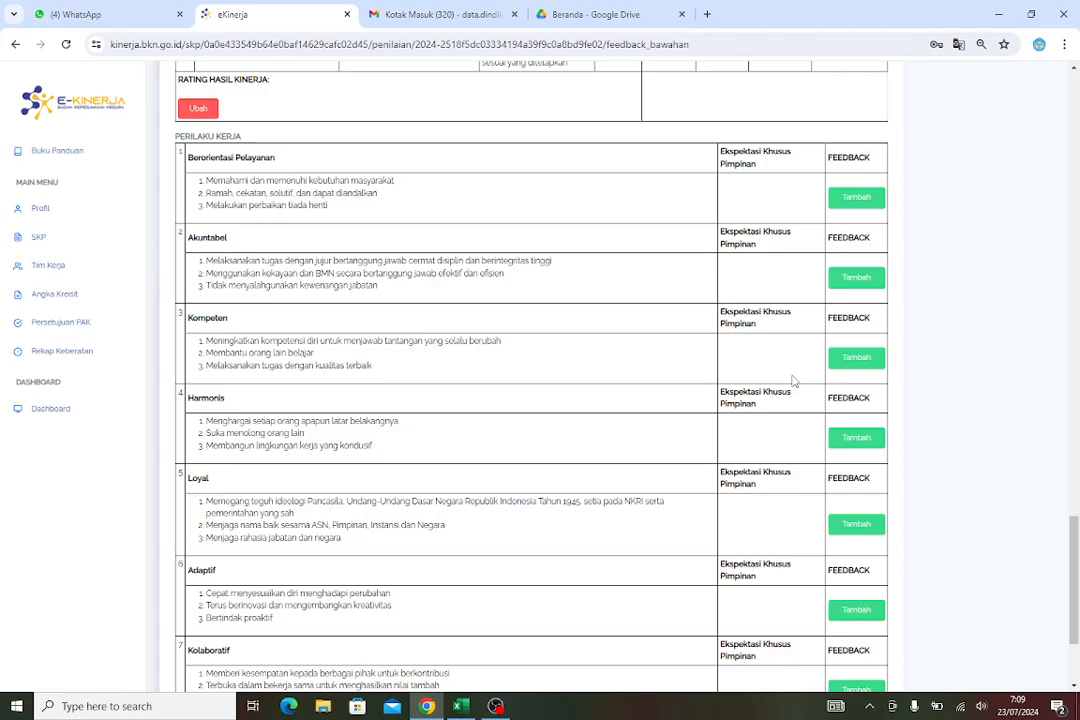
pyautogui.click(845, 204)
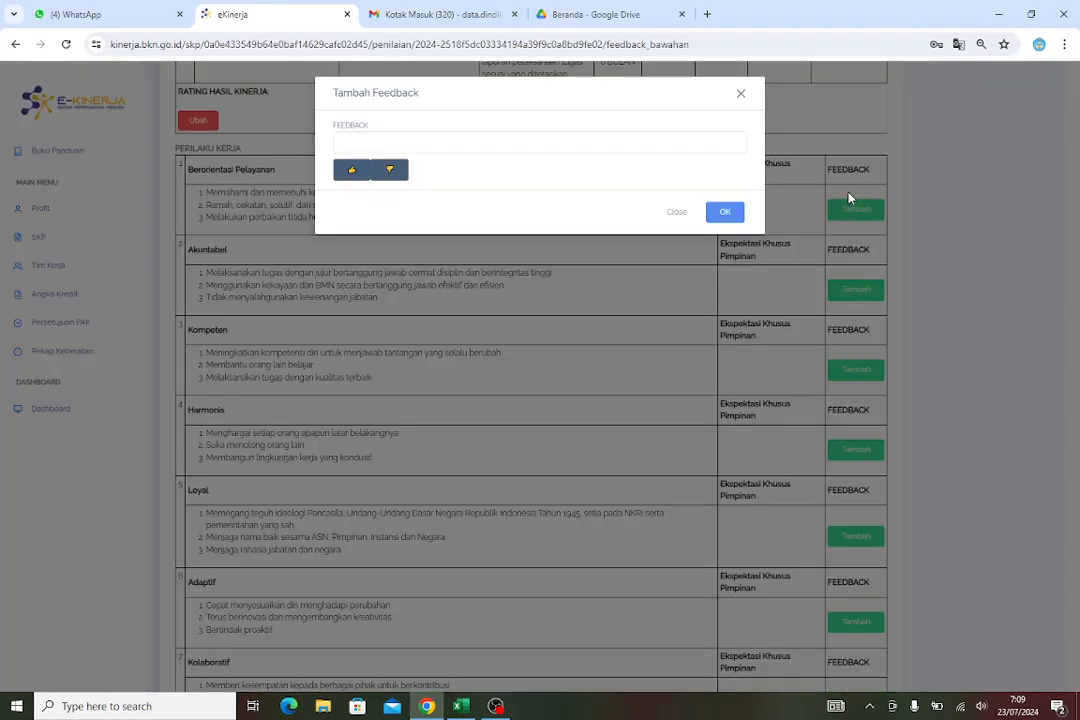
pyautogui.click(476, 142)
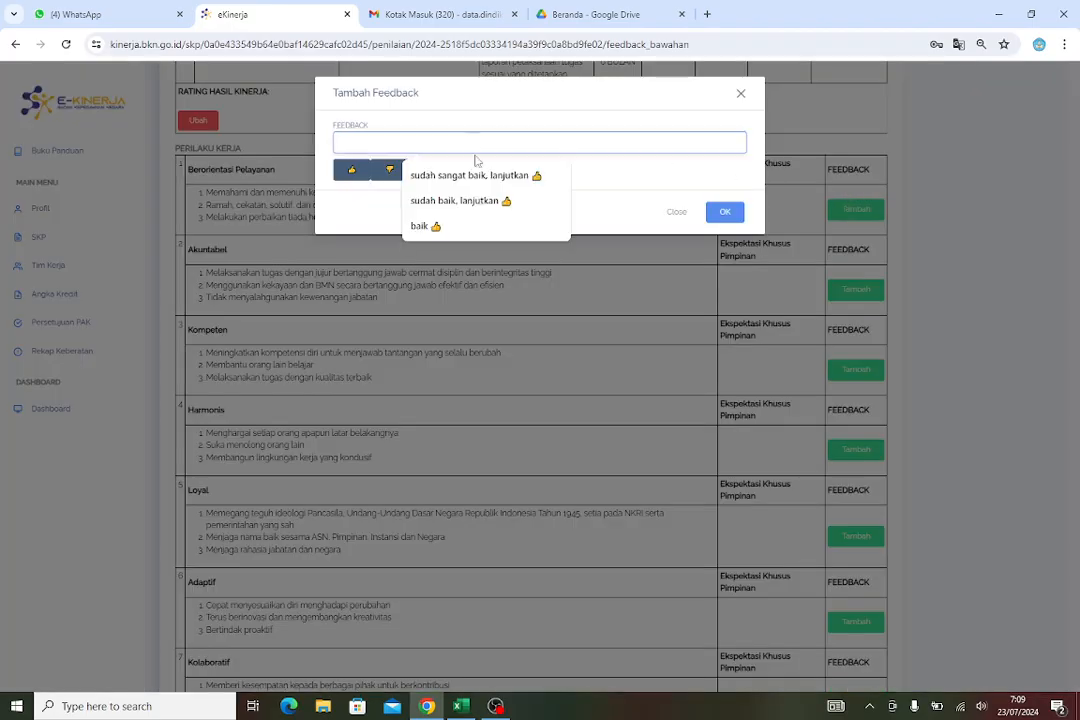
pyautogui.click(446, 225)
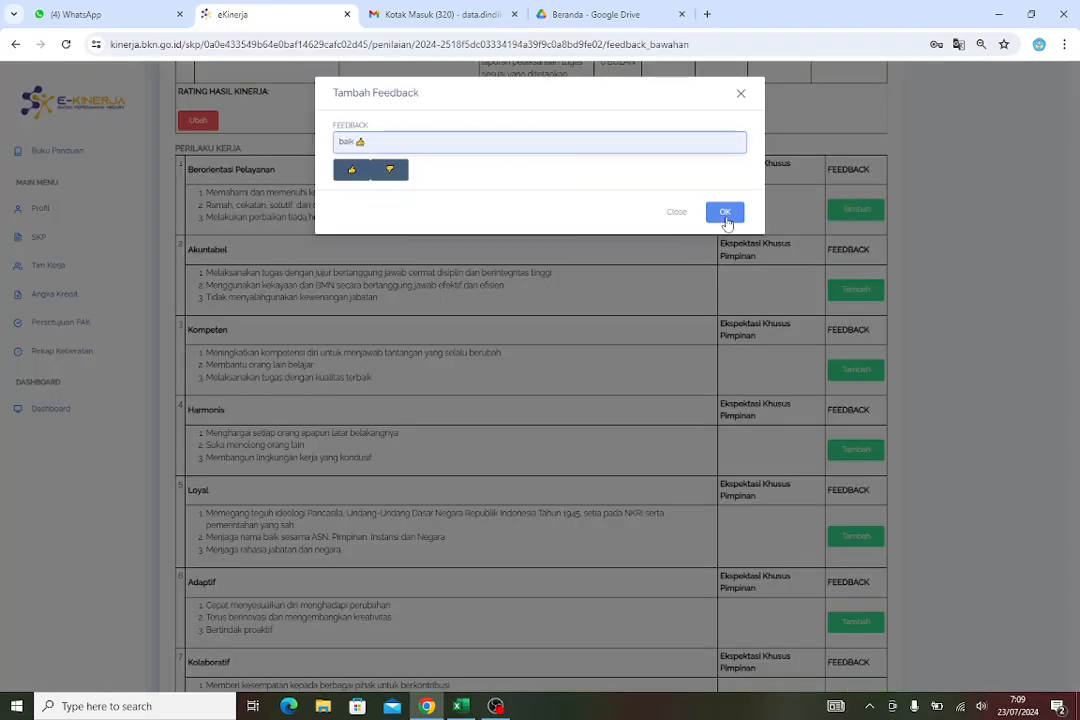
pyautogui.click(725, 212)
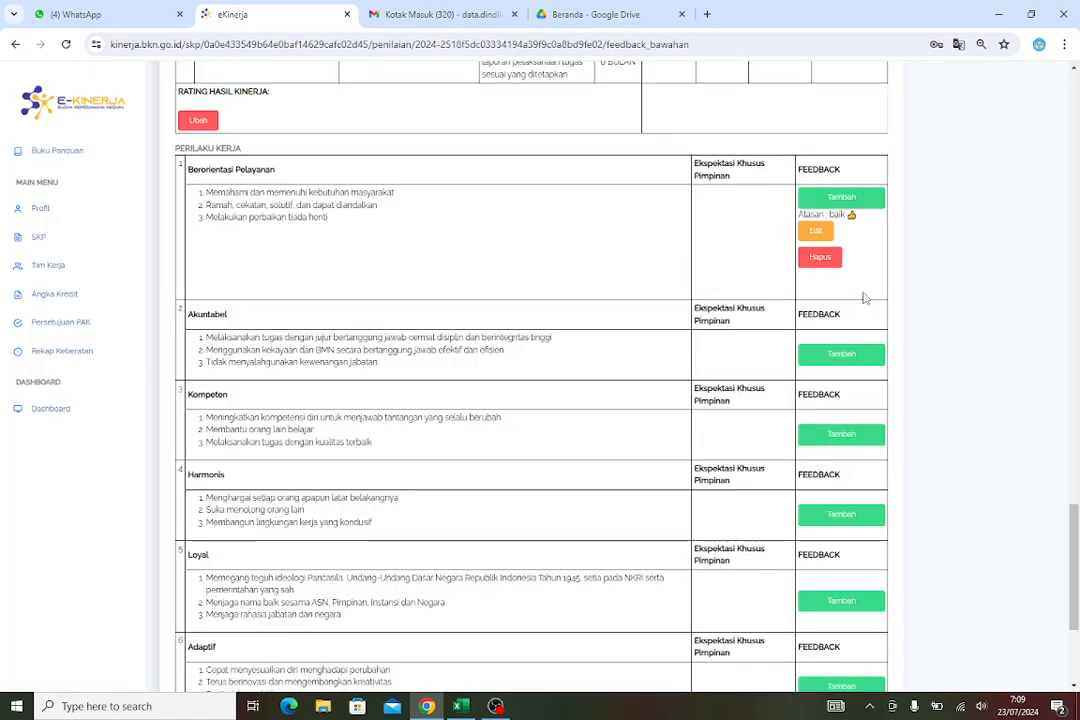
# Add the feedback "baik 👍" to the Akuntabel work behaviour
pyautogui.click(848, 360)
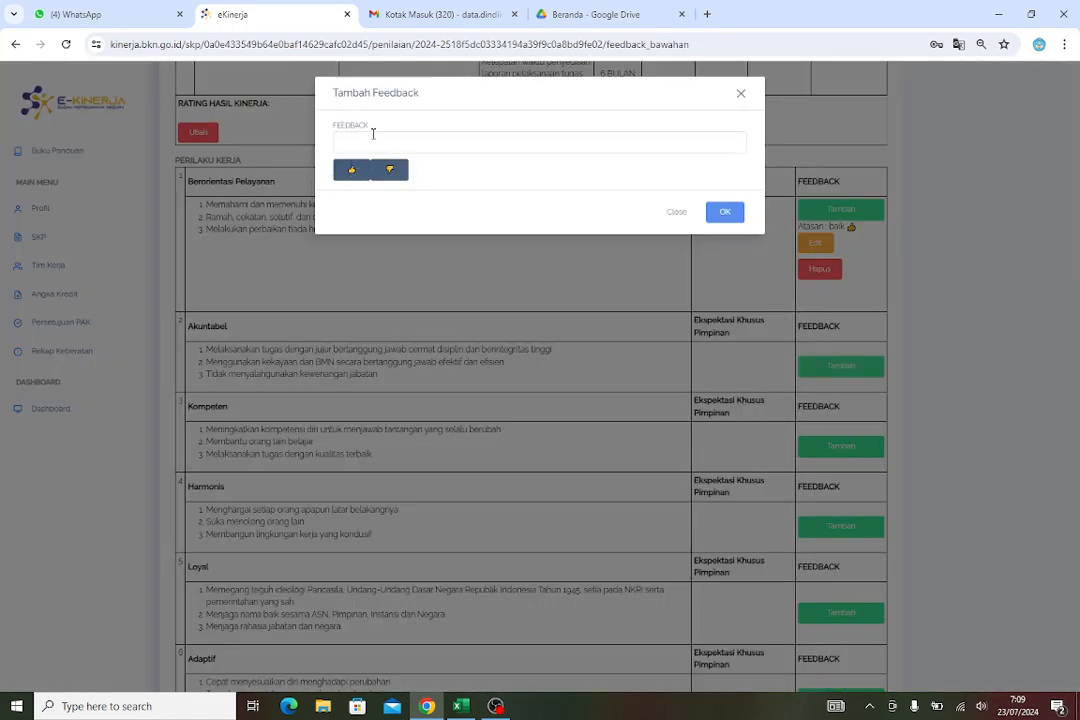
pyautogui.click(376, 142)
pyautogui.click(421, 237)
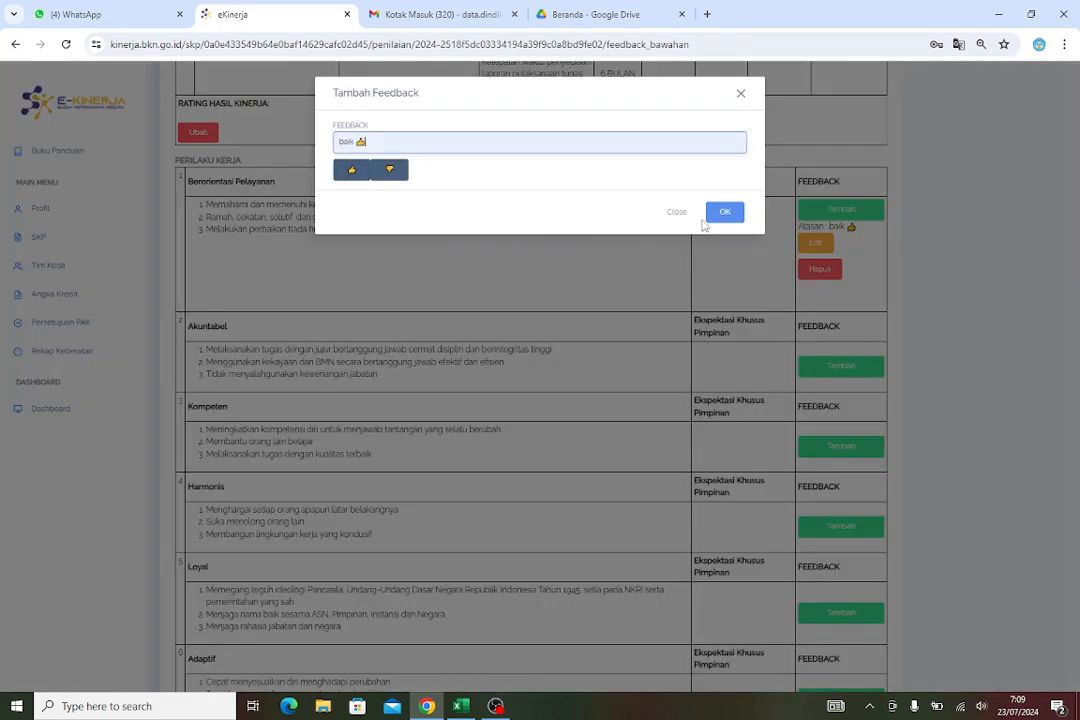
pyautogui.click(728, 214)
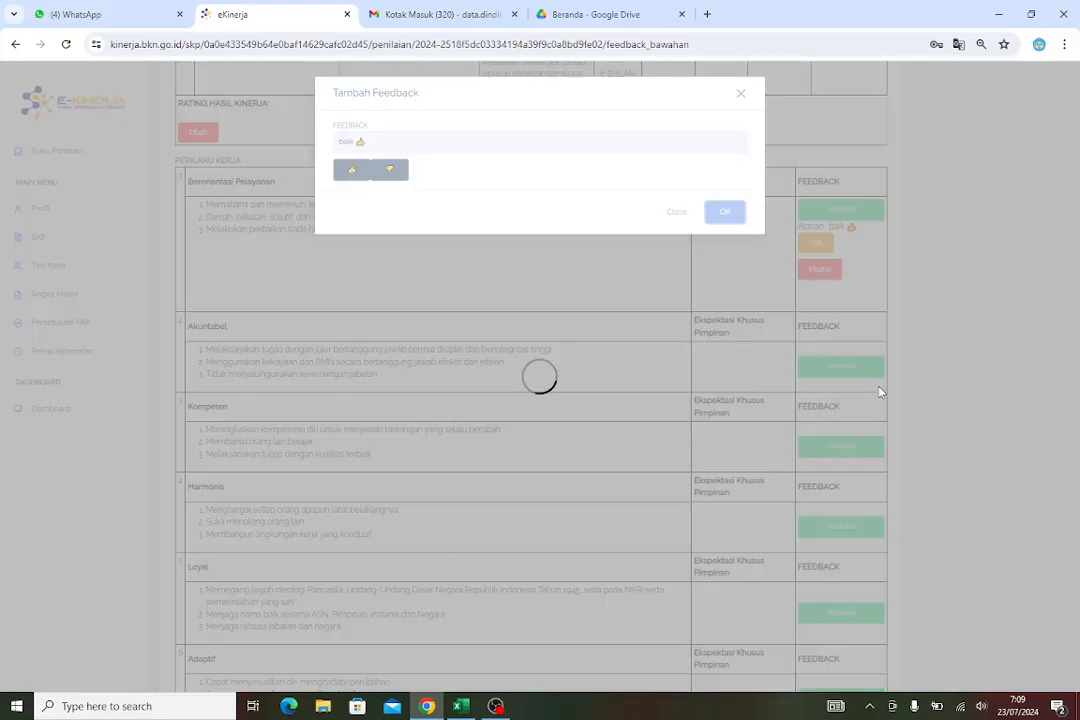
# Add the feedback "baik 👍" to the Kompeten work behaviour
pyautogui.scroll(-2, 878, 390)
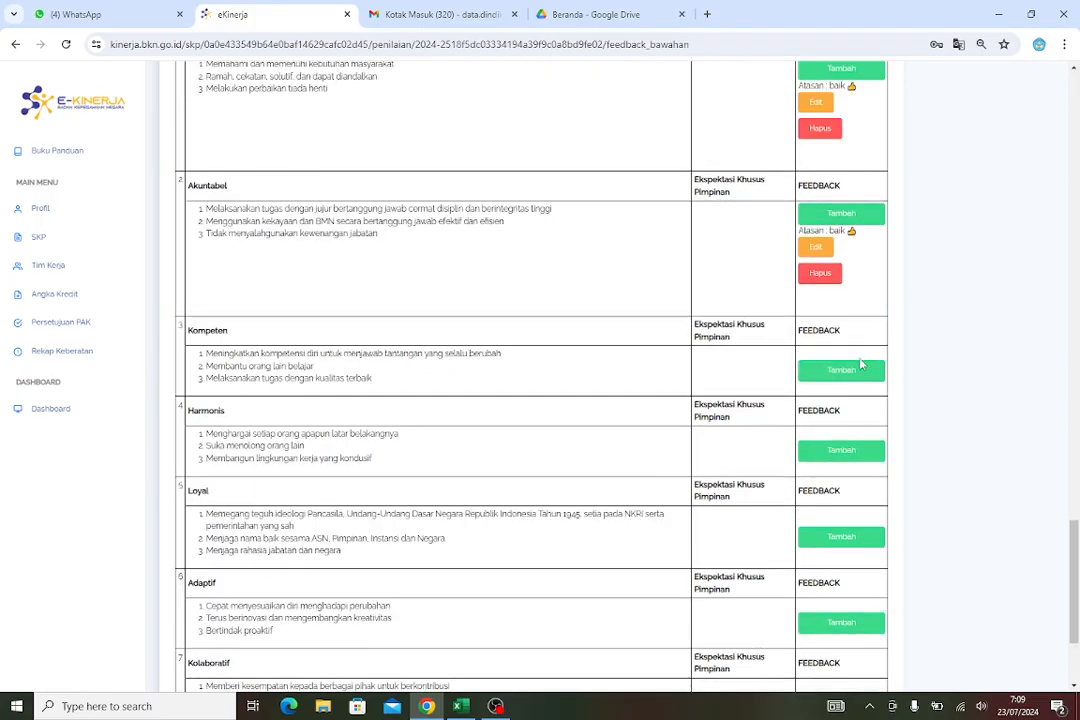
pyautogui.click(846, 368)
pyautogui.click(345, 148)
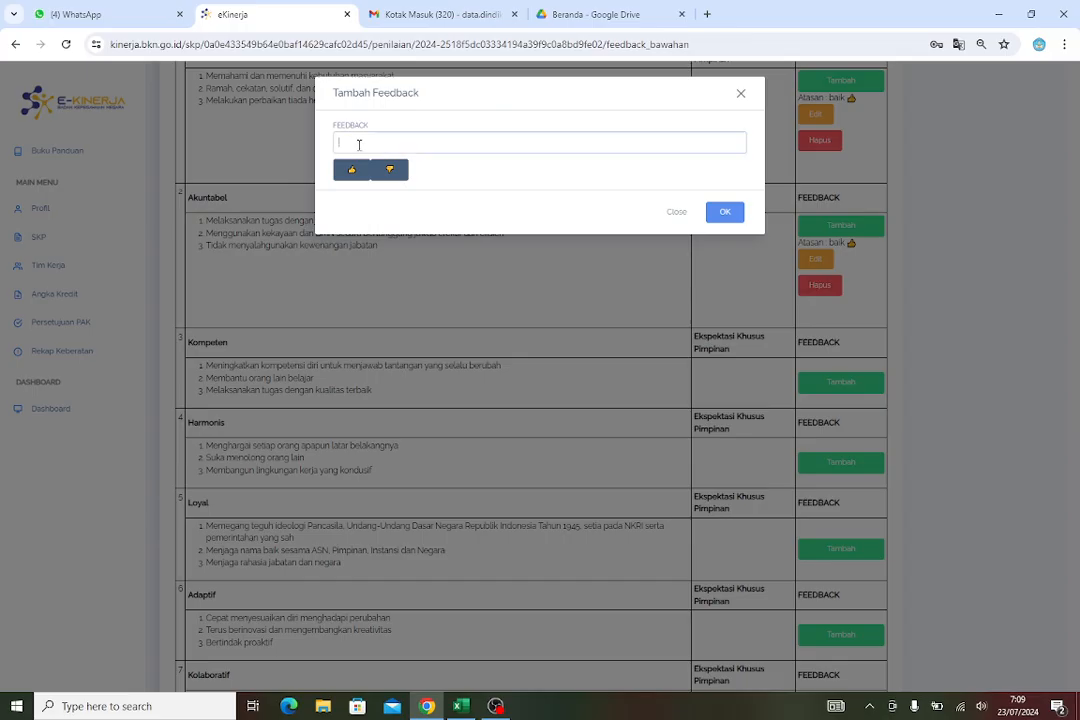
pyautogui.click(422, 227)
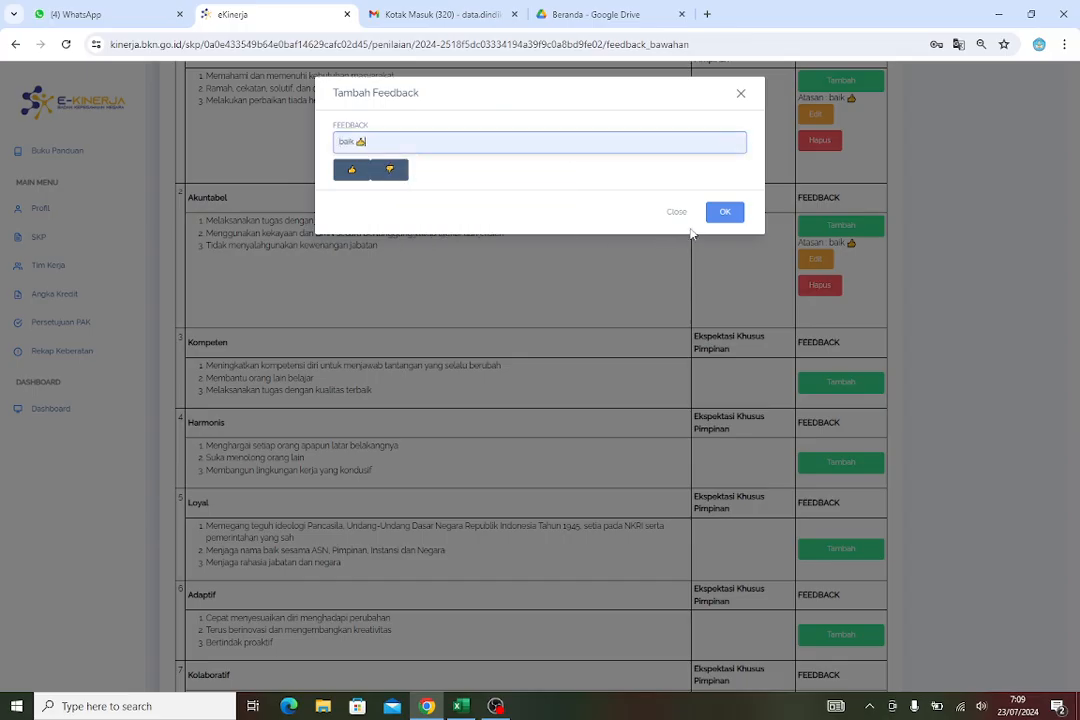
pyautogui.click(718, 213)
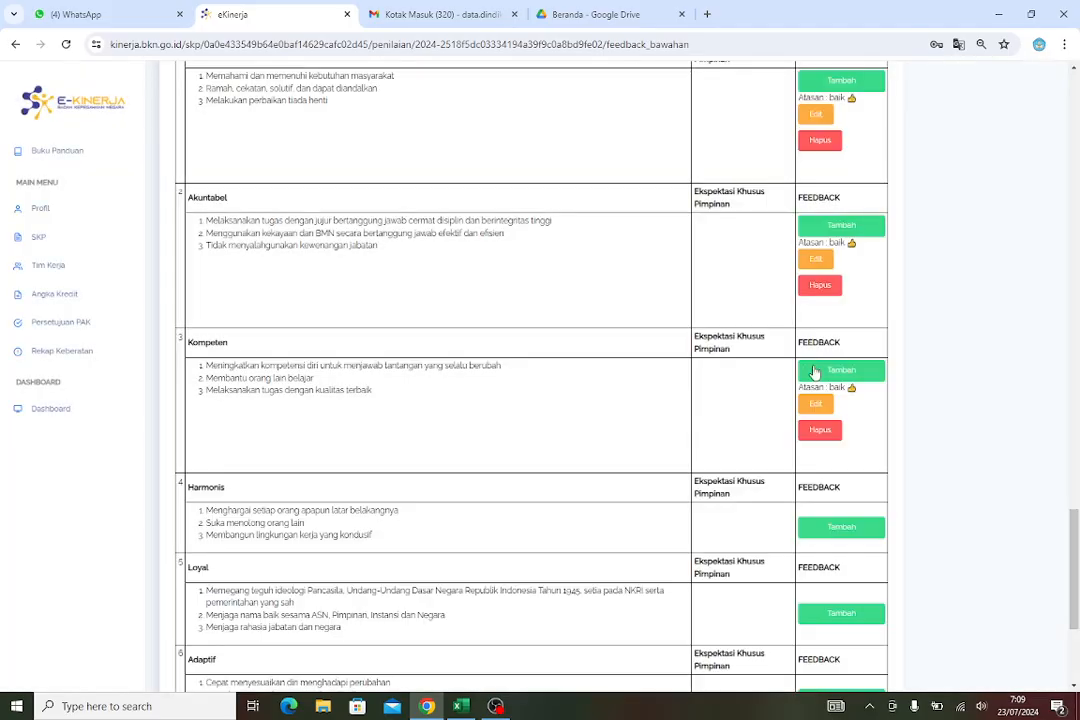
# Add the feedback "baik 👍" to the Harmonis work behaviour
pyautogui.scroll(-5, 856, 463)
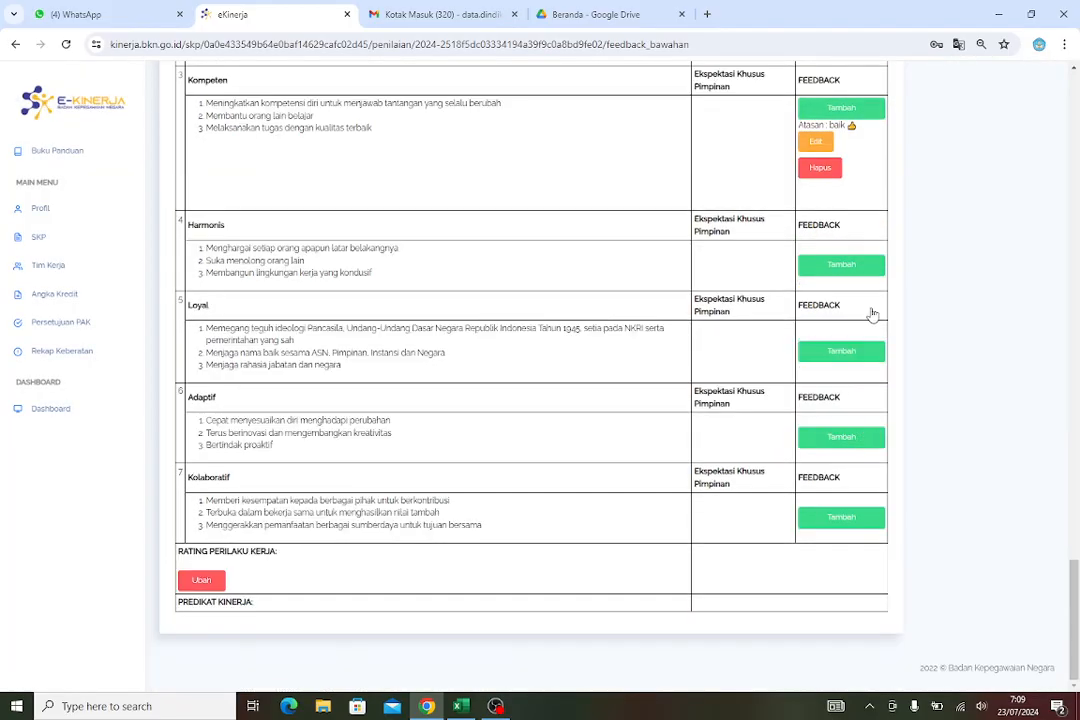
pyautogui.click(841, 264)
pyautogui.click(371, 141)
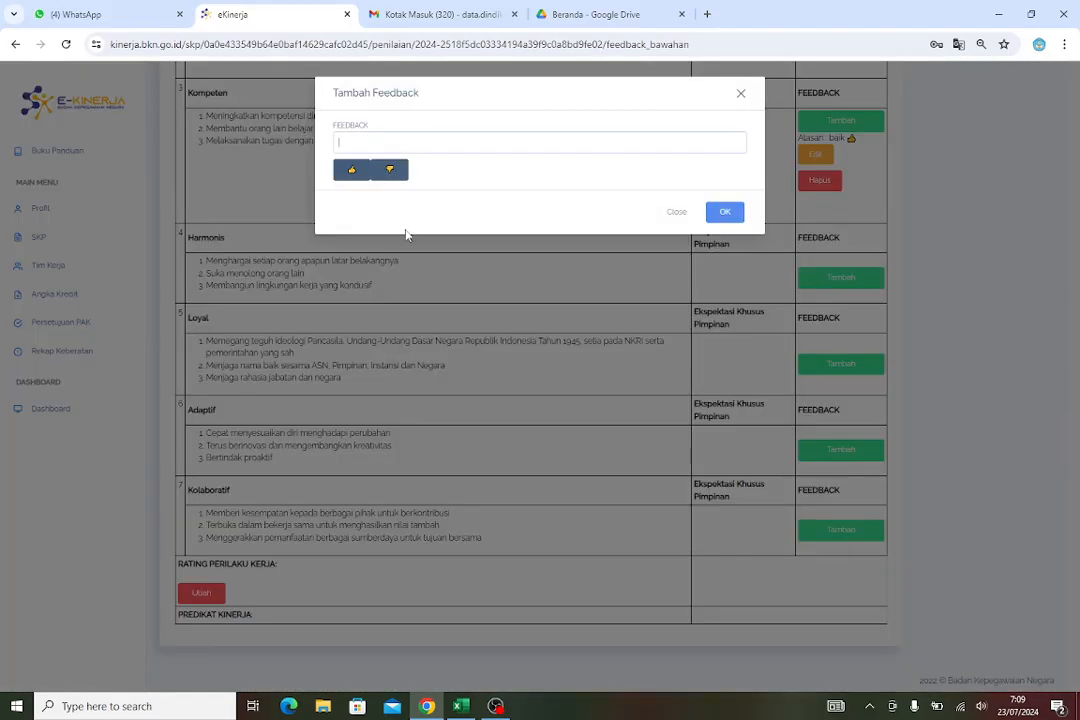
pyautogui.click(420, 225)
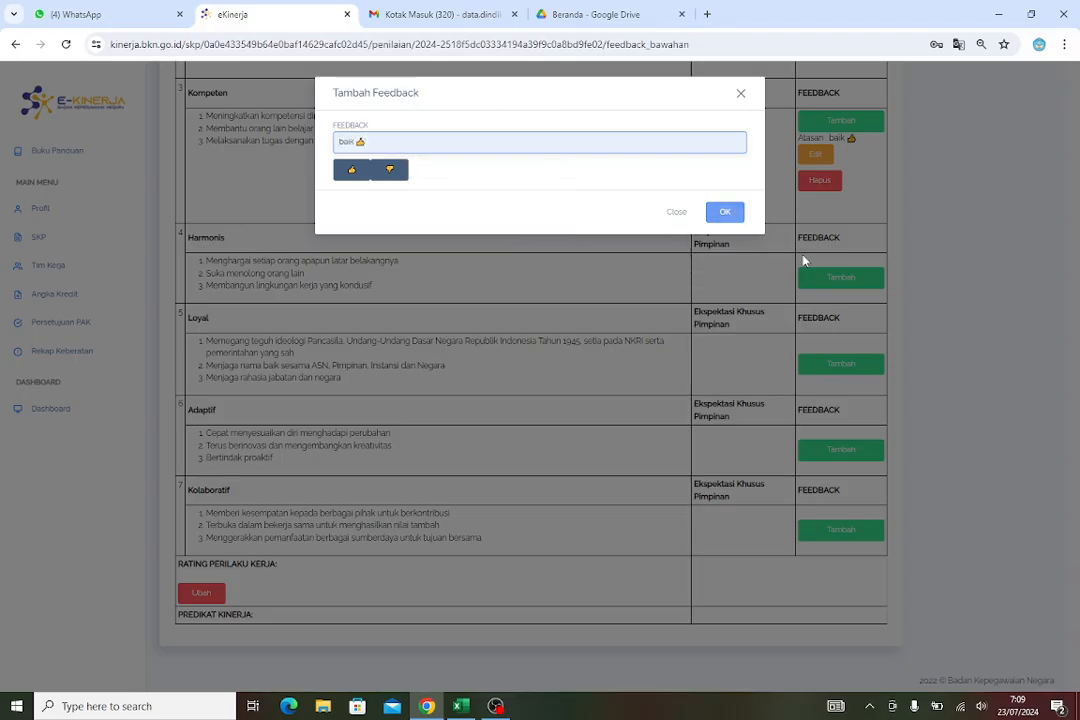
pyautogui.click(731, 213)
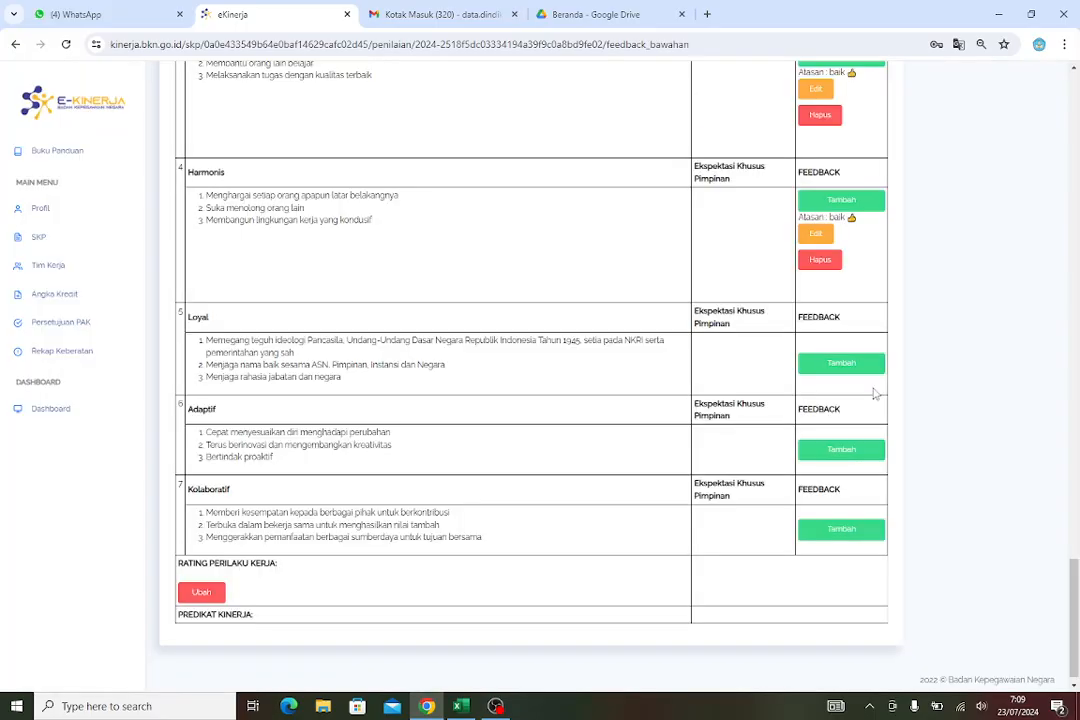
# Add the feedback "baik 👍" to the Loyal work behaviour
pyautogui.click(845, 363)
pyautogui.click(438, 142)
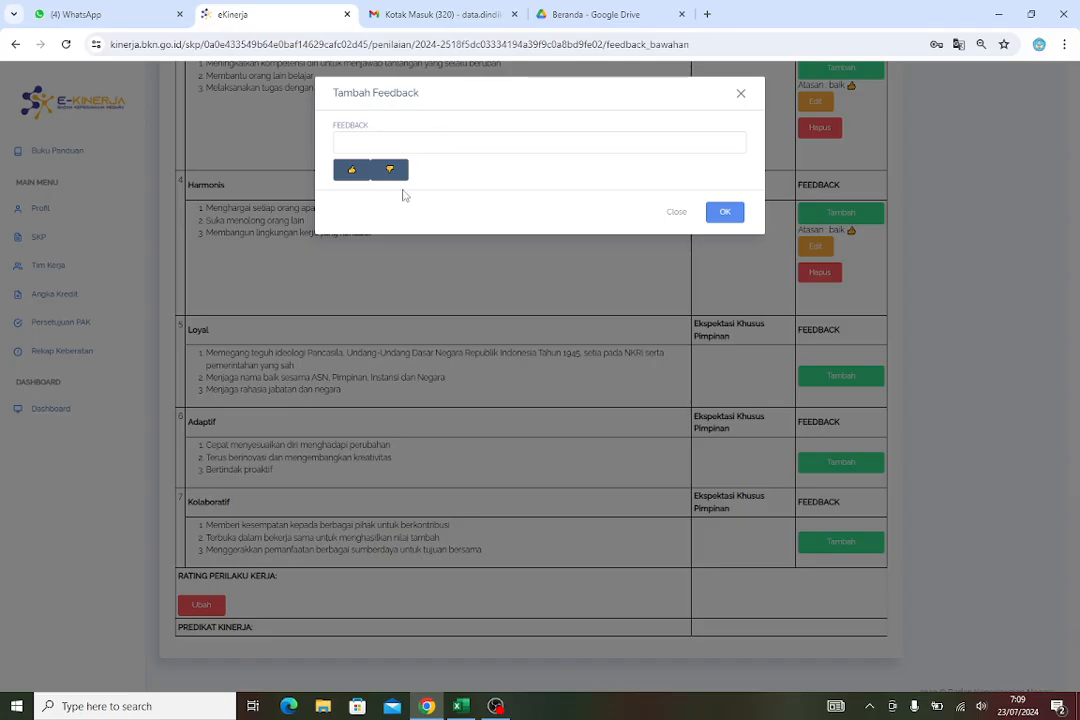
pyautogui.click(405, 226)
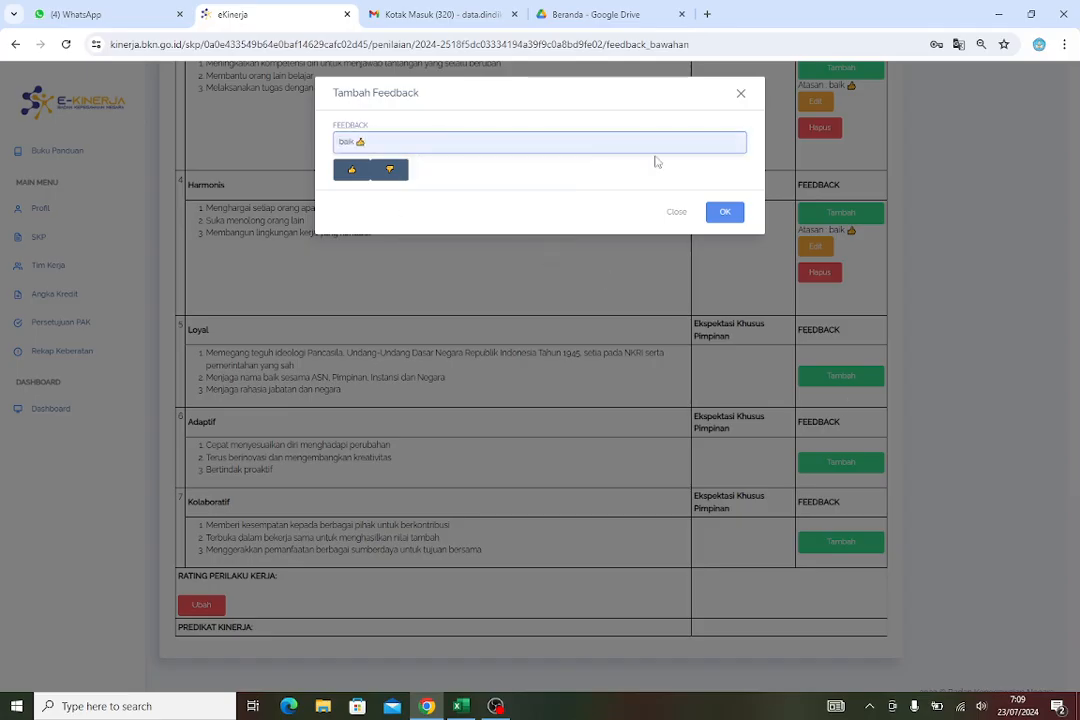
pyautogui.click(724, 212)
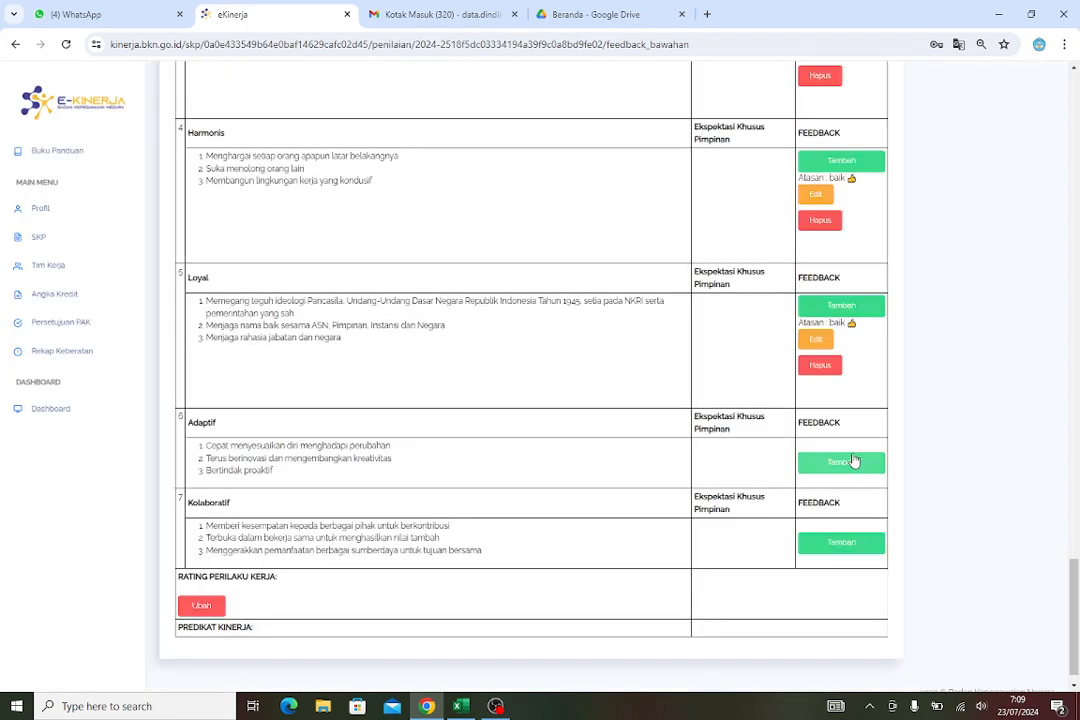
# Add the feedback "baik 👍" to the Adaptif work behaviour
pyautogui.click(852, 461)
pyautogui.click(442, 143)
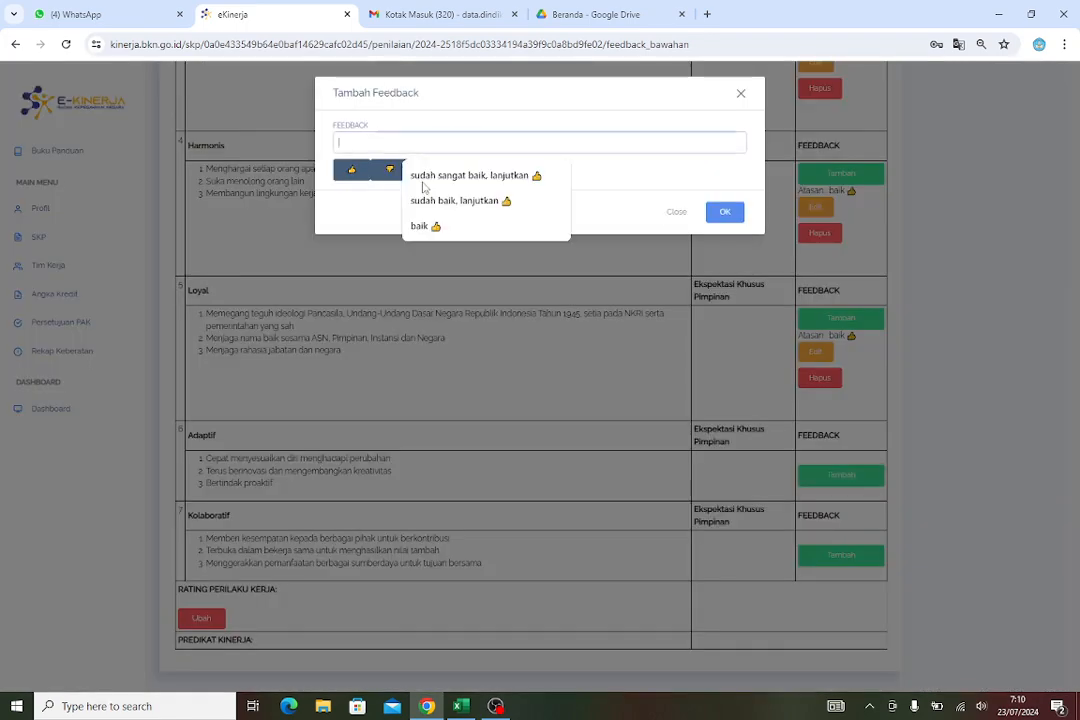
pyautogui.click(430, 226)
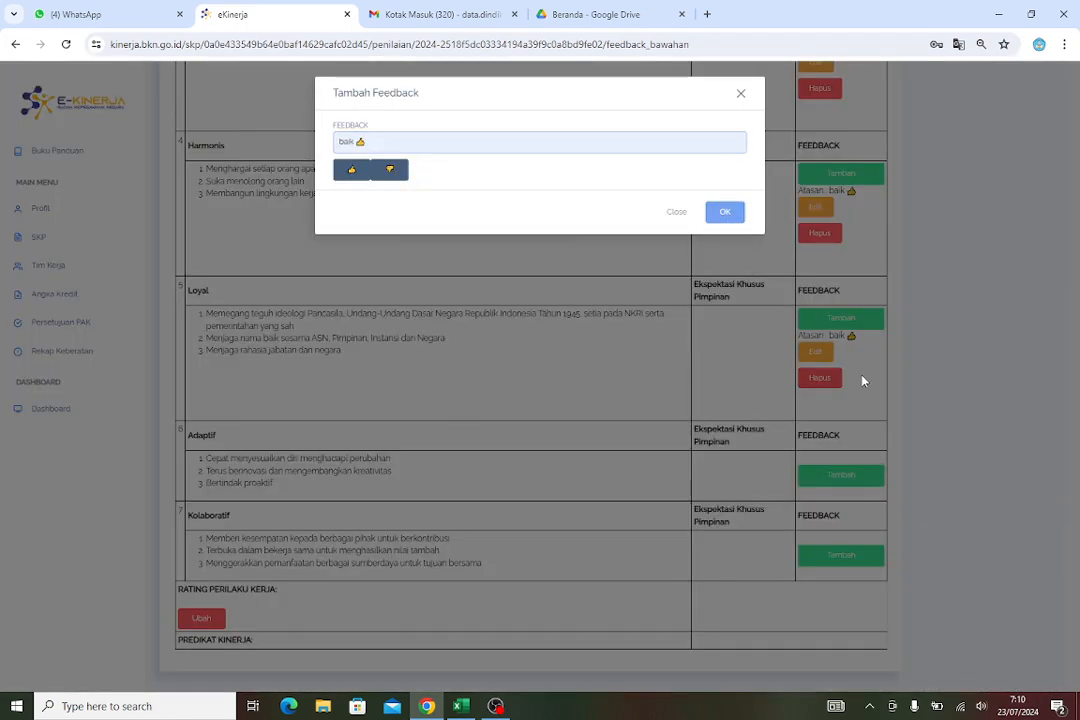
pyautogui.press('Return')
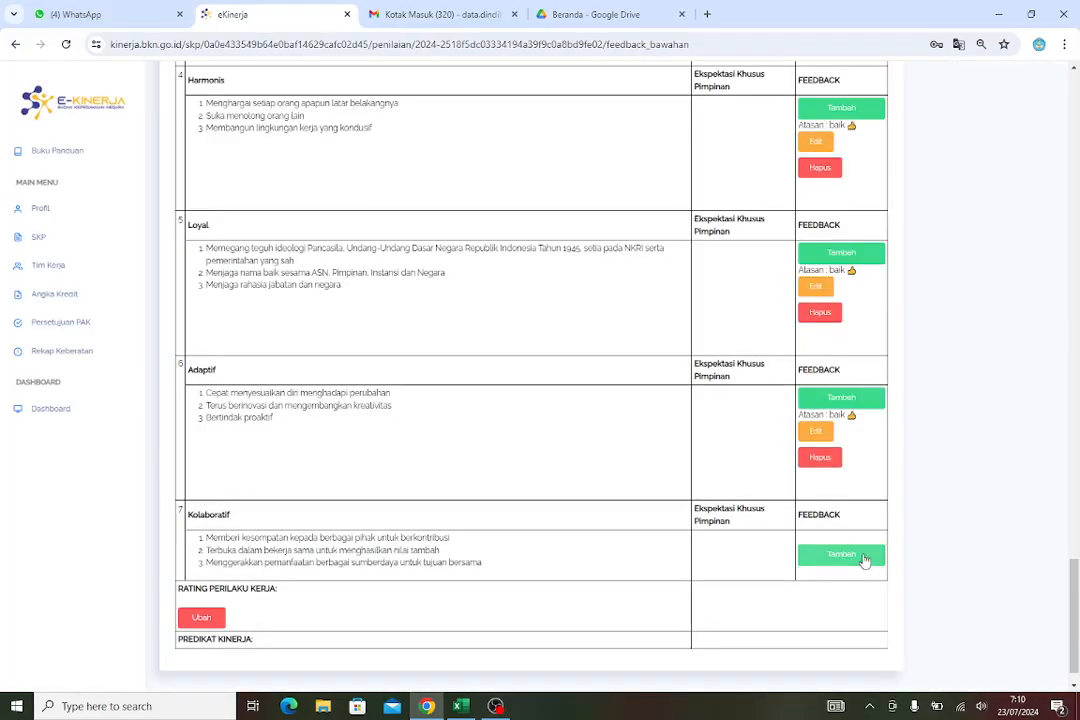
# Add the feedback "baik 👍" to the Kolaboratif work behaviour
pyautogui.click(865, 561)
pyautogui.click(366, 145)
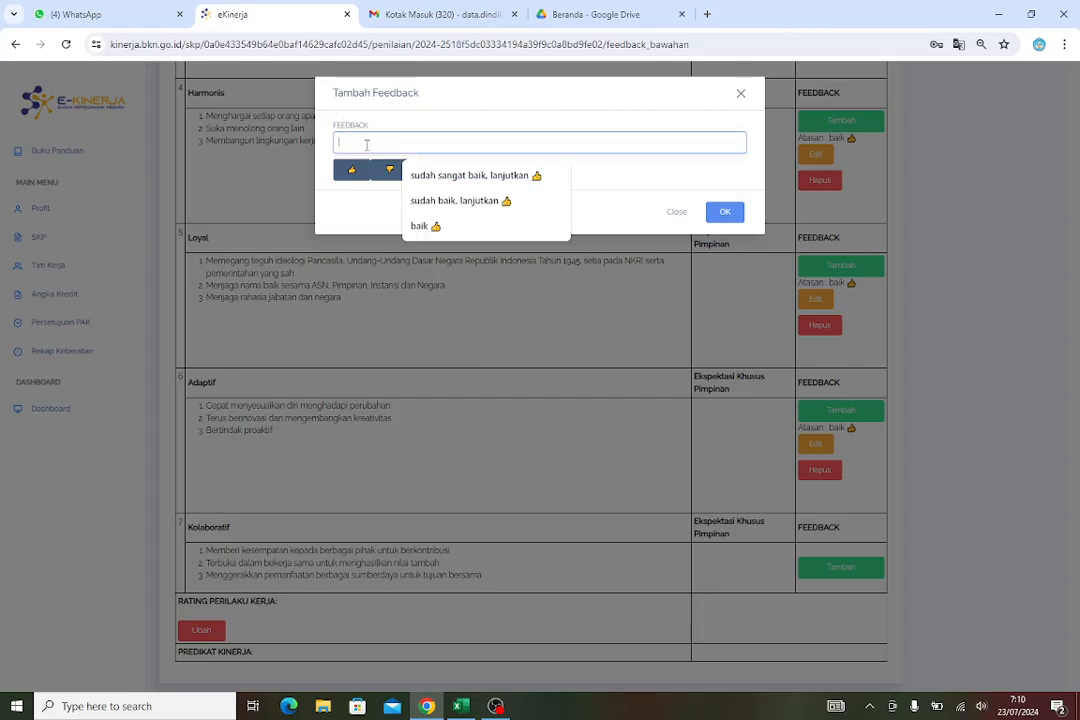
pyautogui.click(424, 226)
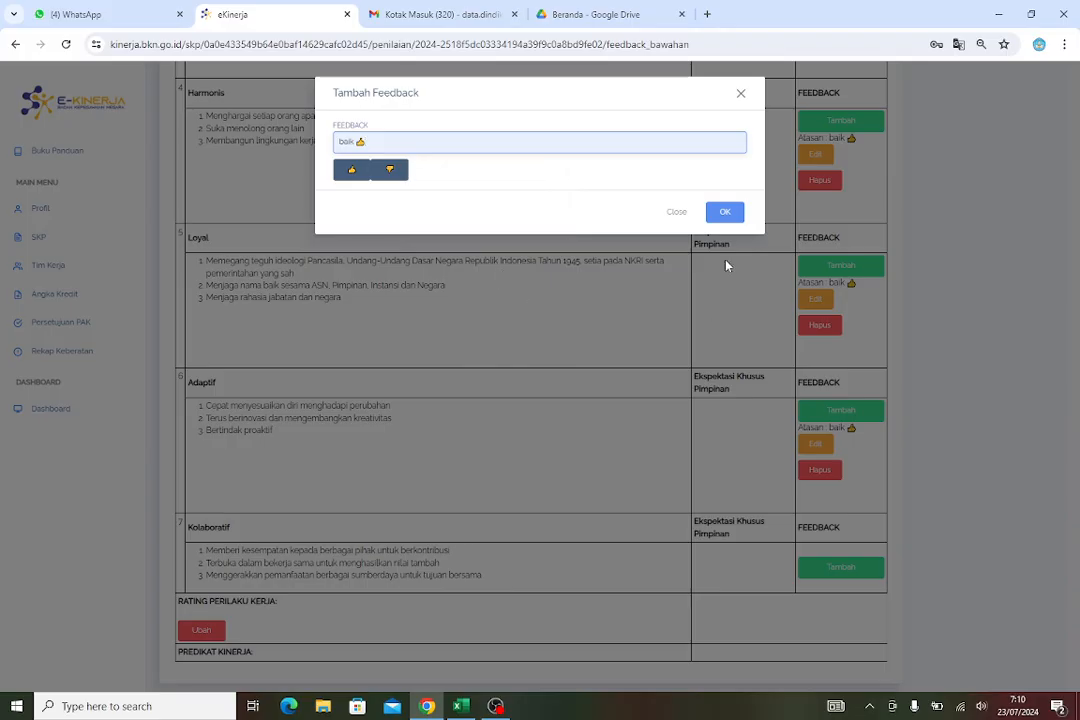
pyautogui.click(733, 214)
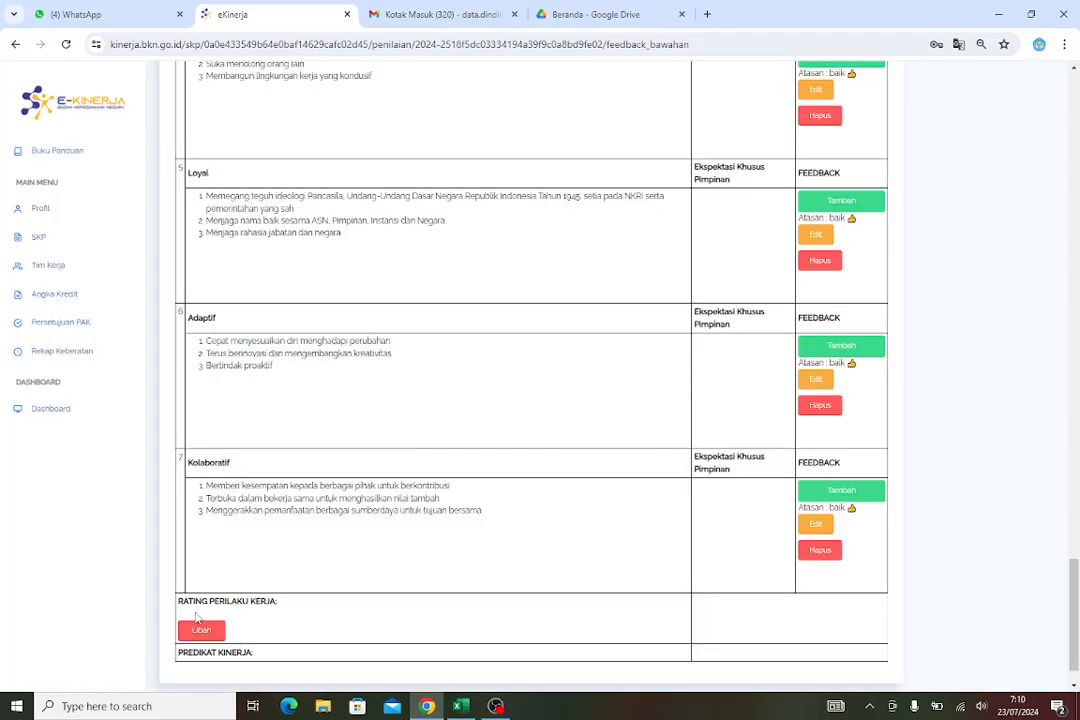
# Set the work behaviour rating to SESUAI EKSPEKTASI
pyautogui.scroll(6, 262, 605)
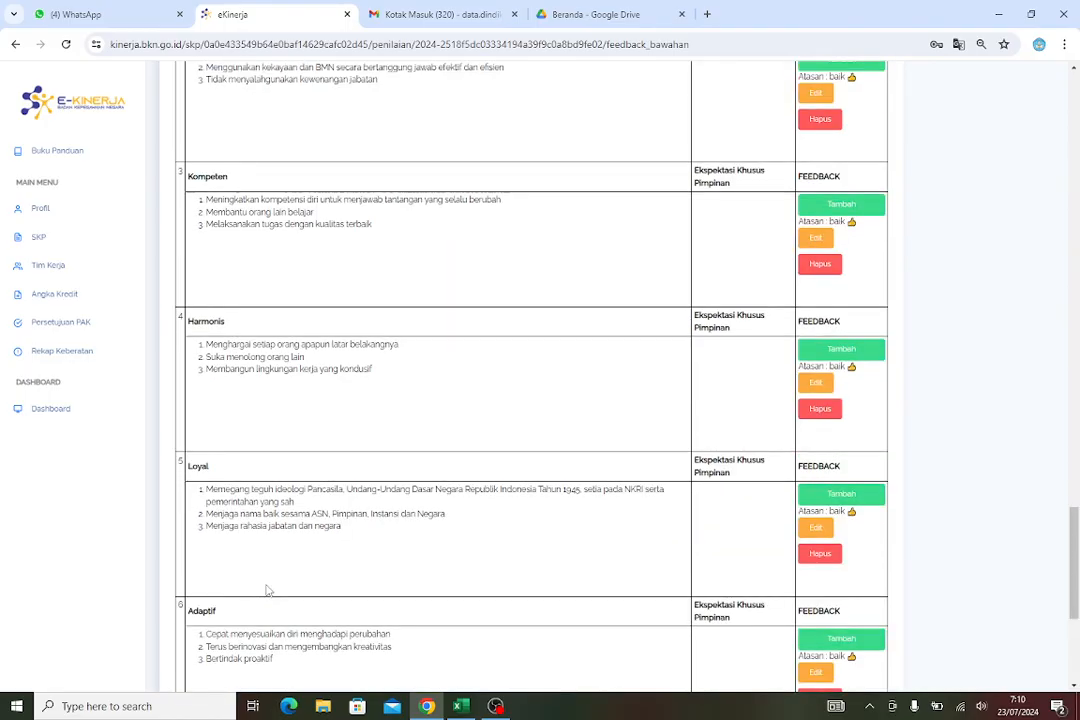
pyautogui.scroll(4, 266, 590)
pyautogui.scroll(-2, 270, 485)
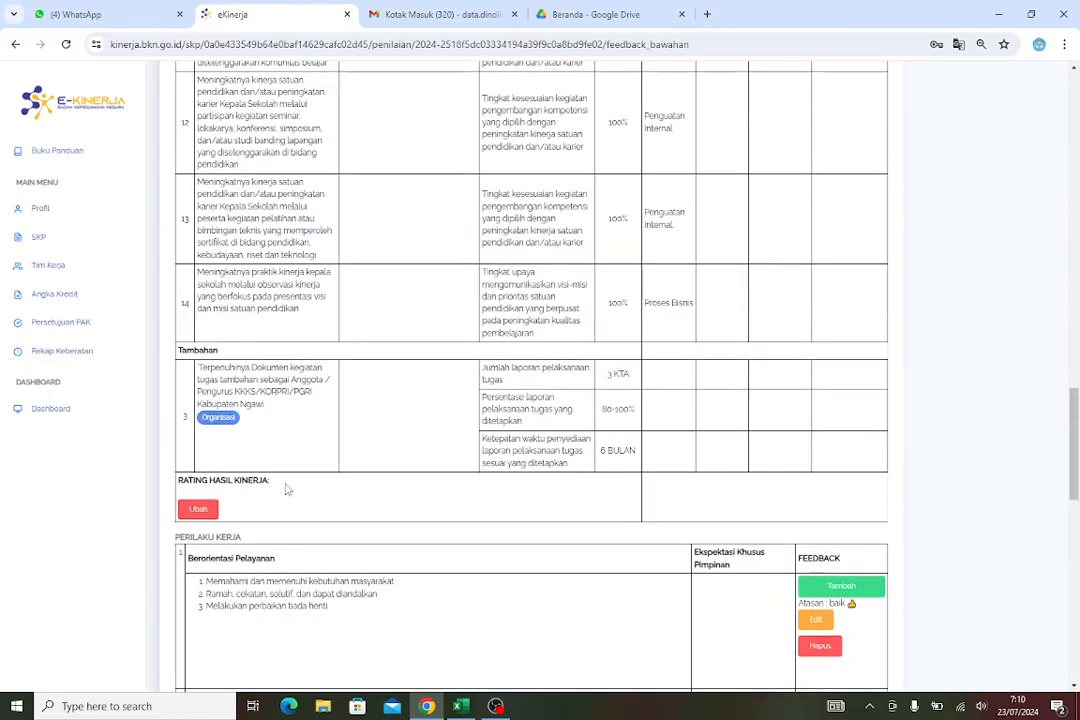
pyautogui.scroll(-2, 268, 472)
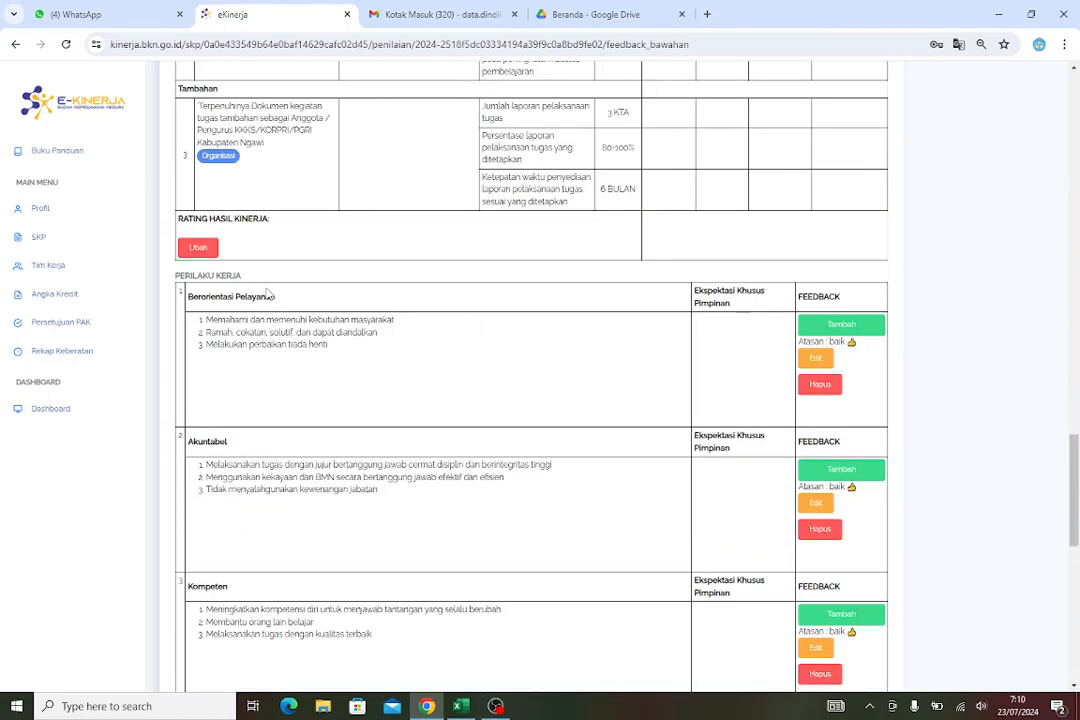
pyautogui.scroll(-6, 255, 398)
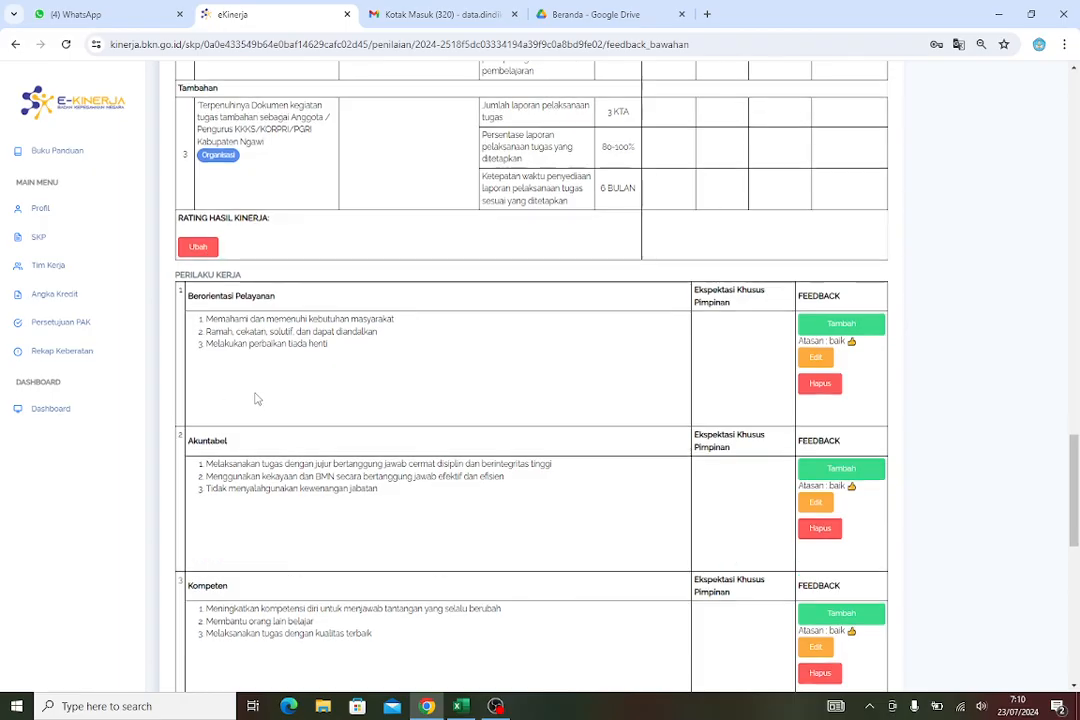
pyautogui.scroll(-2, 270, 380)
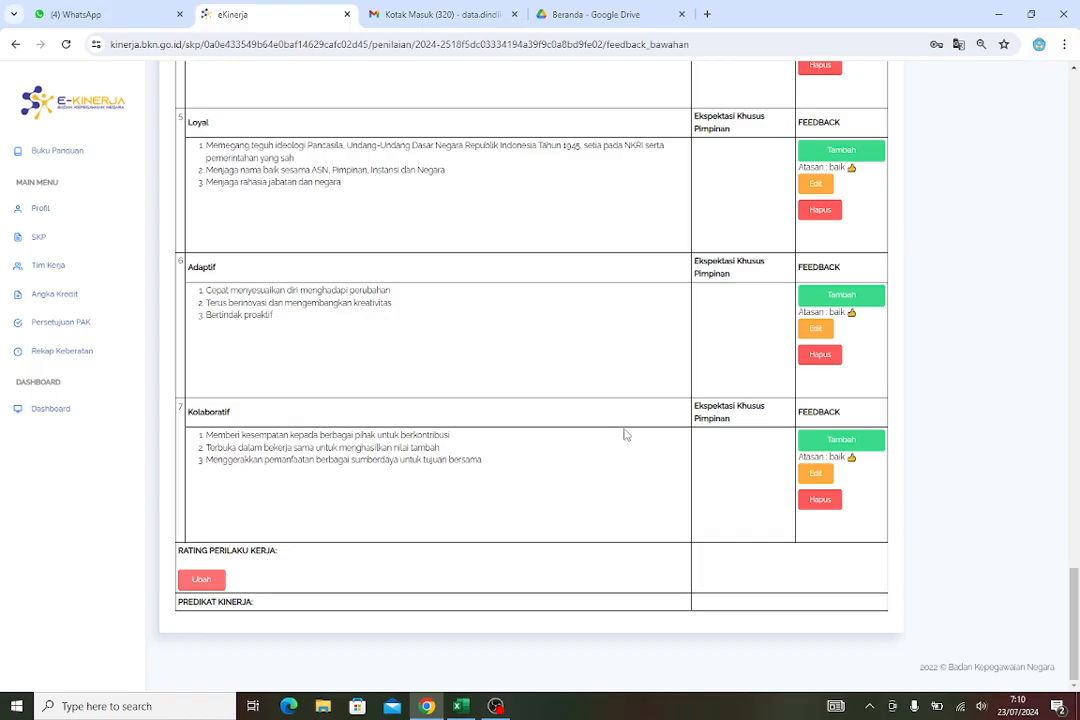
pyautogui.scroll(1, 624, 436)
pyautogui.scroll(-1, 626, 434)
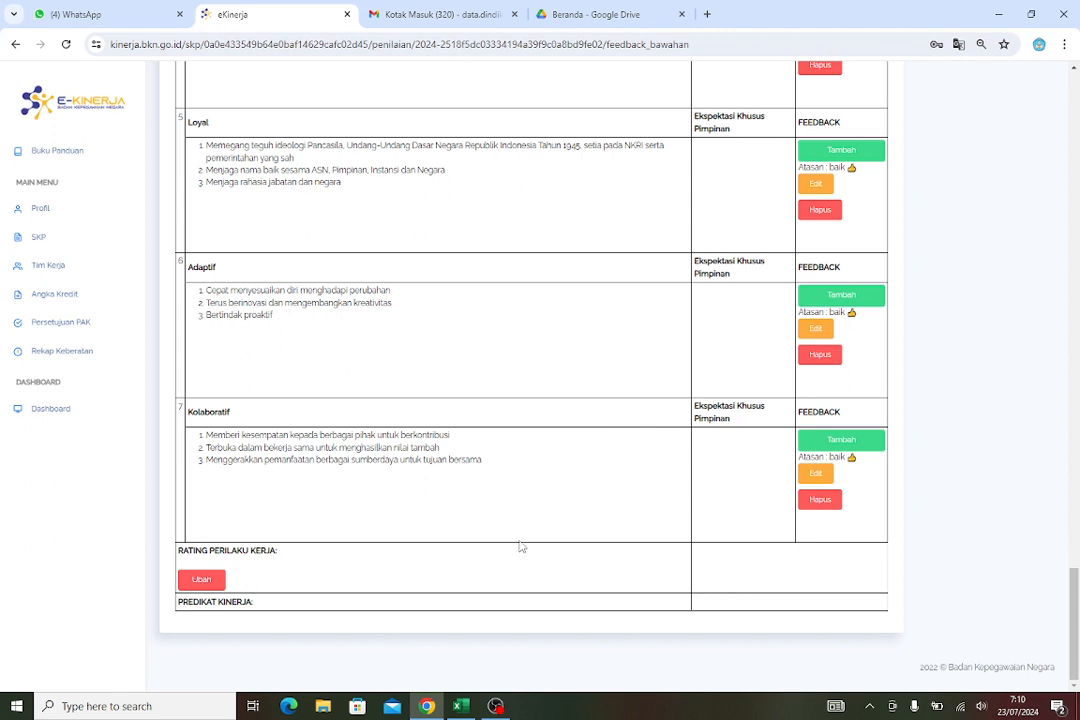
pyautogui.click(197, 582)
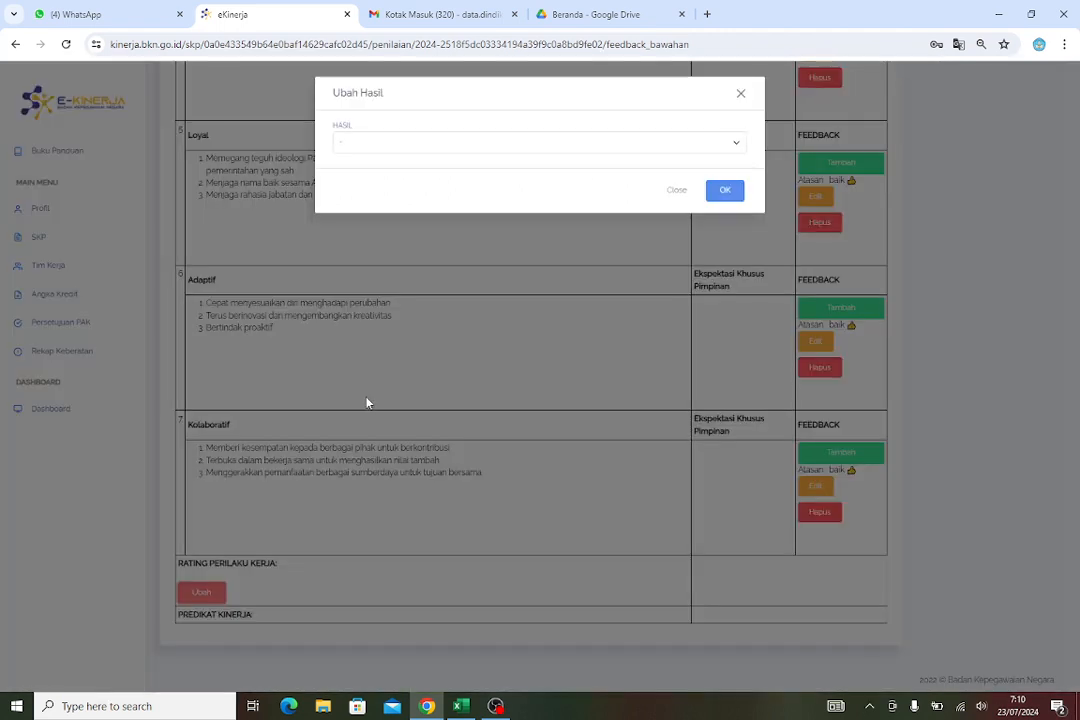
pyautogui.click(369, 149)
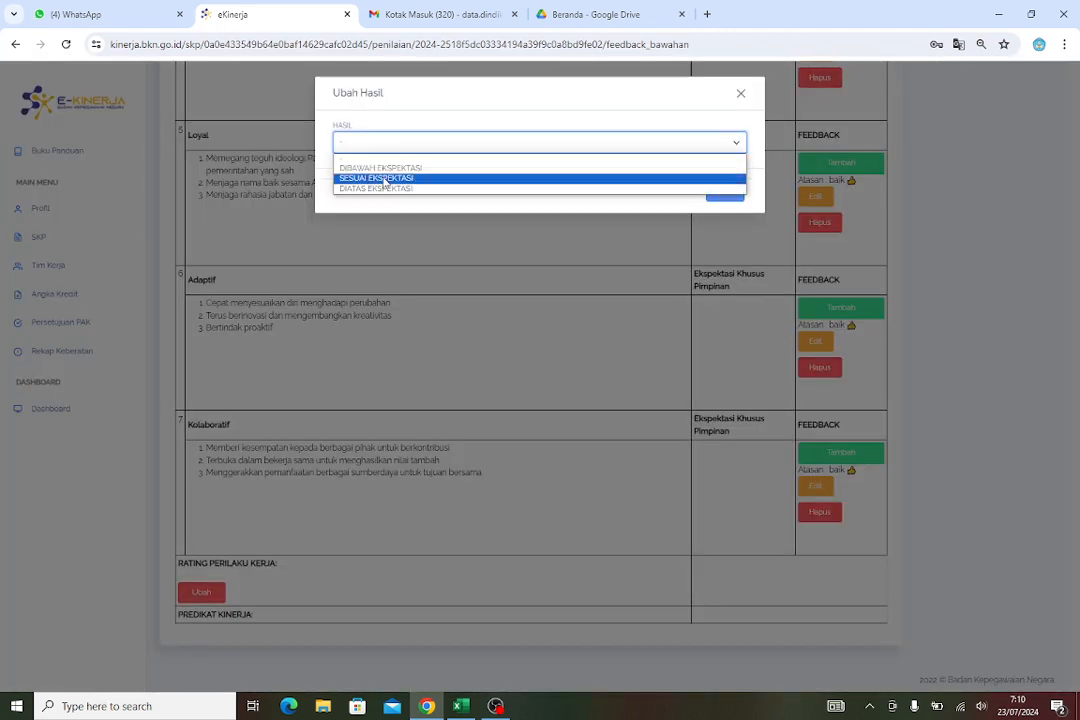
pyautogui.click(384, 178)
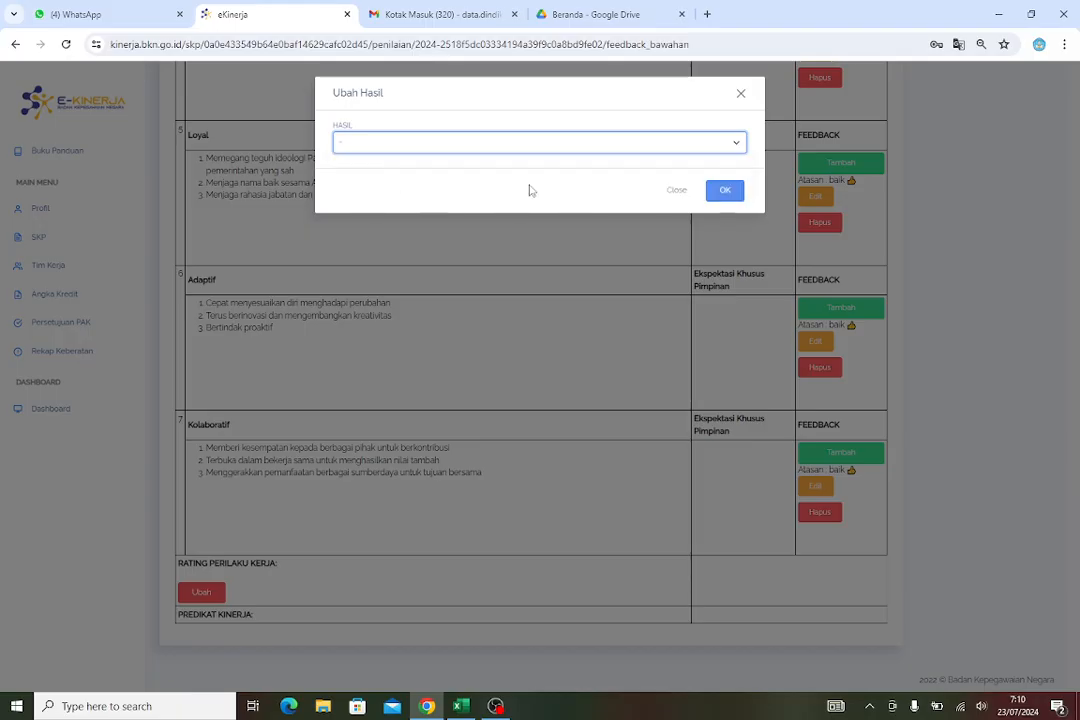
pyautogui.click(724, 190)
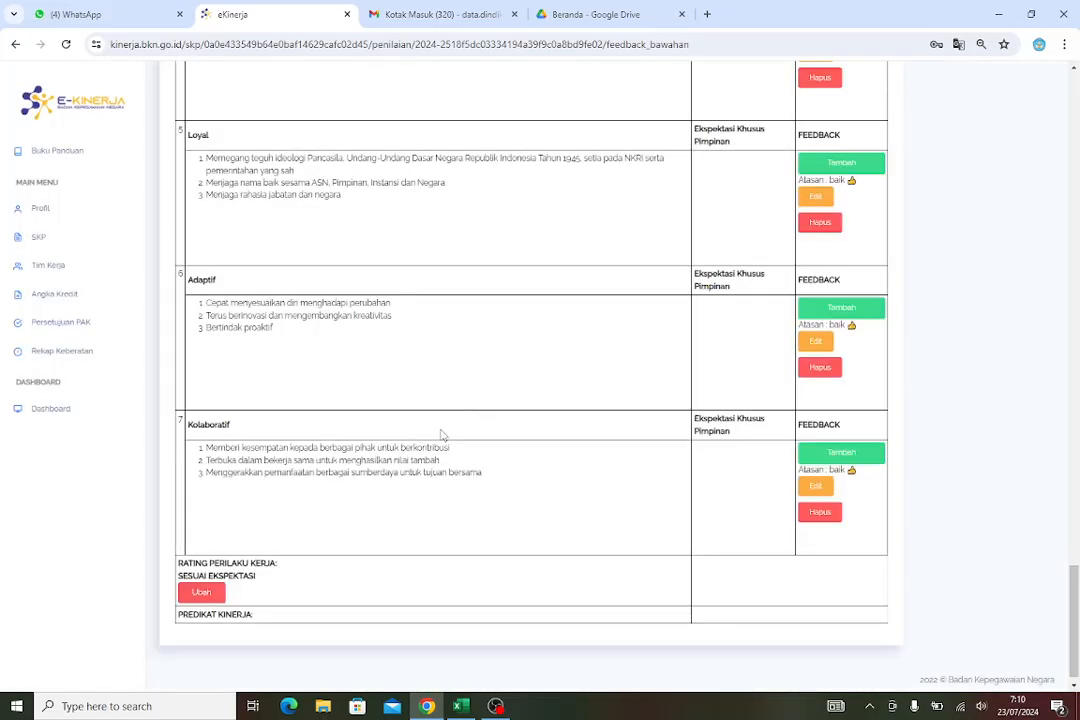
# Set the work results rating to SESUAI EKSPEKTASI
pyautogui.scroll(5, 390, 490)
pyautogui.scroll(3, 390, 490)
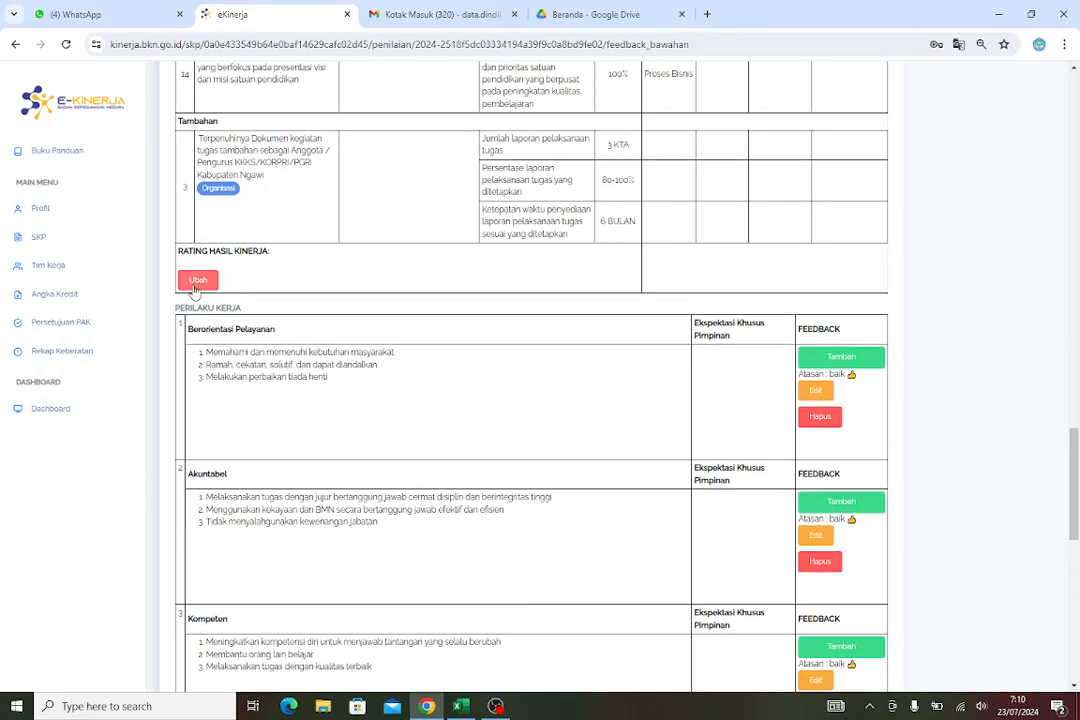
pyautogui.click(196, 282)
pyautogui.click(518, 146)
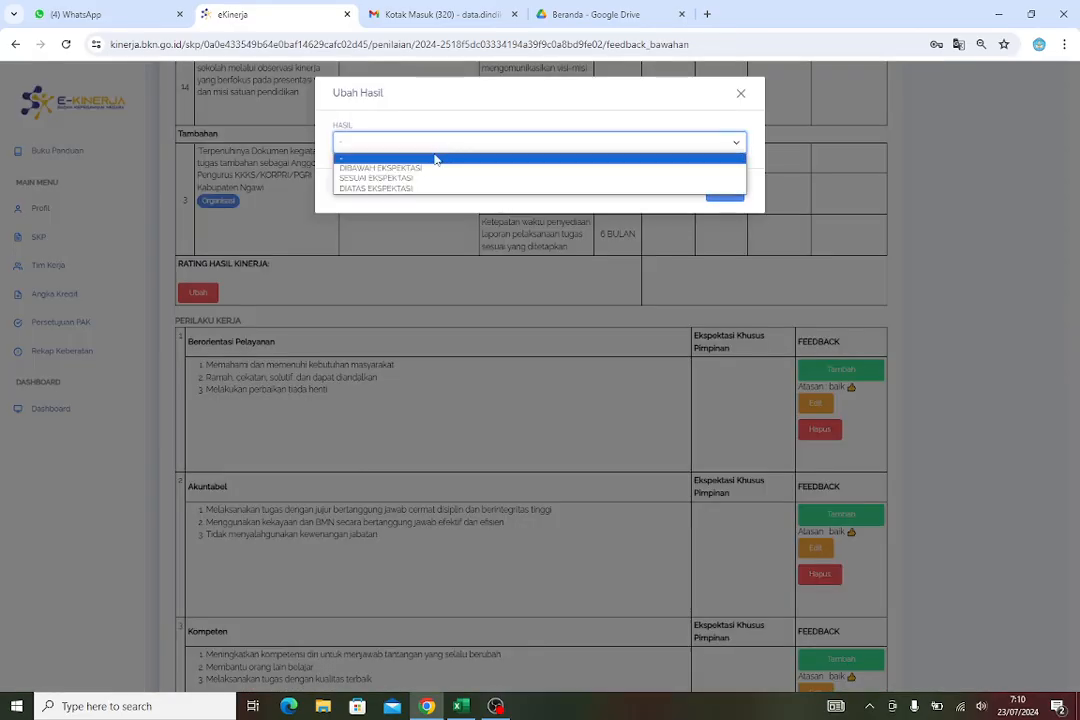
pyautogui.click(419, 180)
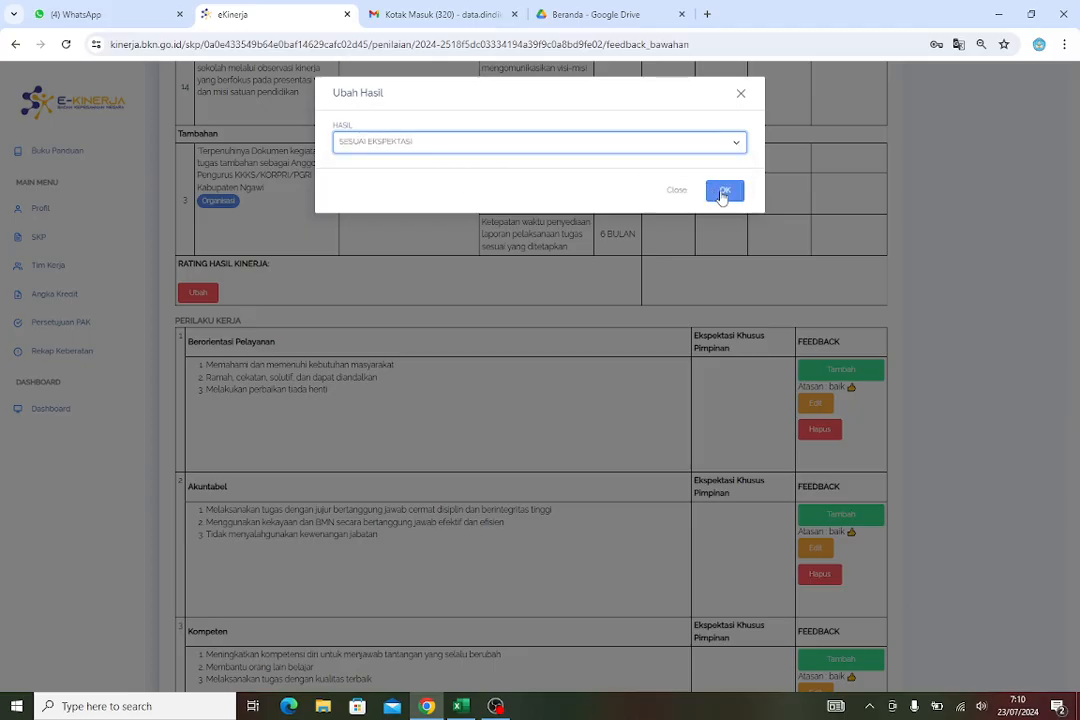
pyautogui.click(724, 191)
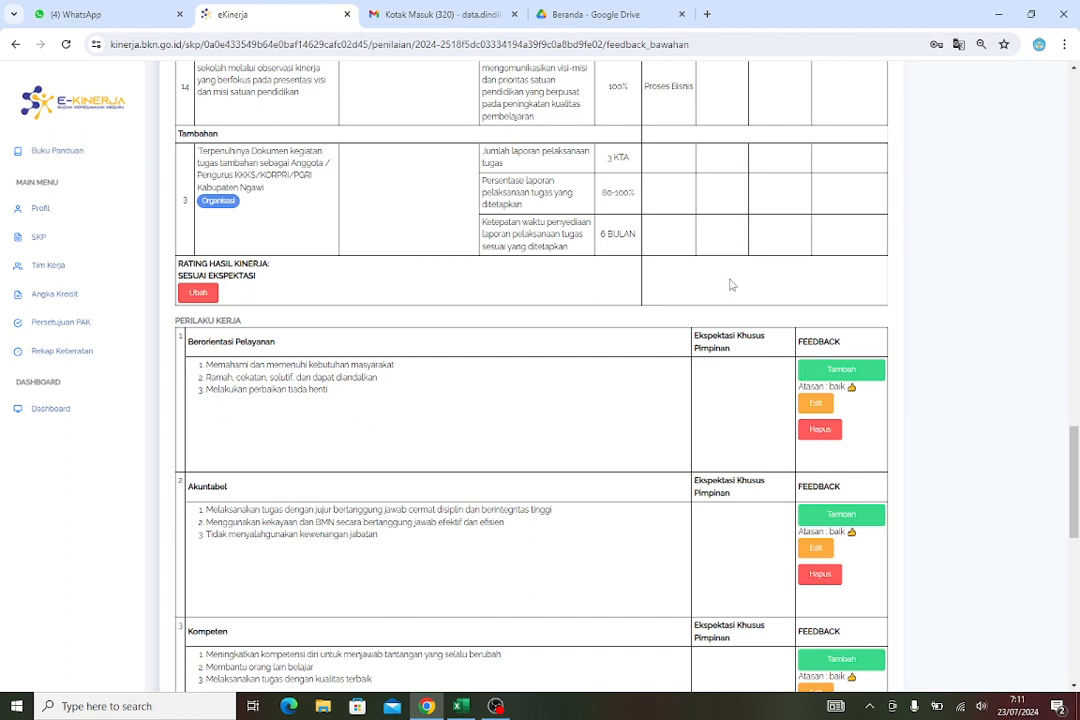
# Log out of the supervisor account and open the MyASN sign-in page
pyautogui.scroll(10, 745, 272)
pyautogui.scroll(15, 735, 298)
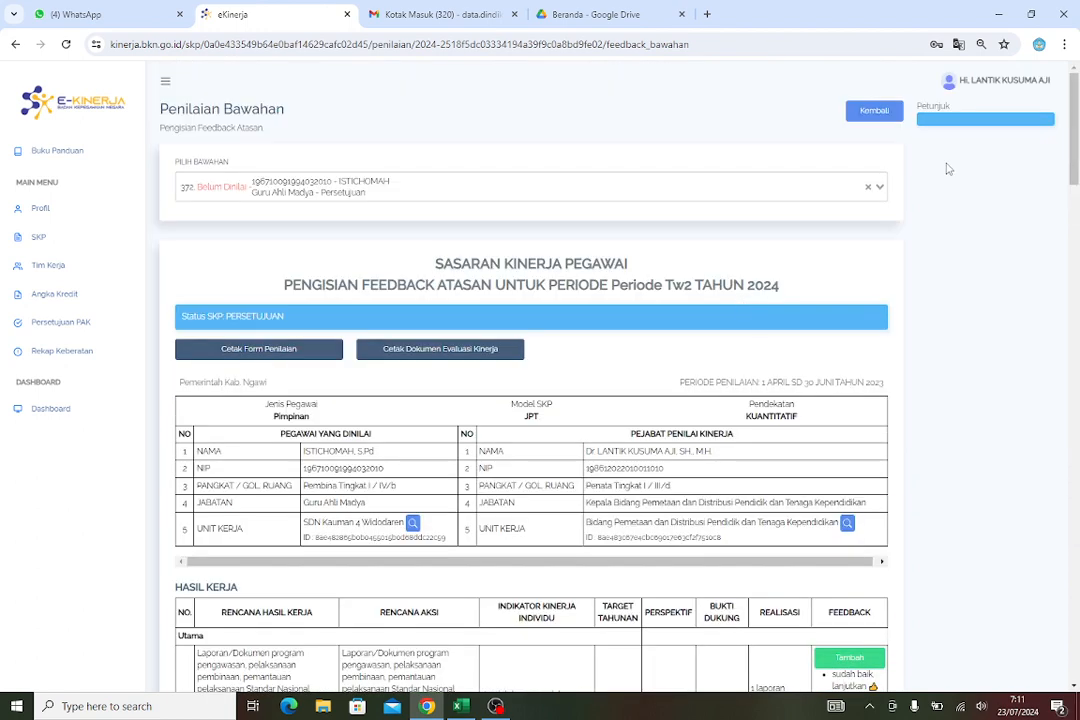
pyautogui.click(996, 84)
pyautogui.click(979, 86)
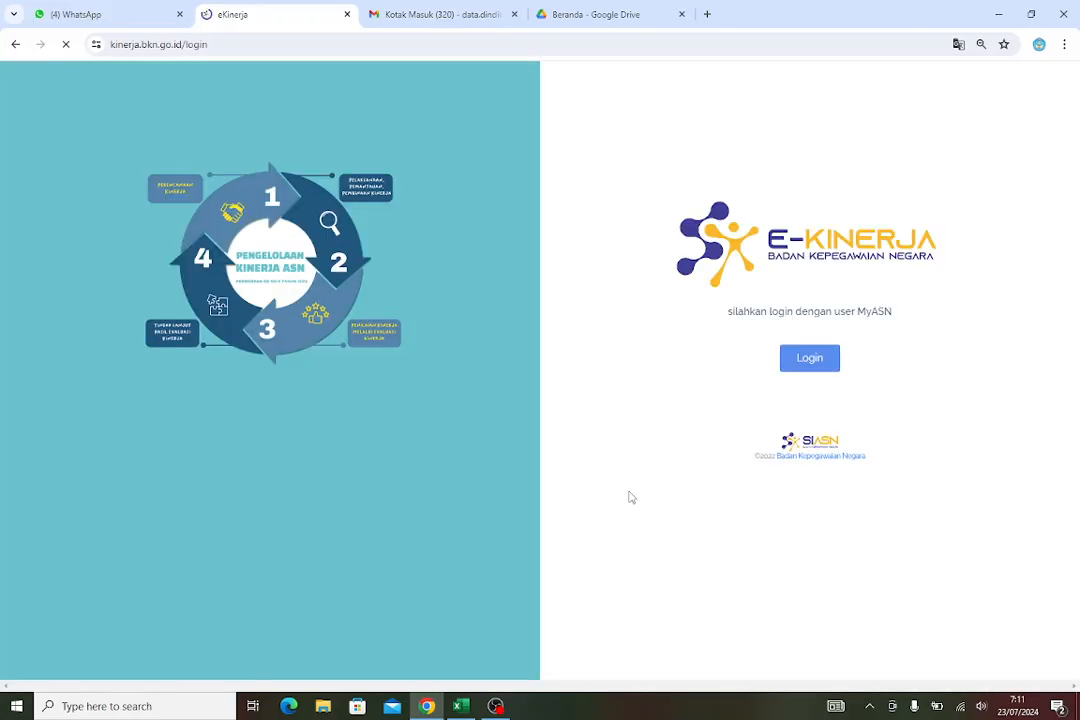
pyautogui.click(808, 362)
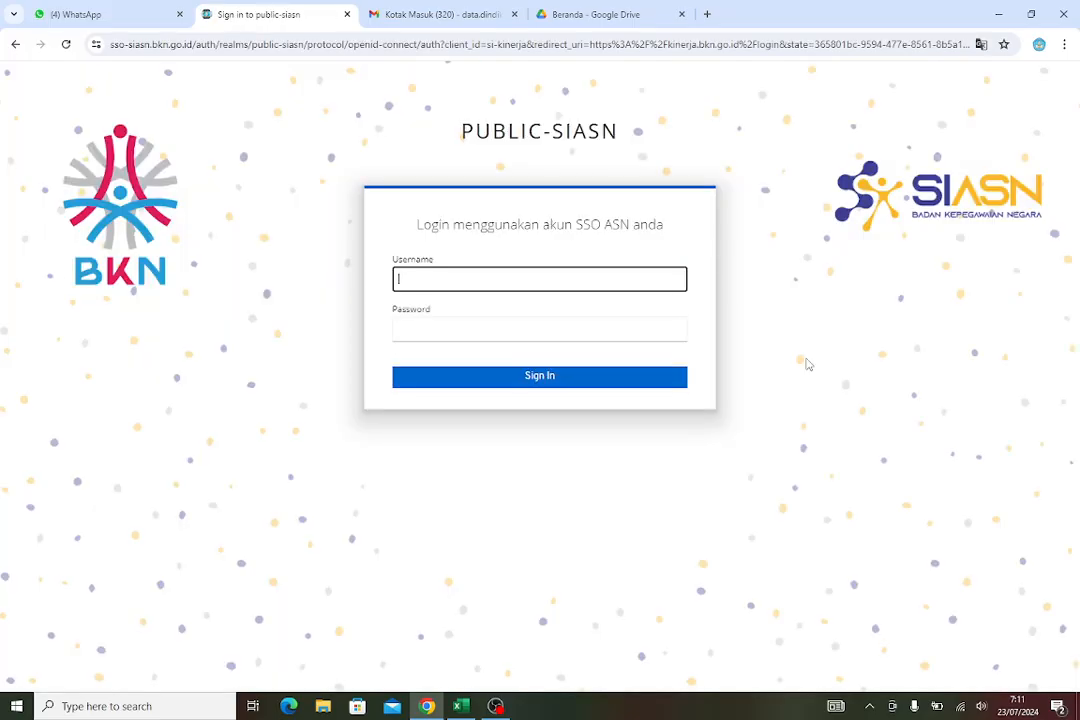
# Switch to Excel, copy the subordinate's NIP from cell F3, and return to the browser
pyautogui.click(461, 708)
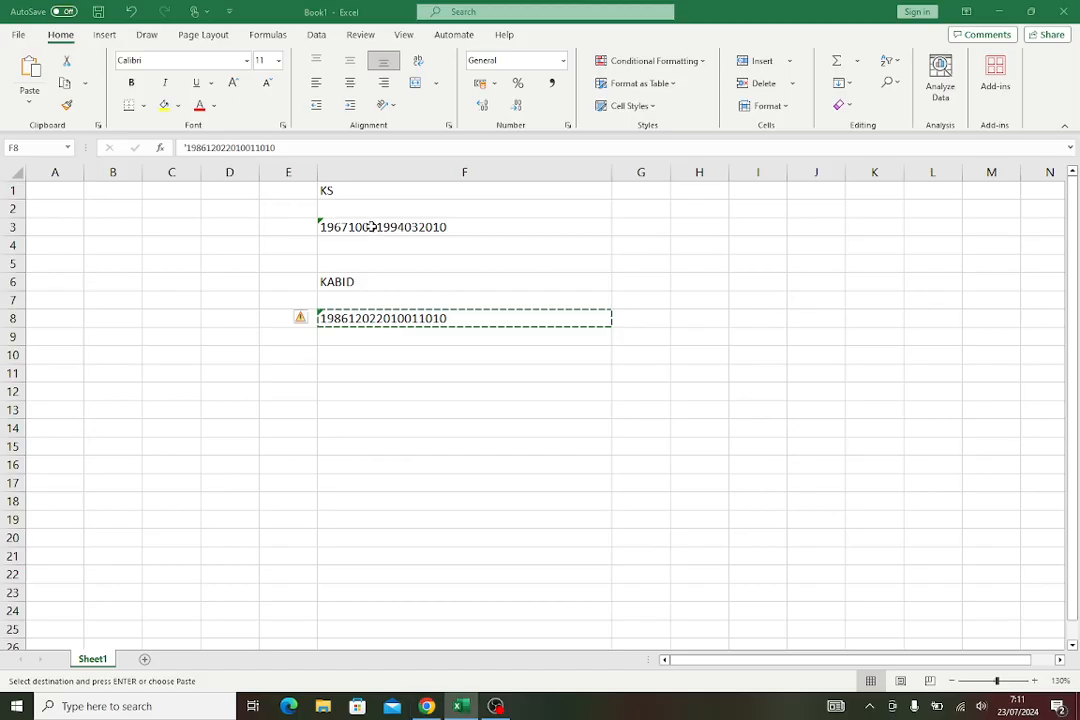
pyautogui.moveTo(371, 227)
pyautogui.rightClick(371, 227)
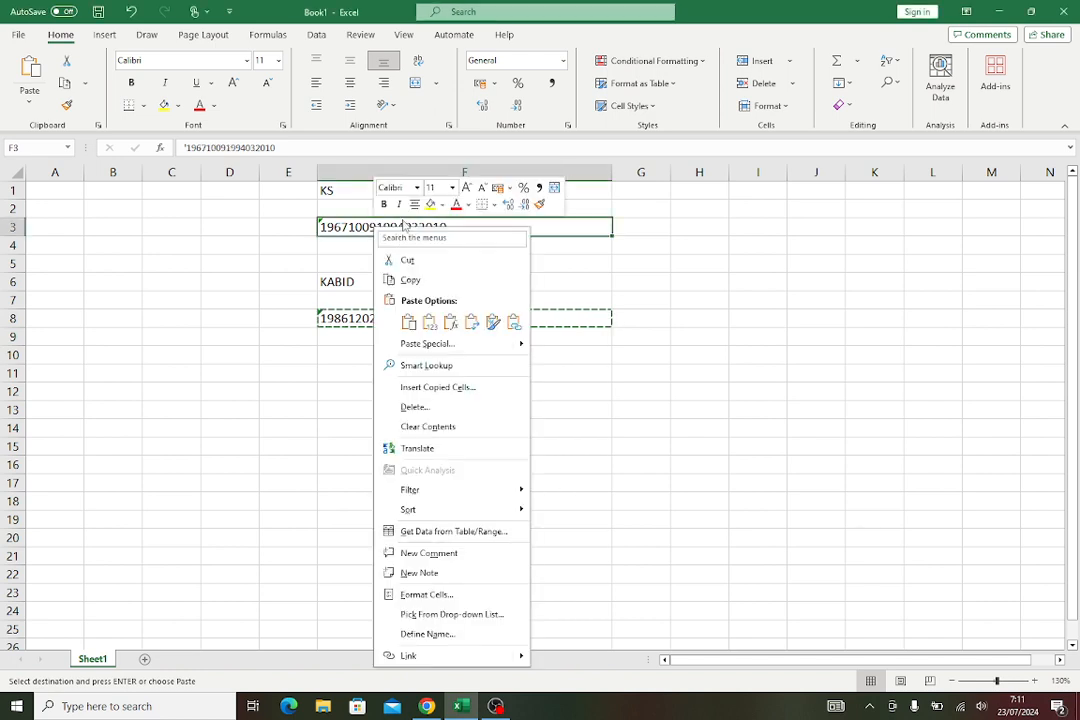
pyautogui.click(400, 226)
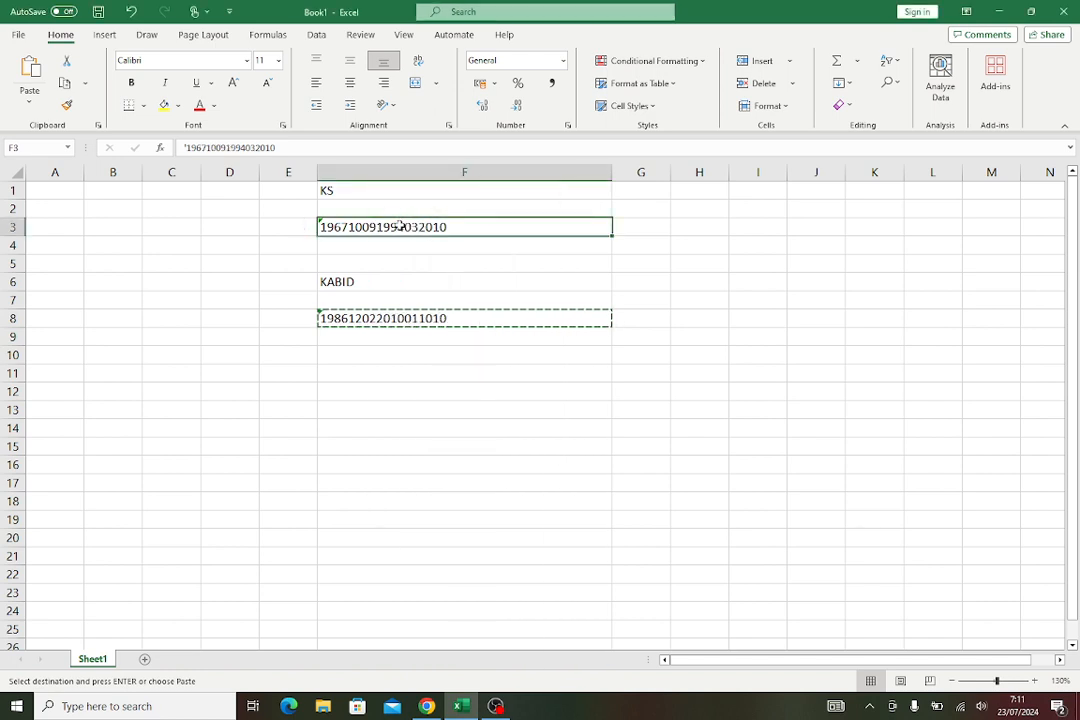
pyautogui.rightClick(400, 226)
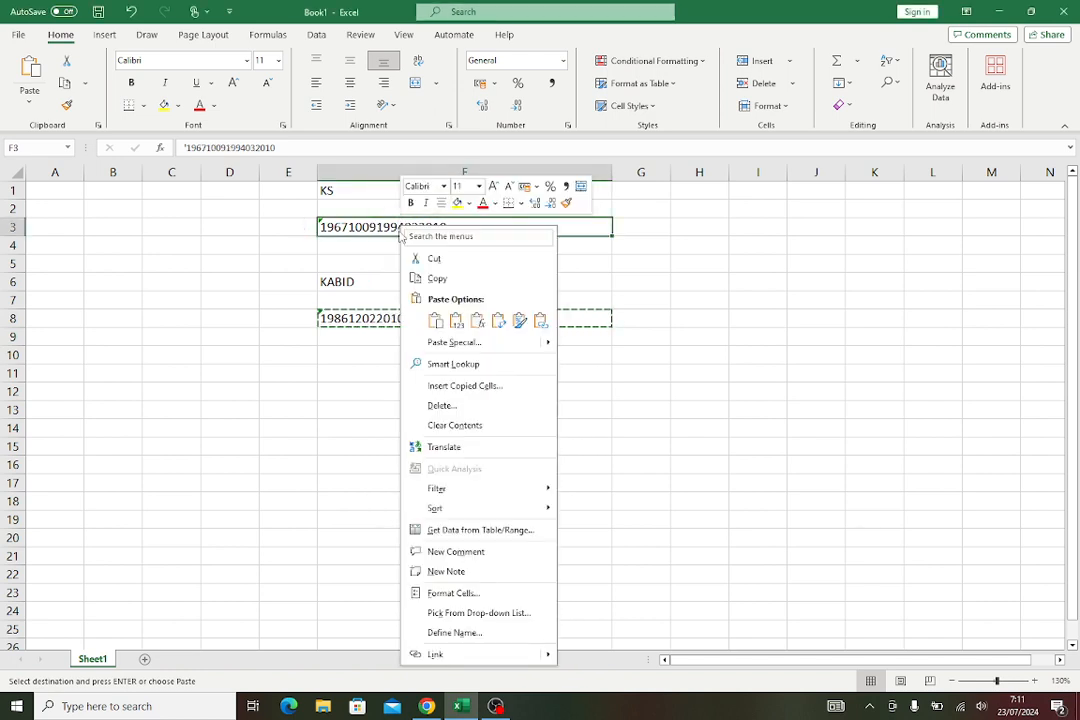
pyautogui.click(430, 278)
pyautogui.click(420, 707)
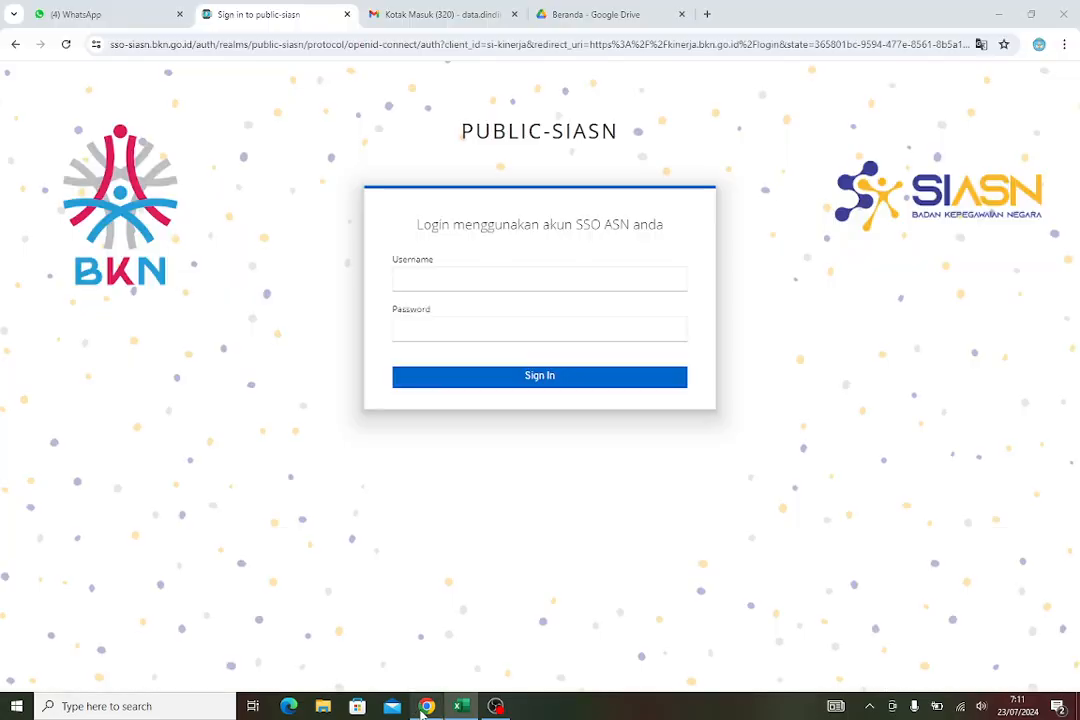
# Sign in with the subordinate's pasted NIP as username and the account password
pyautogui.click(464, 274)
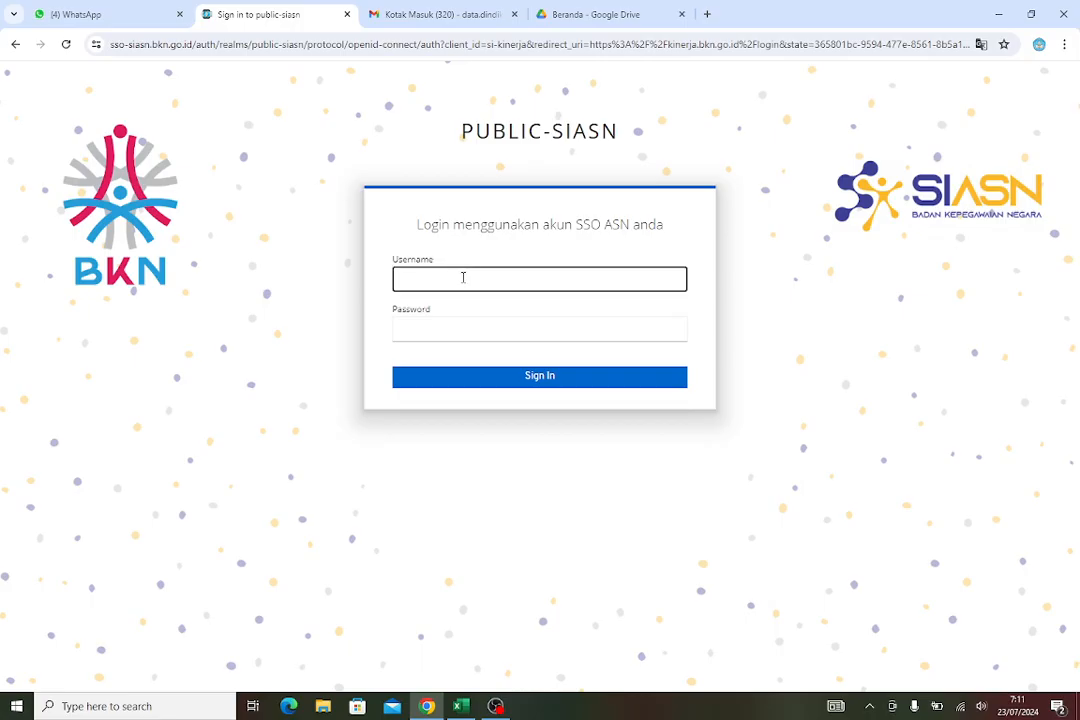
pyautogui.rightClick(463, 281)
pyautogui.click(506, 421)
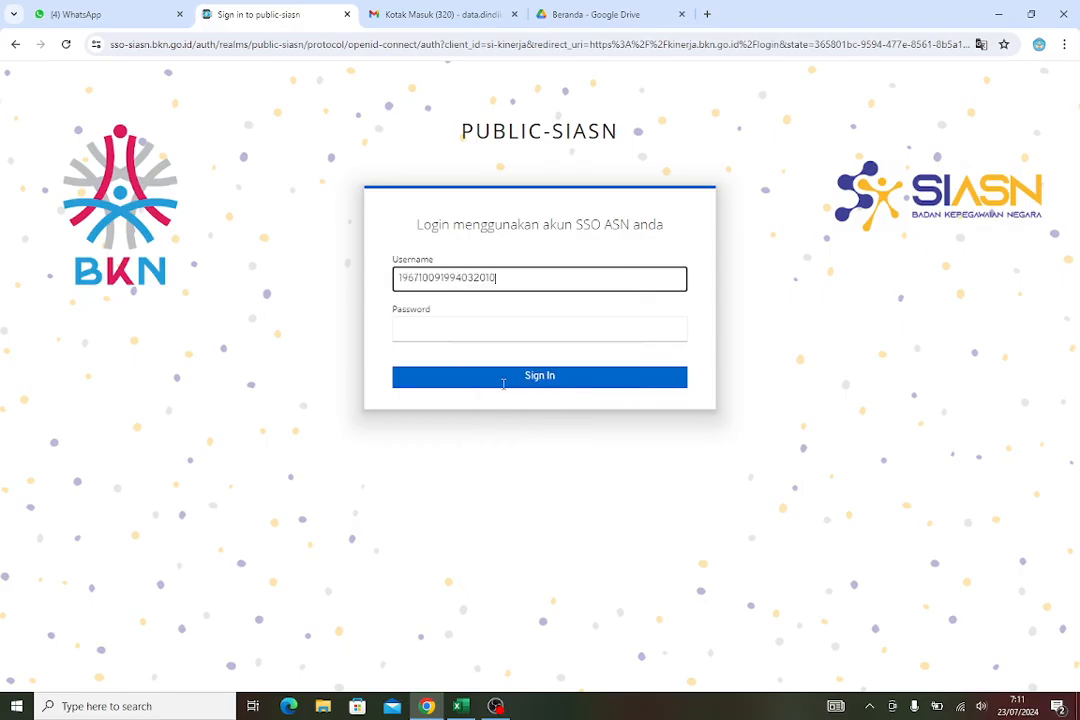
pyautogui.click(490, 325)
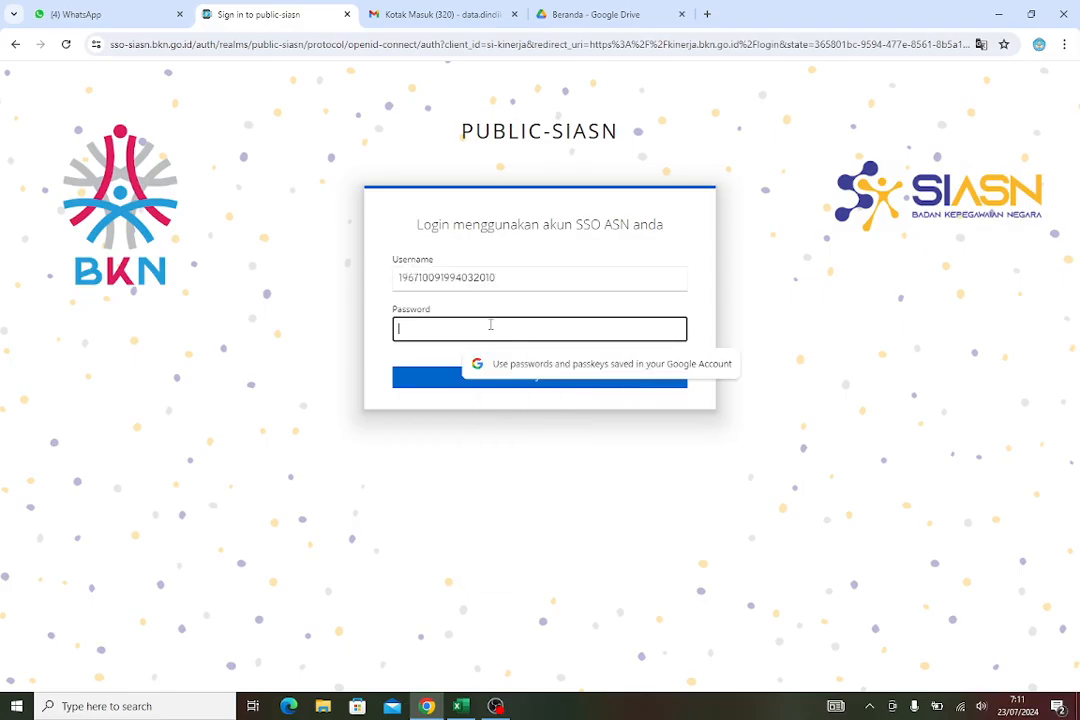
pyautogui.write('••')
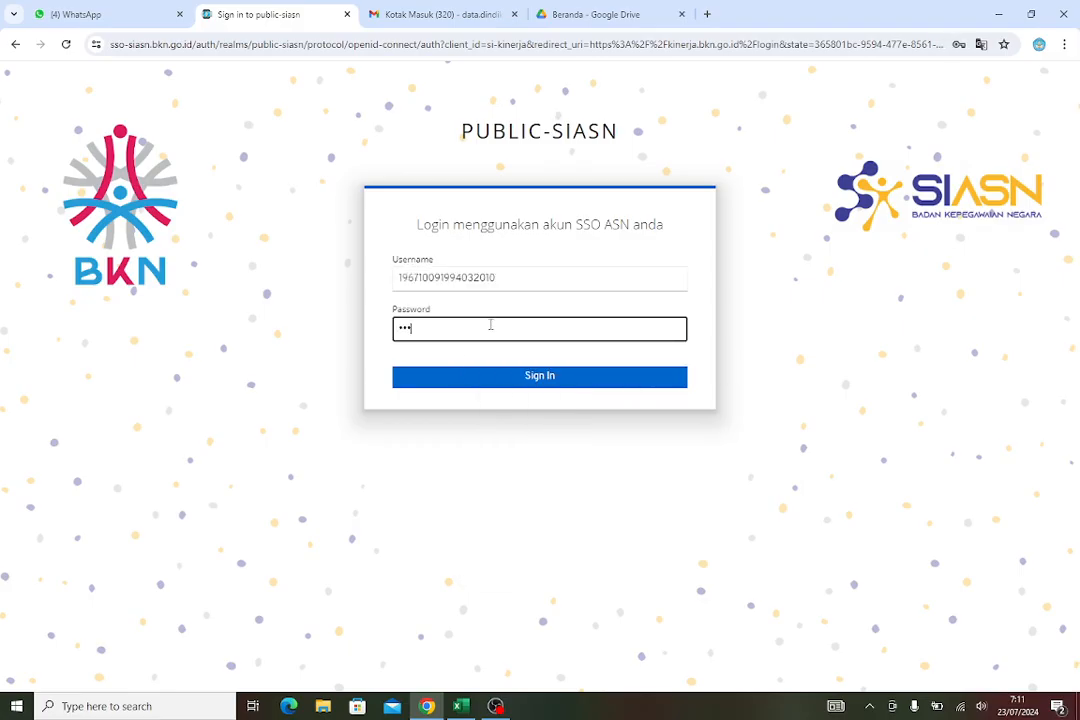
pyautogui.press('Return')
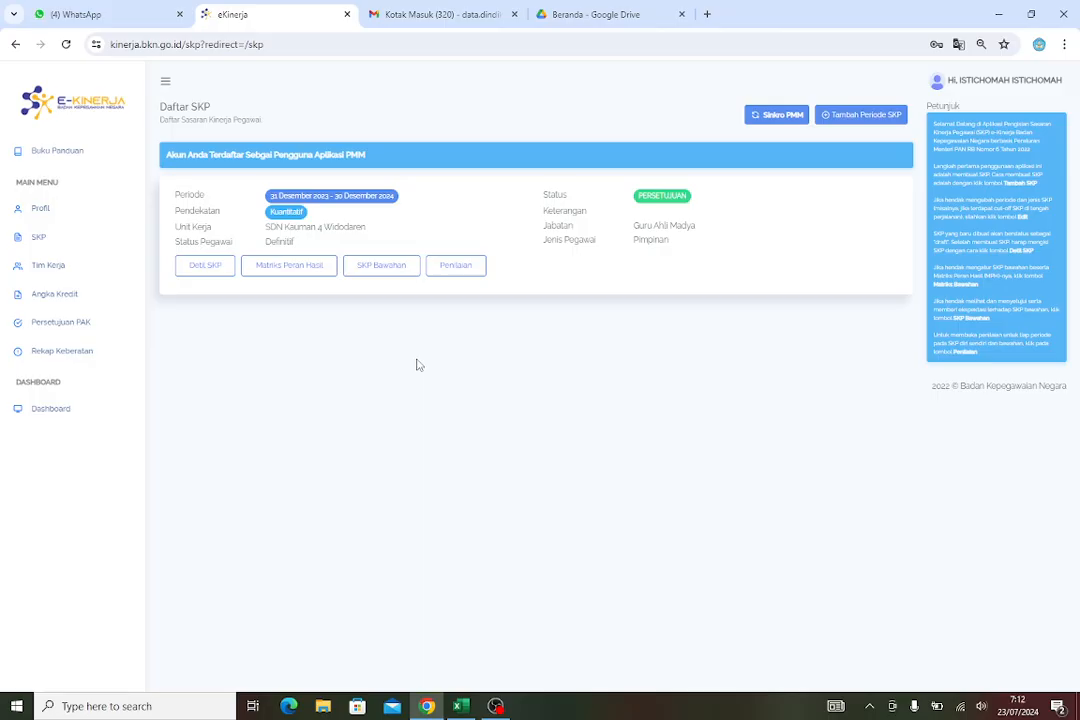
# Open the subordinate's SKP assessment and start printing the Periode Tw2 assessment form
pyautogui.click(467, 274)
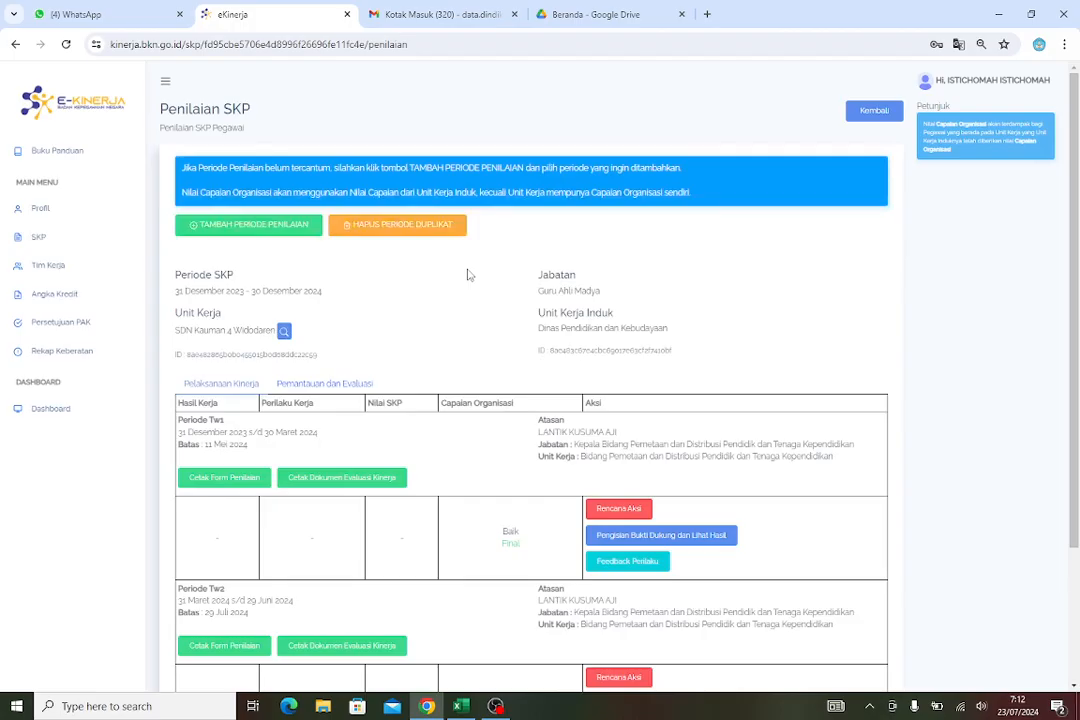
pyautogui.scroll(-3, 470, 275)
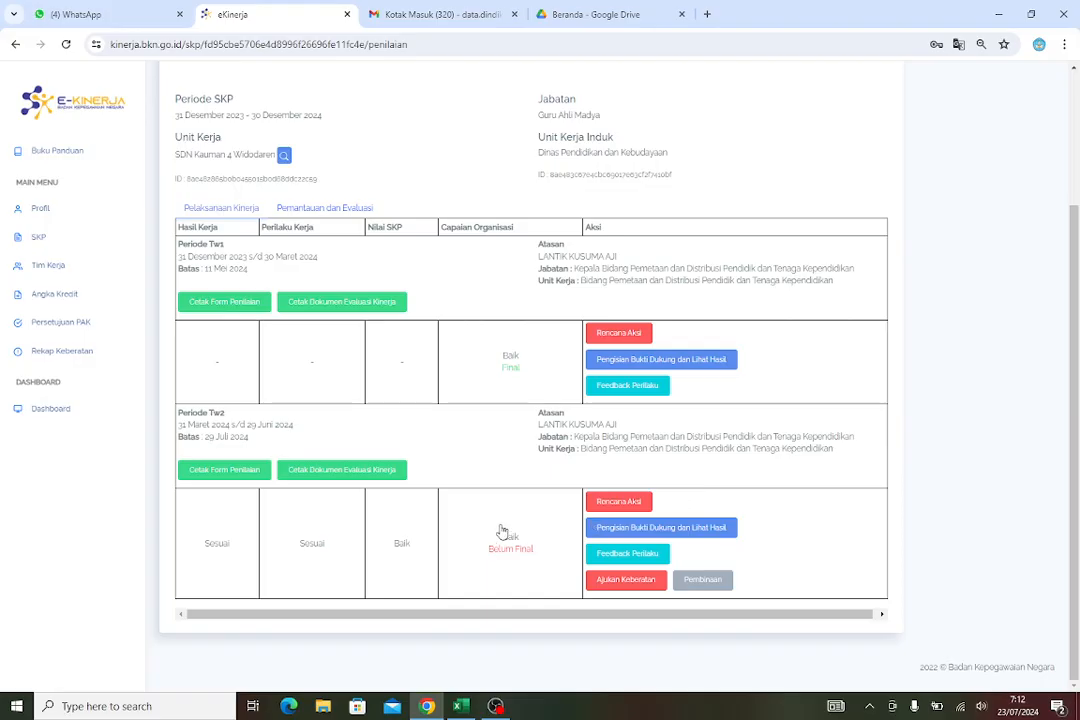
pyautogui.click(219, 476)
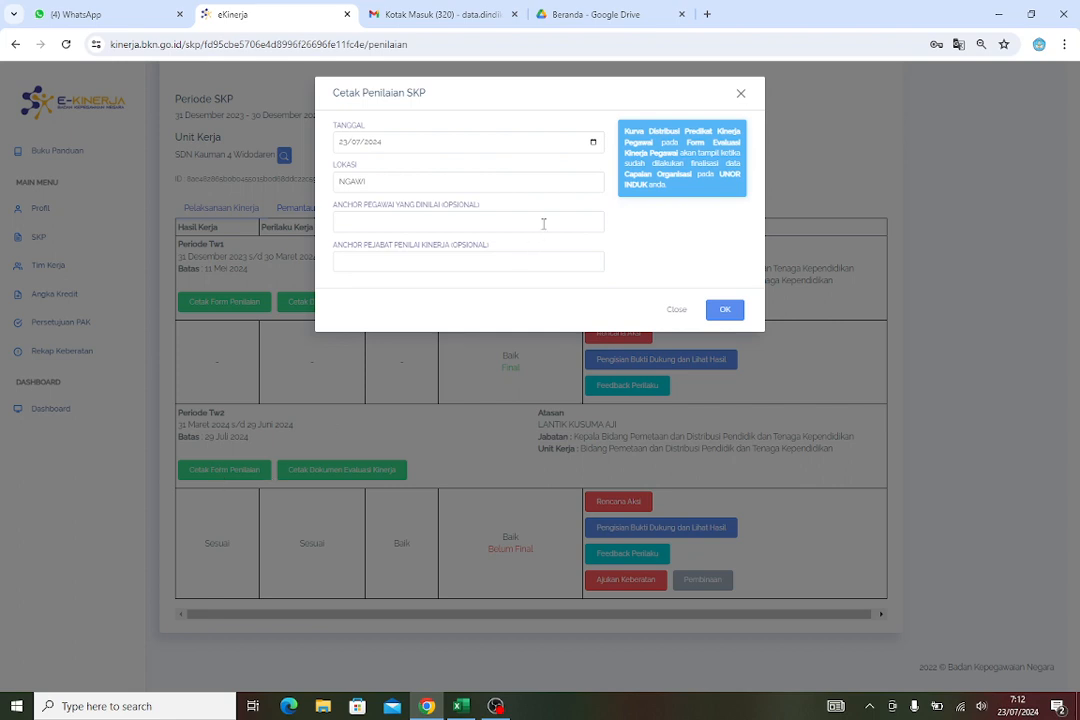
# Set the print date to 30/06/2024
pyautogui.click(594, 145)
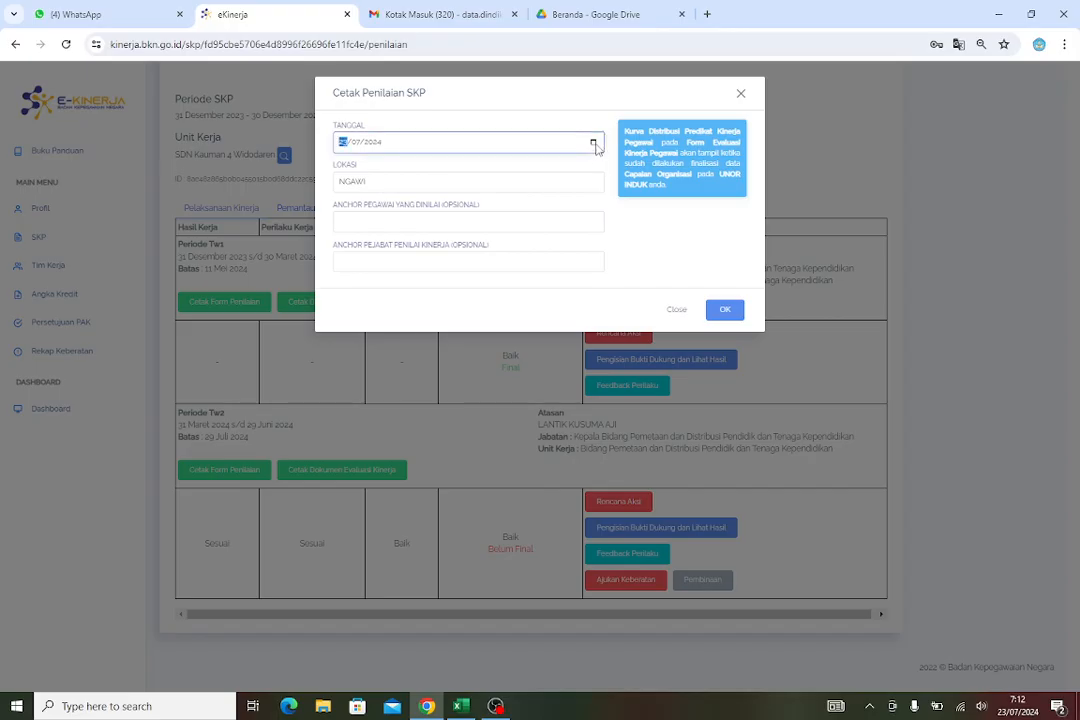
pyautogui.click(597, 147)
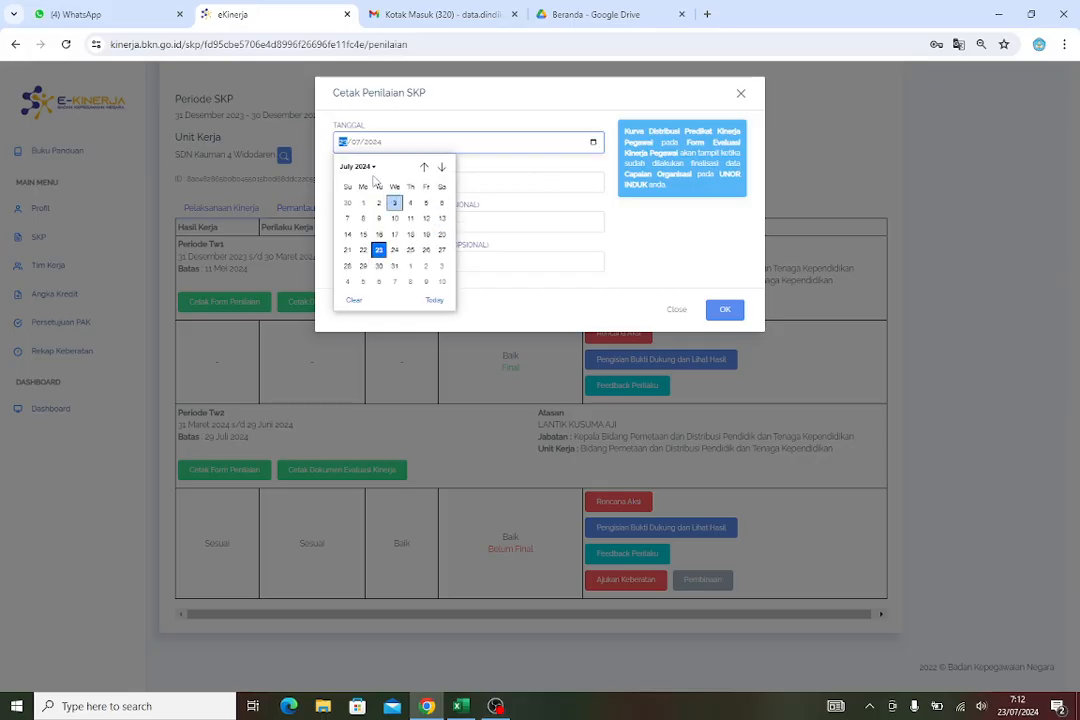
pyautogui.click(371, 170)
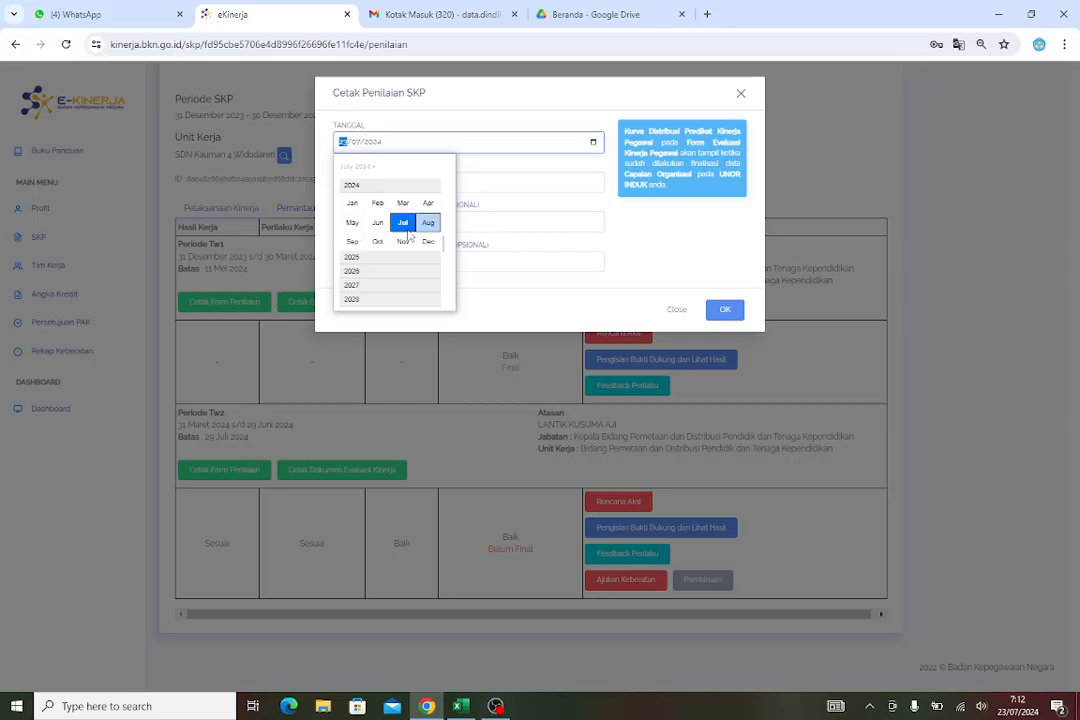
pyautogui.click(378, 222)
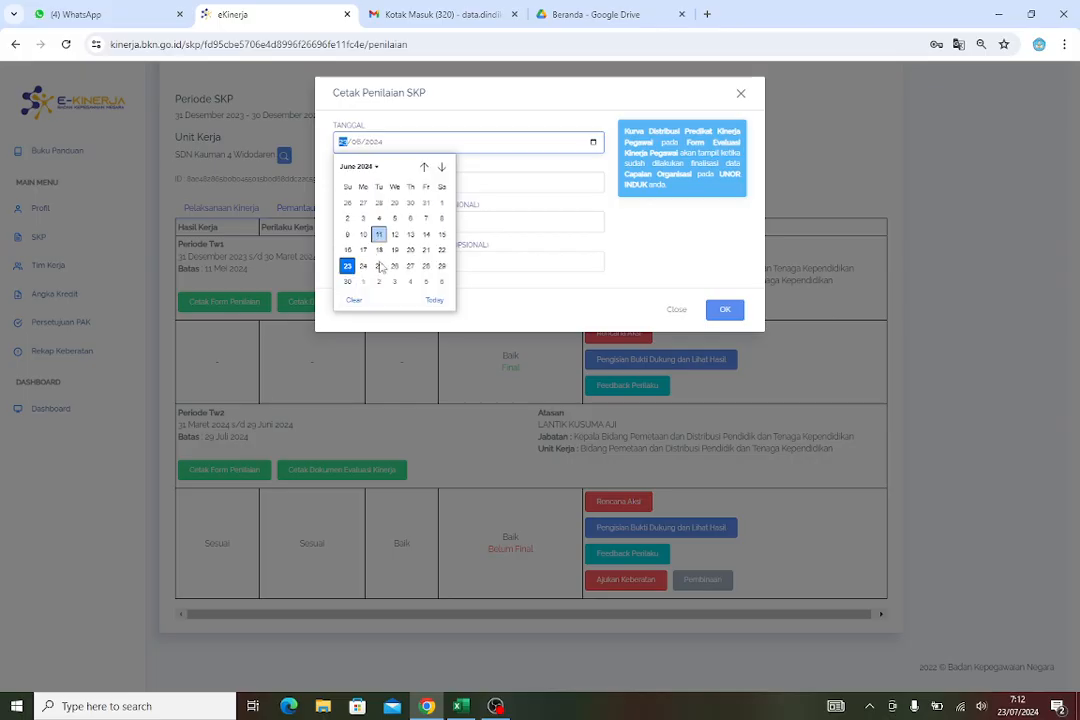
pyautogui.click(346, 282)
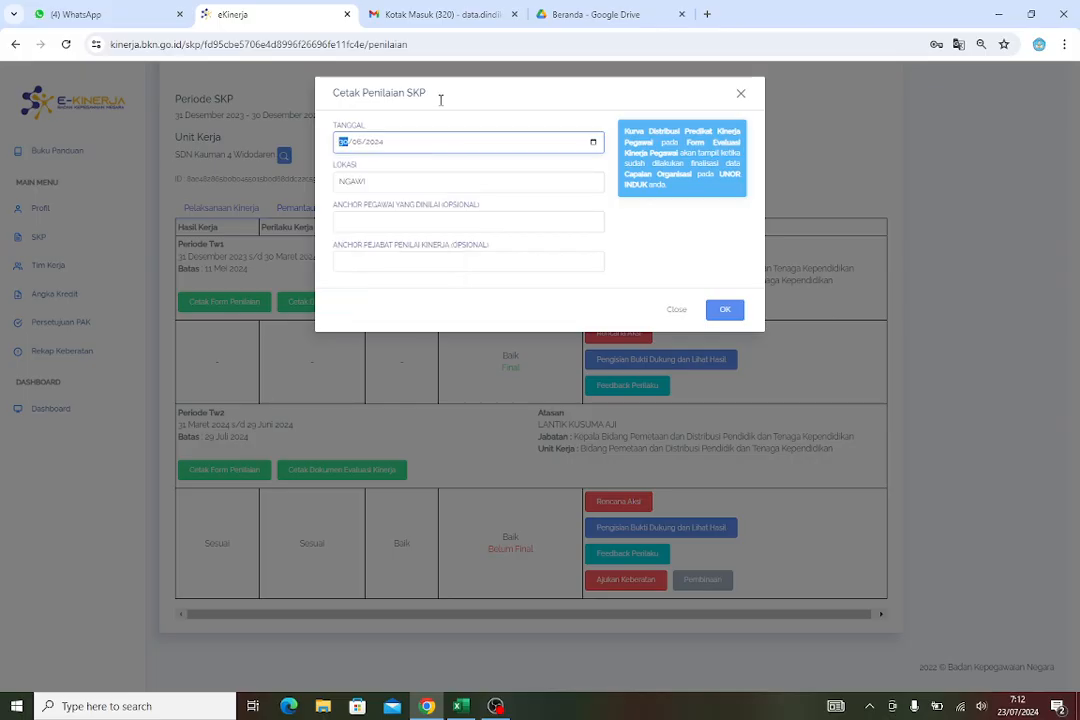
# Set the location to Ngawi from the suggestions and generate the Tw2 assessment form
pyautogui.click(403, 184)
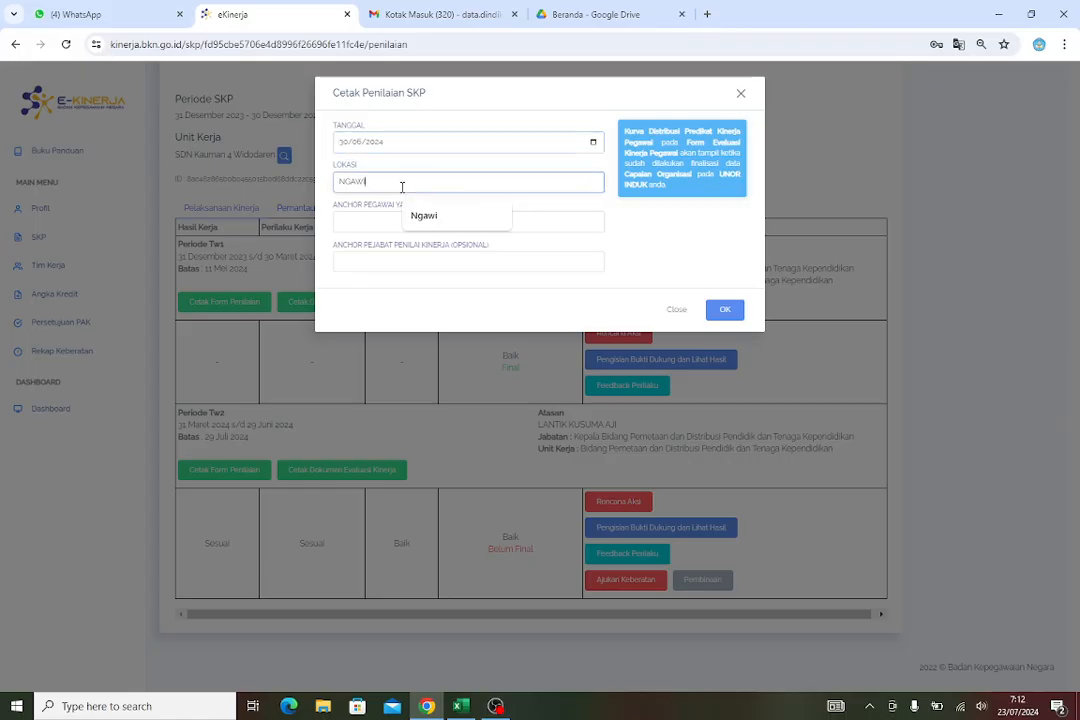
pyautogui.click(410, 216)
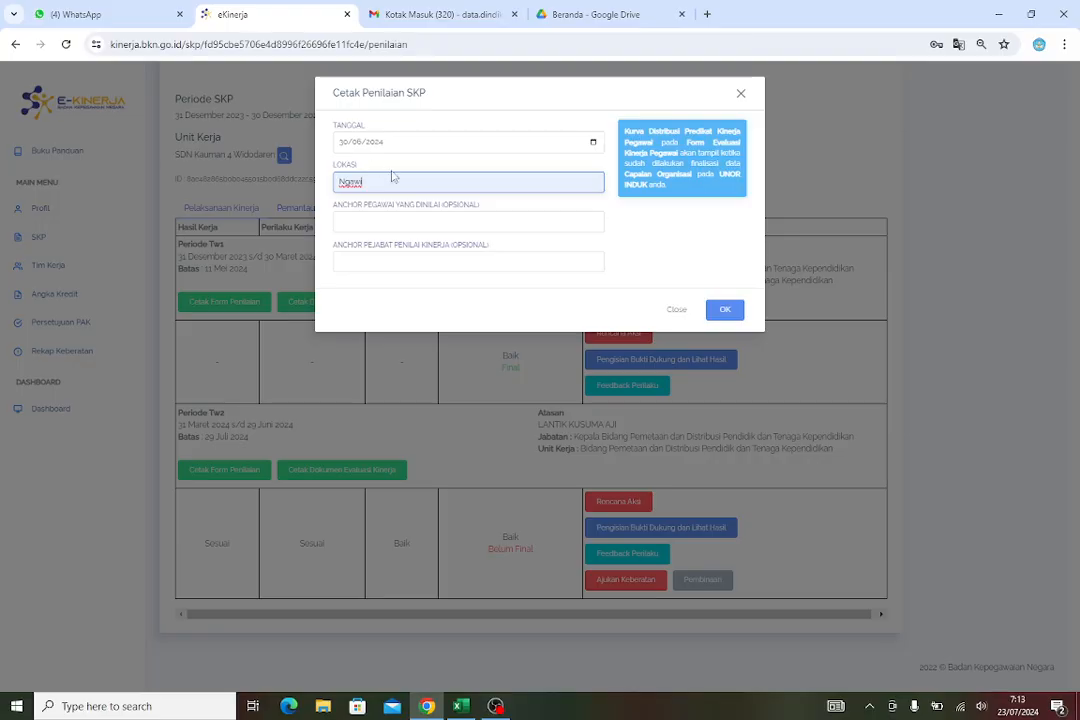
pyautogui.click(726, 311)
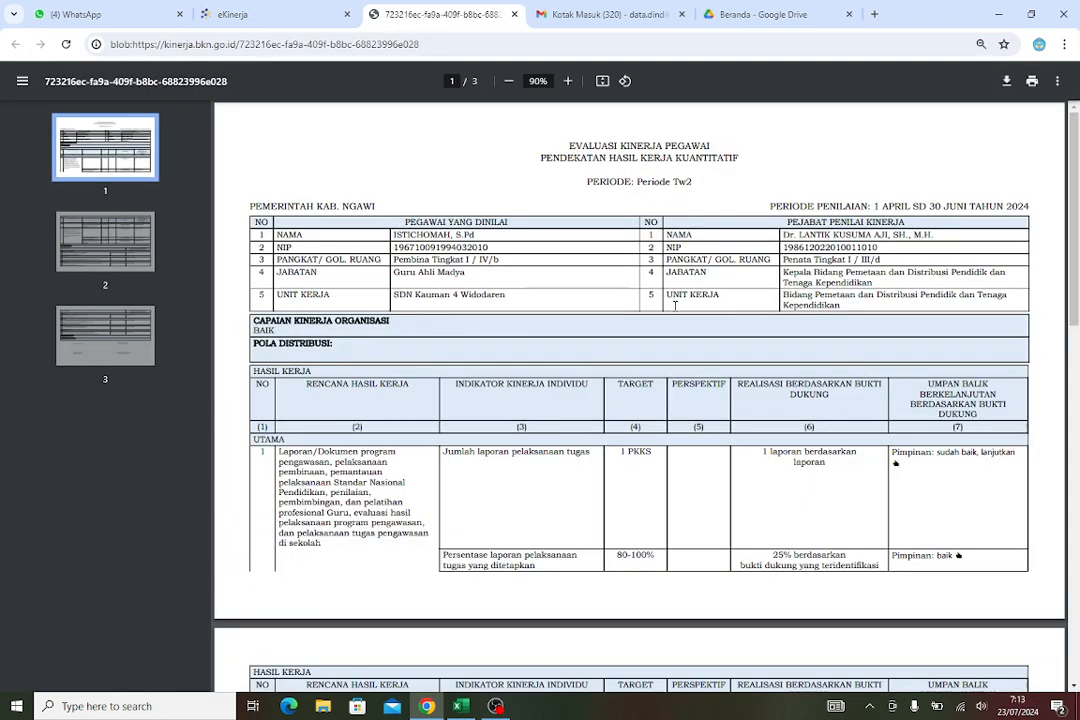
# Review the generated Tw2 assessment form's pages, then close the preview and the print dialog
pyautogui.scroll(-20, 729, 282)
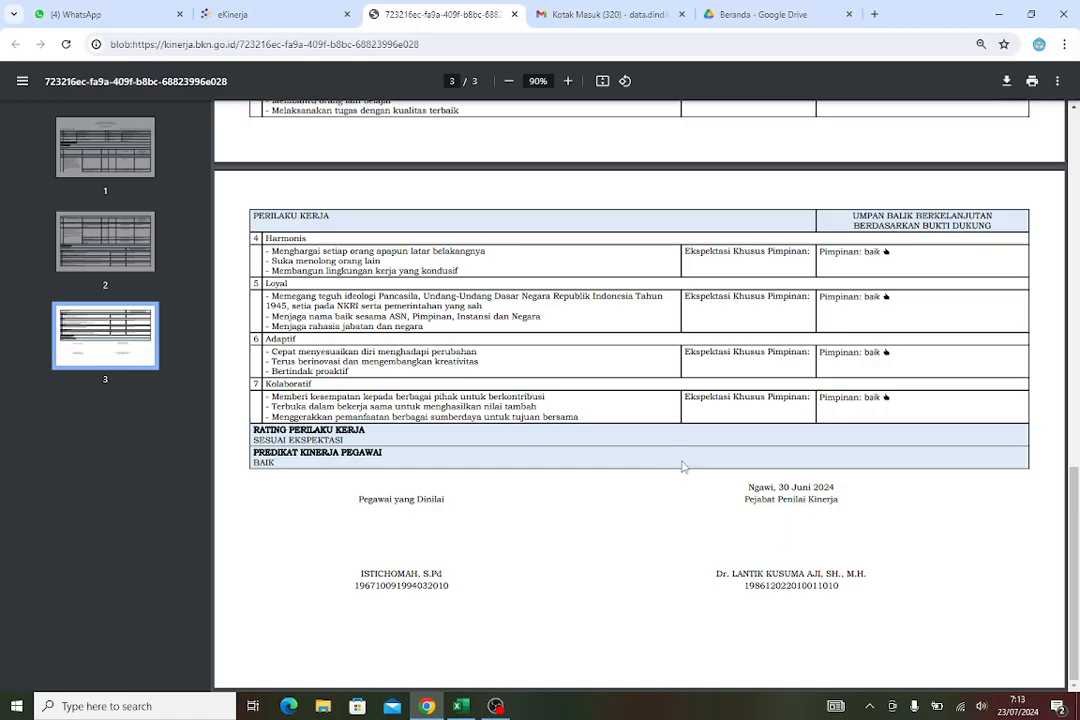
pyautogui.scroll(2, 684, 467)
pyautogui.scroll(15, 684, 467)
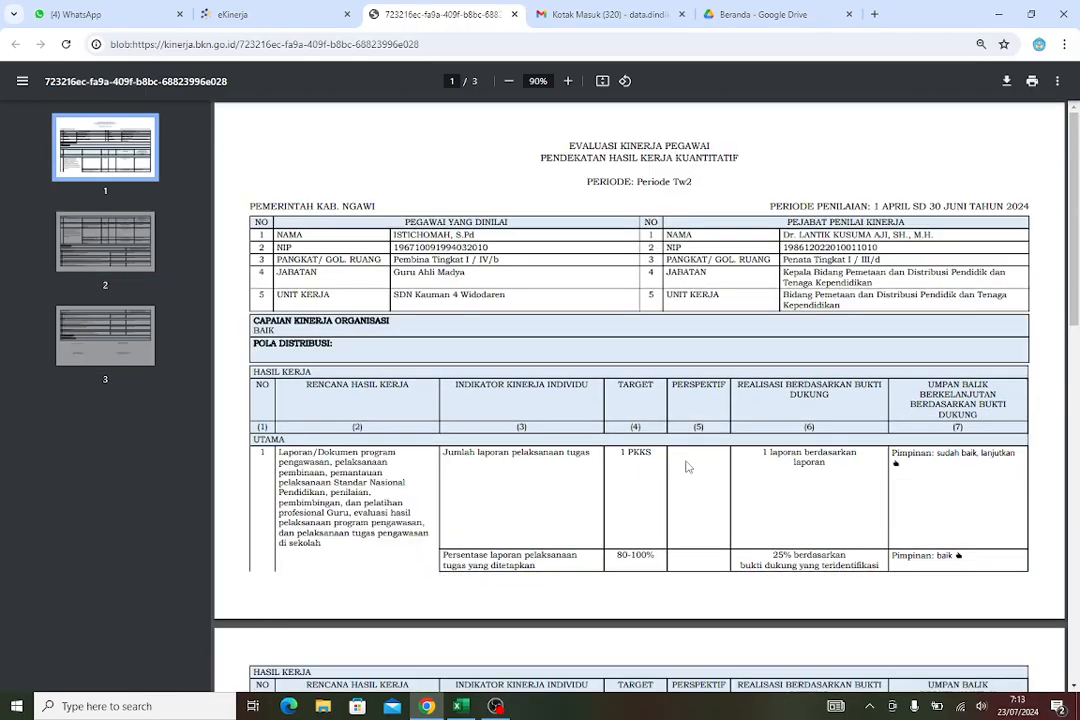
pyautogui.scroll(-5, 686, 467)
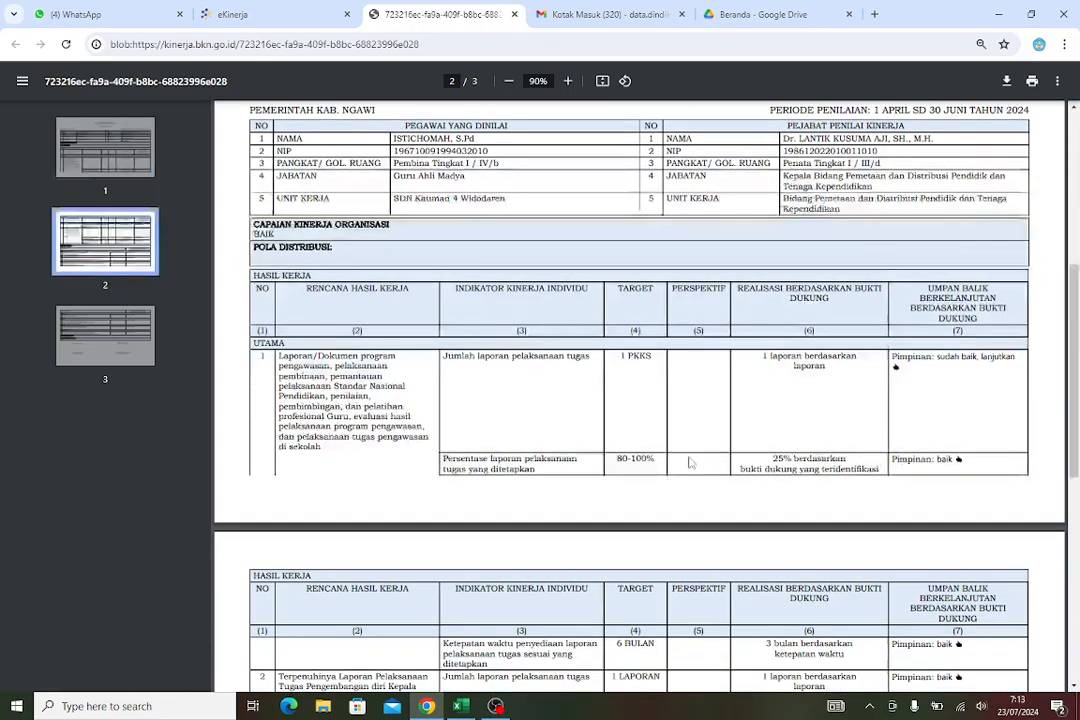
pyautogui.scroll(-3, 569, 461)
pyautogui.scroll(3, 541, 340)
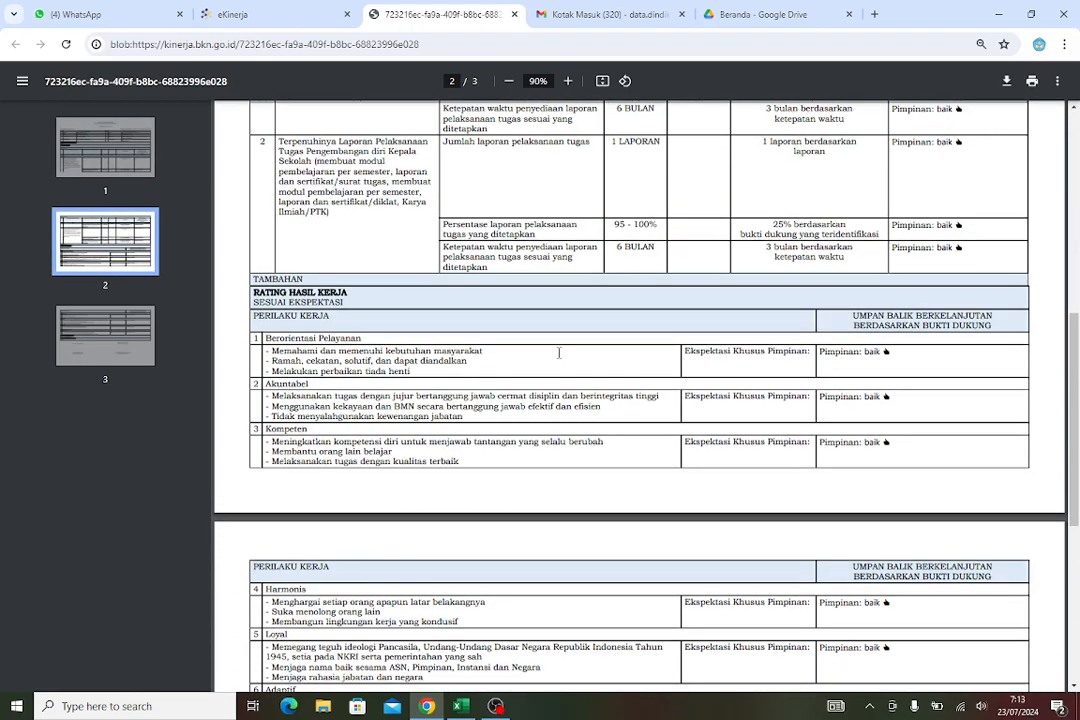
pyautogui.scroll(2, 530, 336)
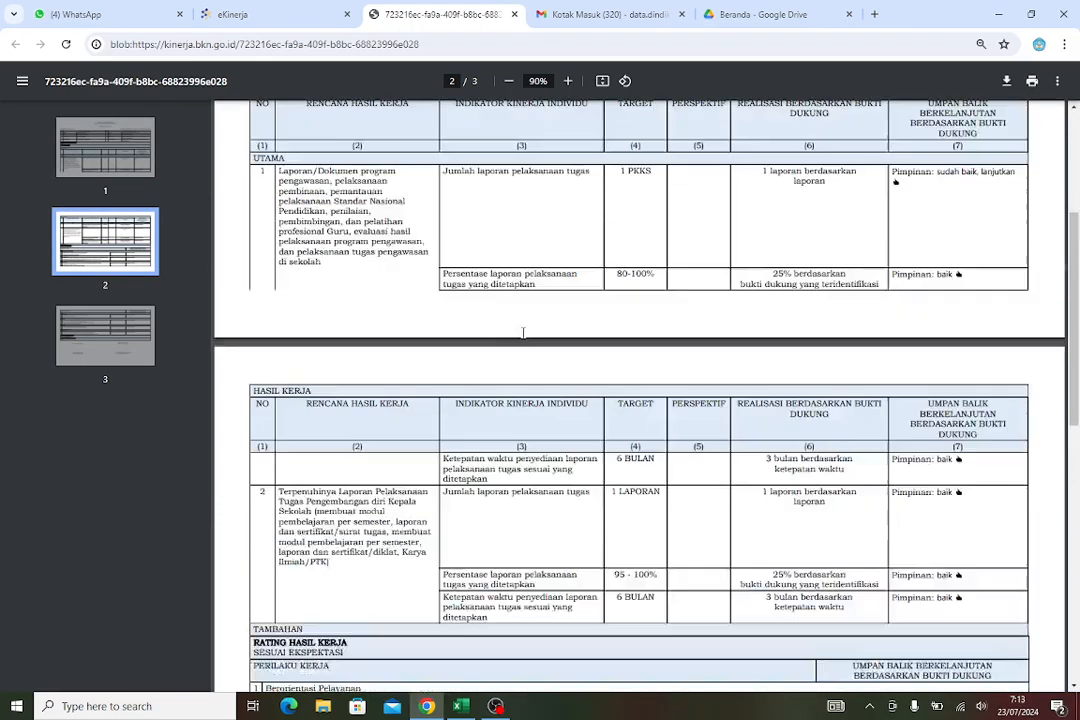
pyautogui.scroll(2, 522, 333)
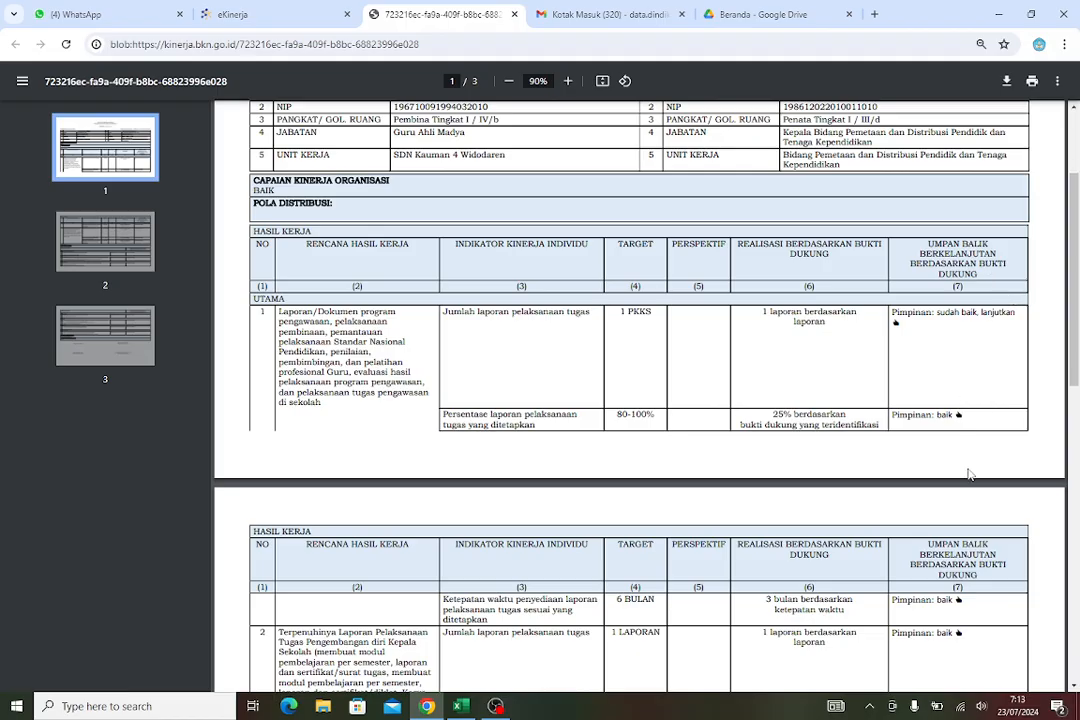
pyautogui.scroll(-1, 971, 472)
pyautogui.scroll(-2, 968, 588)
pyautogui.scroll(-2, 700, 350)
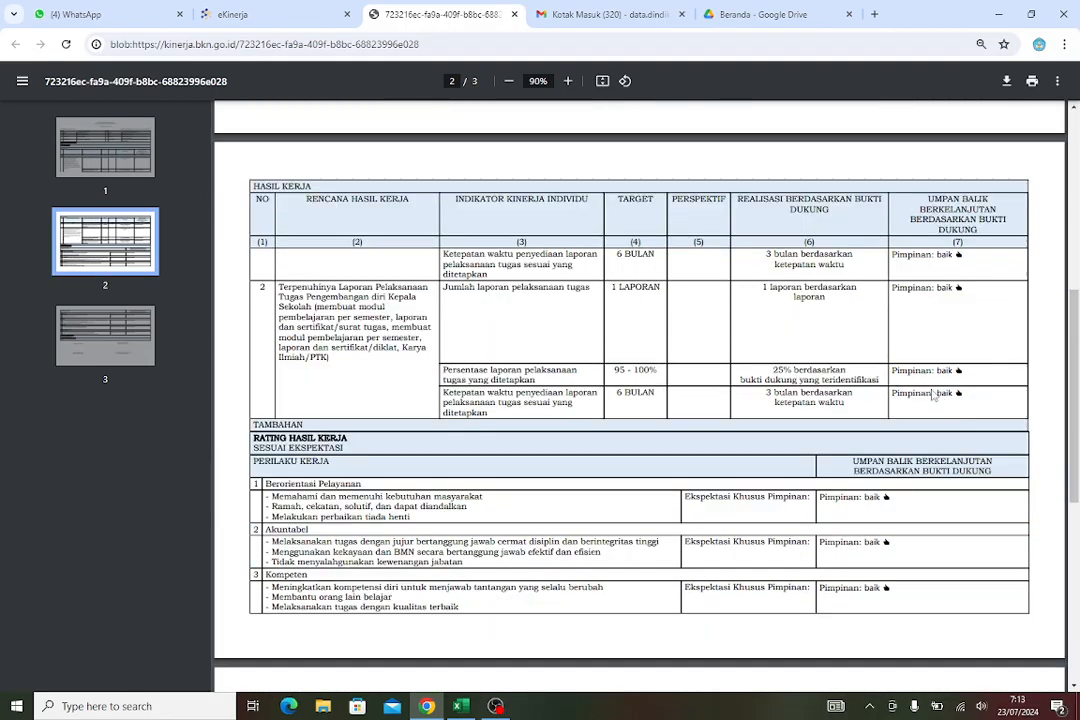
pyautogui.scroll(4, 680, 330)
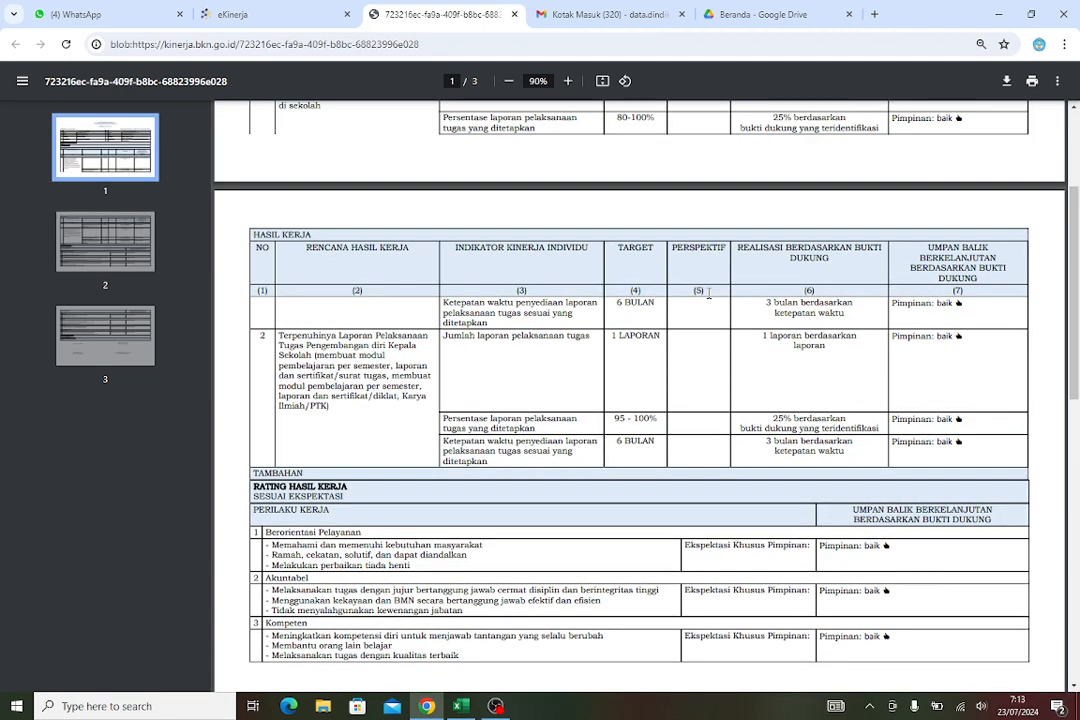
pyautogui.scroll(2, 690, 330)
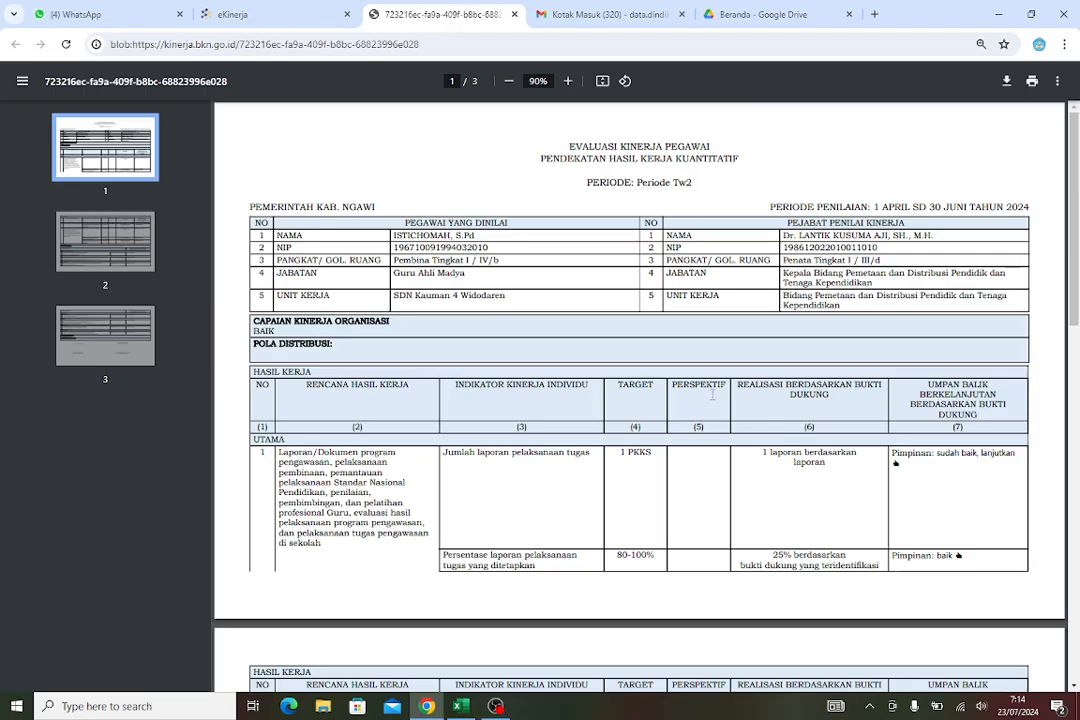
pyautogui.scroll(-5, 544, 356)
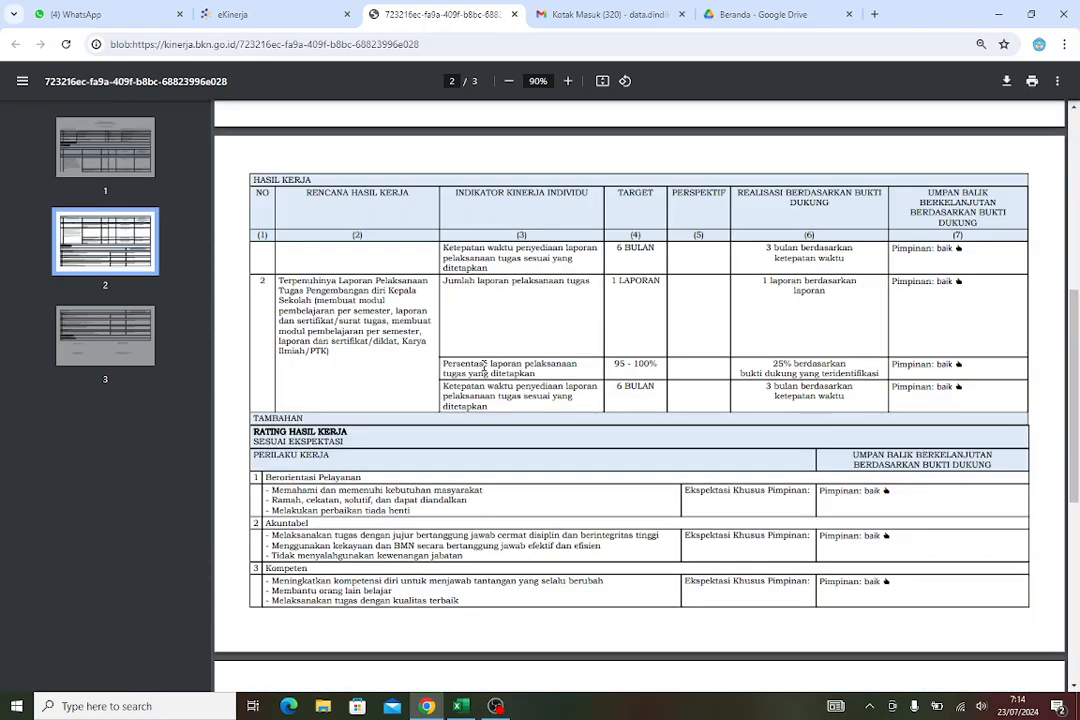
pyautogui.scroll(3, 470, 360)
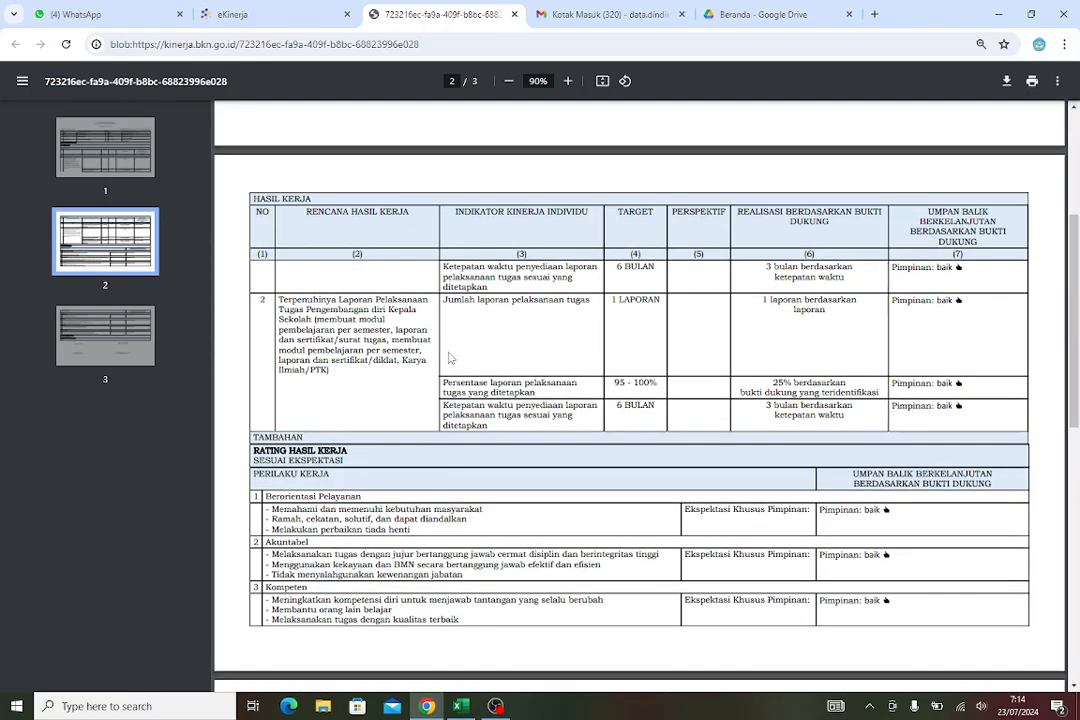
pyautogui.scroll(4, 457, 355)
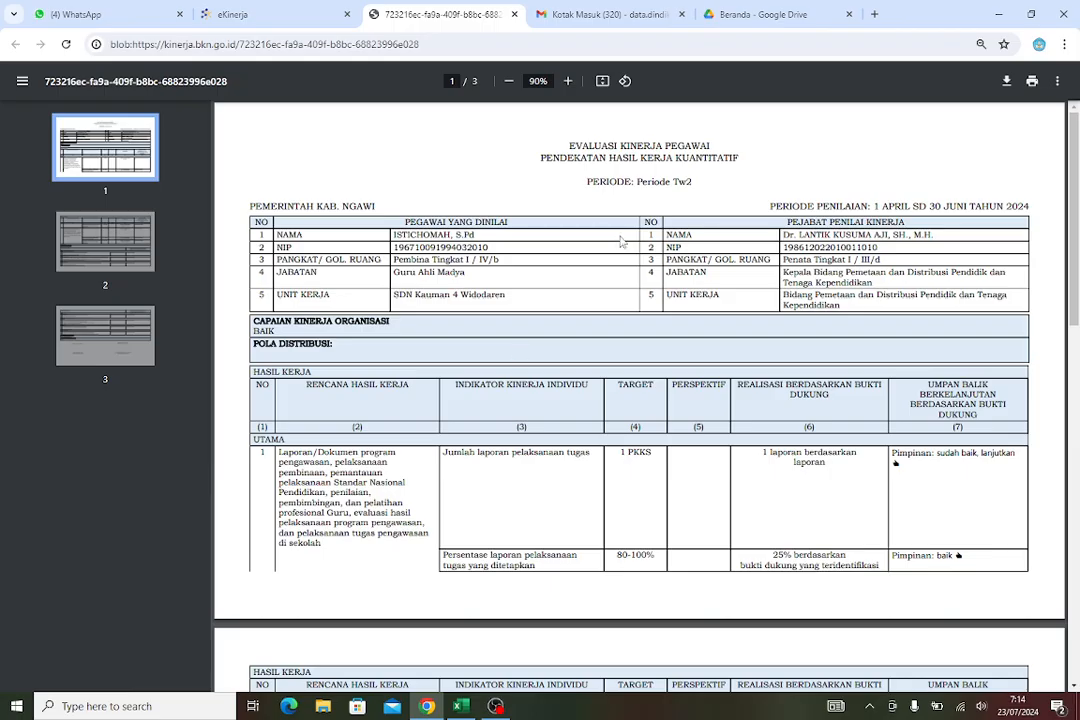
pyautogui.scroll(-4, 615, 450)
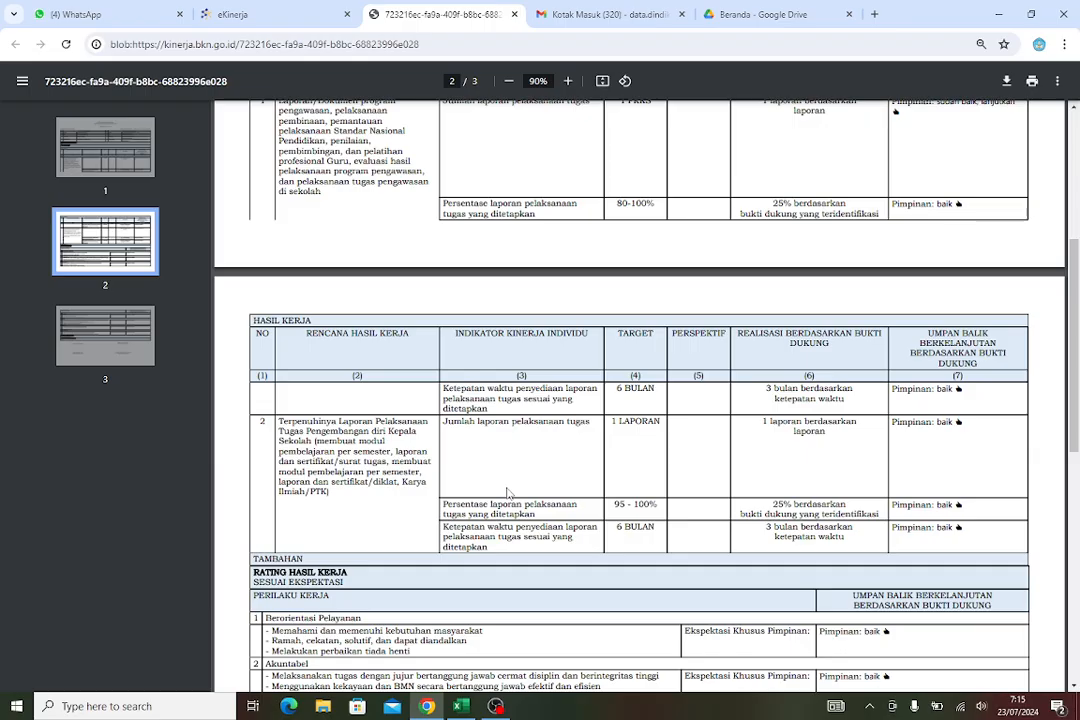
pyautogui.scroll(3, 507, 493)
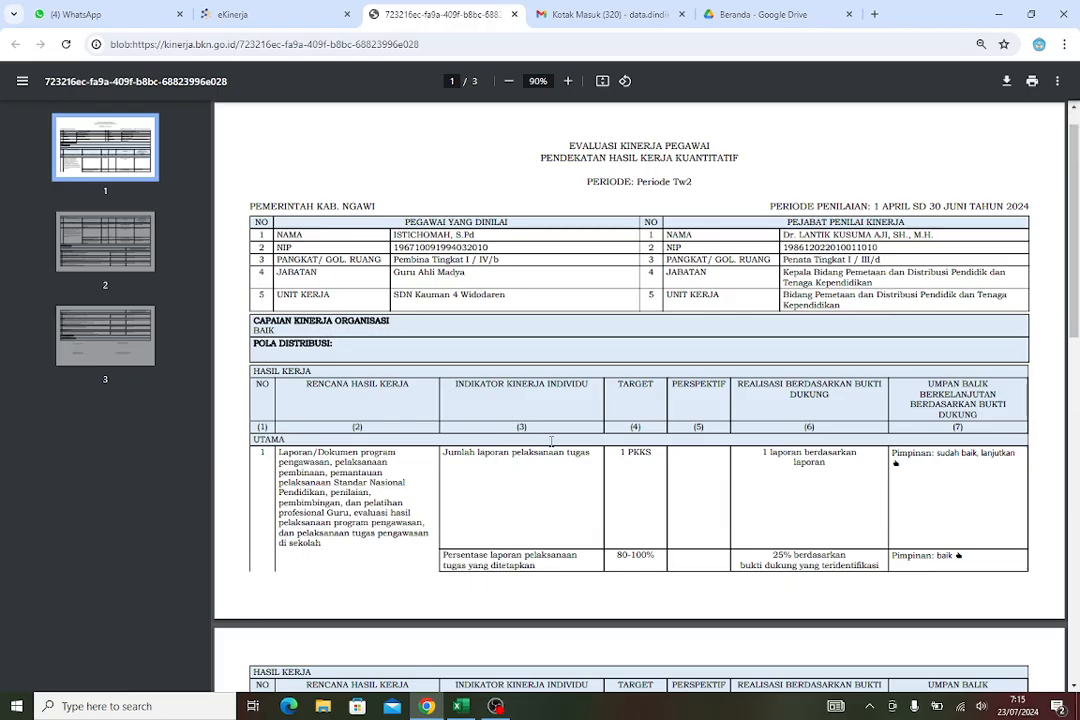
pyautogui.scroll(-5, 522, 414)
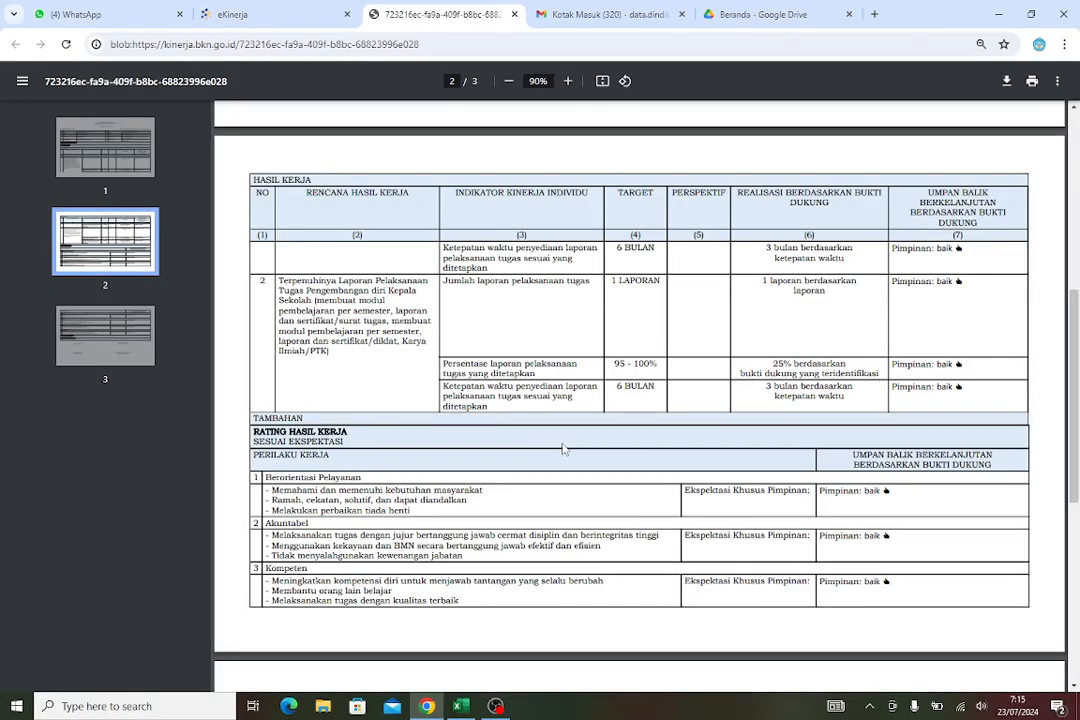
pyautogui.scroll(3, 564, 448)
pyautogui.scroll(3, 570, 453)
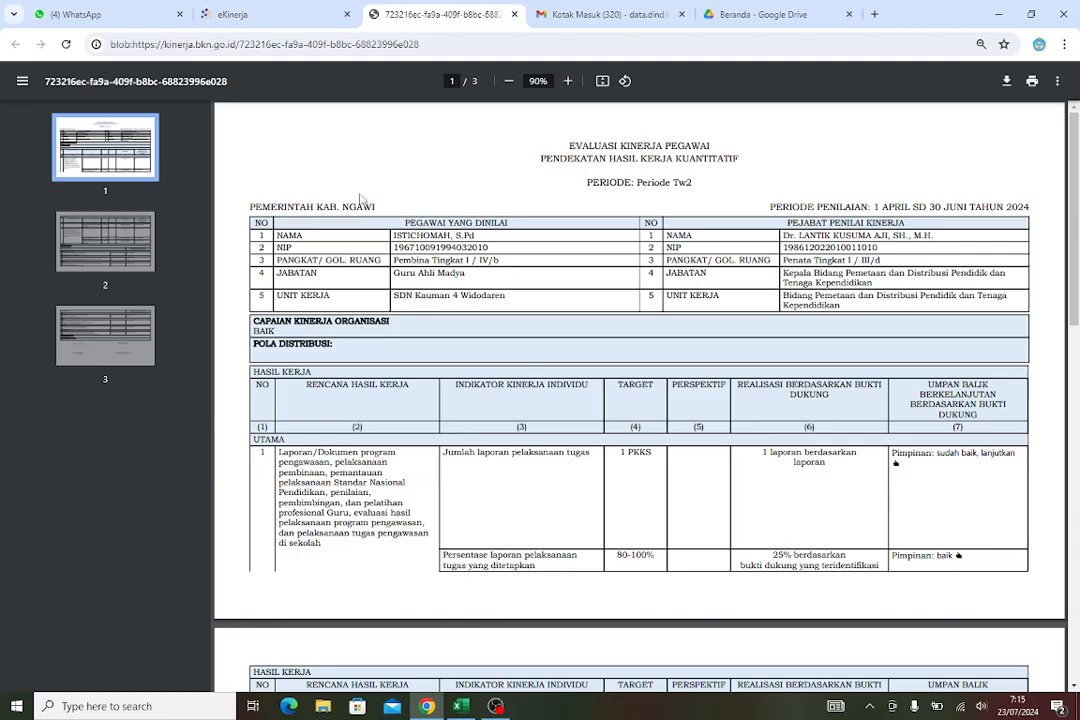
pyautogui.click(516, 13)
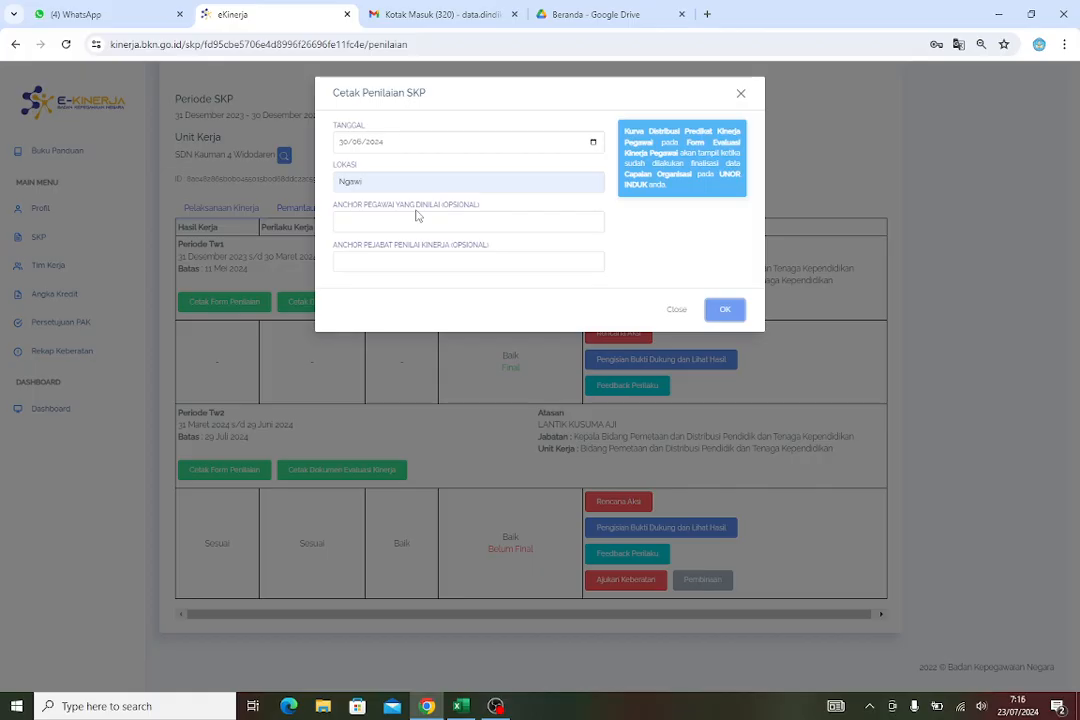
pyautogui.click(741, 94)
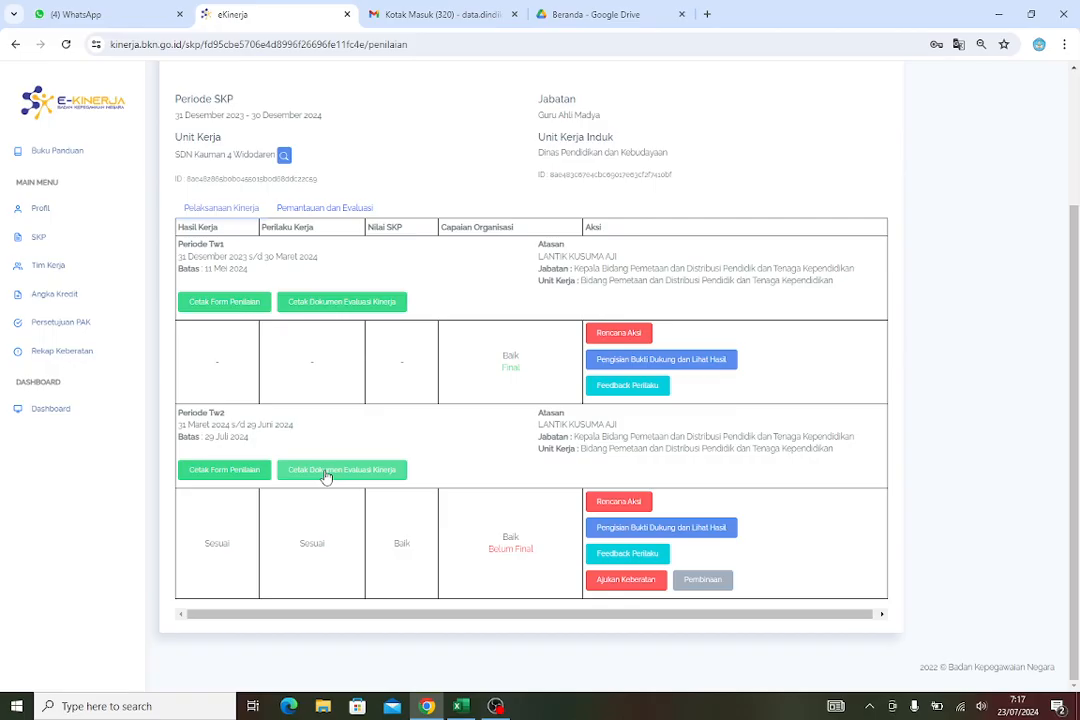
# Reopen the Periode Tw2 form print dialog, set the date to 30/06/2024 and location Ngawi, and generate it
pyautogui.click(257, 473)
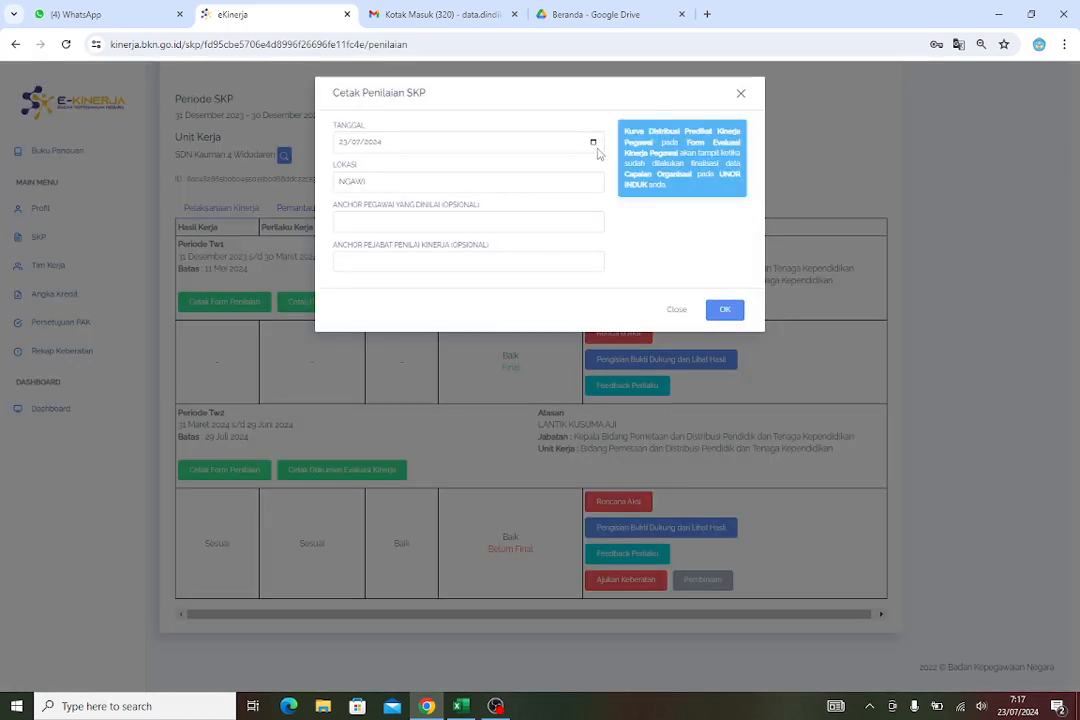
pyautogui.click(594, 143)
pyautogui.click(375, 170)
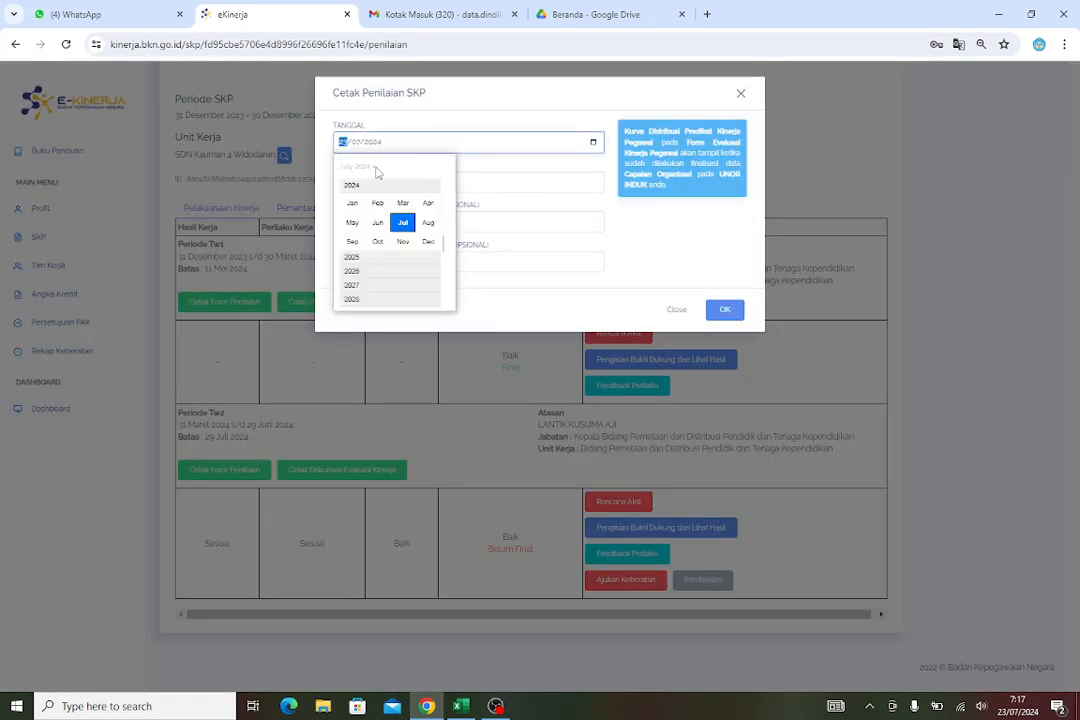
pyautogui.click(377, 222)
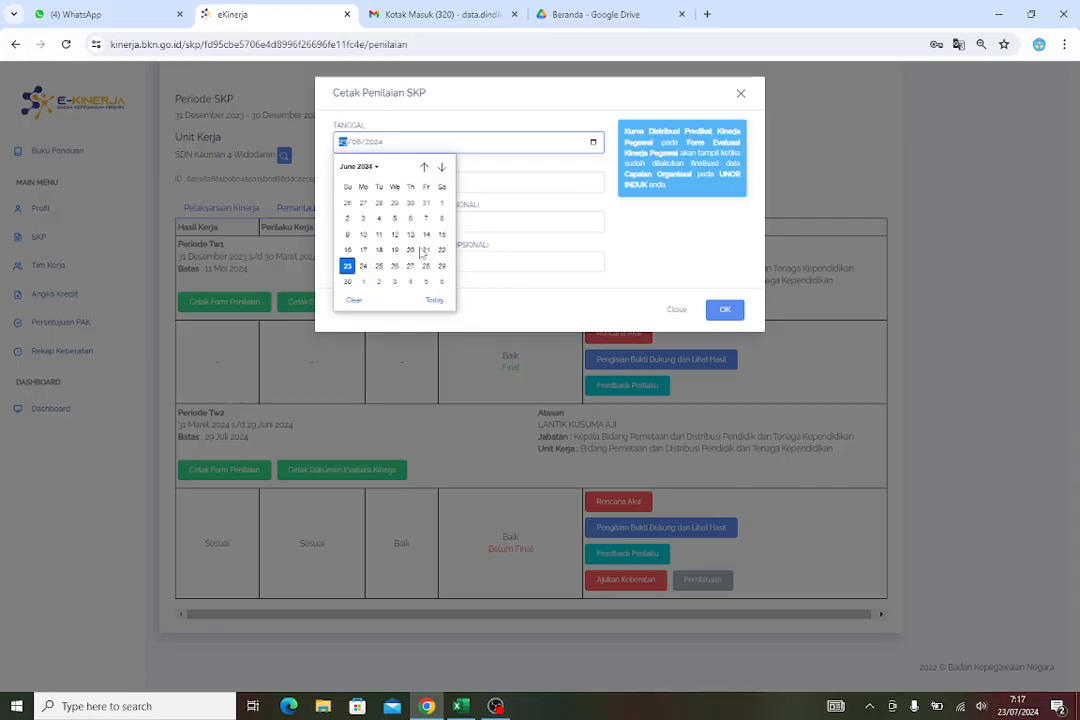
pyautogui.click(347, 268)
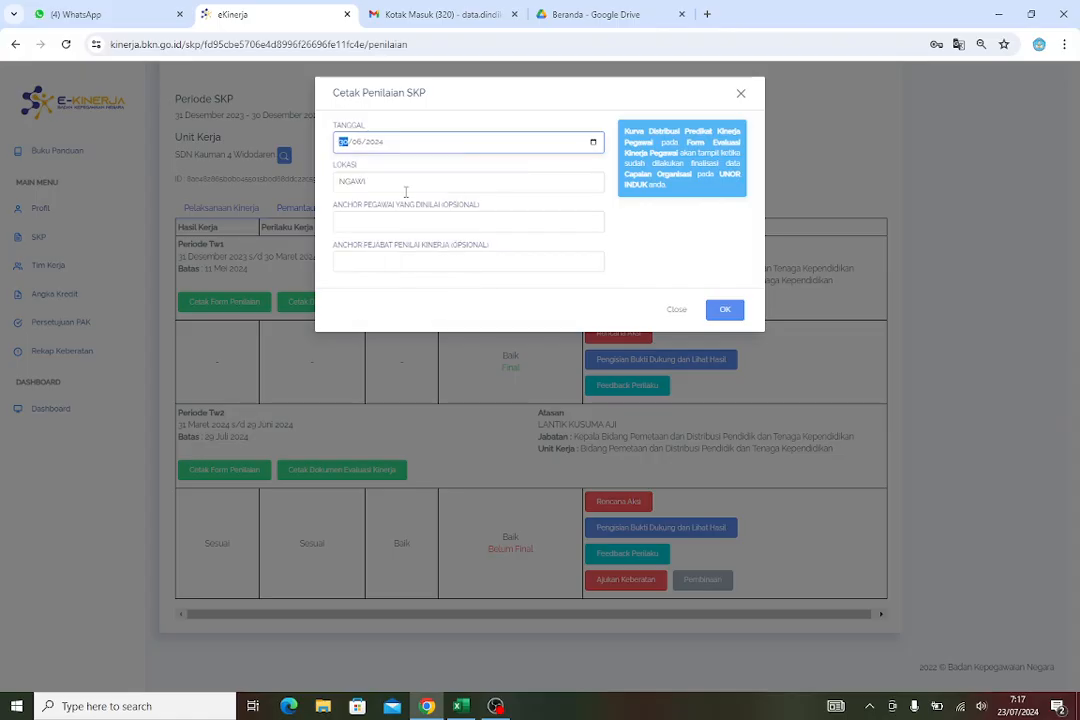
pyautogui.click(408, 184)
pyautogui.click(431, 224)
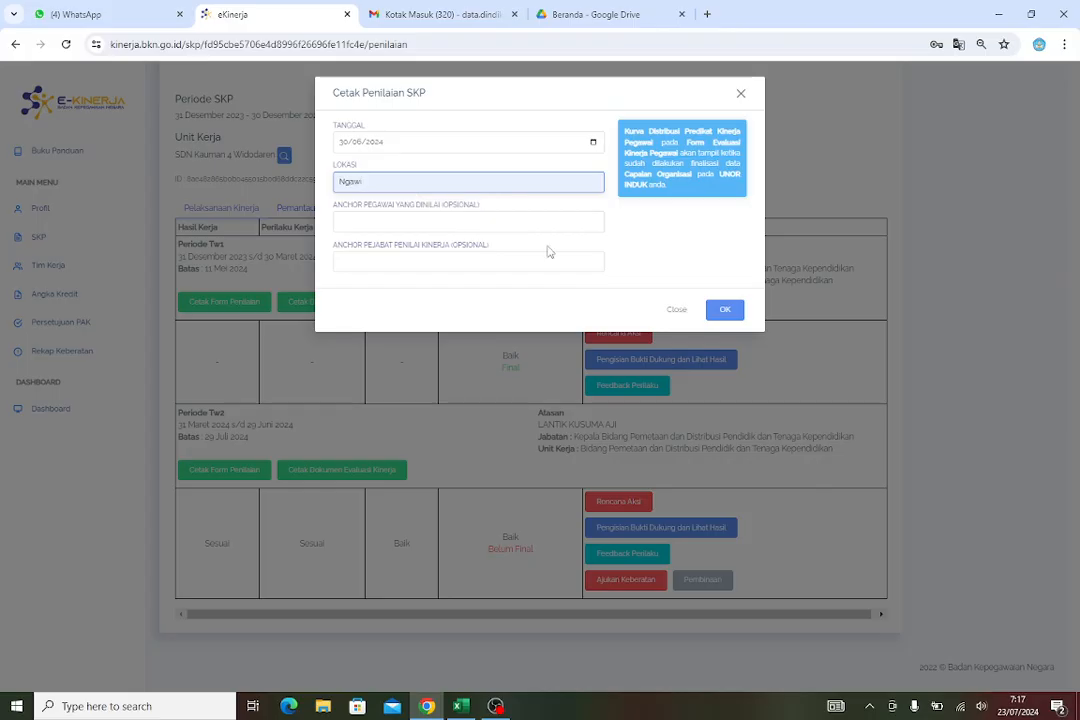
pyautogui.click(728, 311)
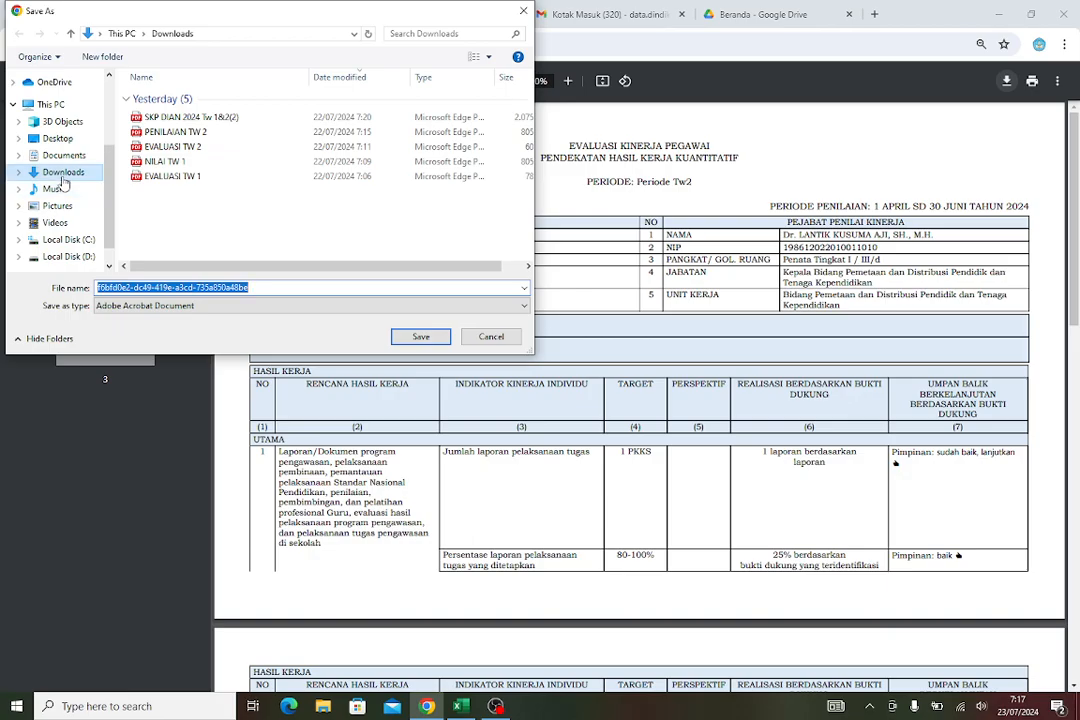
# Save the assessment form PDF in Downloads as KS EVALUASI TW 2
pyautogui.click(63, 175)
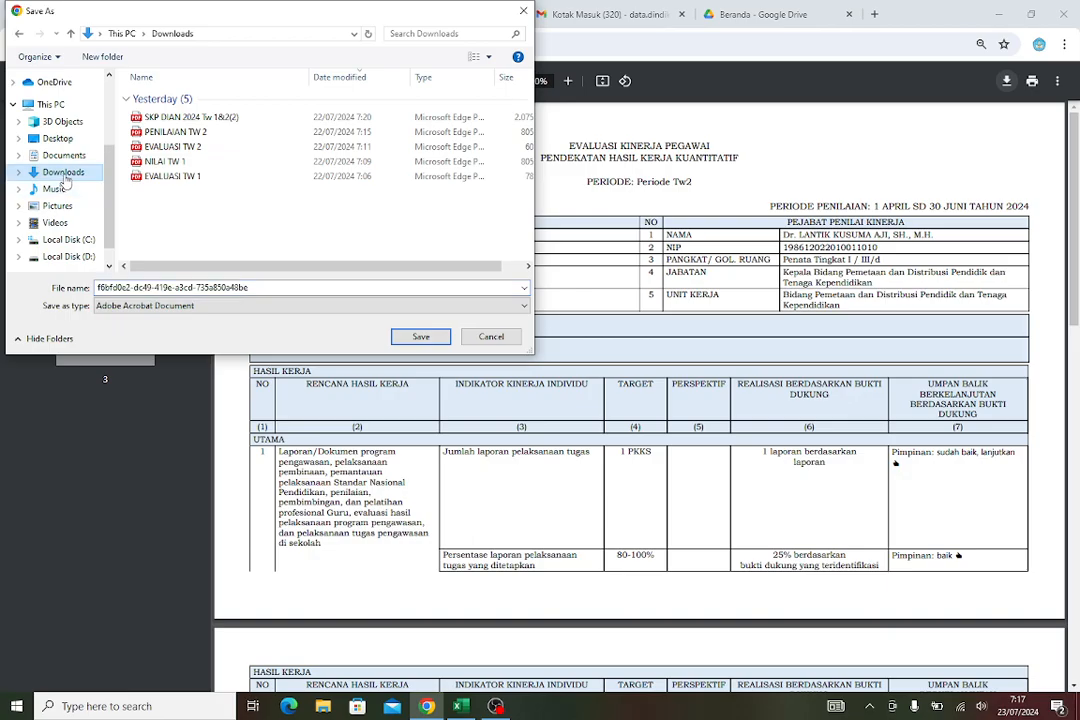
pyautogui.doubleClick(260, 287)
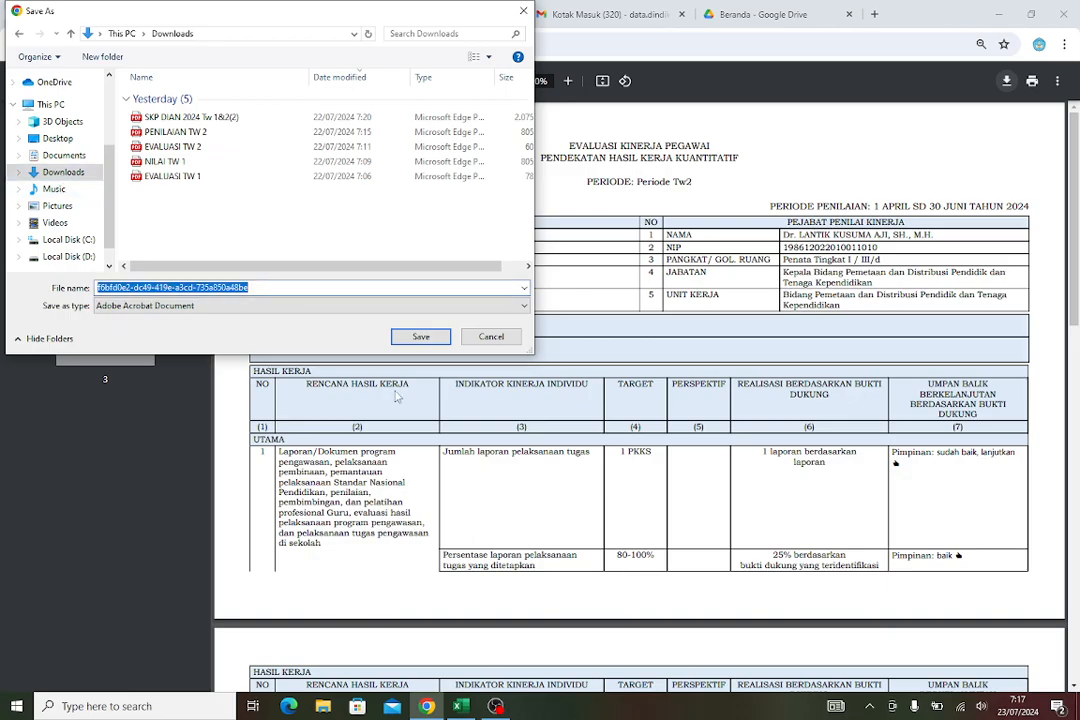
pyautogui.write('KS')
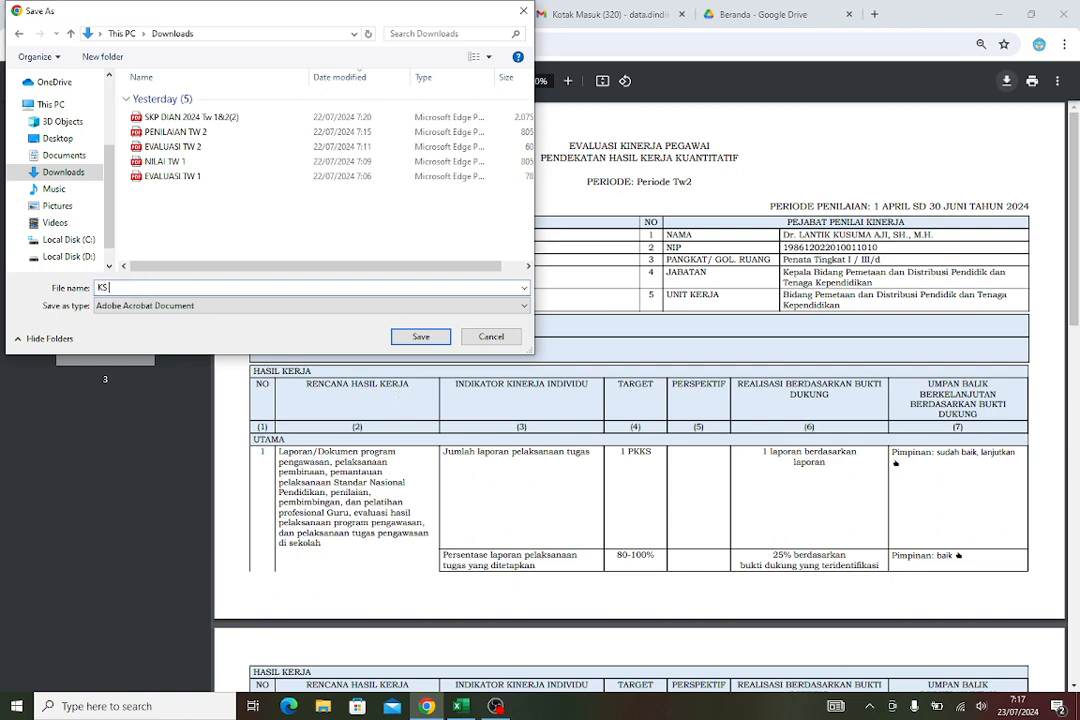
pyautogui.write(' T')
pyautogui.press('BackSpace')
pyautogui.write('EVAK')
pyautogui.press('BackSpace')
pyautogui.write('LUASI TW 2')
pyautogui.click(421, 337)
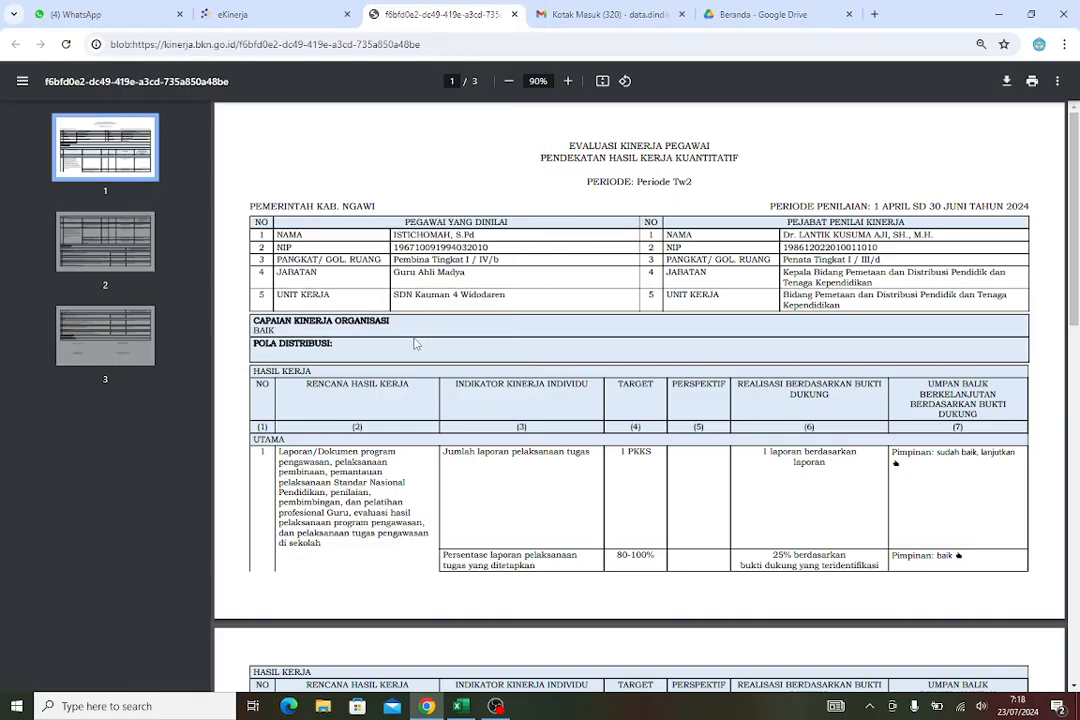
# Close the preview and dialog, and start printing the Periode Tw2 performance evaluation document
pyautogui.click(514, 15)
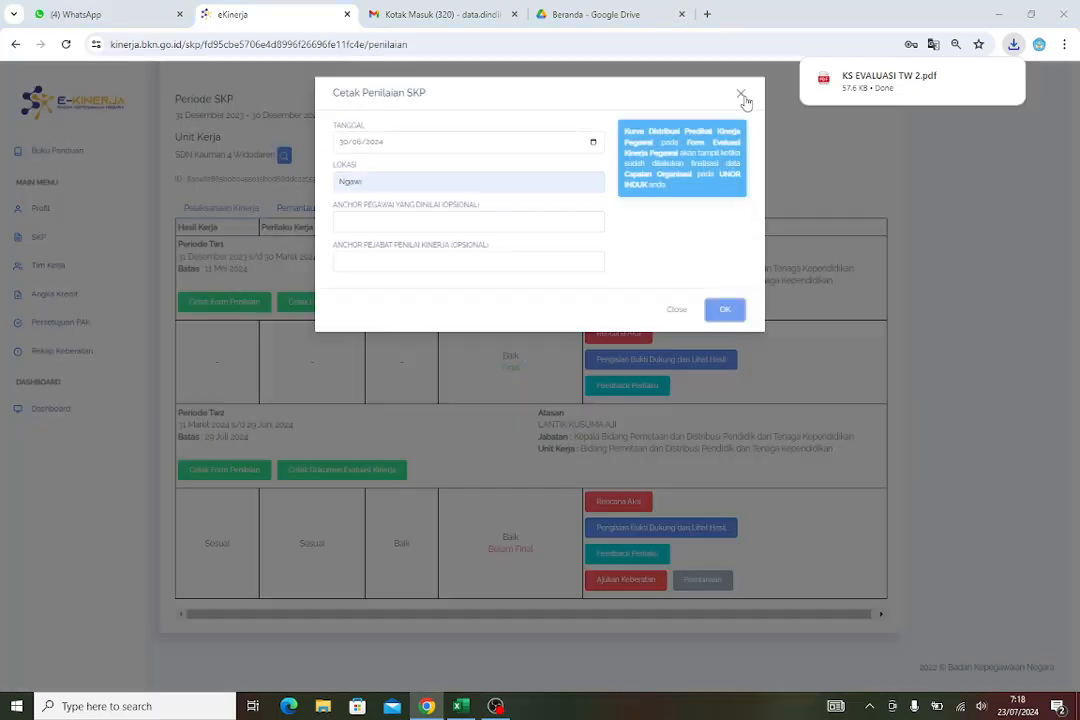
pyautogui.click(741, 95)
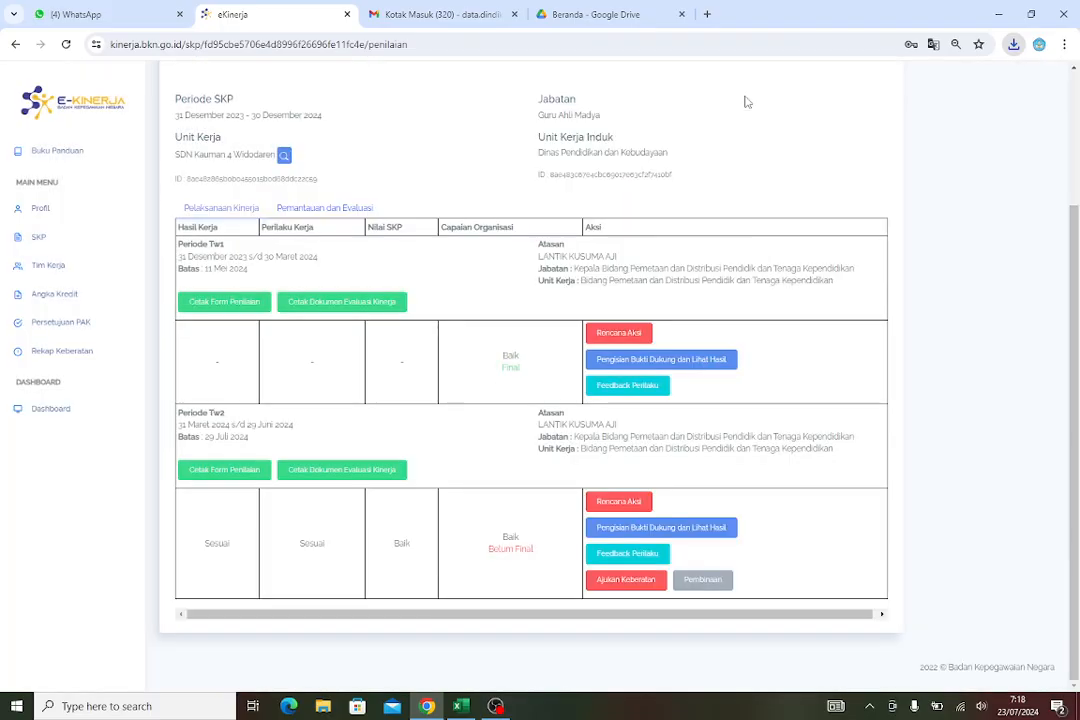
pyautogui.click(356, 477)
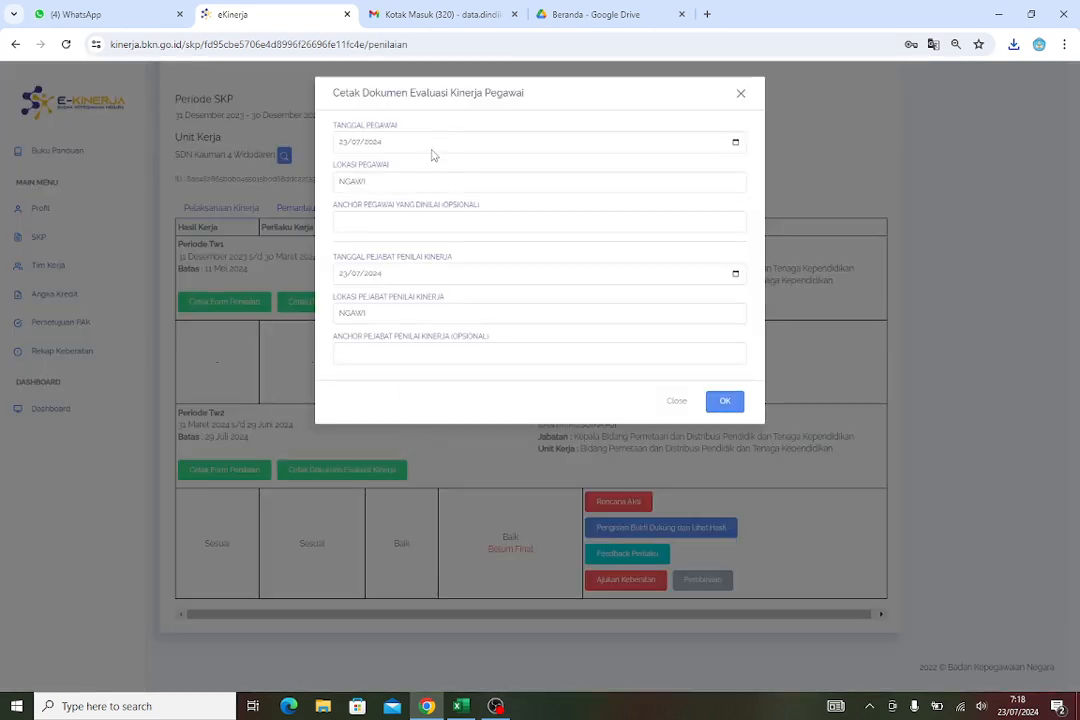
# Close the PDF reader that opened with the saved assessment form and return to the browser
pyautogui.click(735, 143)
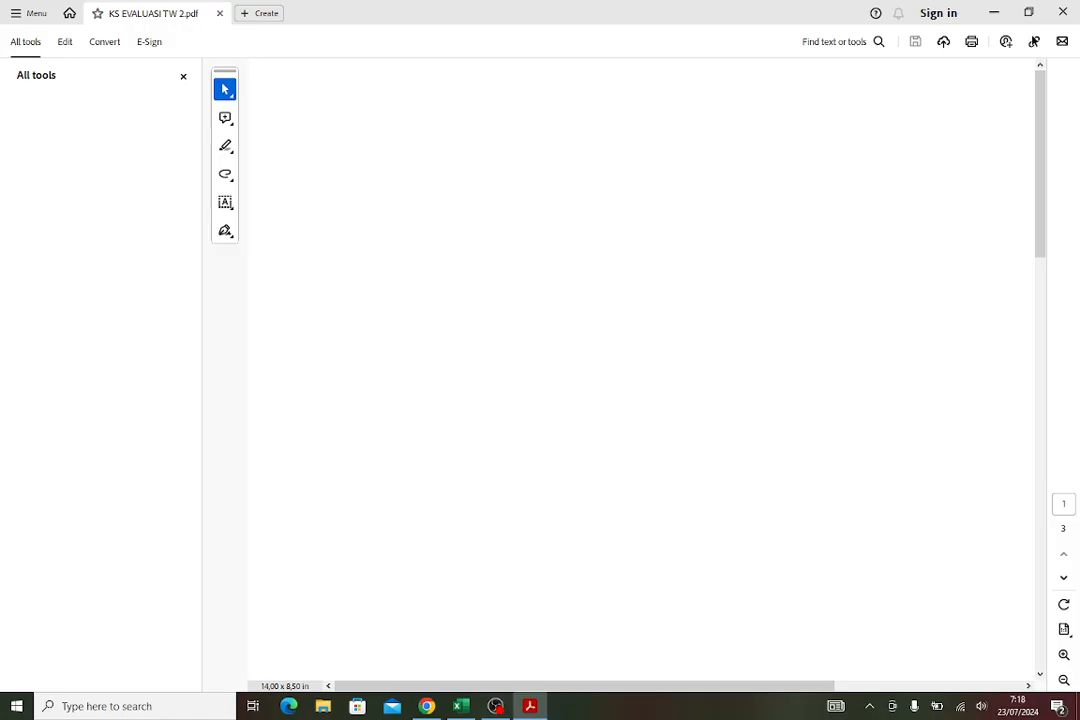
pyautogui.click(1068, 13)
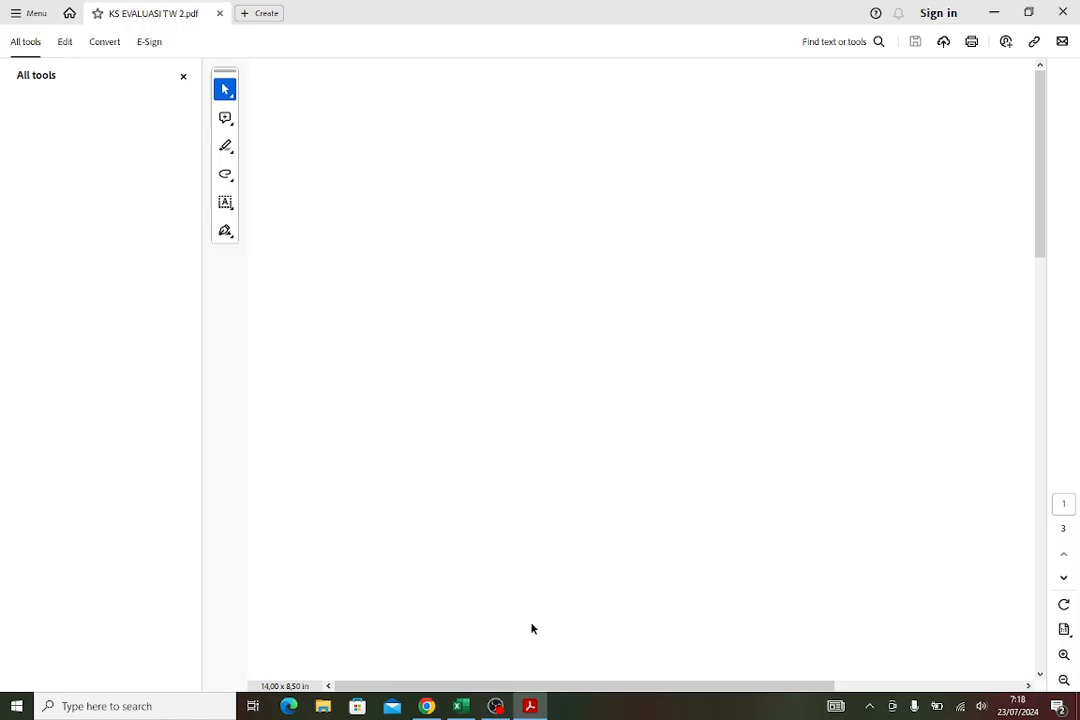
pyautogui.click(426, 707)
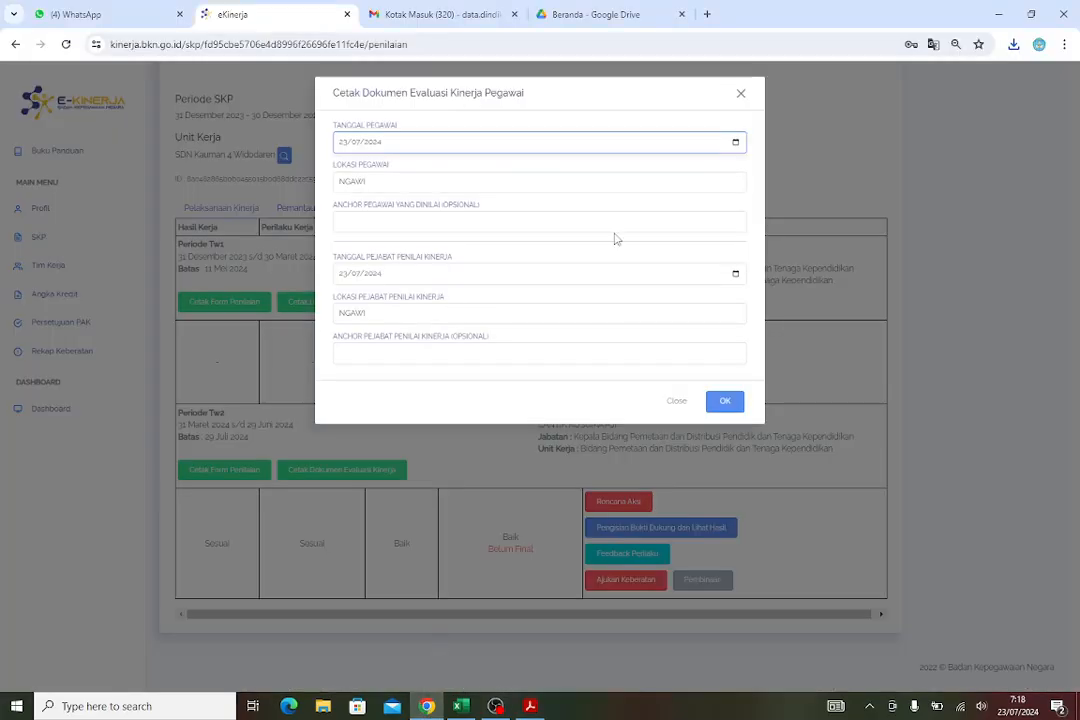
# Set the evaluated employee's date to 02/07/2024 and location to Ngawi in the evaluation document dialog
pyautogui.click(736, 144)
pyautogui.click(736, 145)
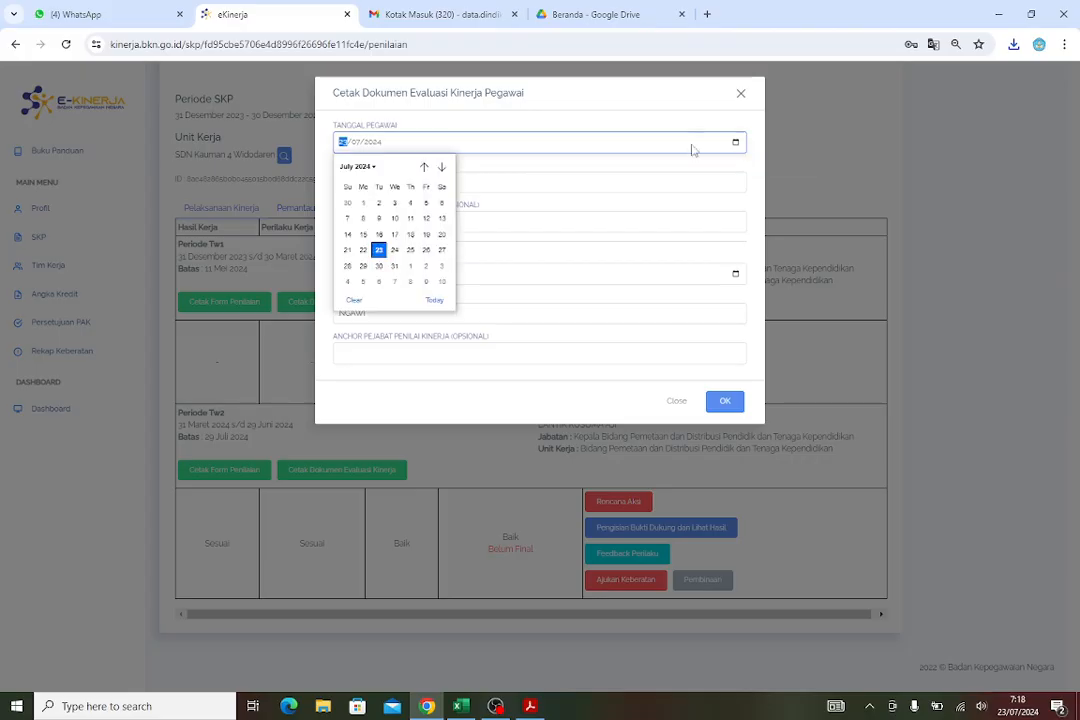
pyautogui.click(379, 203)
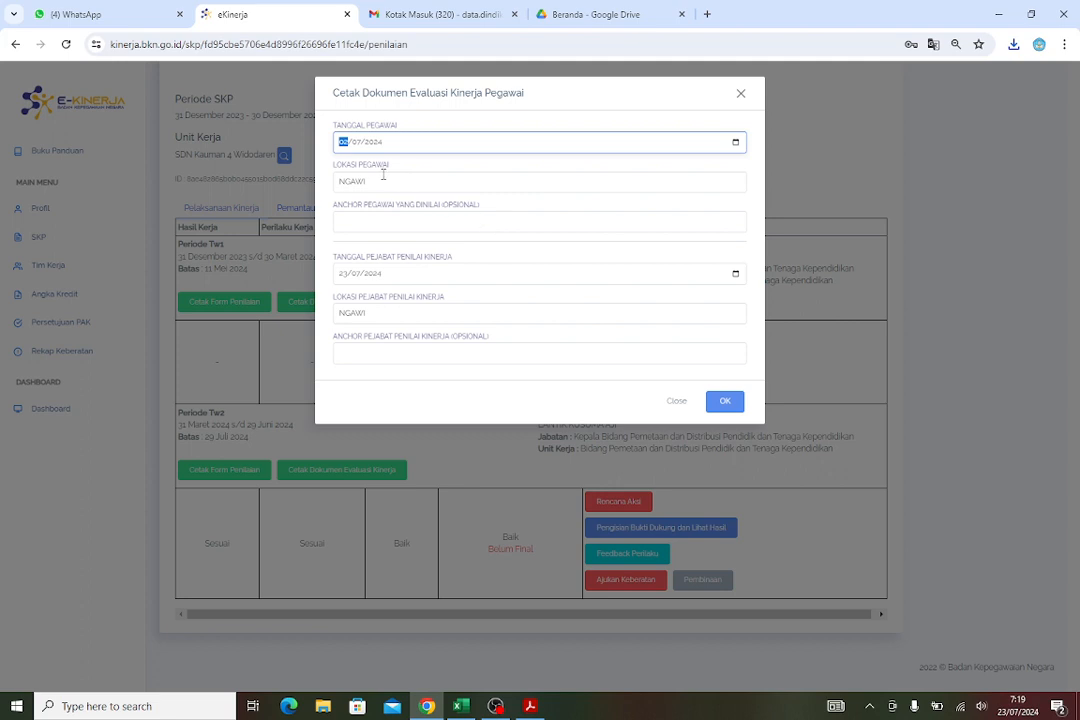
pyautogui.moveTo(382, 177); pyautogui.dragTo(334, 181)
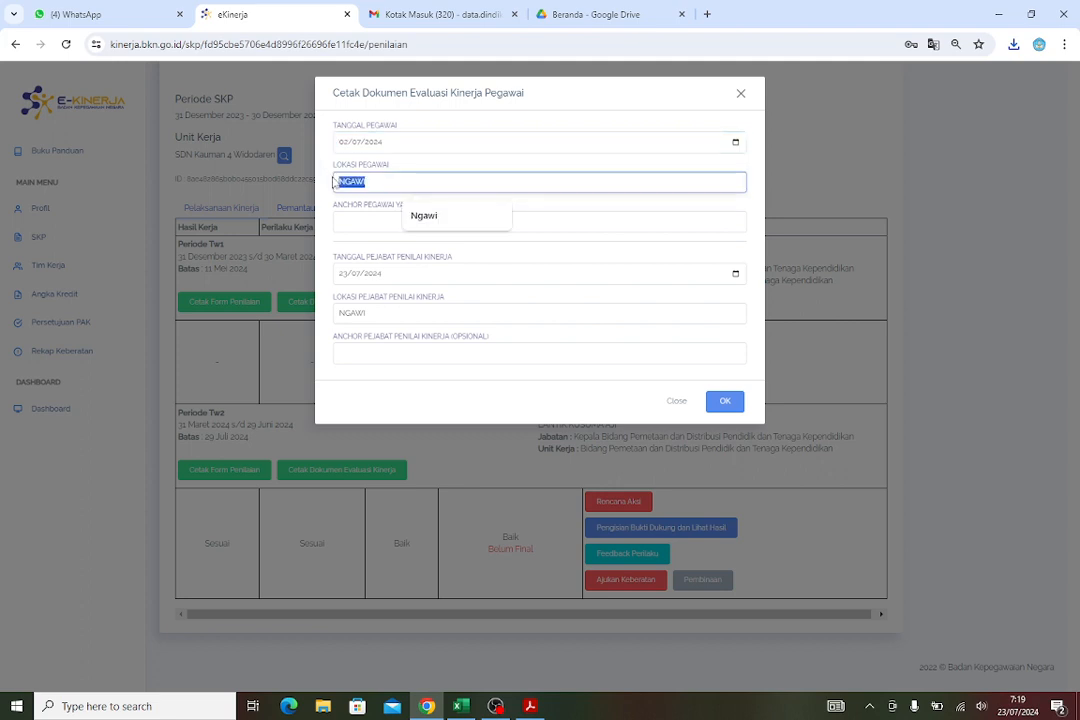
pyautogui.click(436, 216)
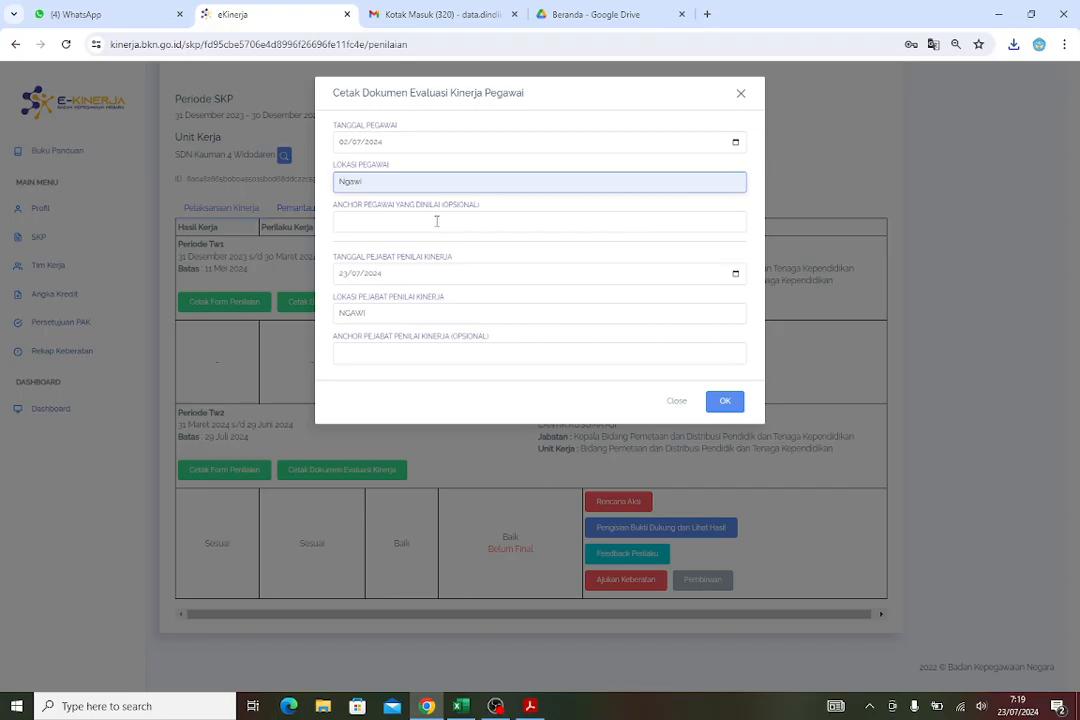
# Set the assessing official's date to 01/07/2024 and location to Ngawi
pyautogui.click(736, 274)
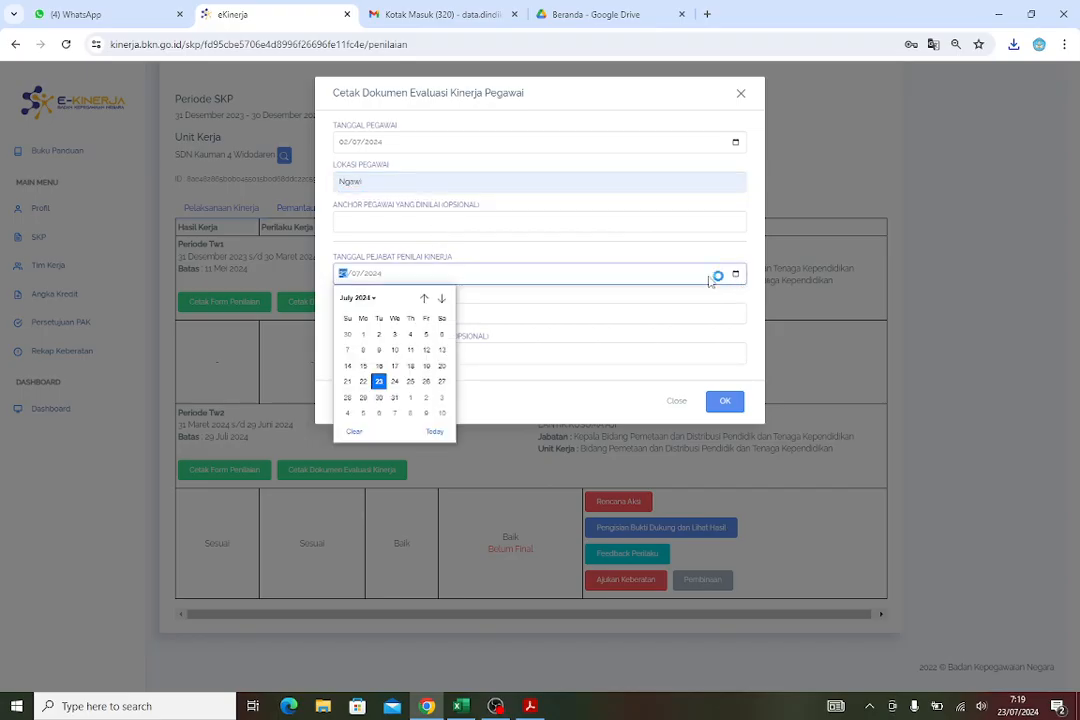
pyautogui.click(372, 299)
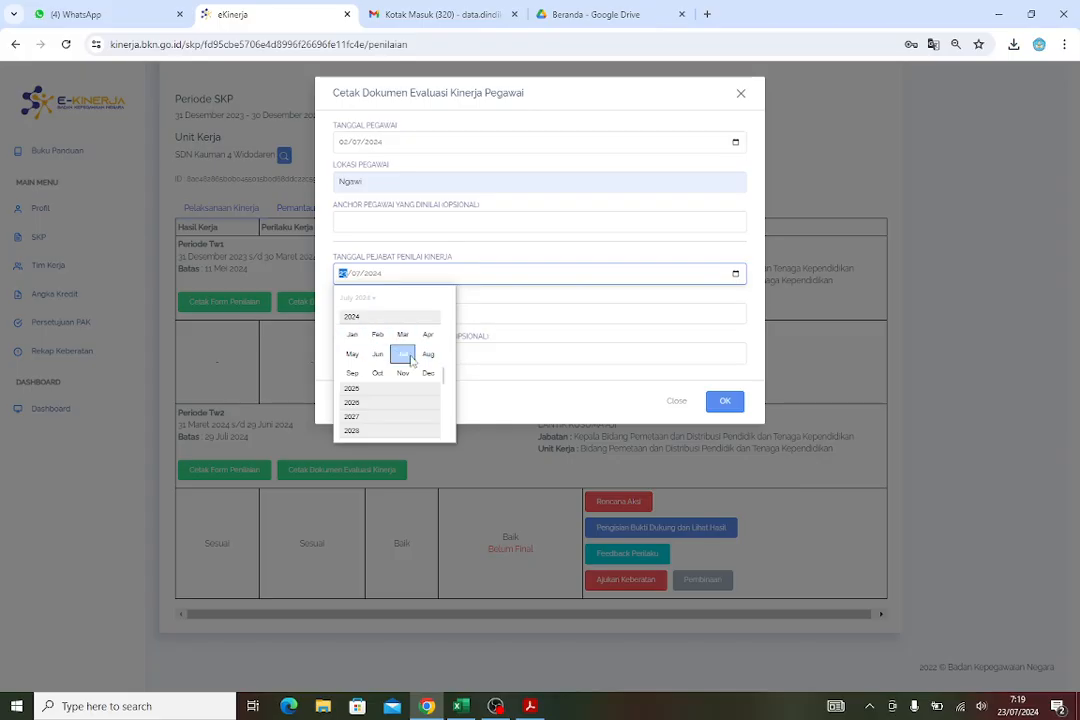
pyautogui.click(403, 354)
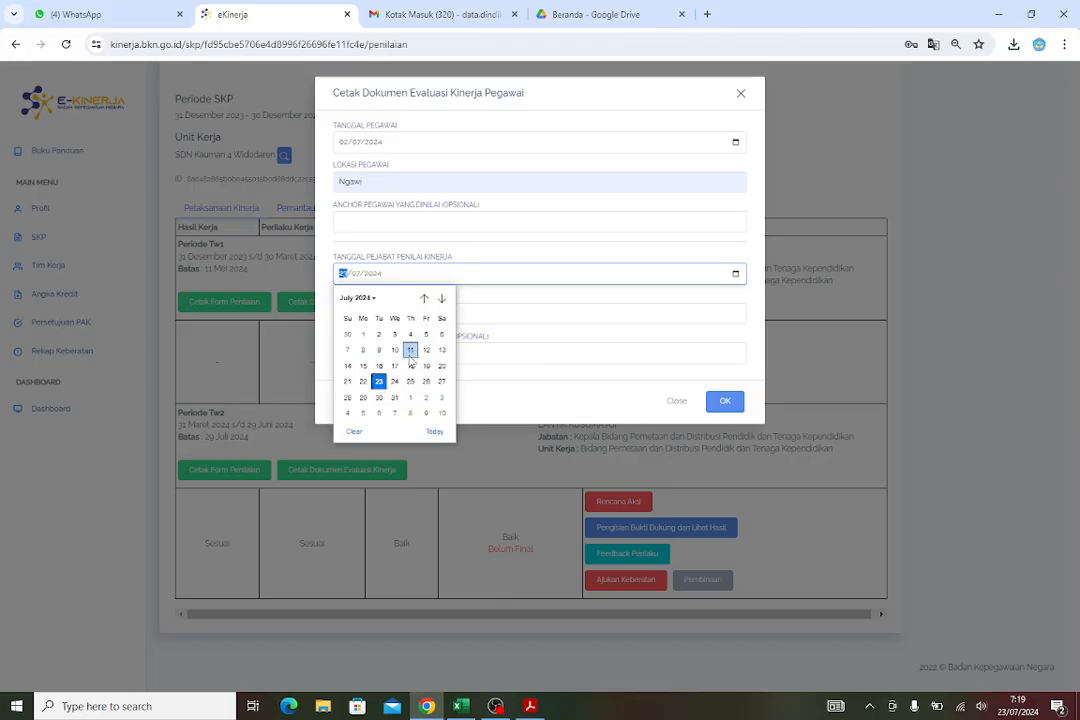
pyautogui.click(364, 336)
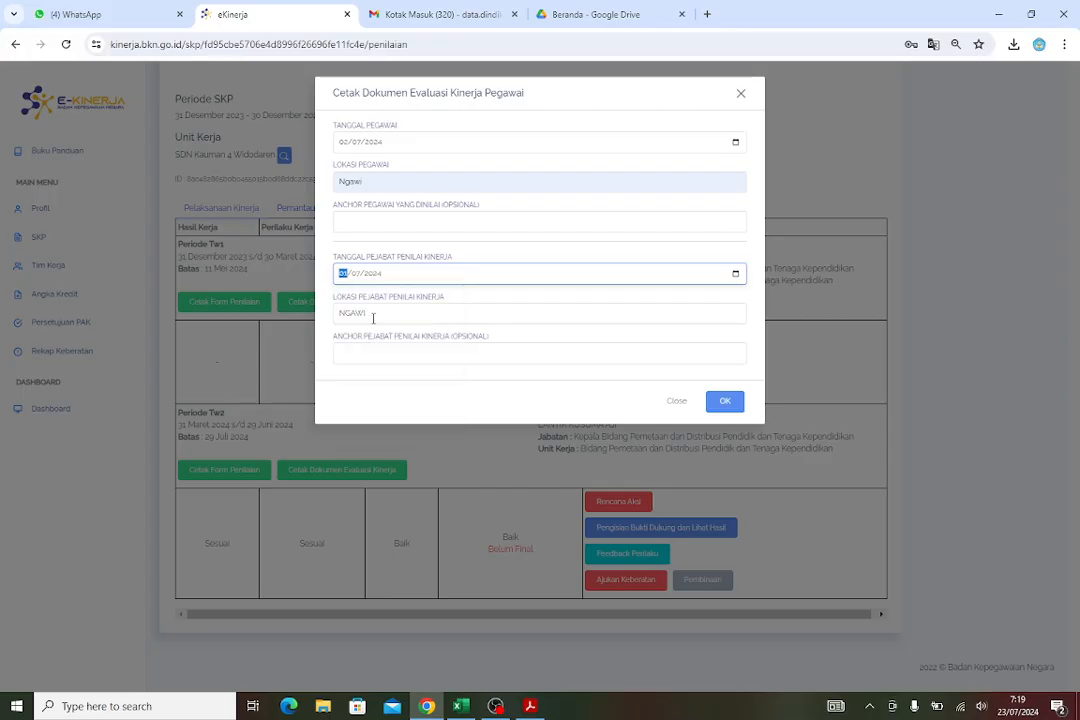
pyautogui.click(372, 314)
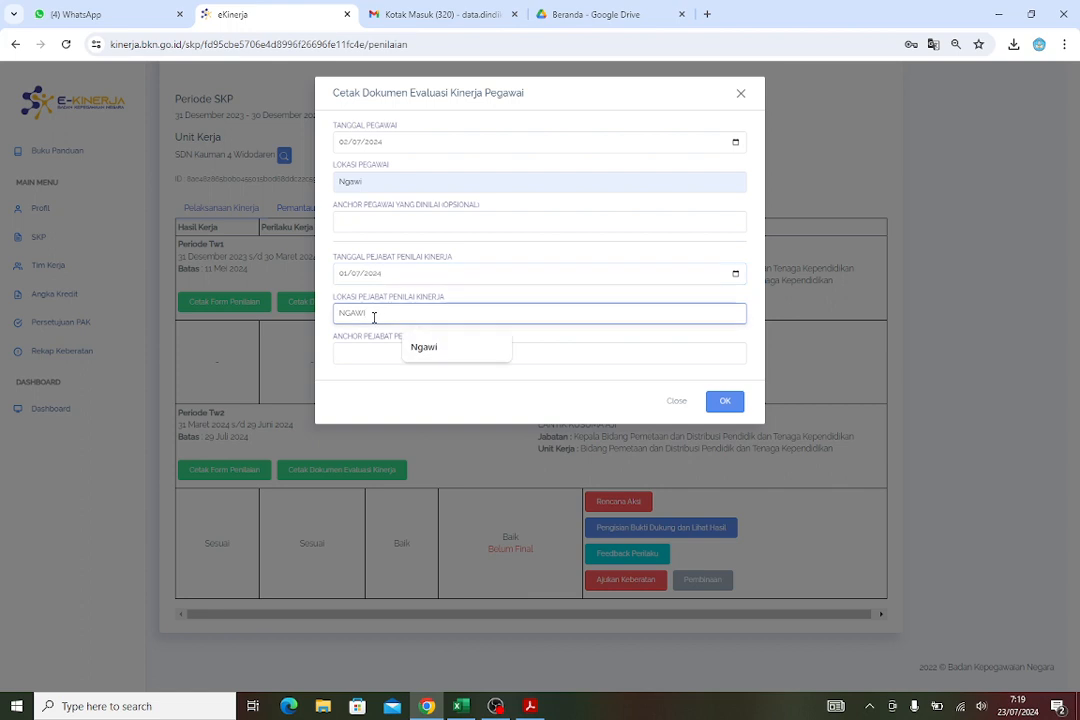
pyautogui.click(424, 347)
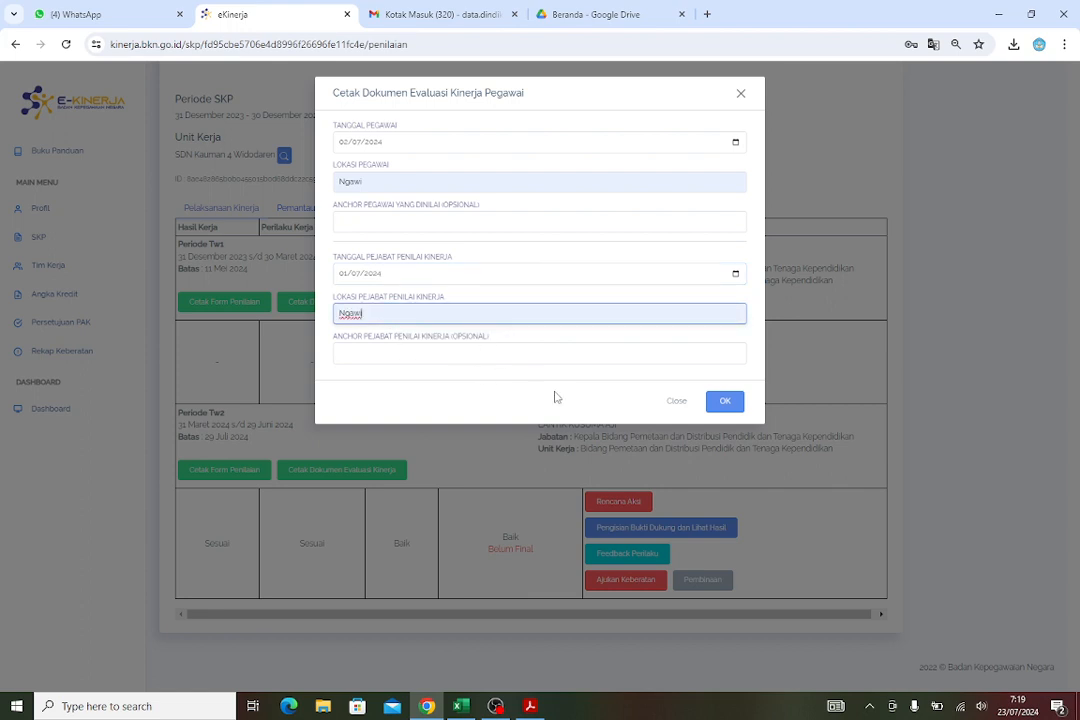
# Generate the Periode Tw2 performance evaluation document and review its page
pyautogui.click(723, 406)
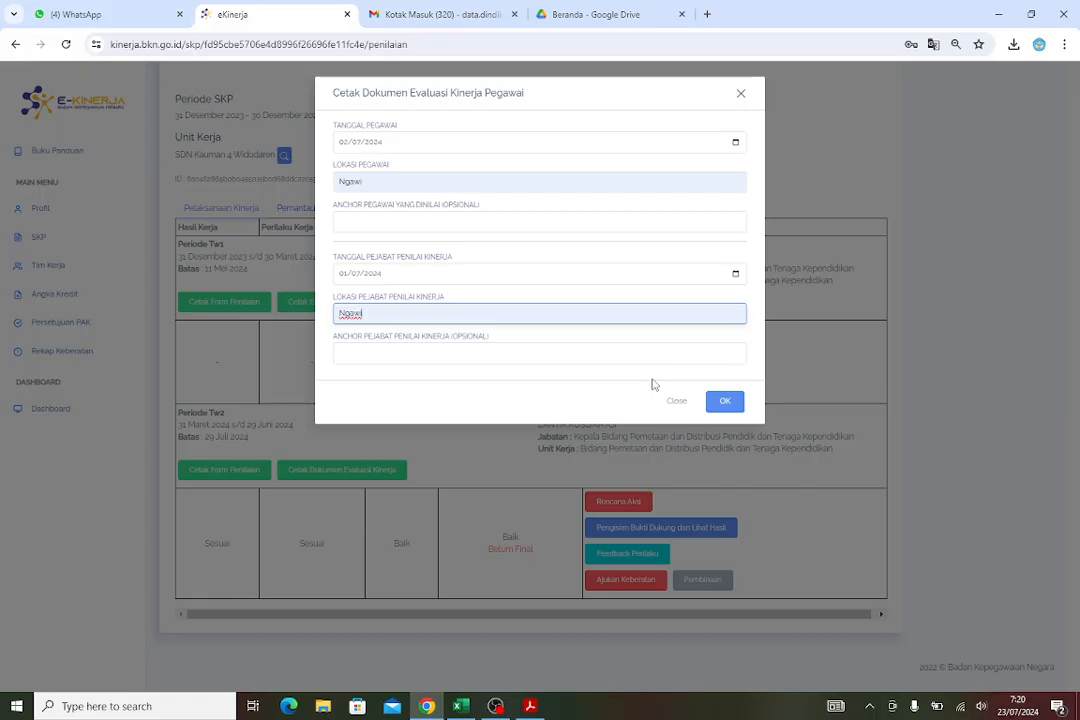
pyautogui.click(725, 404)
pyautogui.click(733, 405)
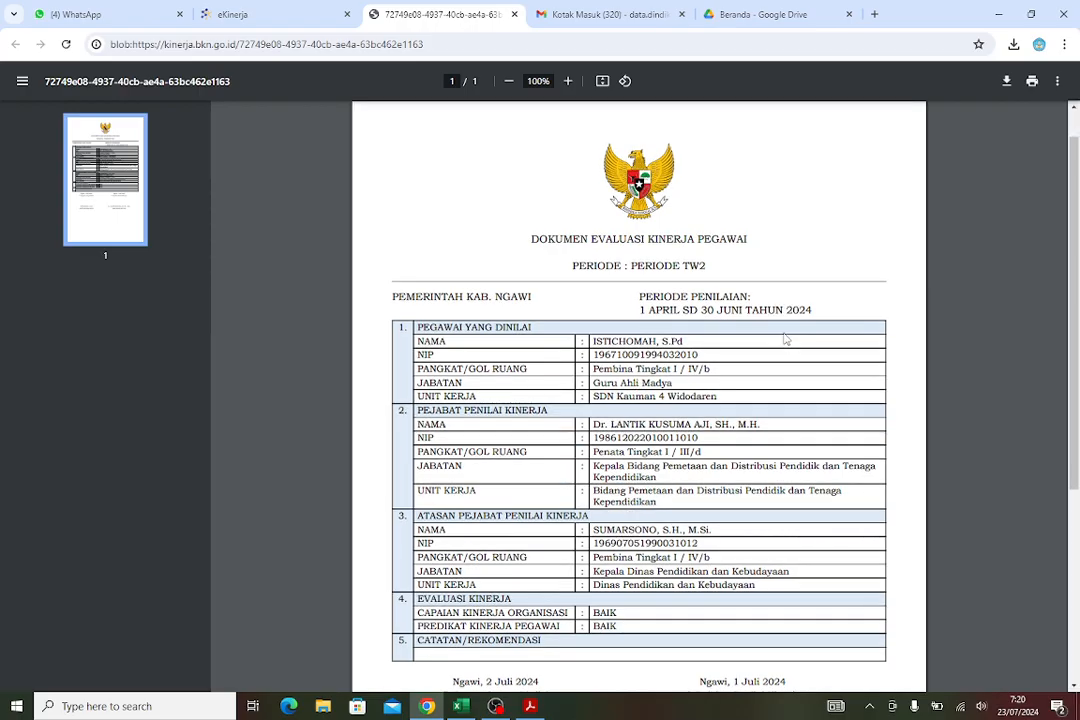
pyautogui.scroll(-3, 784, 340)
pyautogui.scroll(3, 786, 341)
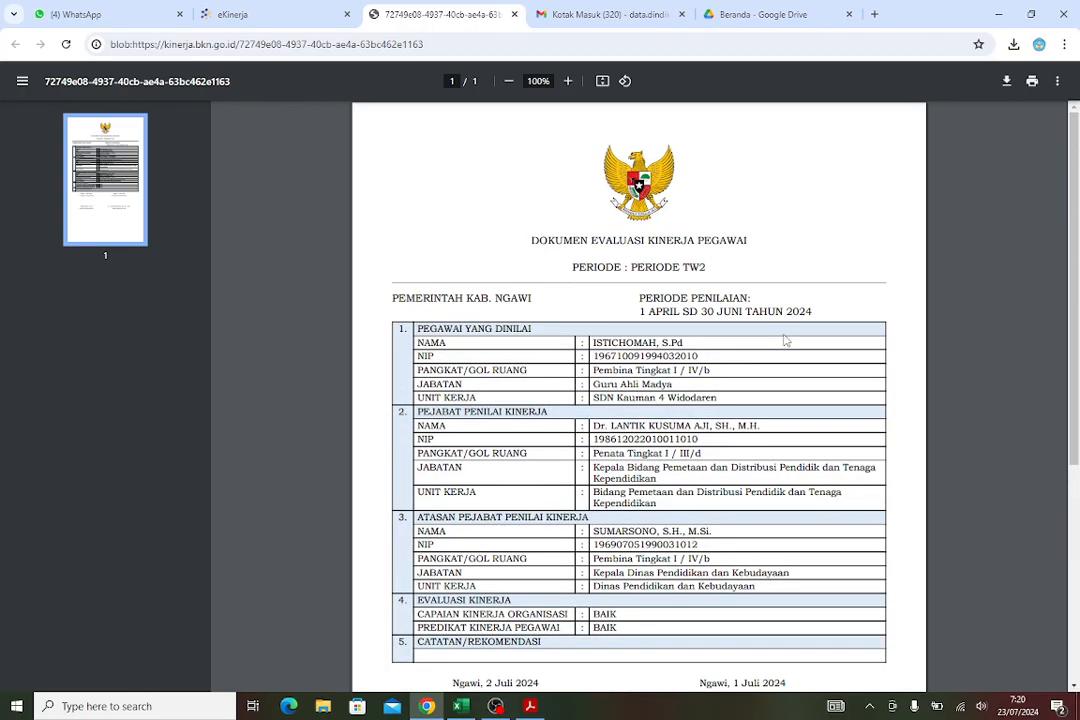
pyautogui.scroll(-3, 786, 341)
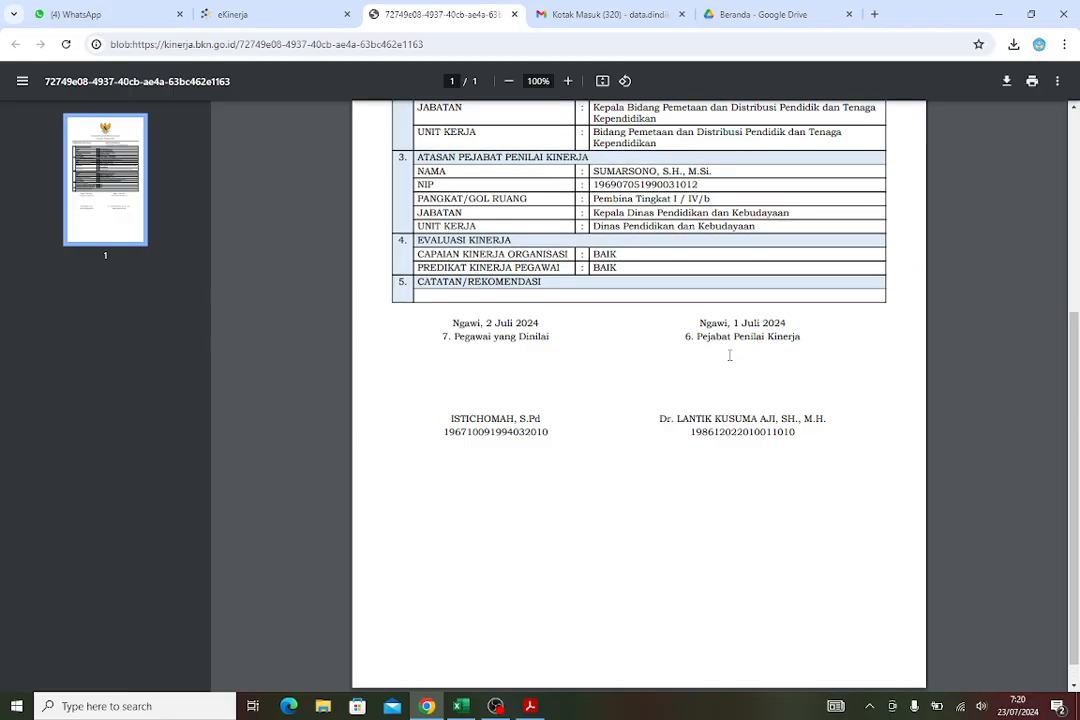
pyautogui.scroll(5, 812, 452)
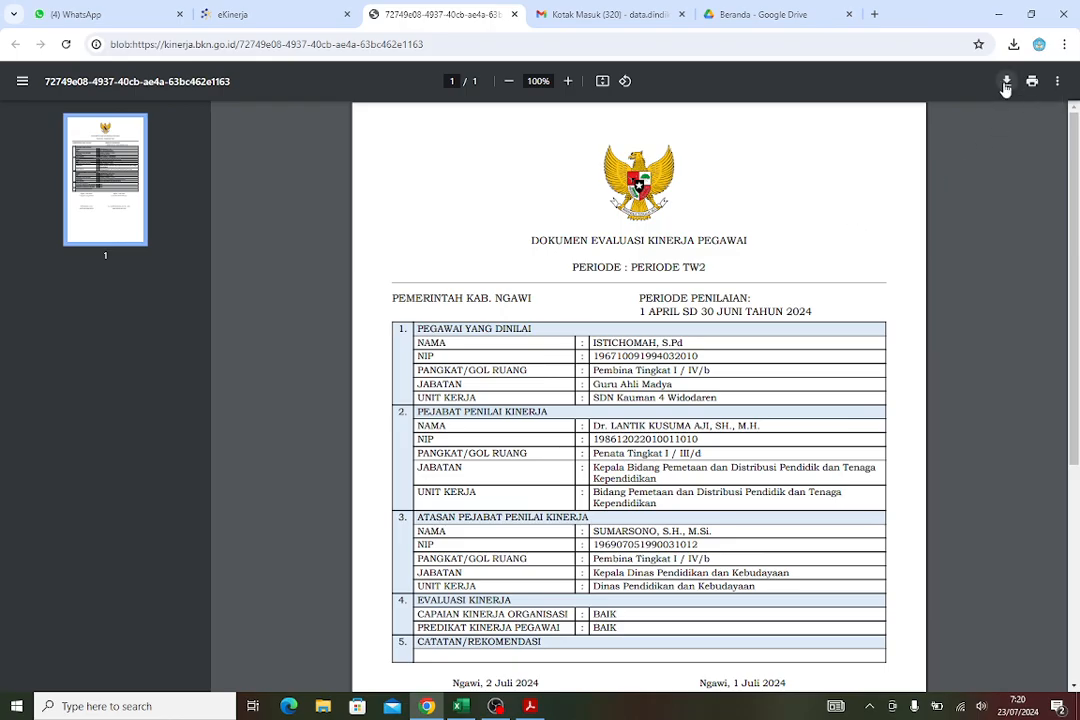
# Save the performance evaluation PDF in Downloads as KS NILAI TW 2
pyautogui.click(1006, 84)
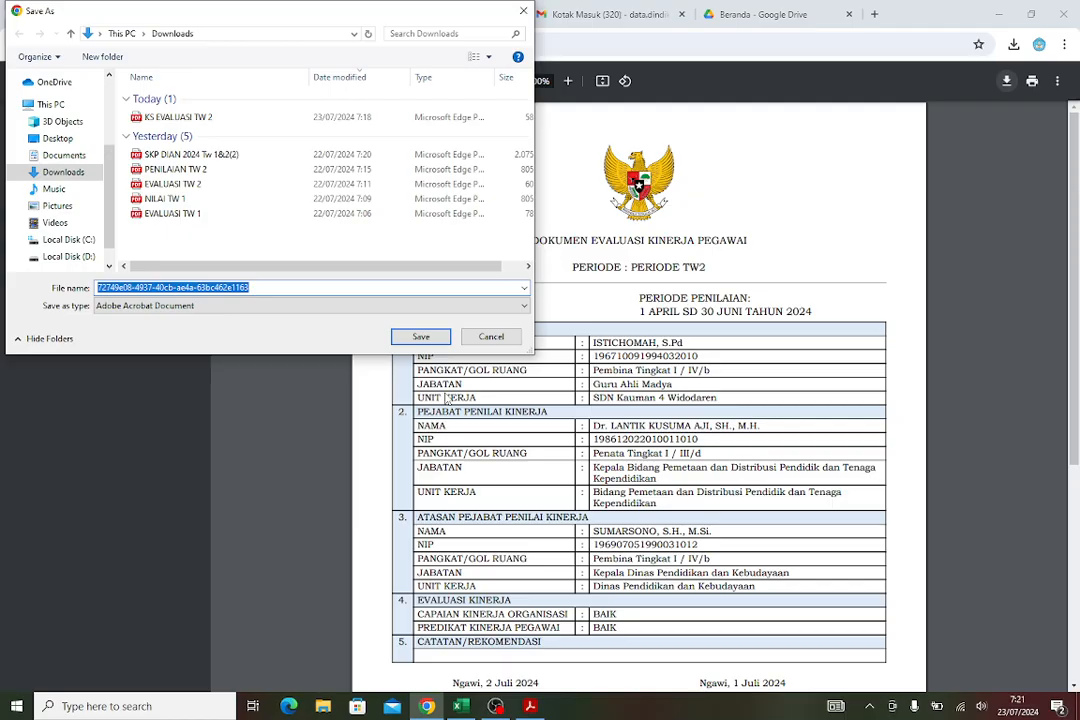
pyautogui.write('NILAI')
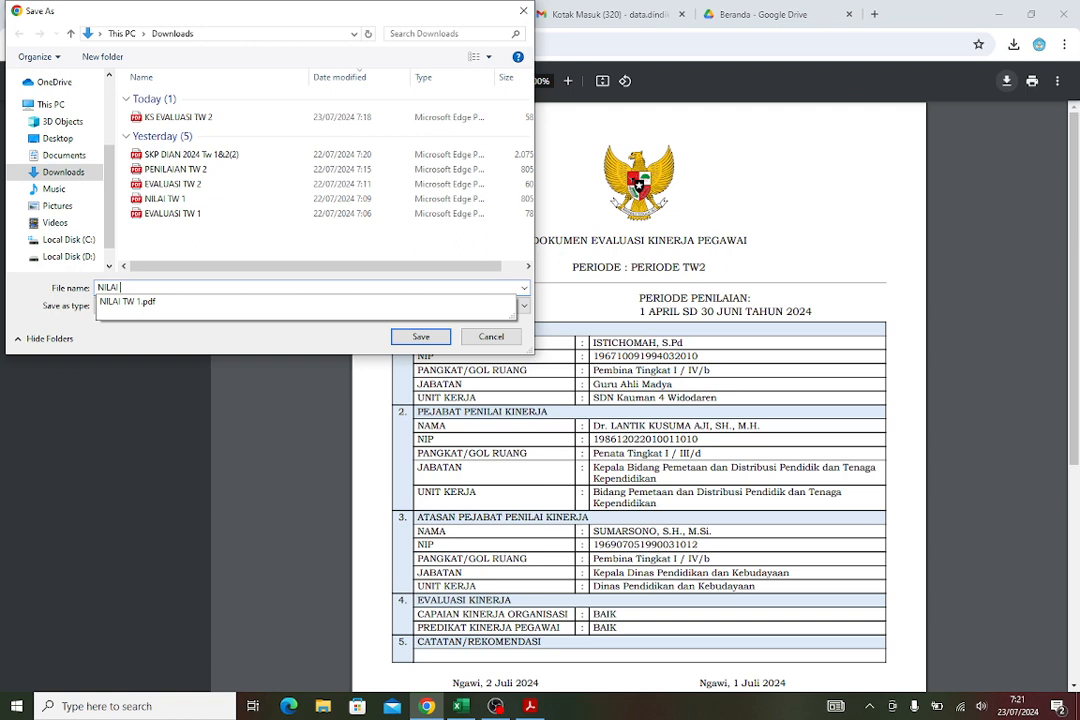
pyautogui.press('Home')
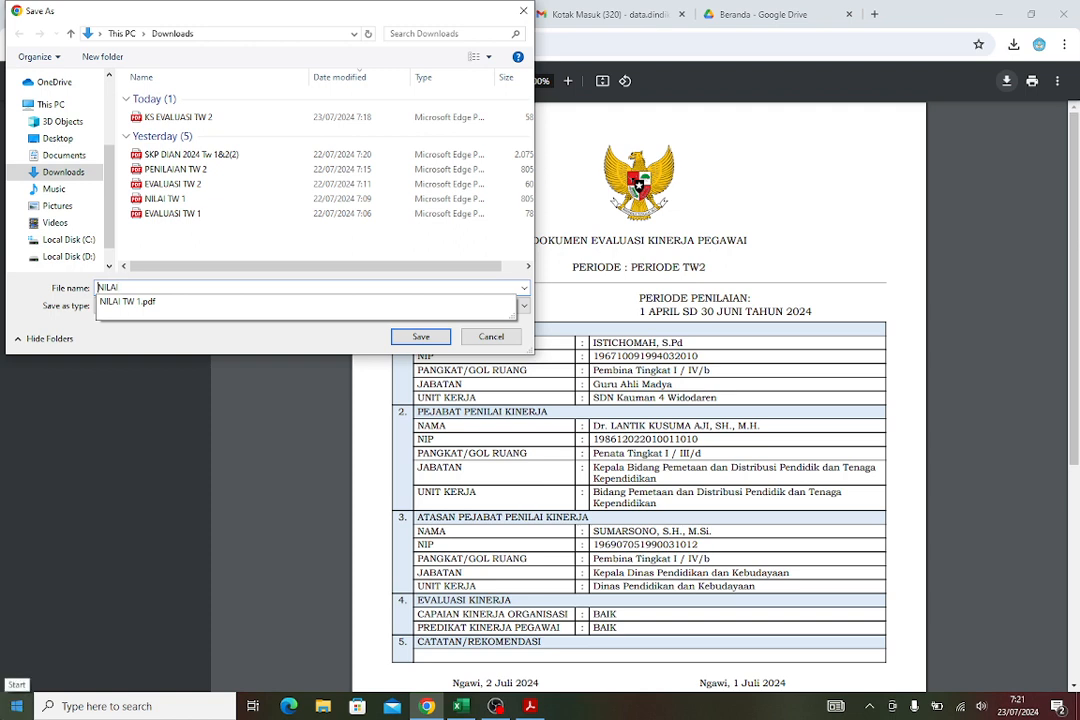
pyautogui.write('KS NILAI')
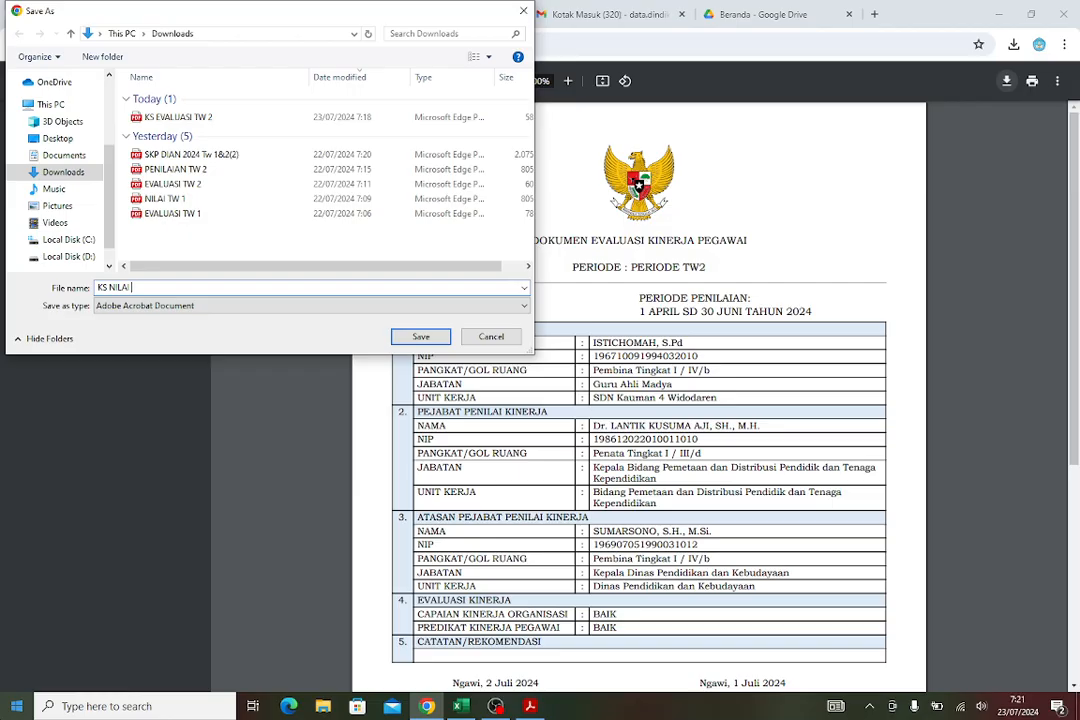
pyautogui.write(' TW 2')
pyautogui.click(439, 341)
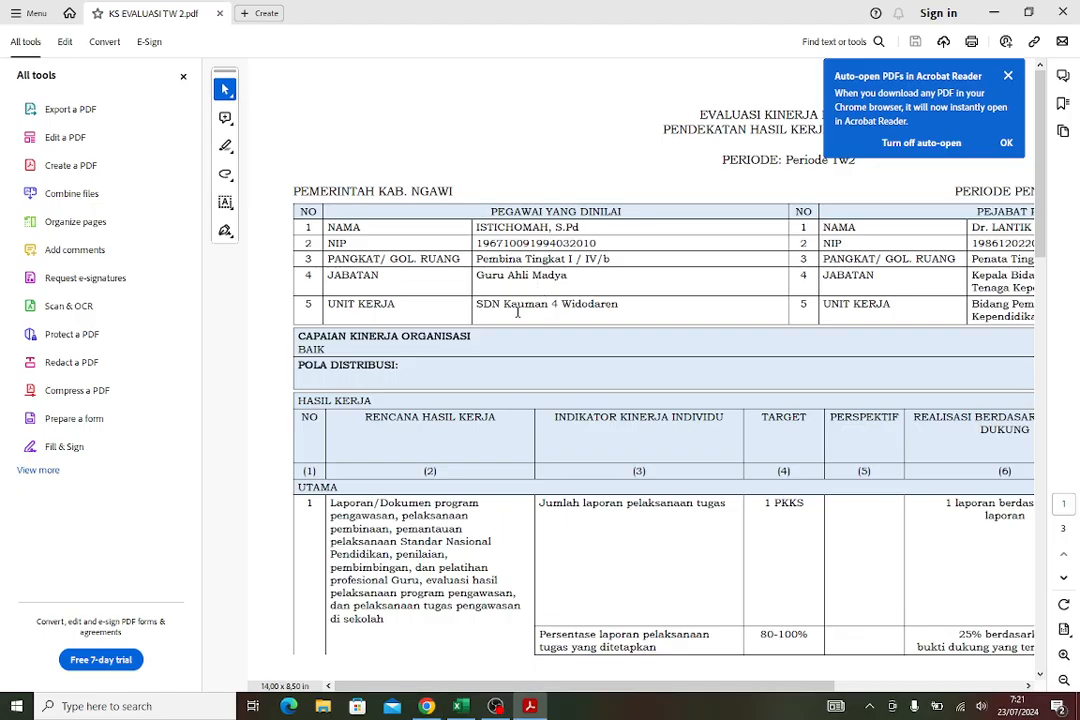
# Close the PDF reader's current tab, the browser preview tab and the print dialog
pyautogui.click(1066, 17)
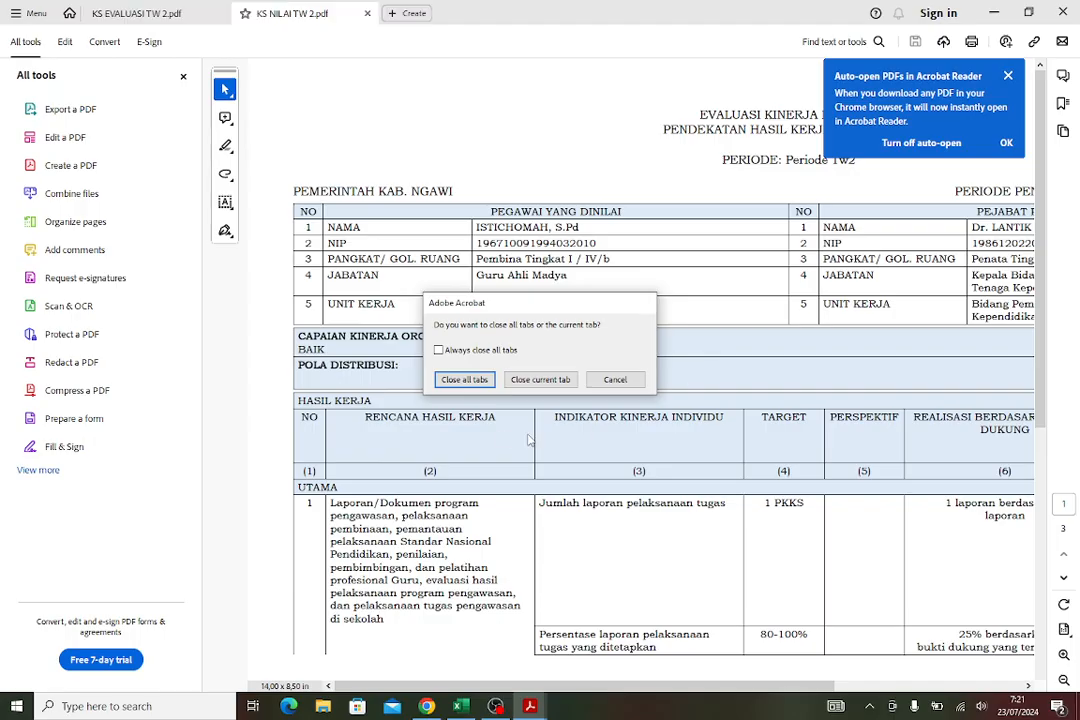
pyautogui.click(543, 381)
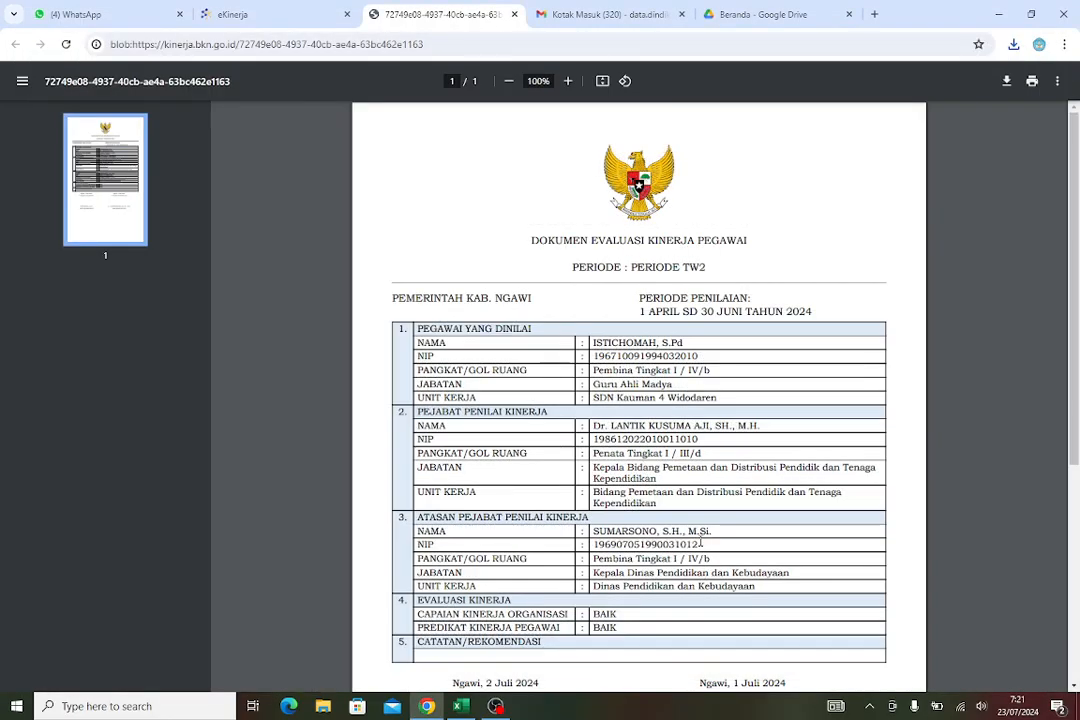
pyautogui.click(516, 15)
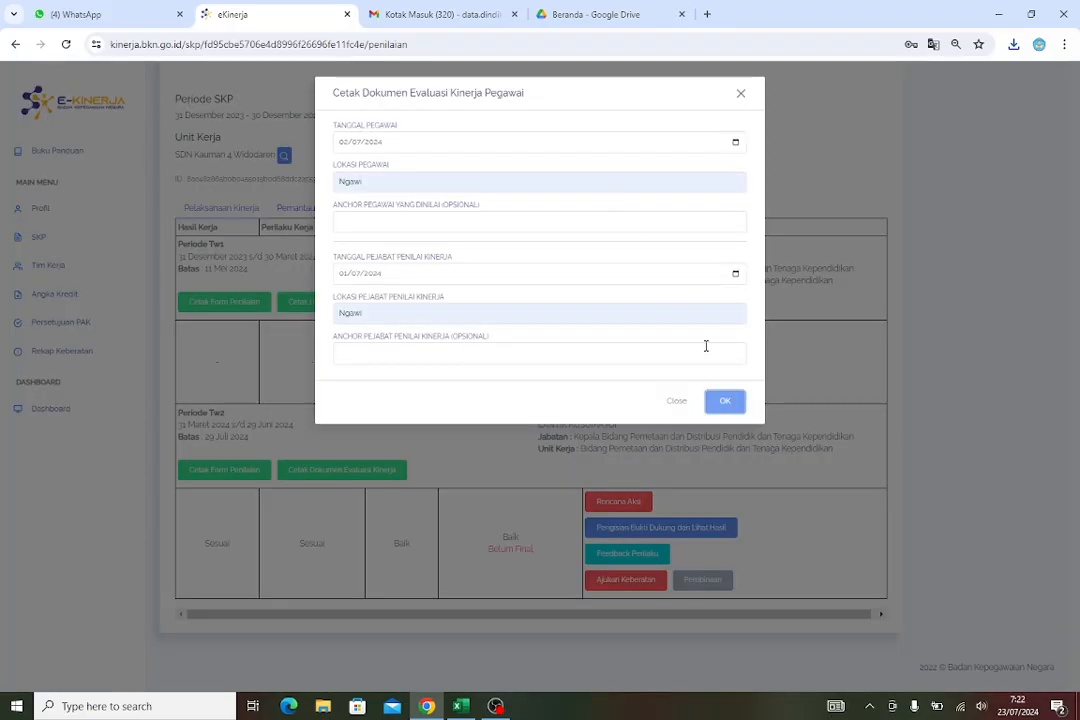
pyautogui.click(681, 410)
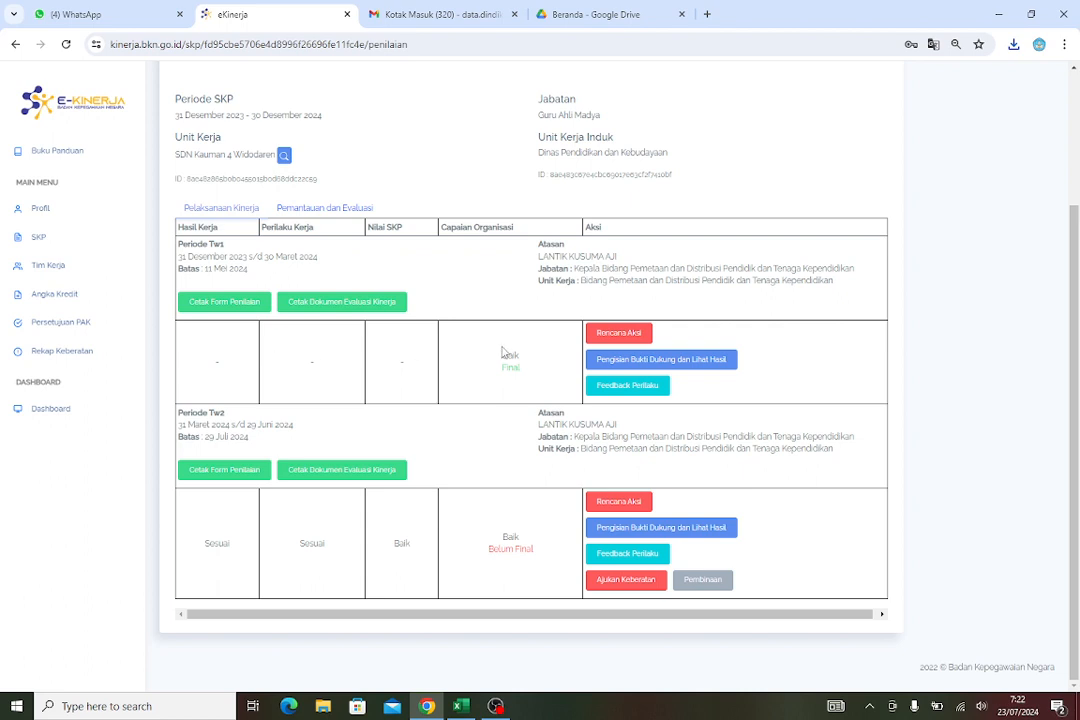
pyautogui.scroll(3, 505, 352)
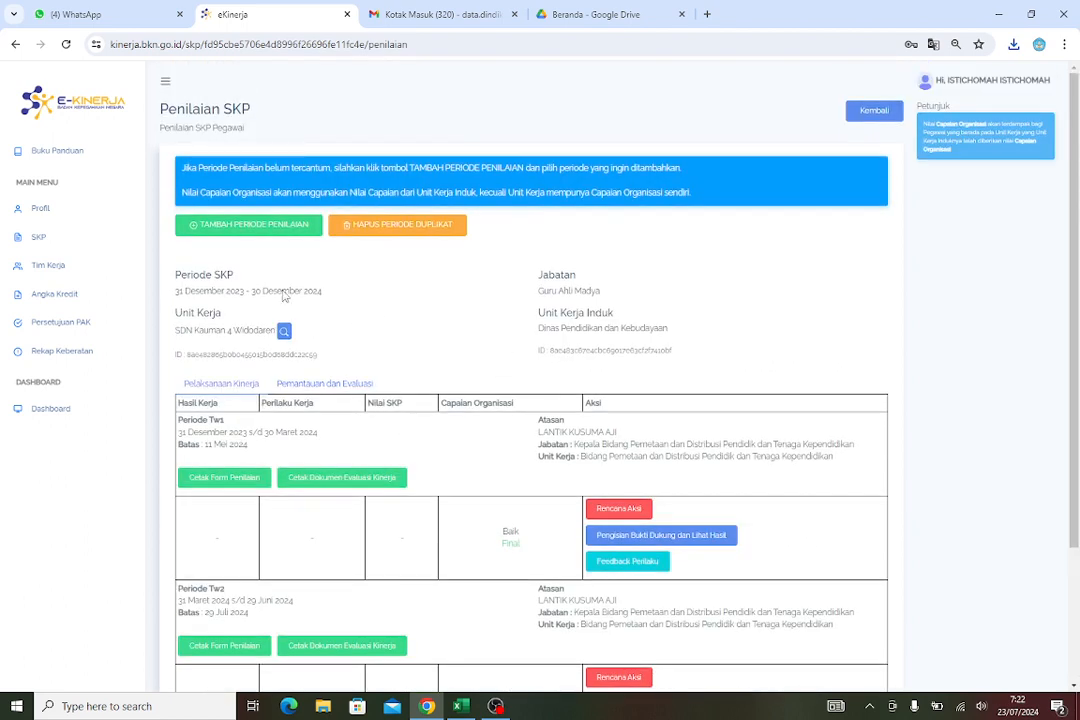
pyautogui.click(229, 237)
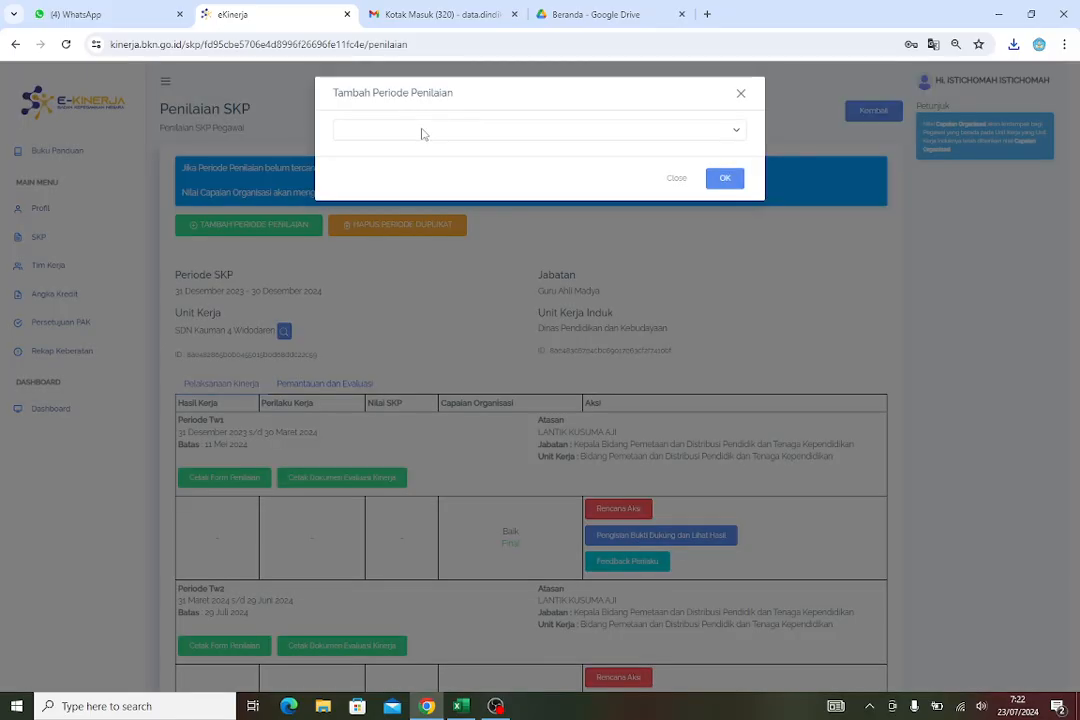
pyautogui.click(422, 131)
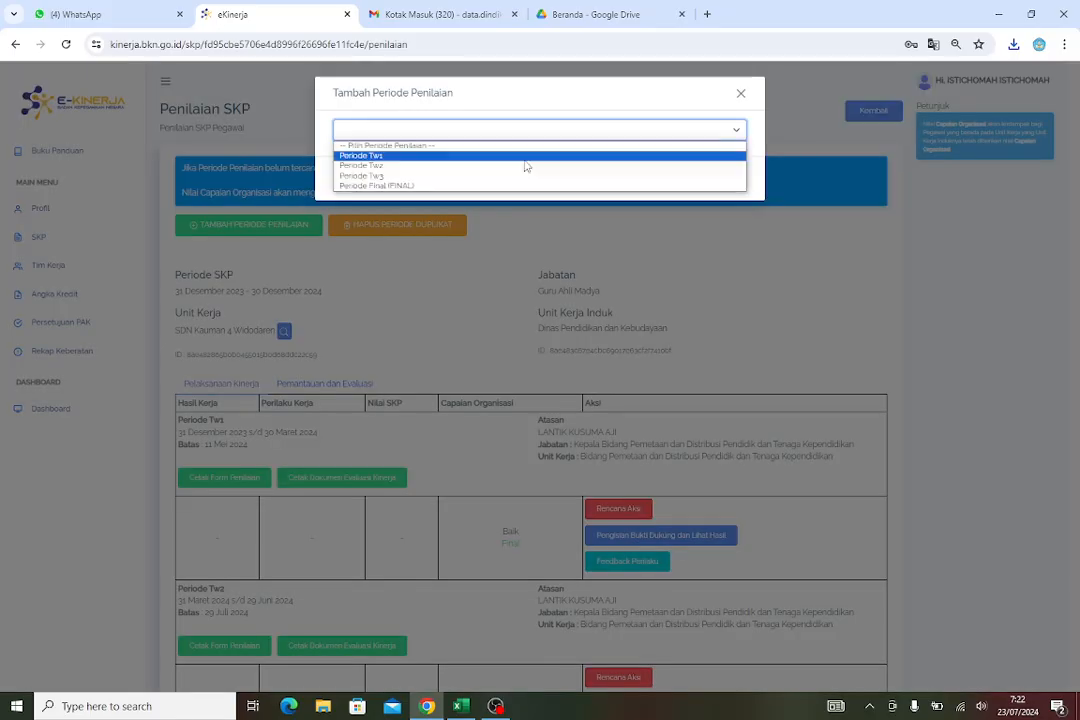
pyautogui.click(741, 94)
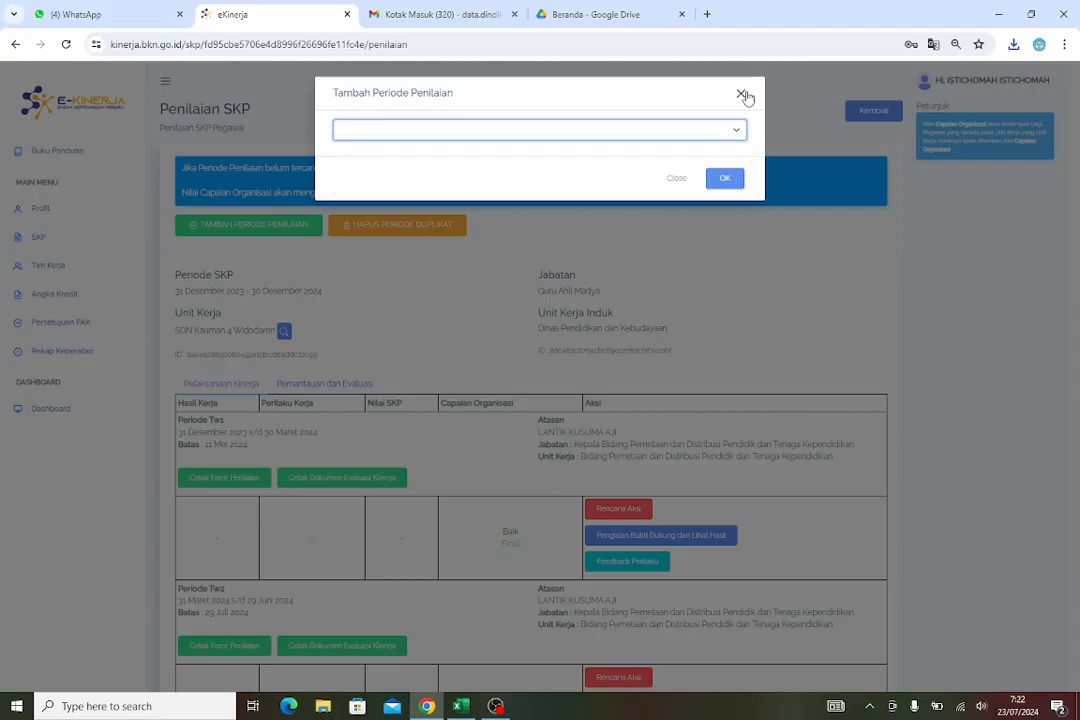
pyautogui.click(741, 94)
# Print the Periode Tw1 assessment form dated 31/03/2024 with location Ngawi
pyautogui.scroll(-3, 368, 445)
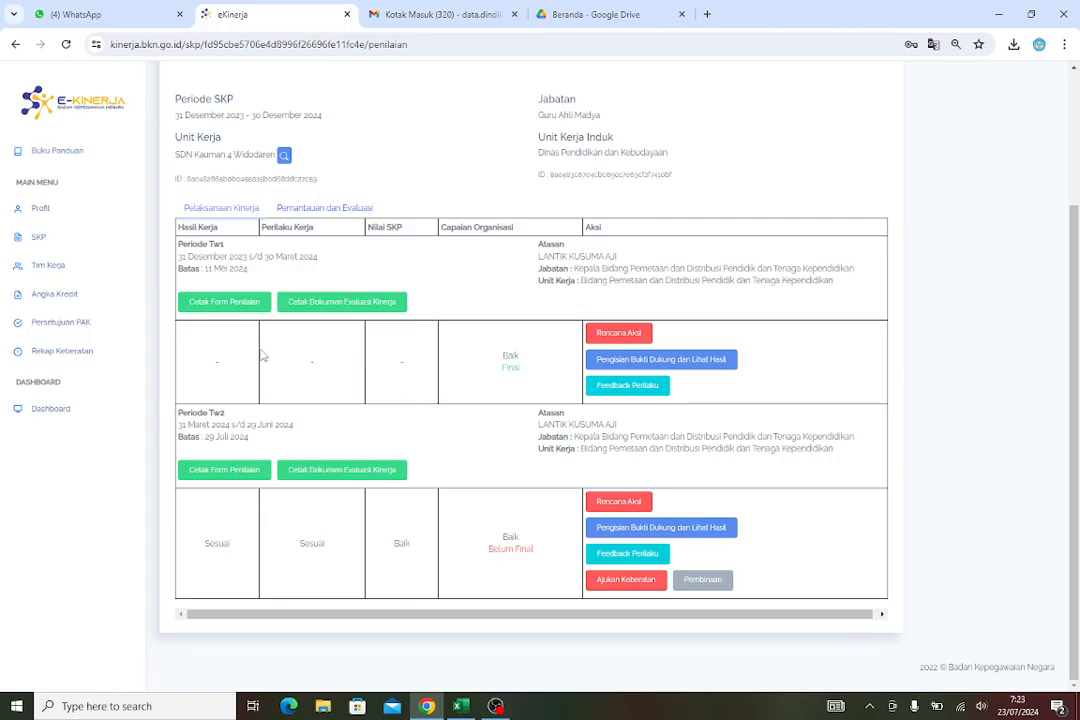
pyautogui.click(220, 302)
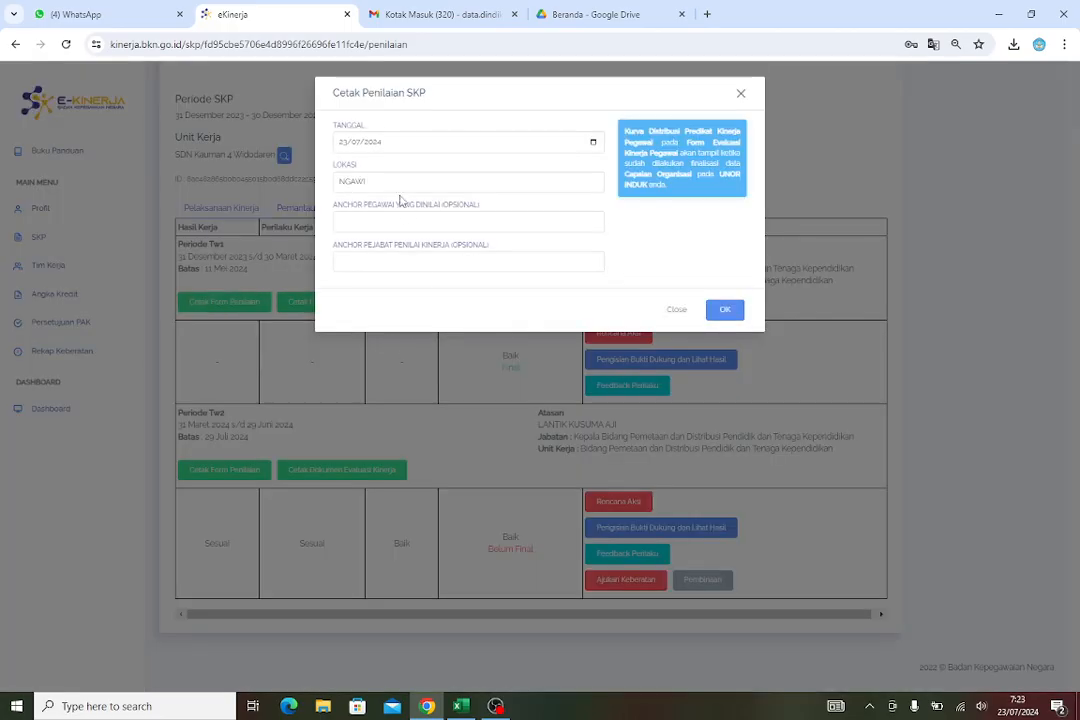
pyautogui.click(593, 142)
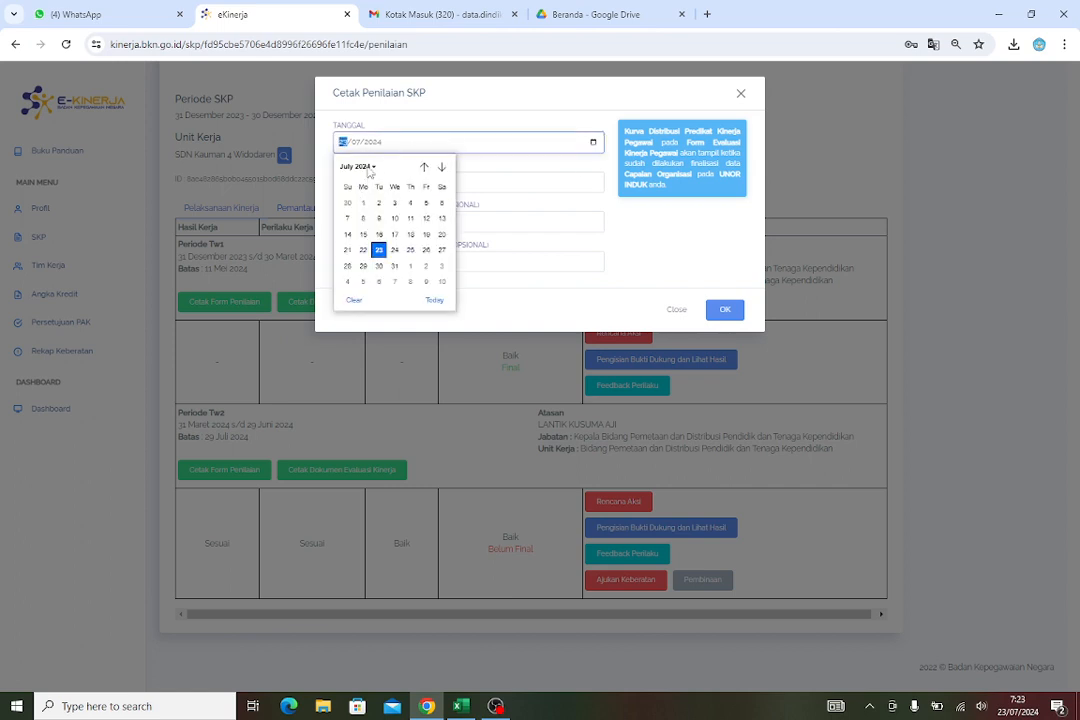
pyautogui.click(365, 167)
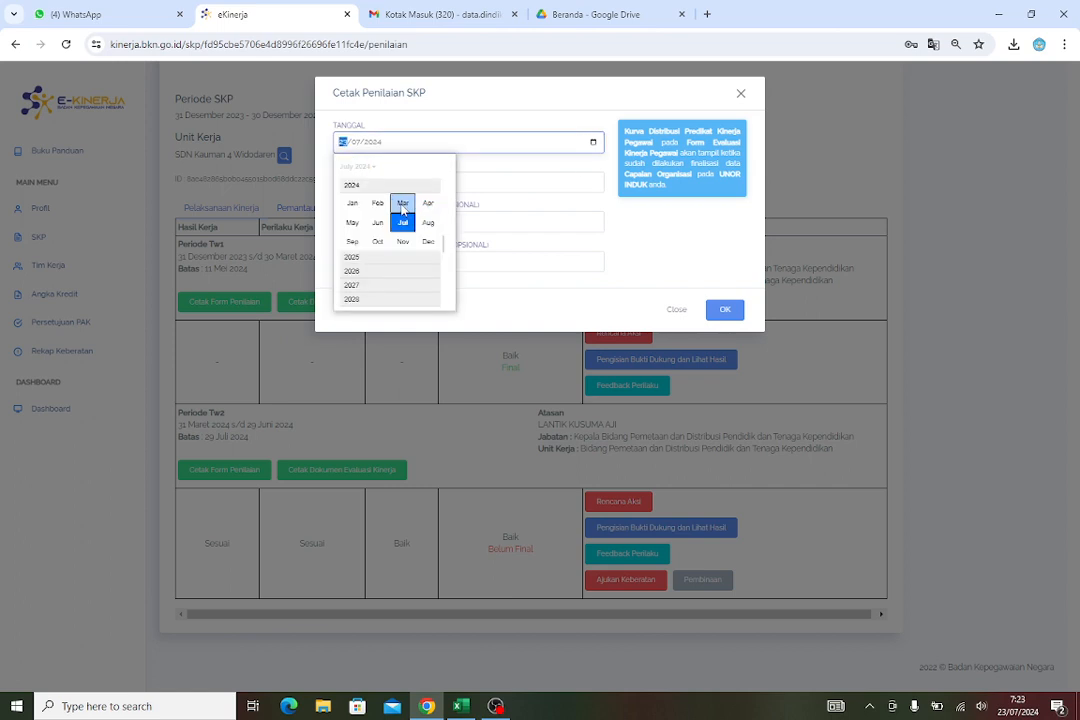
pyautogui.click(402, 205)
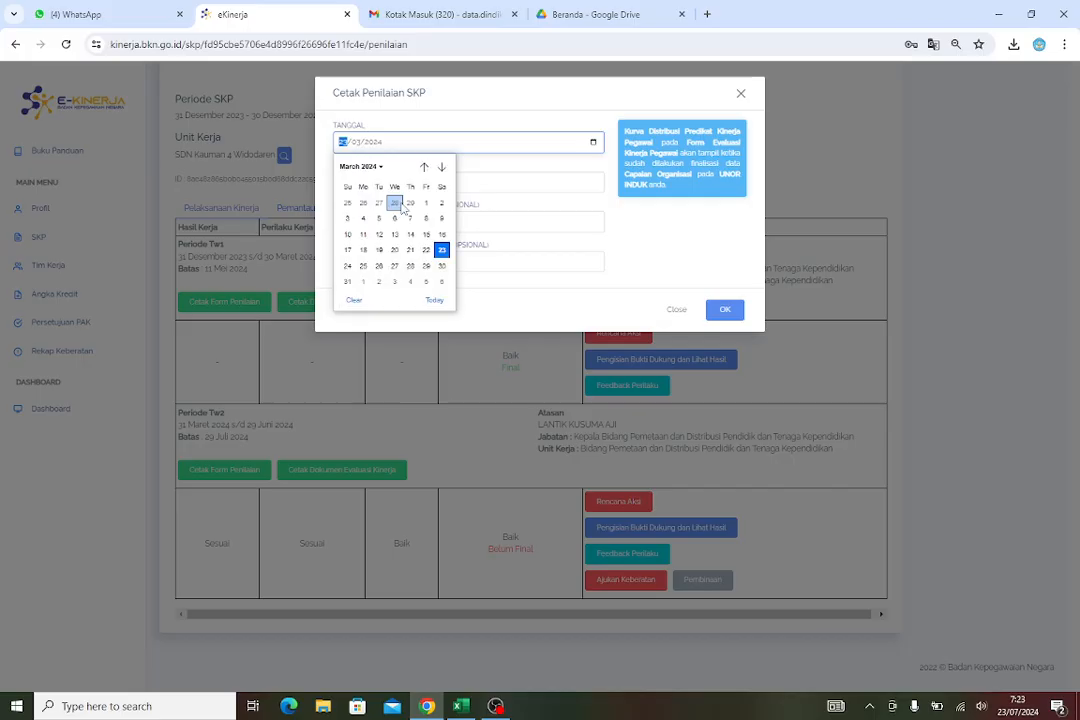
pyautogui.click(347, 282)
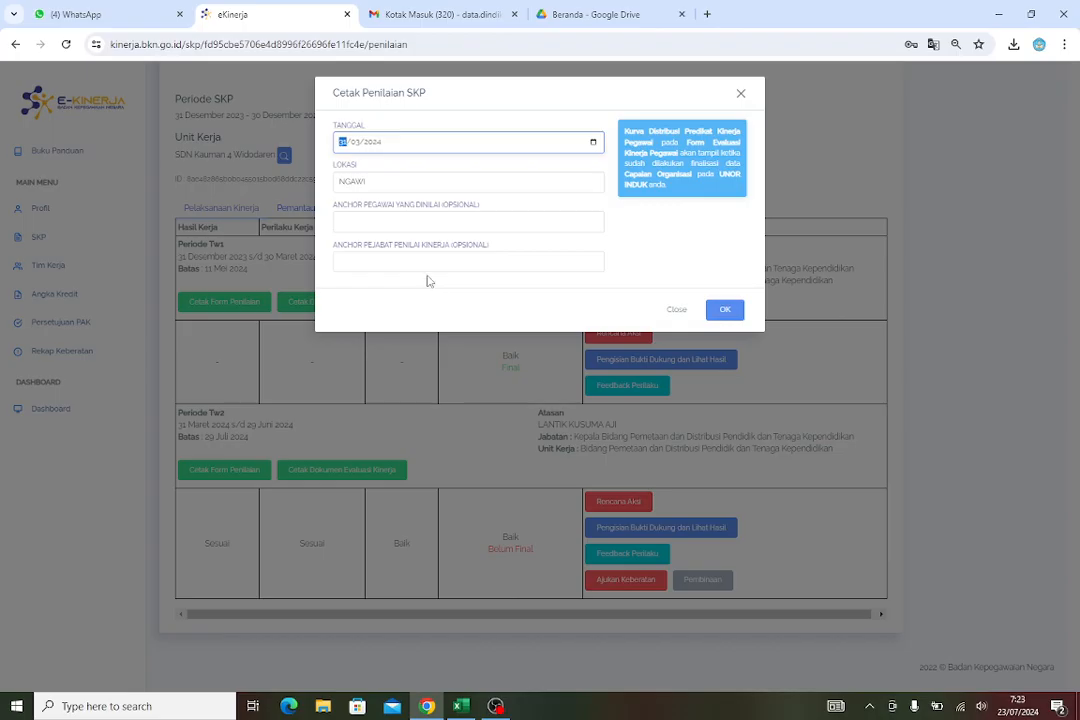
pyautogui.click(376, 181)
pyautogui.click(421, 222)
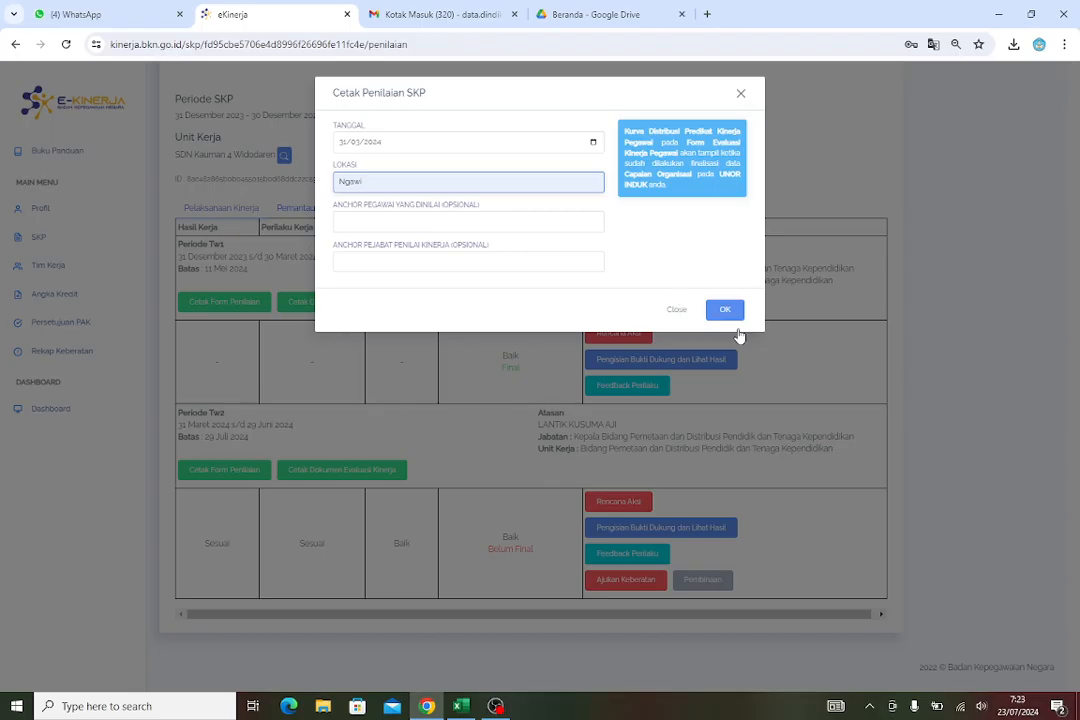
pyautogui.click(727, 311)
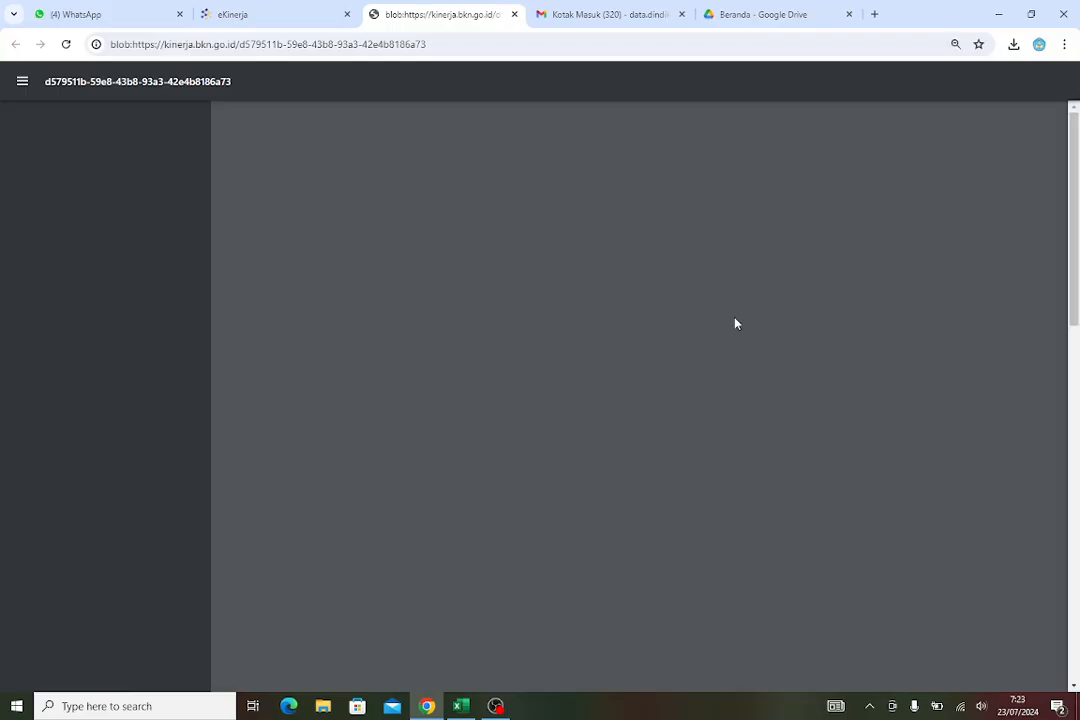
# Scroll through the generated Tw1 assessment form pages to review them
pyautogui.scroll(-8, 686, 387)
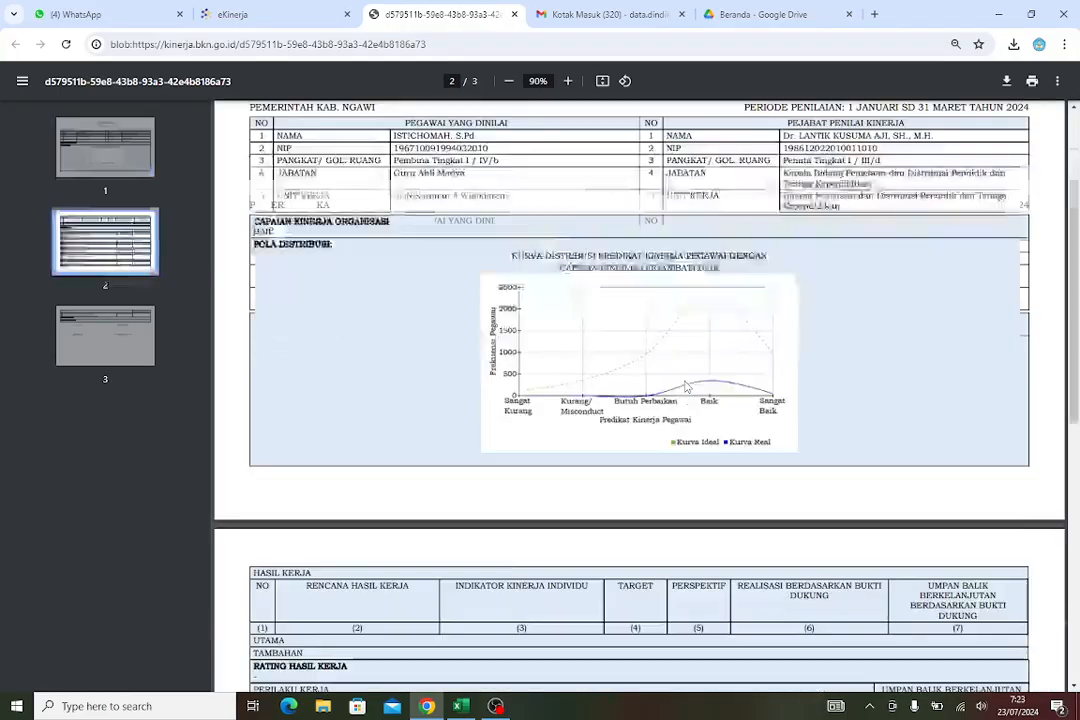
pyautogui.scroll(-2, 697, 386)
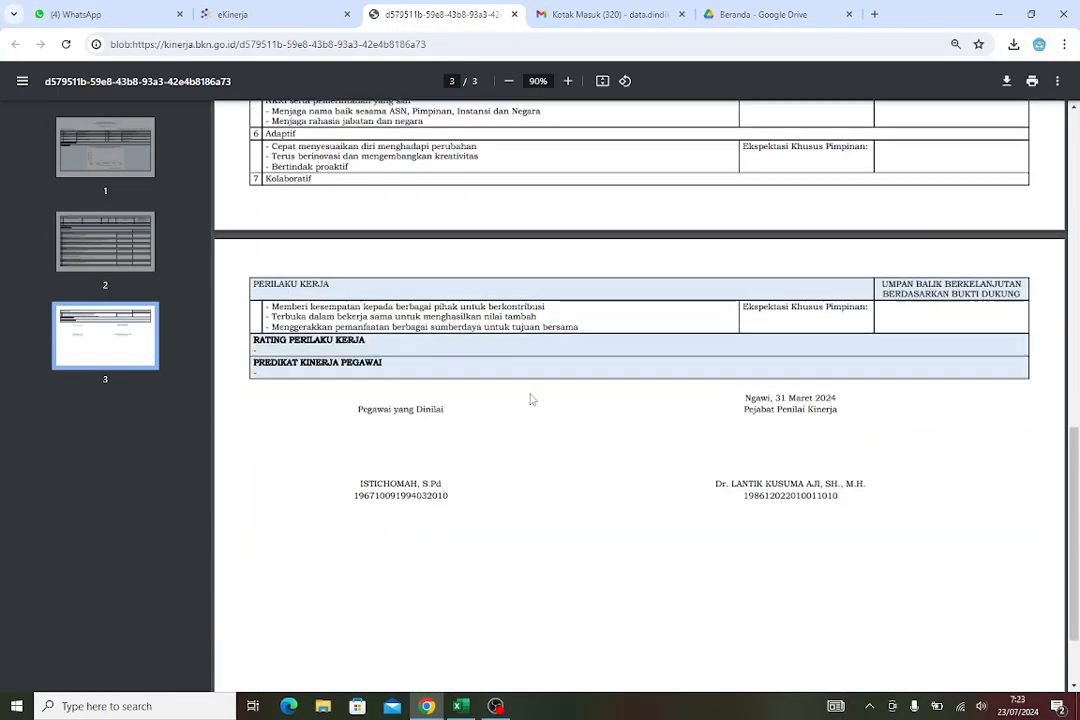
pyautogui.scroll(5, 530, 397)
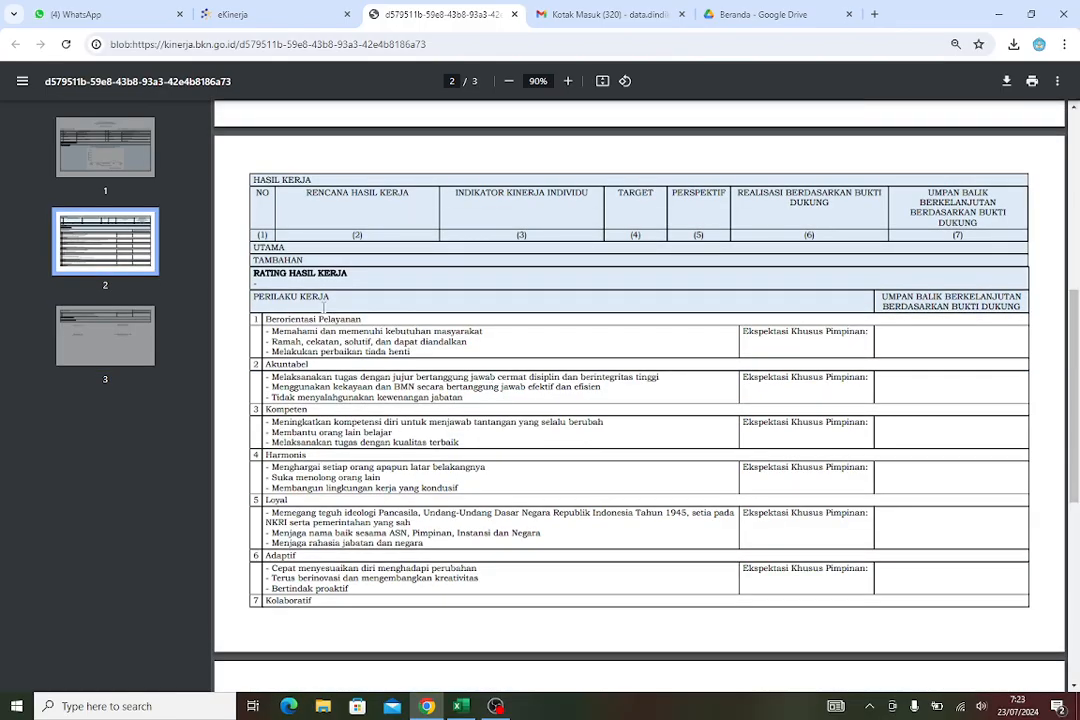
pyautogui.scroll(1, 323, 310)
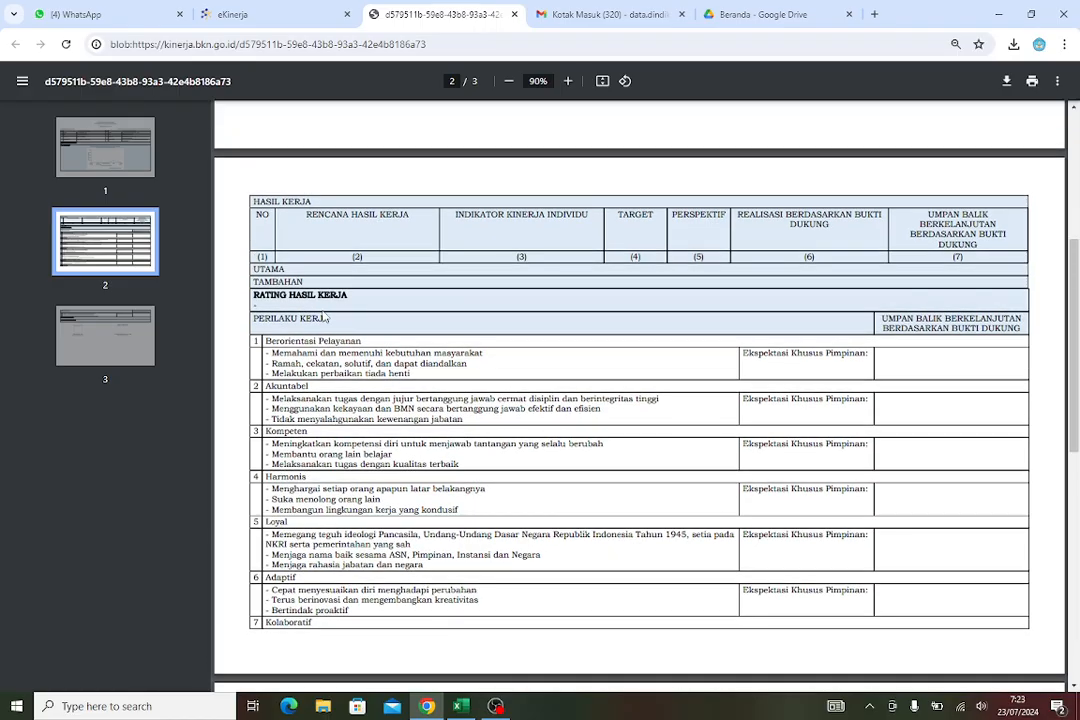
pyautogui.scroll(1, 323, 316)
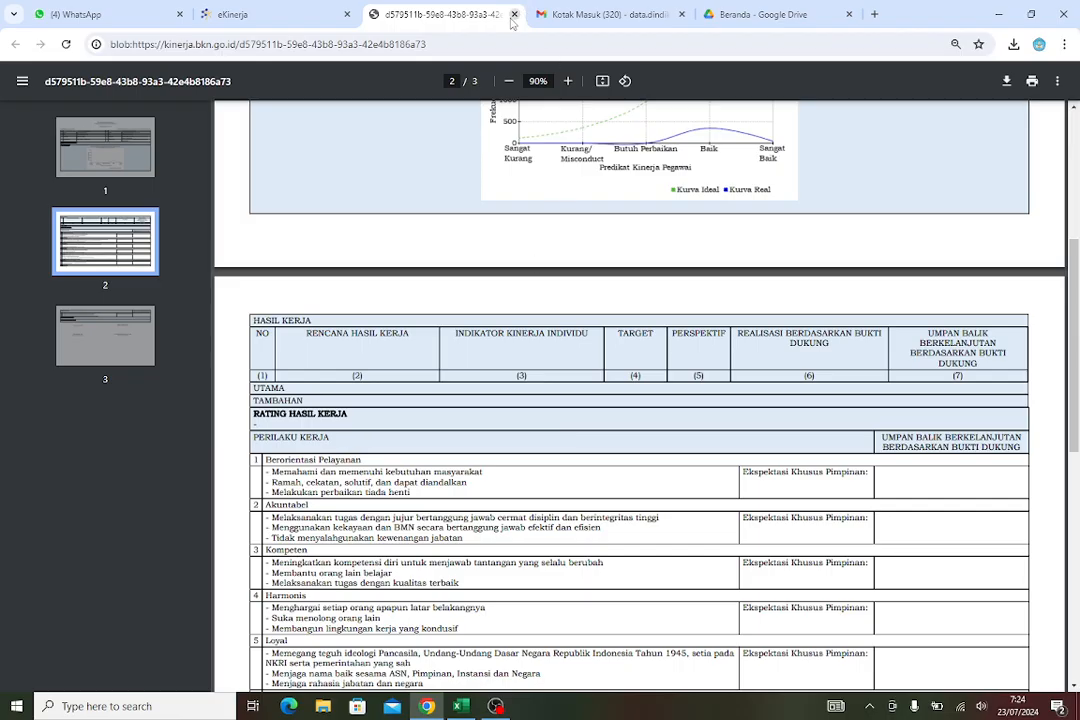
# Close the PDF preview tab and the assessment print dialog
pyautogui.click(514, 15)
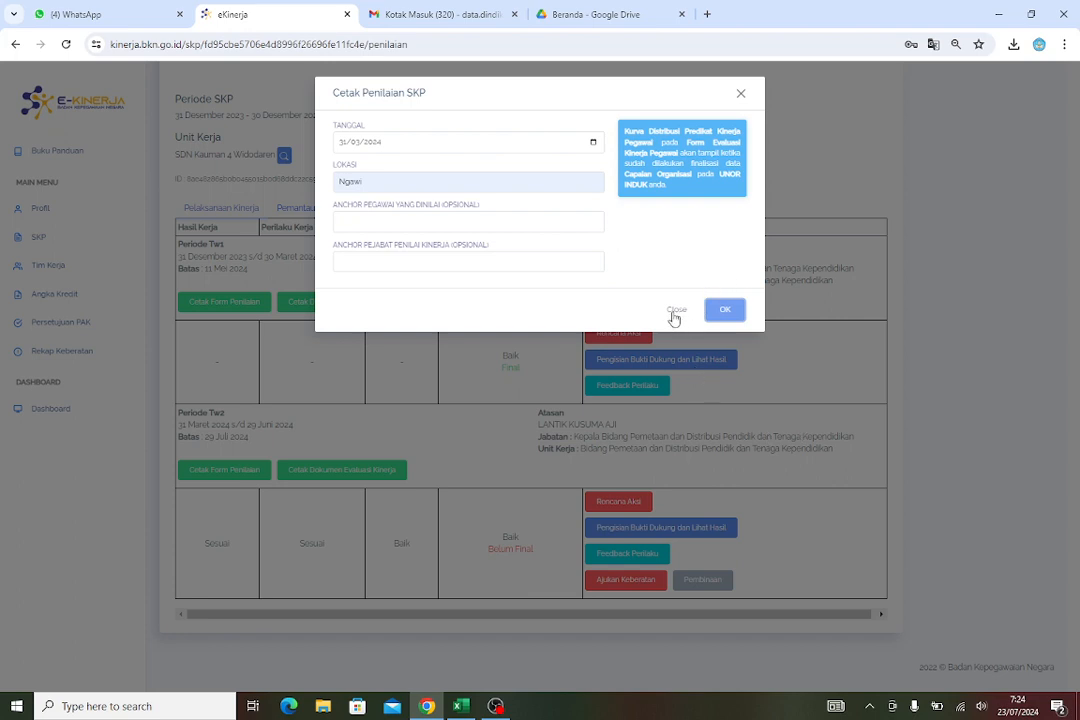
pyautogui.click(718, 352)
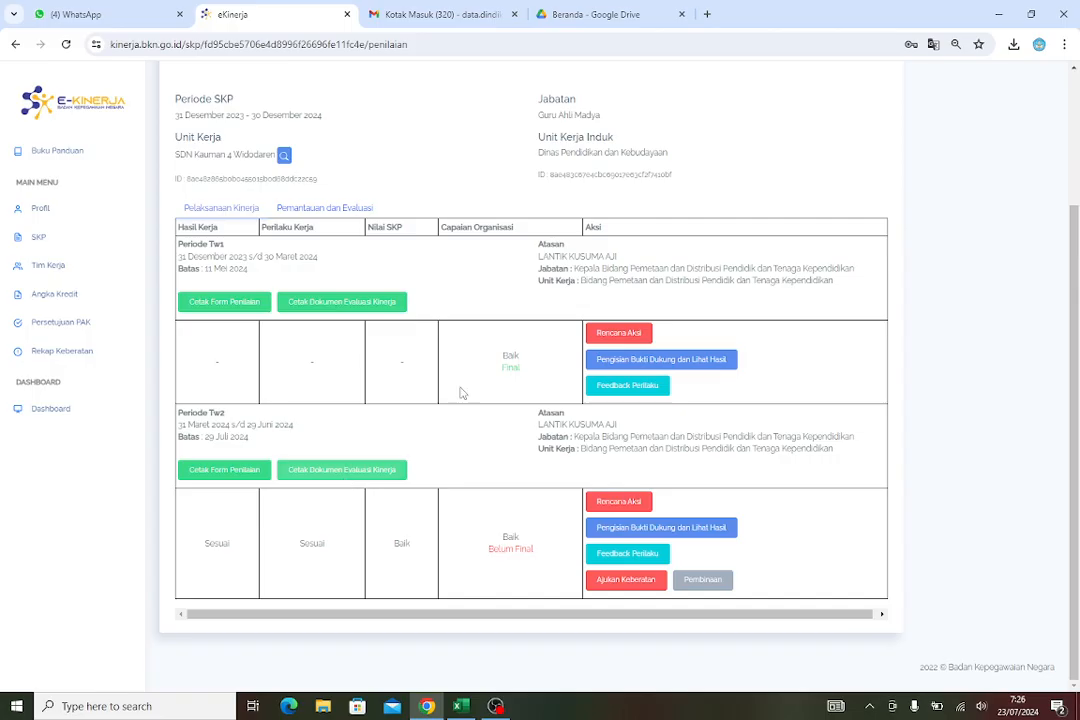
pyautogui.click(403, 475)
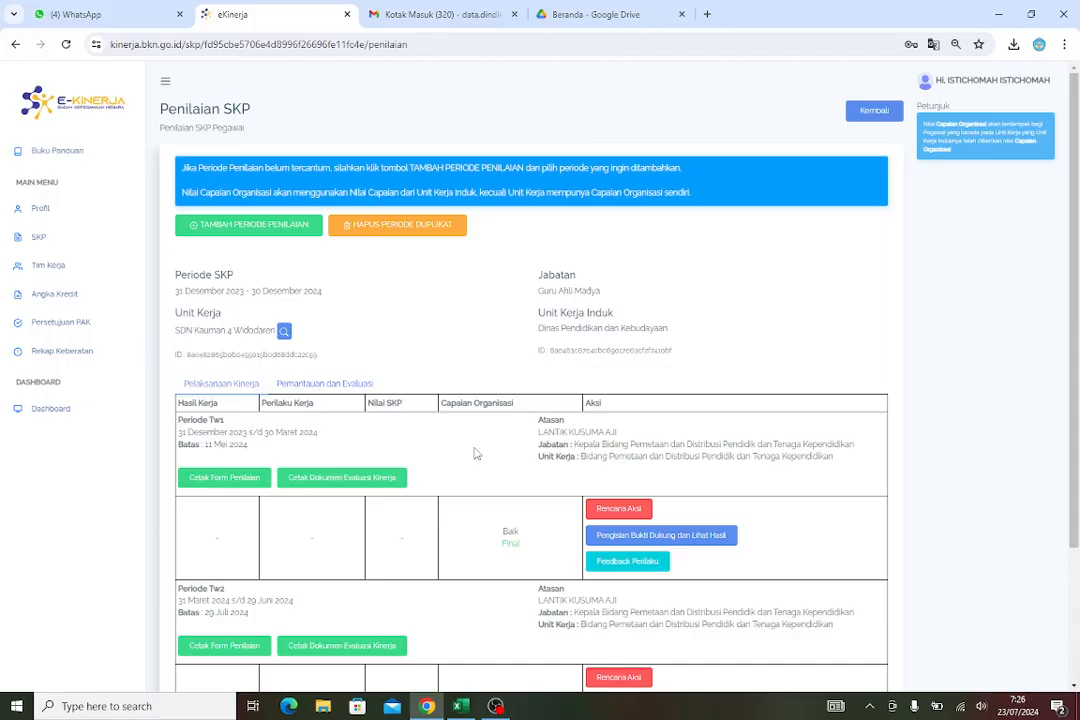
# Open Angka Kredit and synchronise the SIASN position and the SIASN credit data
pyautogui.click(79, 303)
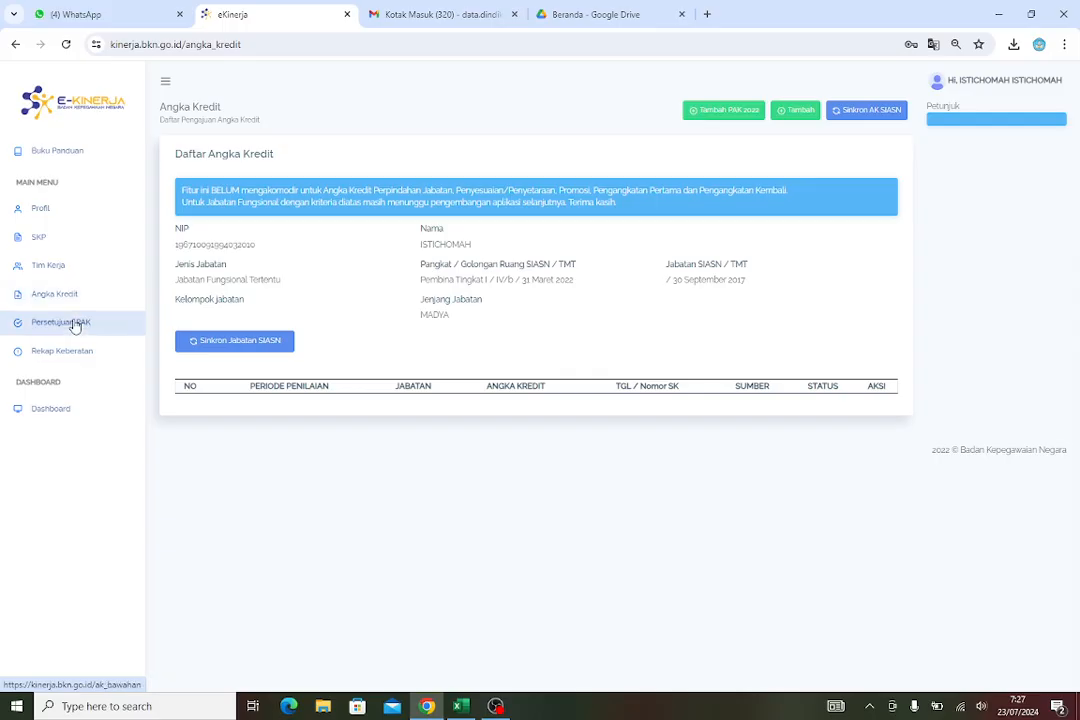
pyautogui.click(268, 342)
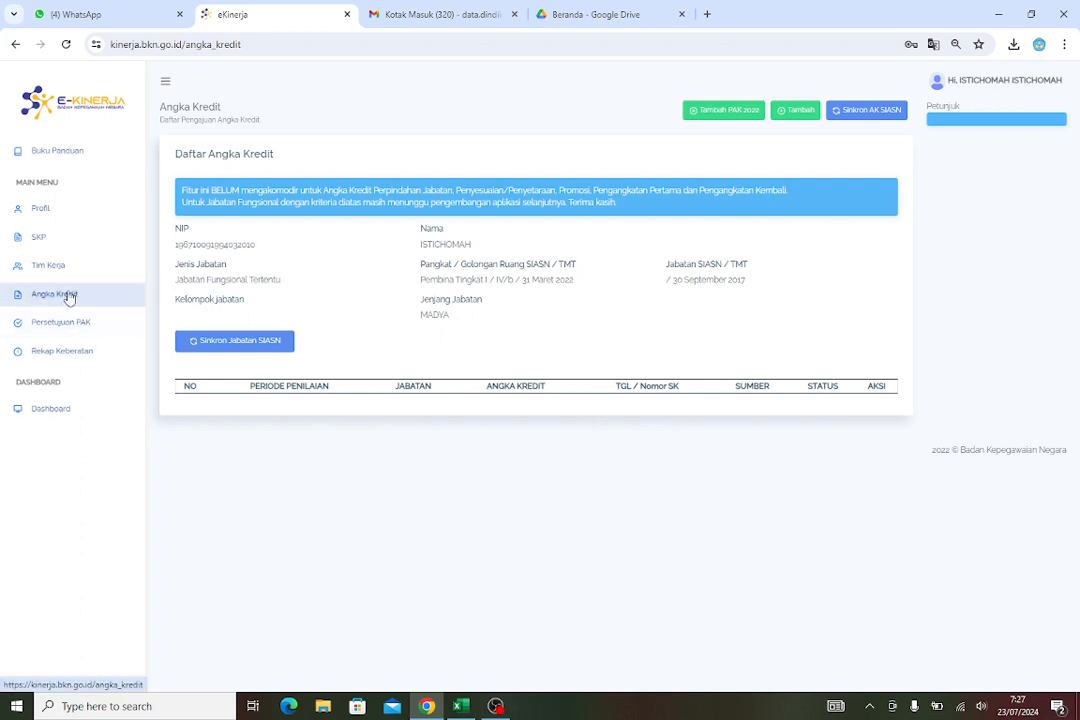
pyautogui.click(878, 114)
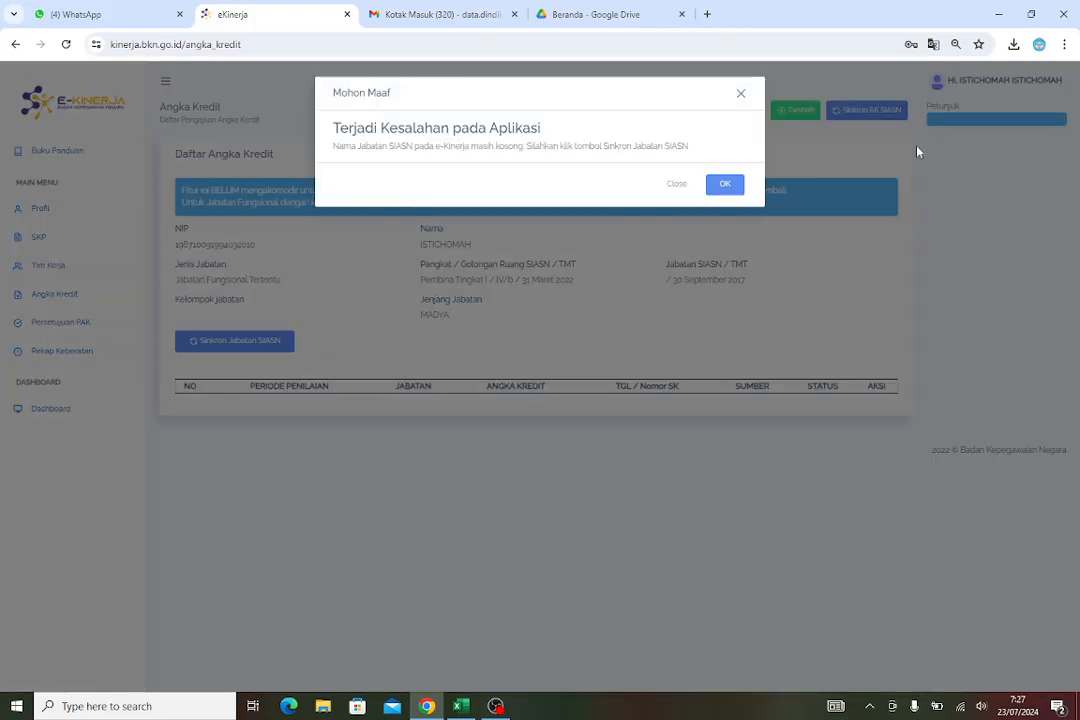
pyautogui.click(727, 186)
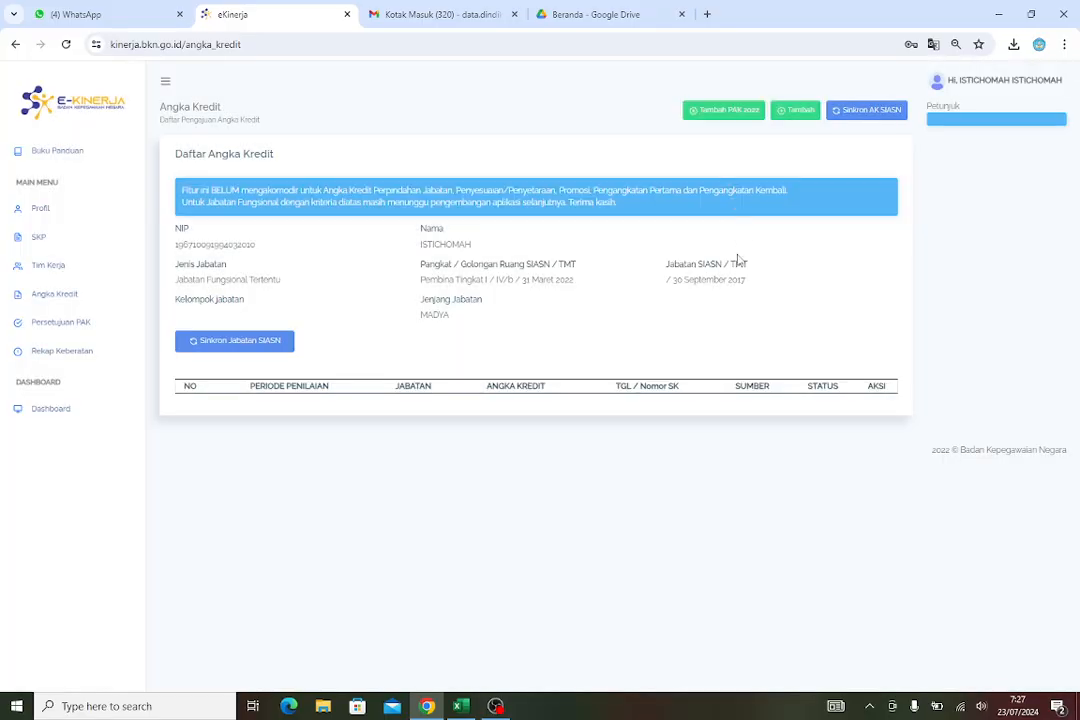
pyautogui.click(232, 340)
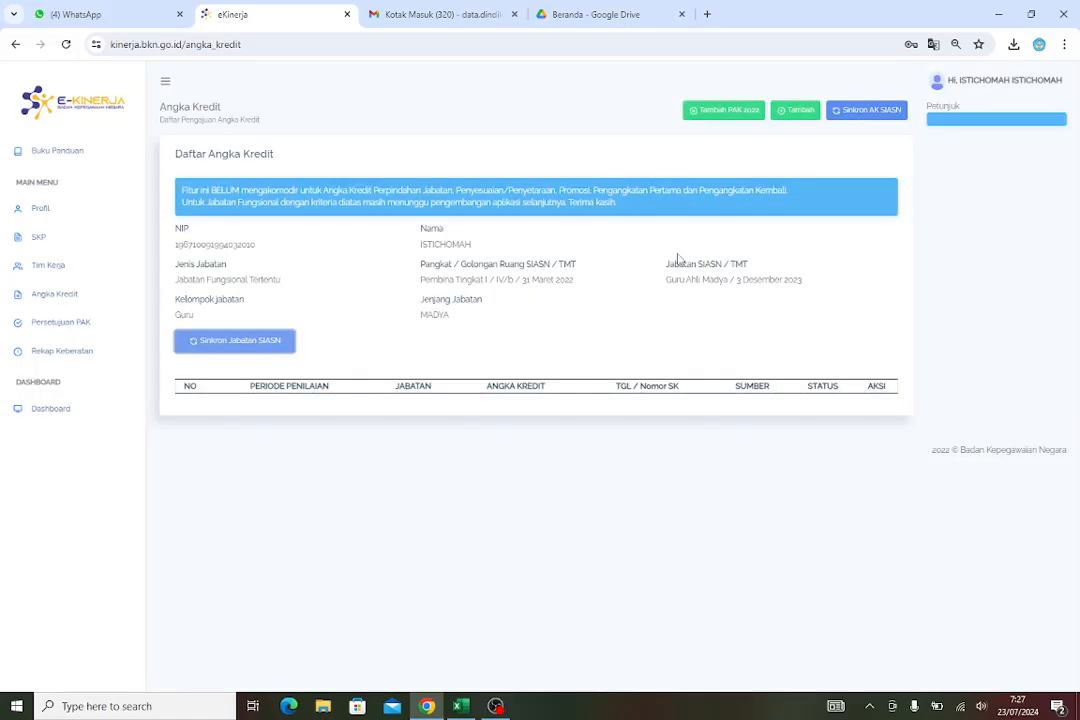
pyautogui.click(868, 110)
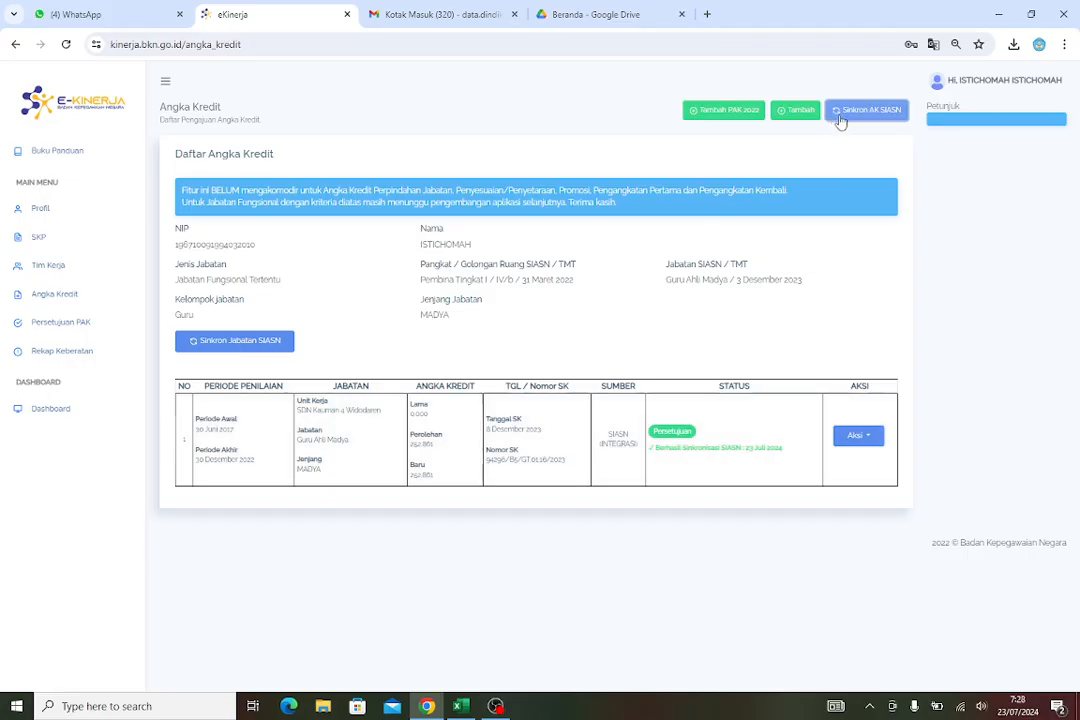
pyautogui.click(884, 112)
pyautogui.click(219, 340)
pyautogui.click(878, 111)
# Start a new PAK for 2024 with the SKP and Periode Tw2, and open its credit submission tab
pyautogui.click(795, 112)
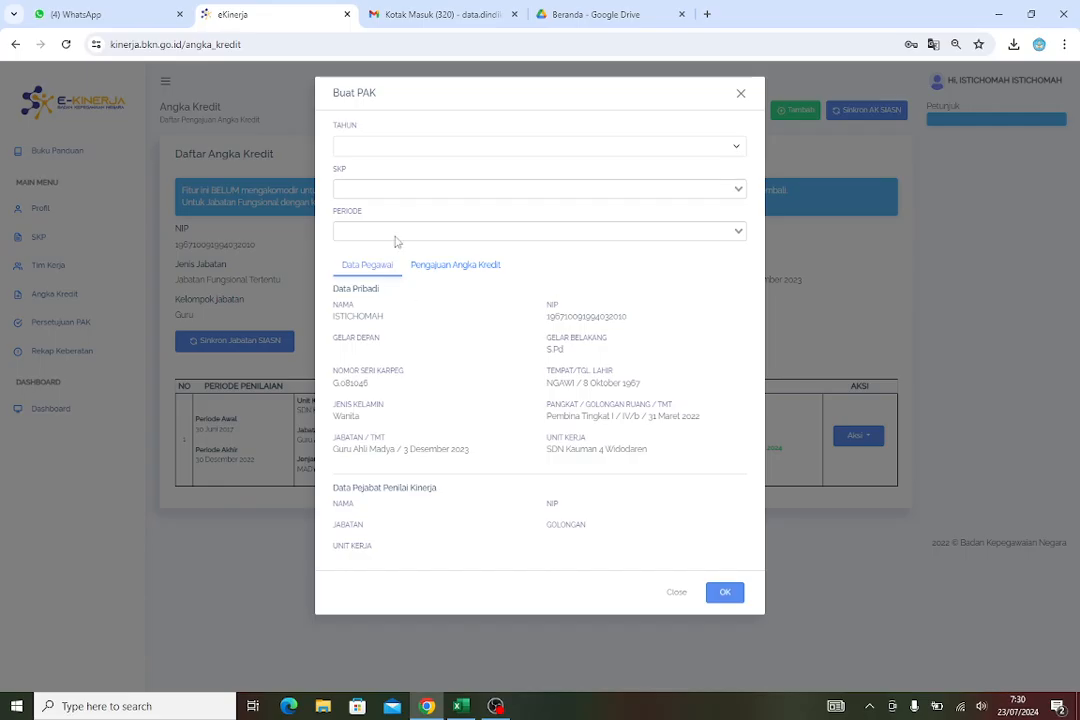
pyautogui.click(400, 146)
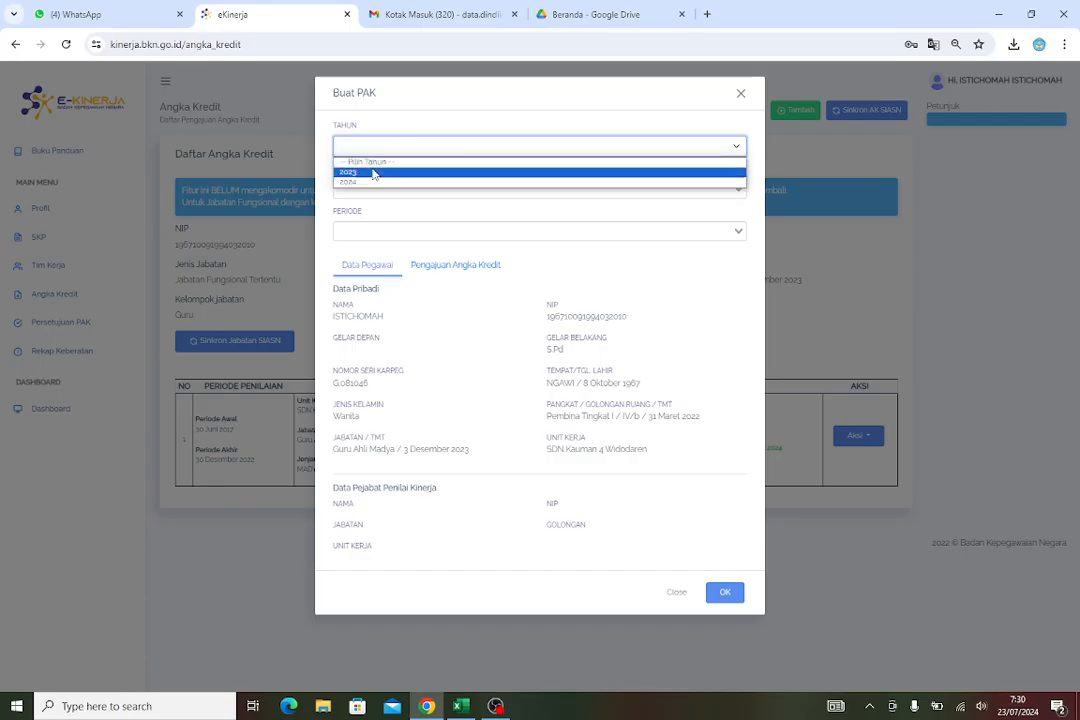
pyautogui.click(374, 183)
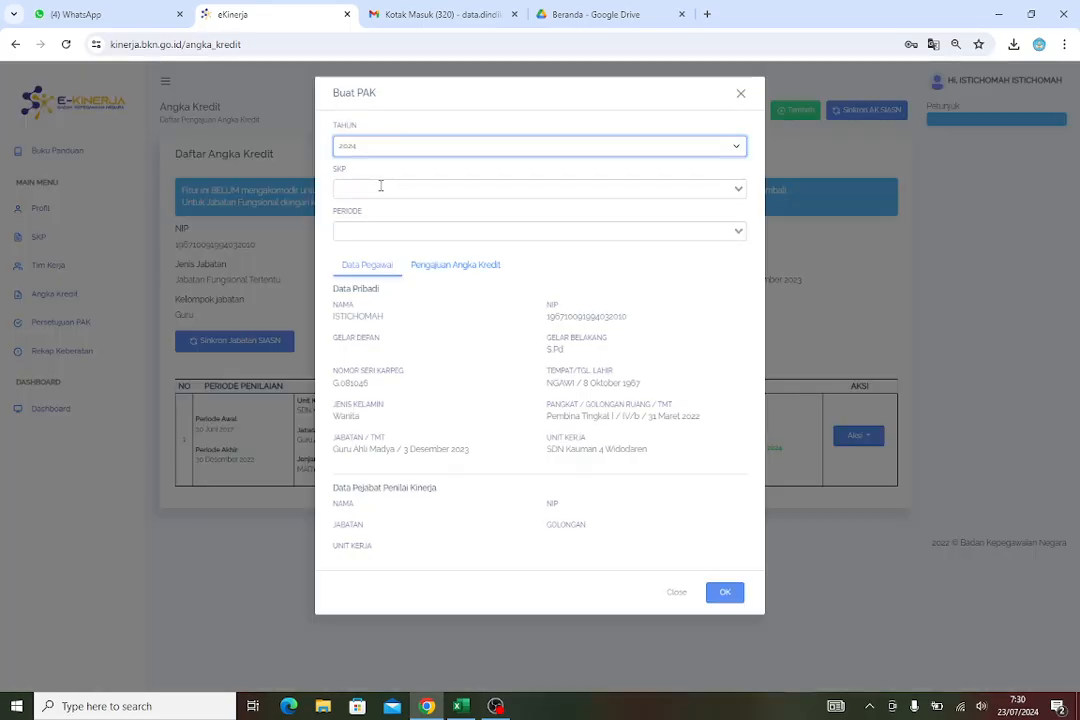
pyautogui.click(381, 186)
pyautogui.click(415, 222)
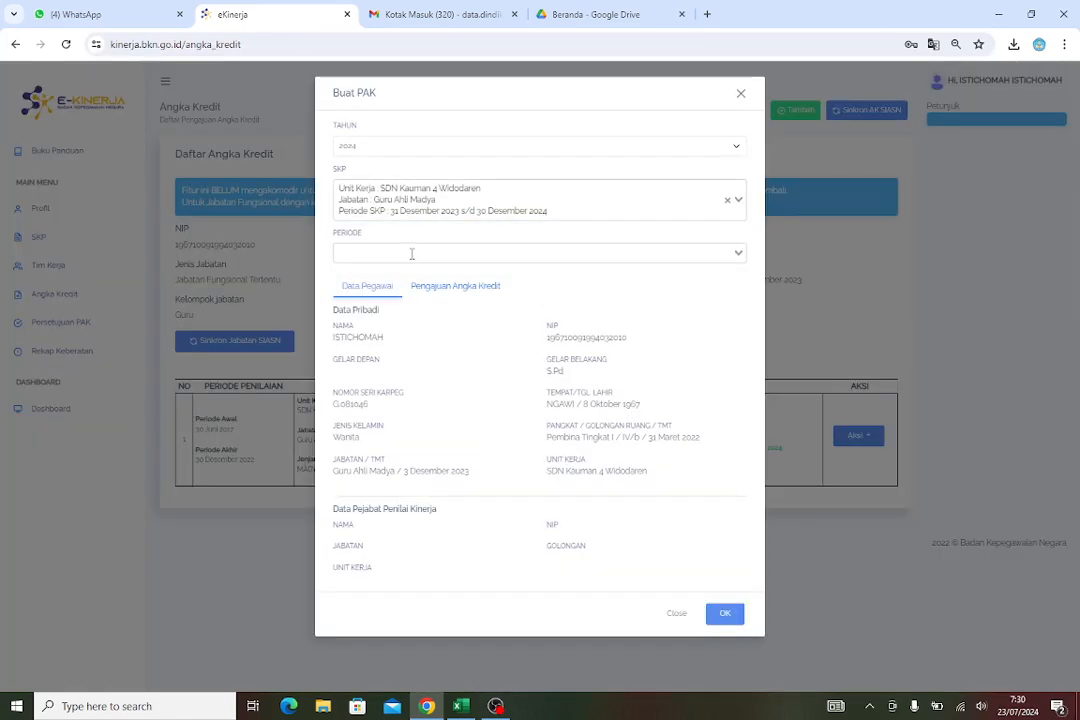
pyautogui.click(411, 254)
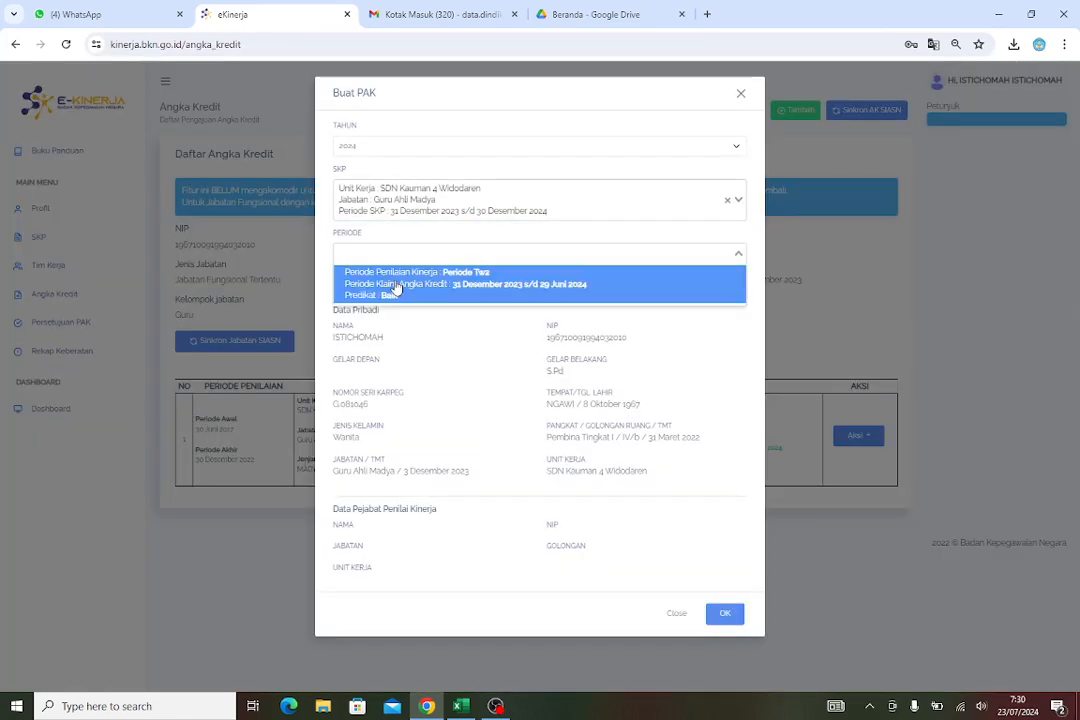
pyautogui.click(600, 300)
pyautogui.scroll(-2, 610, 340)
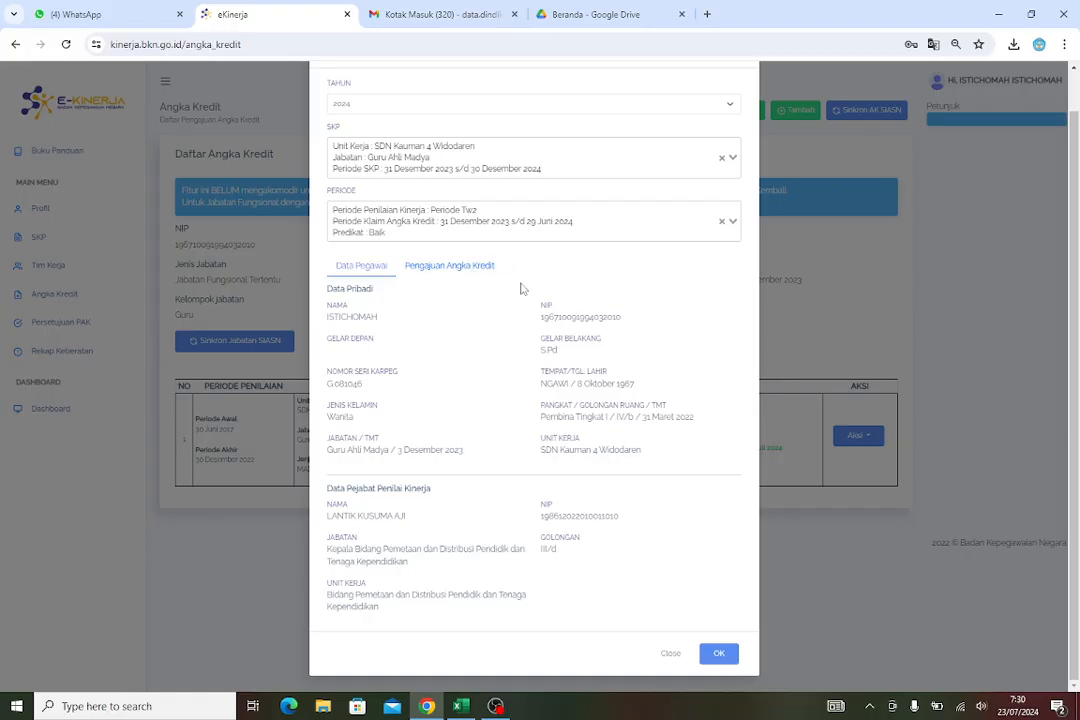
pyautogui.click(467, 270)
pyautogui.scroll(-2, 580, 330)
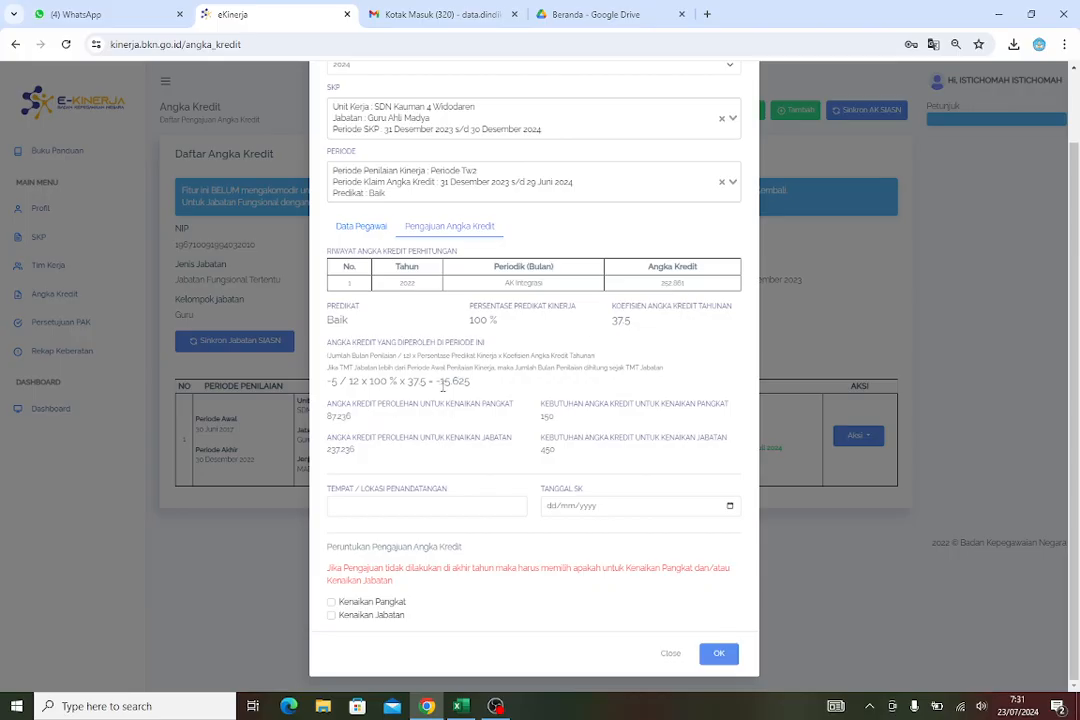
# Tick Kenaikan Jabatan, then close the PAK form
pyautogui.doubleClick(504, 393)
pyautogui.click(491, 400)
pyautogui.click(332, 616)
pyautogui.click(668, 654)
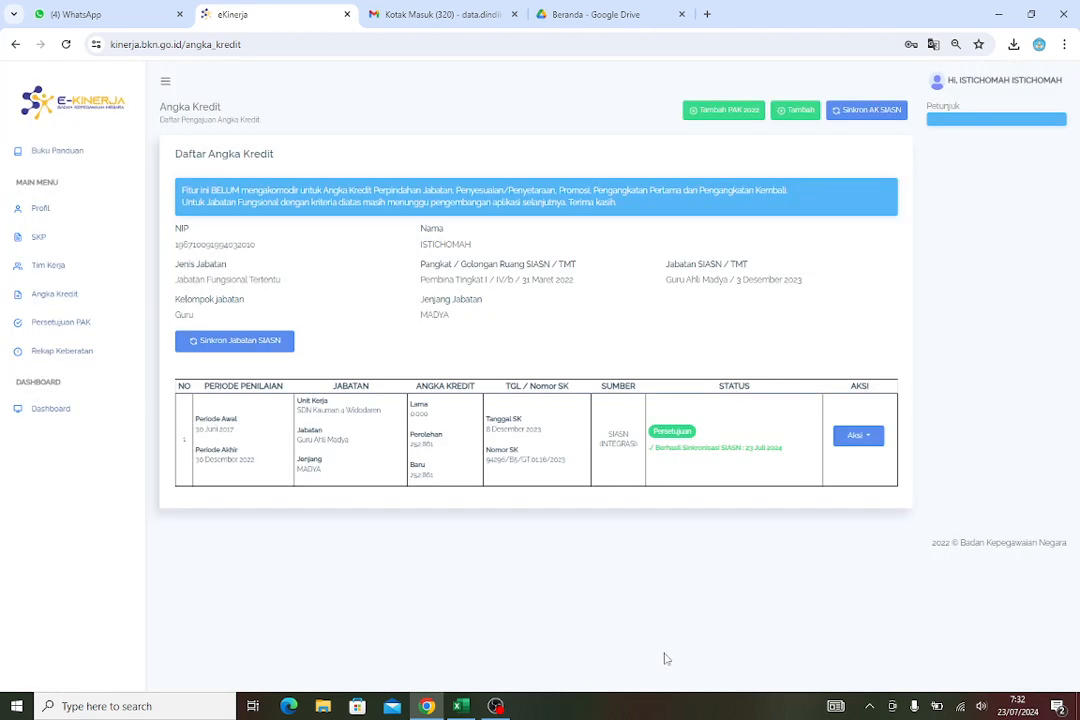
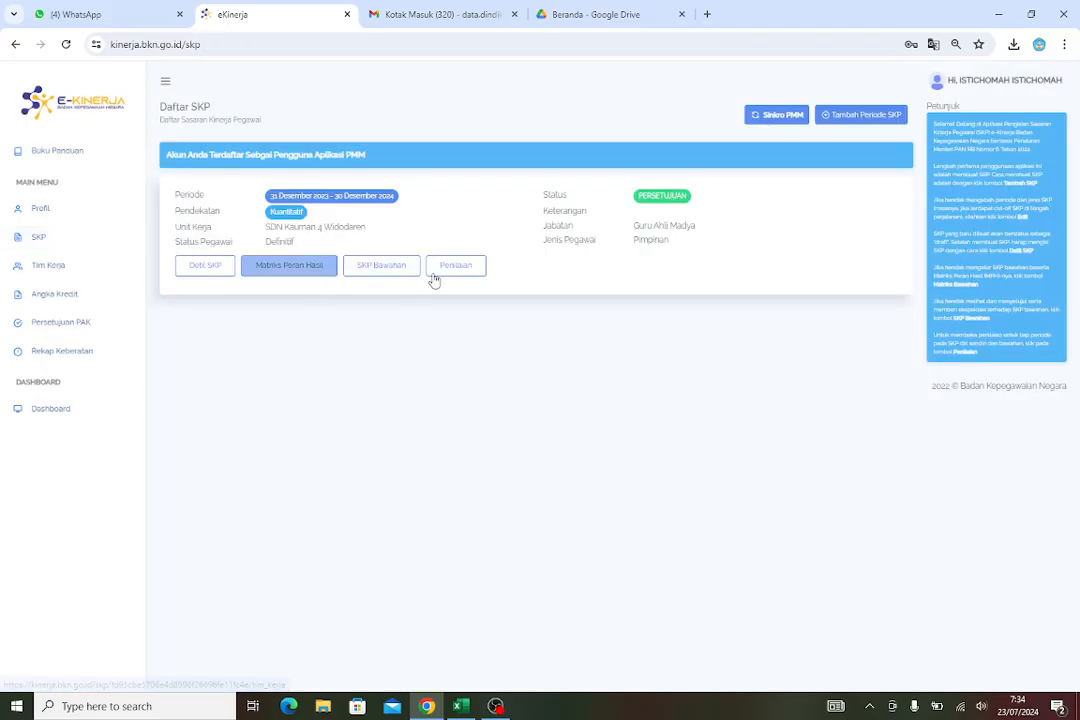
# Open the SKP assessment page, review the Tw1 and Tw2 periods, and return to the SKP list
pyautogui.click(451, 272)
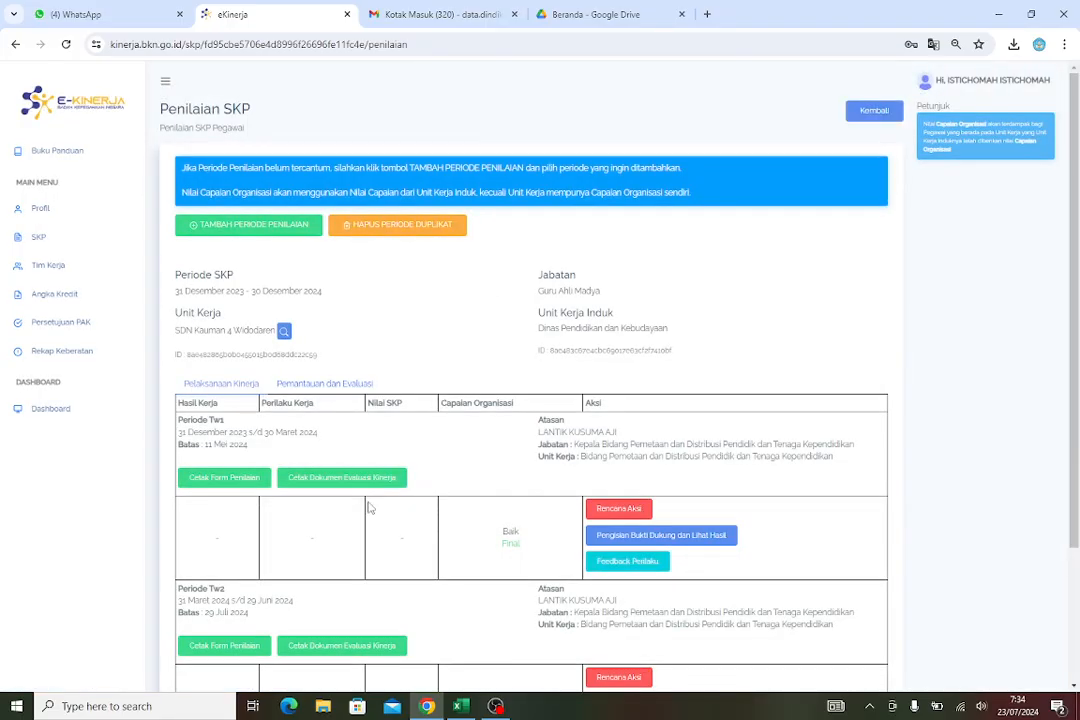
pyautogui.scroll(-3, 336, 513)
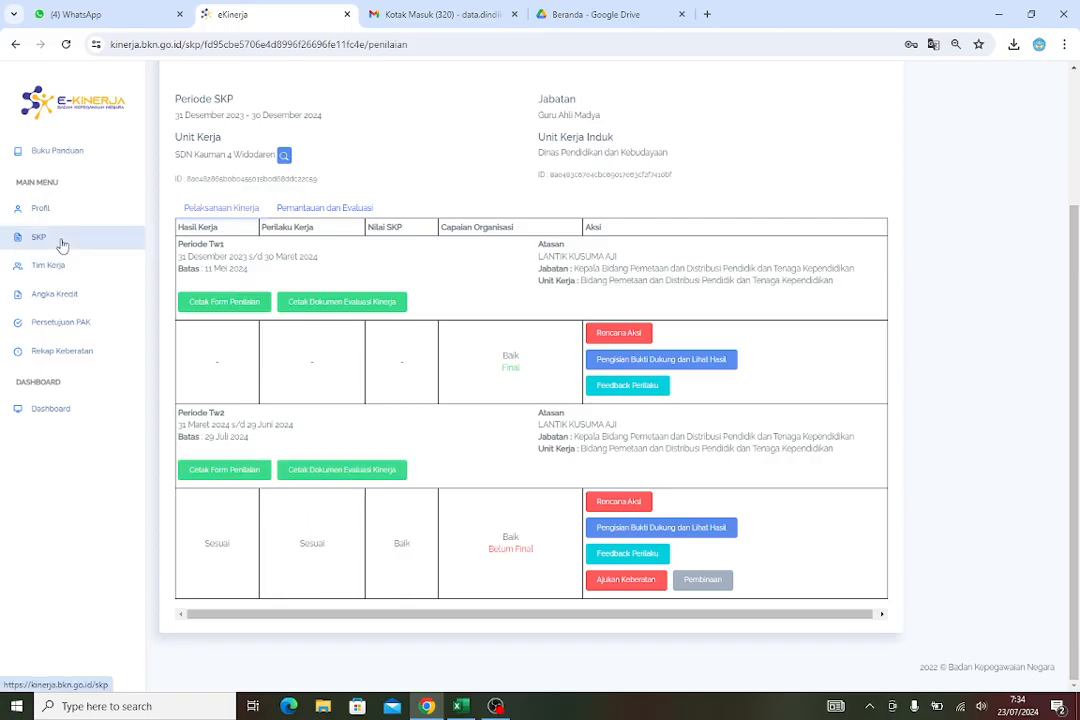
pyautogui.click(92, 242)
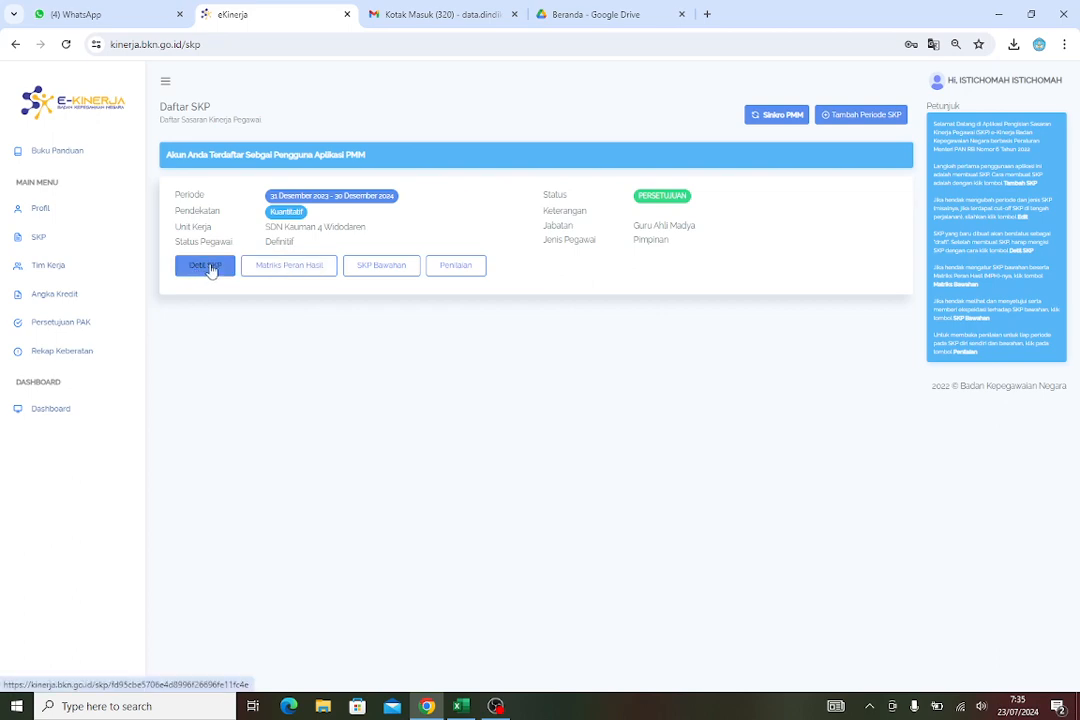
# Open the SKP detail's print dialog and set the date to 02/01/2024 and the location to Ngawi
pyautogui.click(206, 266)
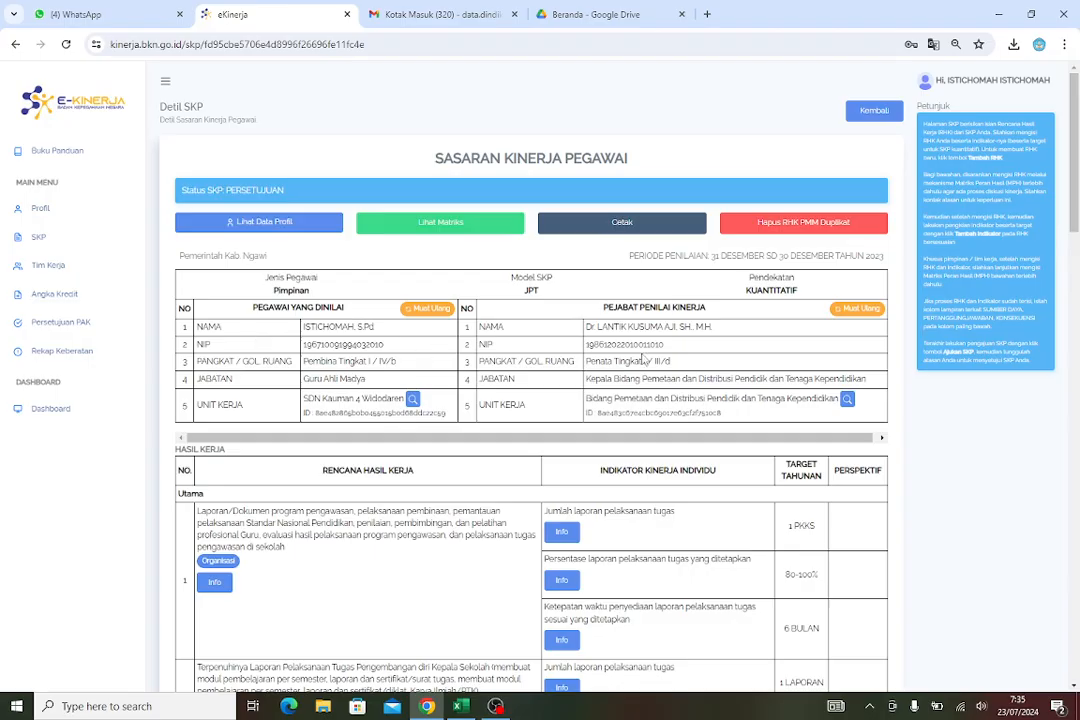
pyautogui.click(585, 229)
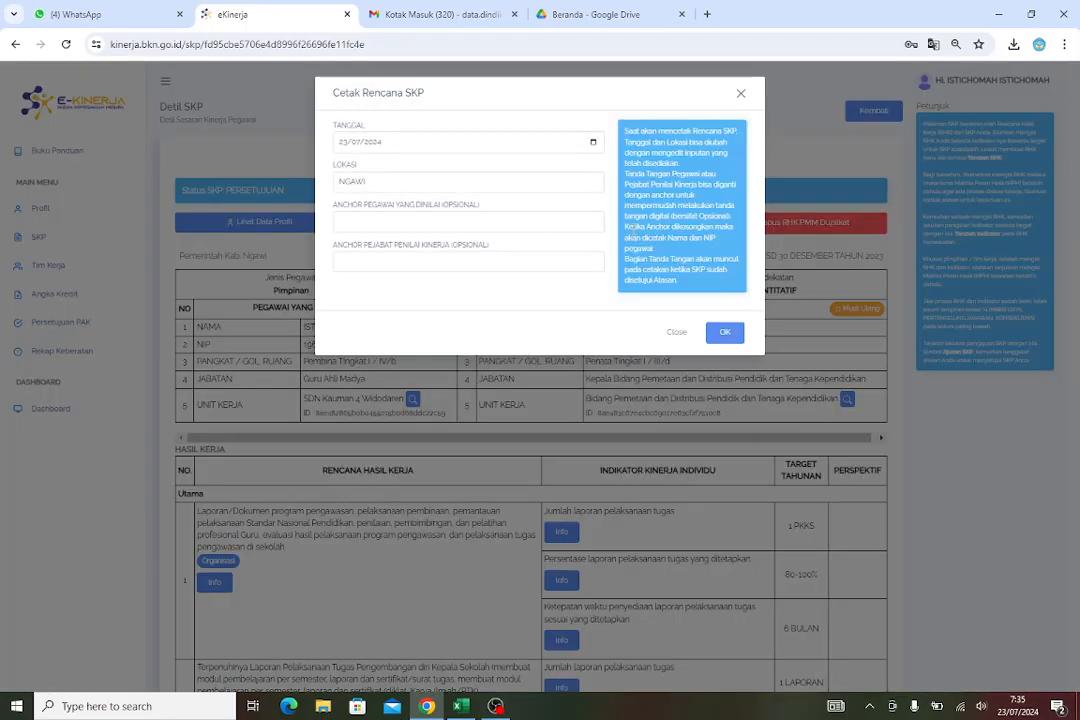
pyautogui.click(594, 147)
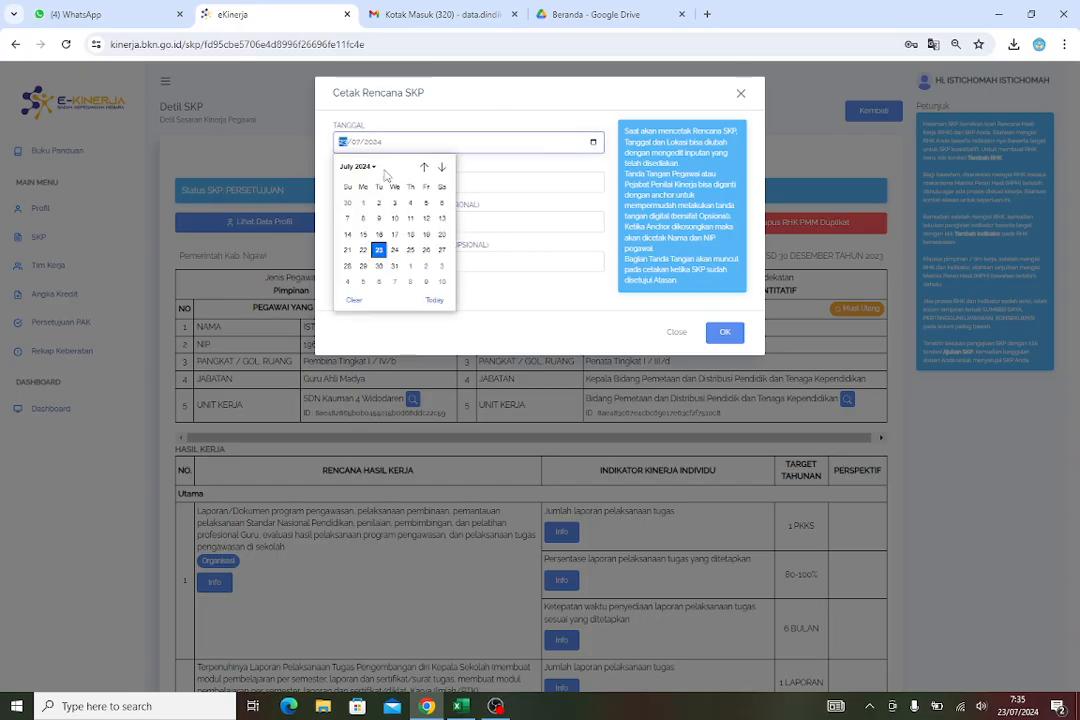
pyautogui.click(374, 169)
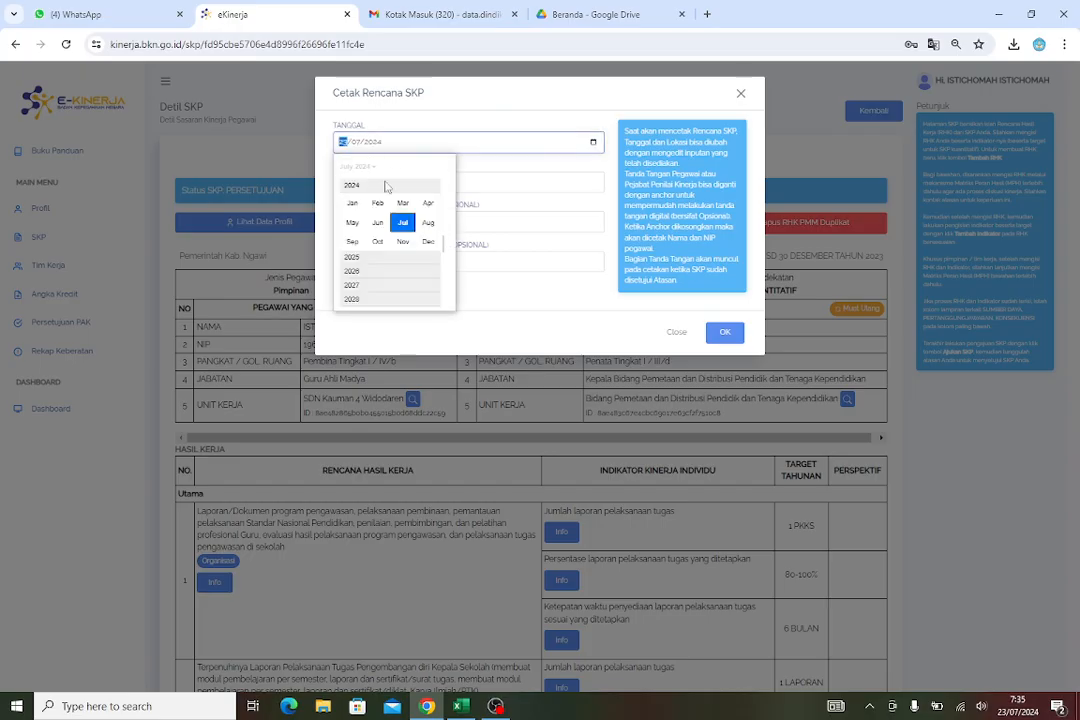
pyautogui.click(353, 204)
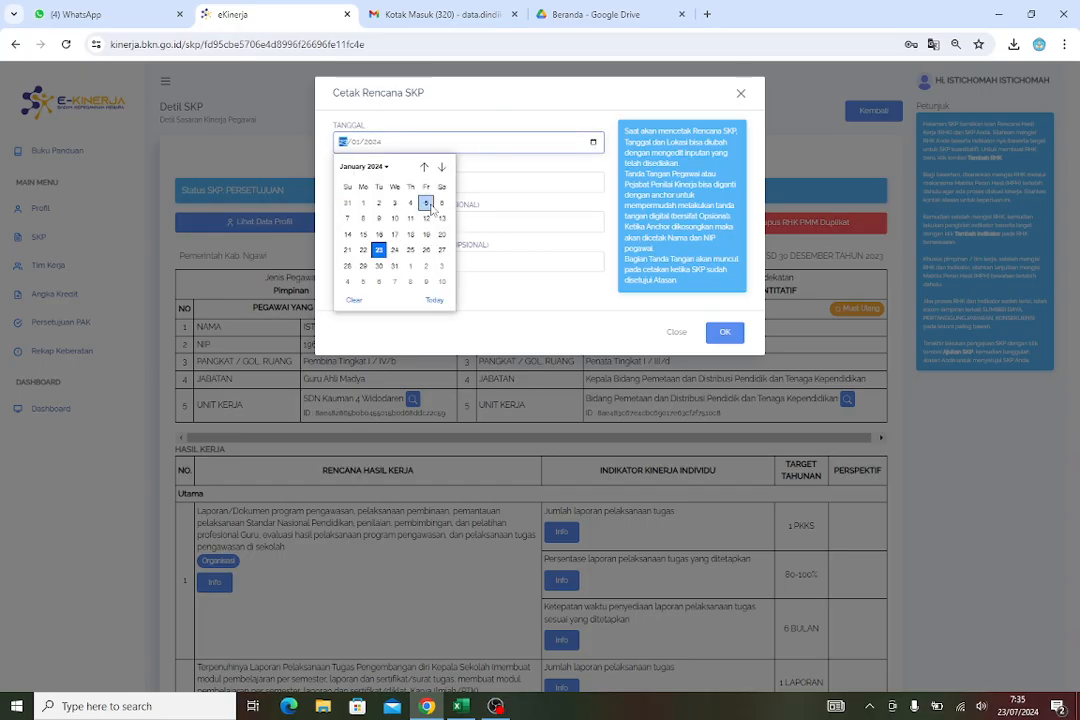
pyautogui.click(364, 204)
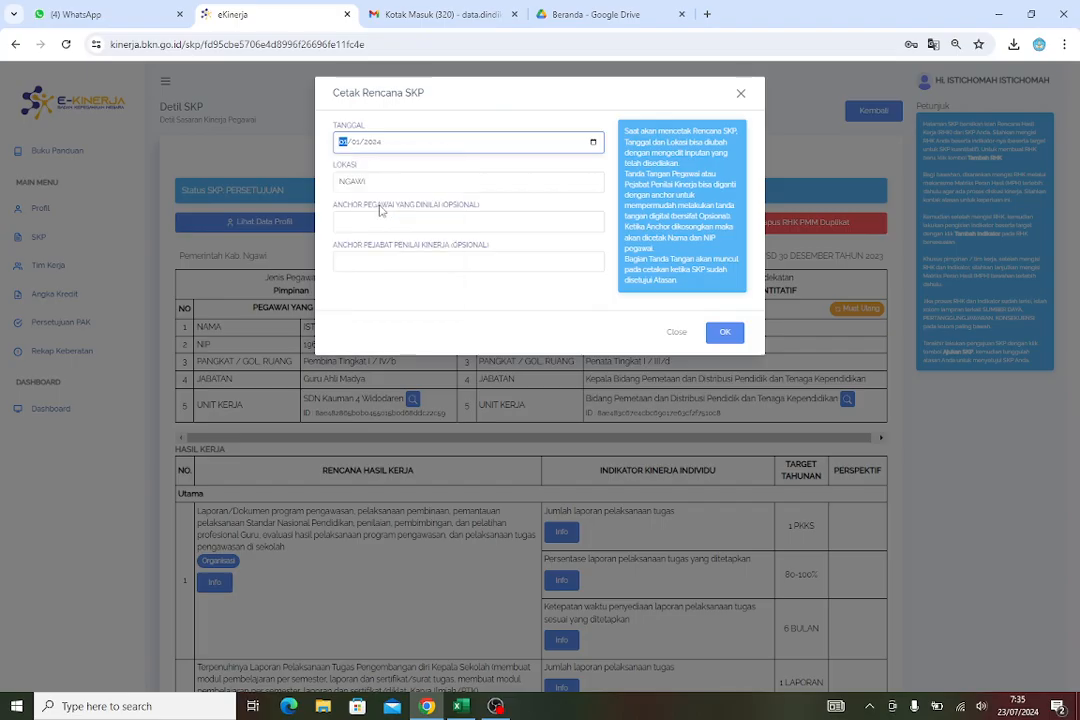
pyautogui.click(345, 142)
pyautogui.click(378, 203)
pyautogui.click(397, 186)
pyautogui.click(424, 218)
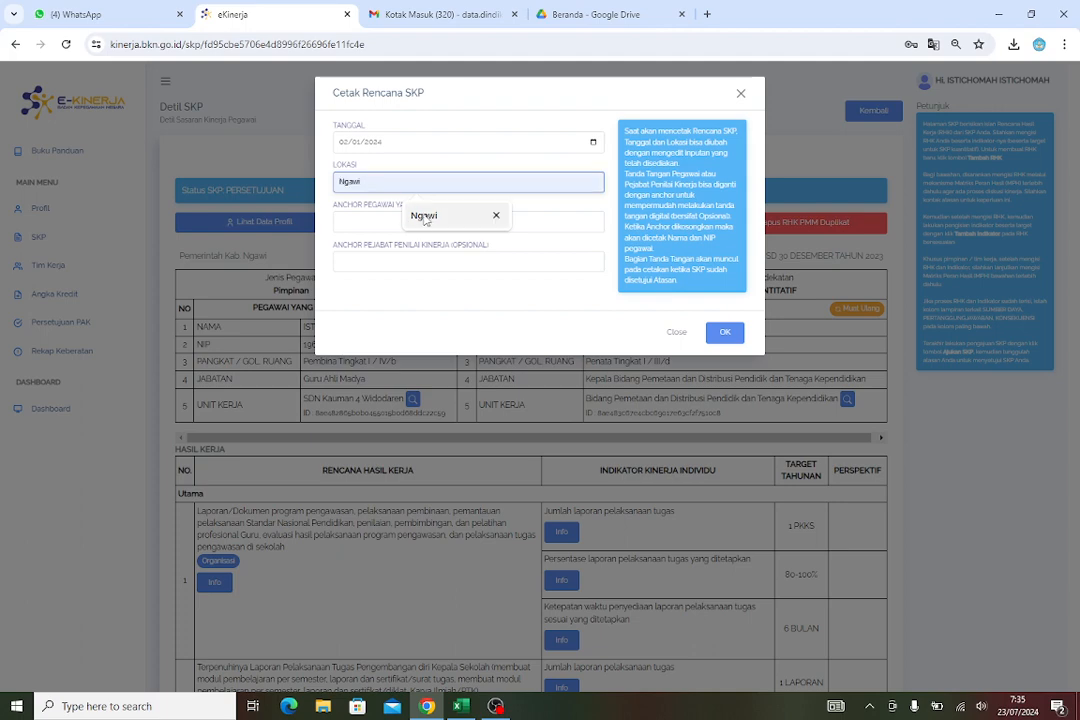
# Confirm printing the SKP plan and review the generated PDF pages
pyautogui.click(725, 337)
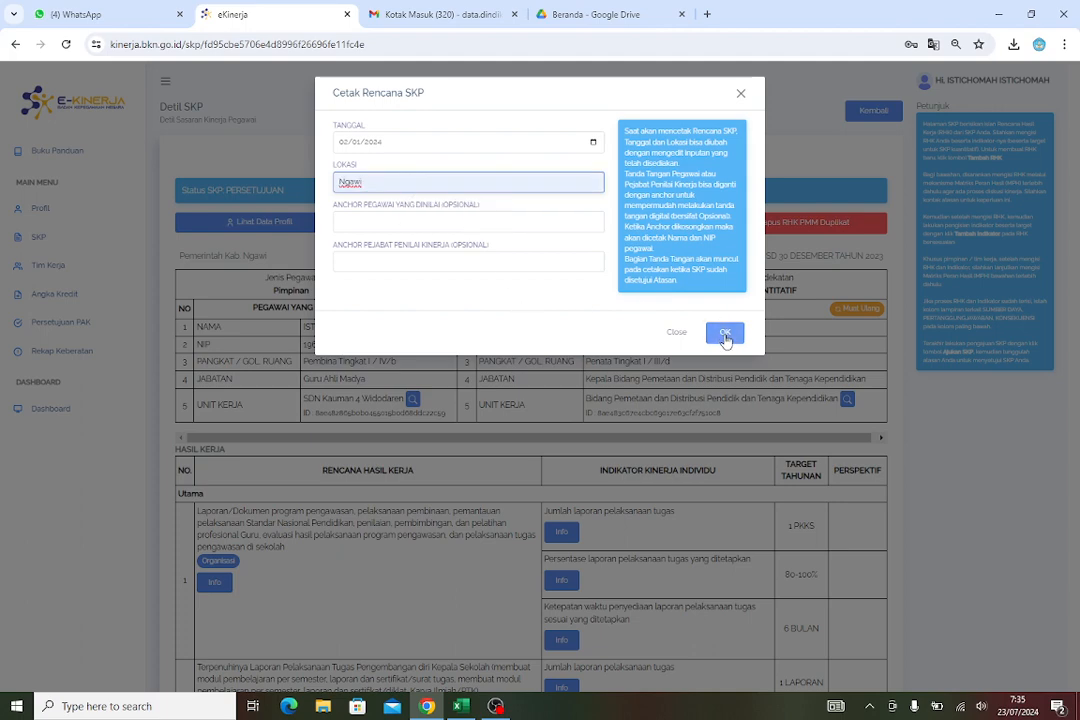
pyautogui.click(725, 337)
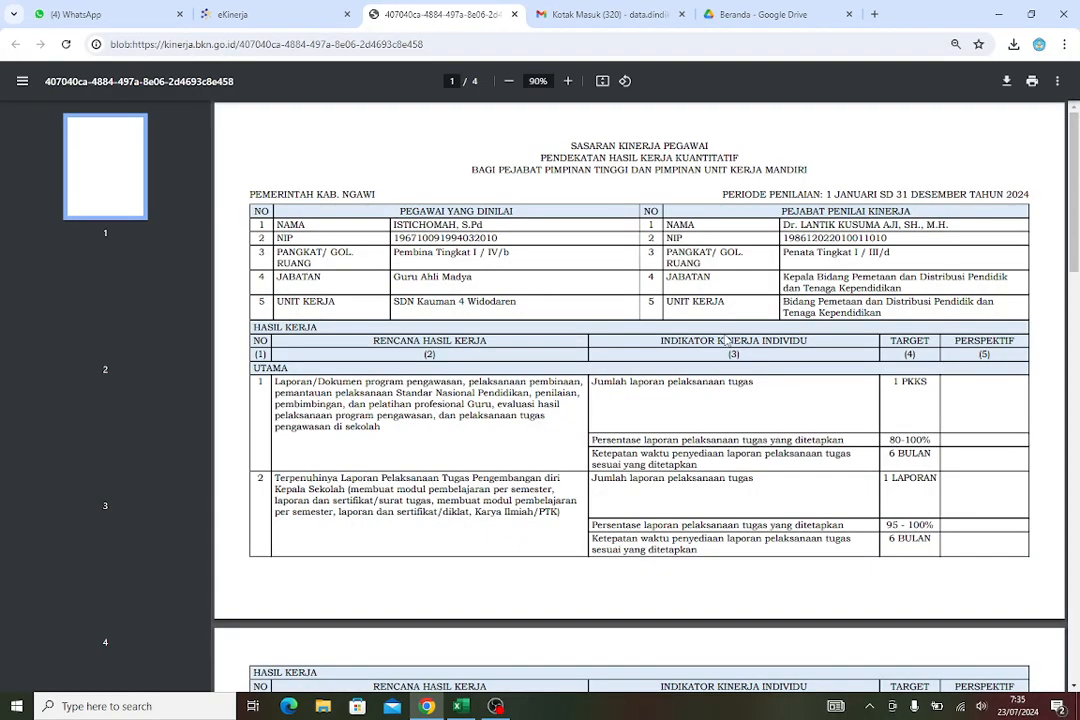
pyautogui.scroll(-5, 723, 341)
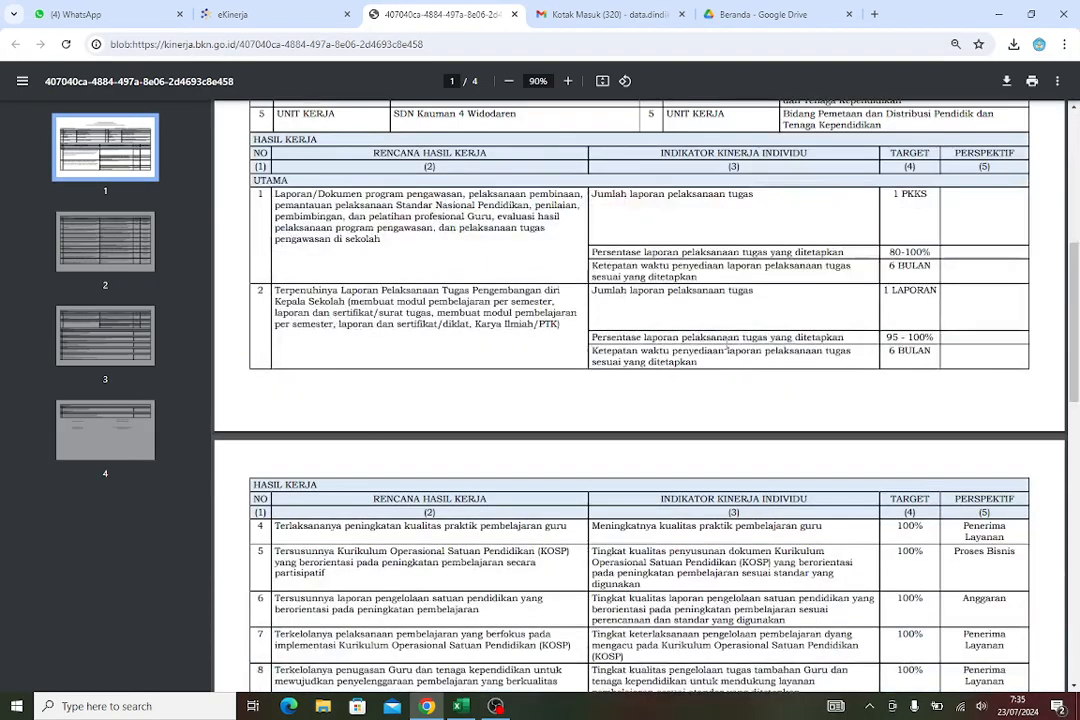
pyautogui.scroll(-10, 727, 343)
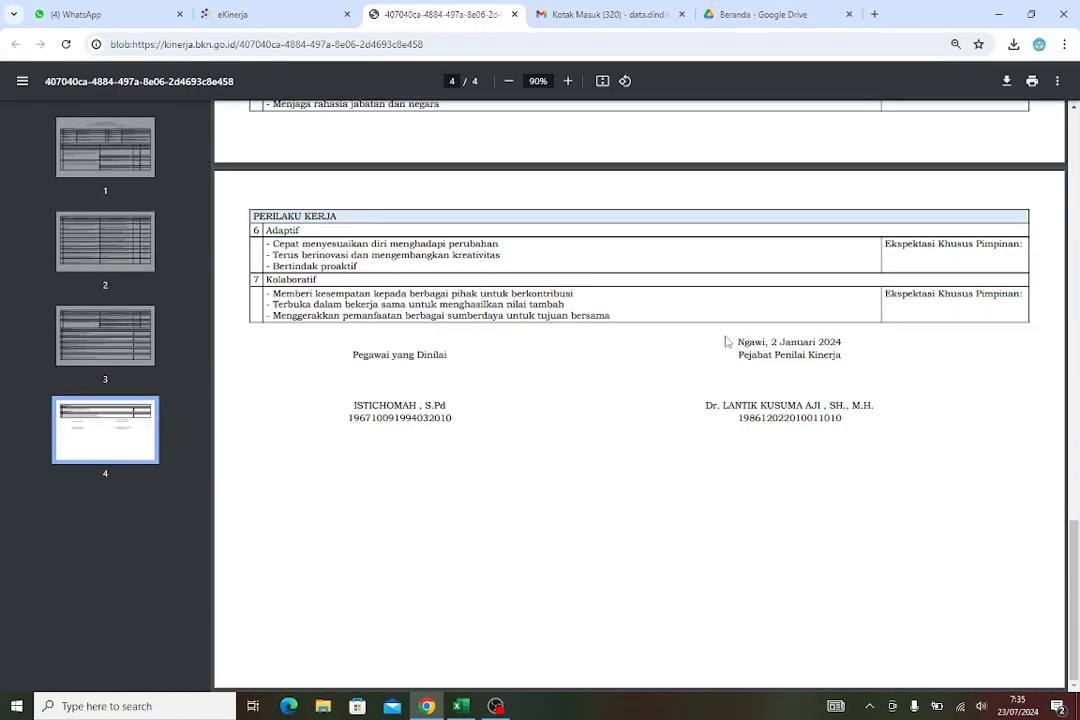
pyautogui.scroll(10, 734, 343)
pyautogui.scroll(6, 732, 335)
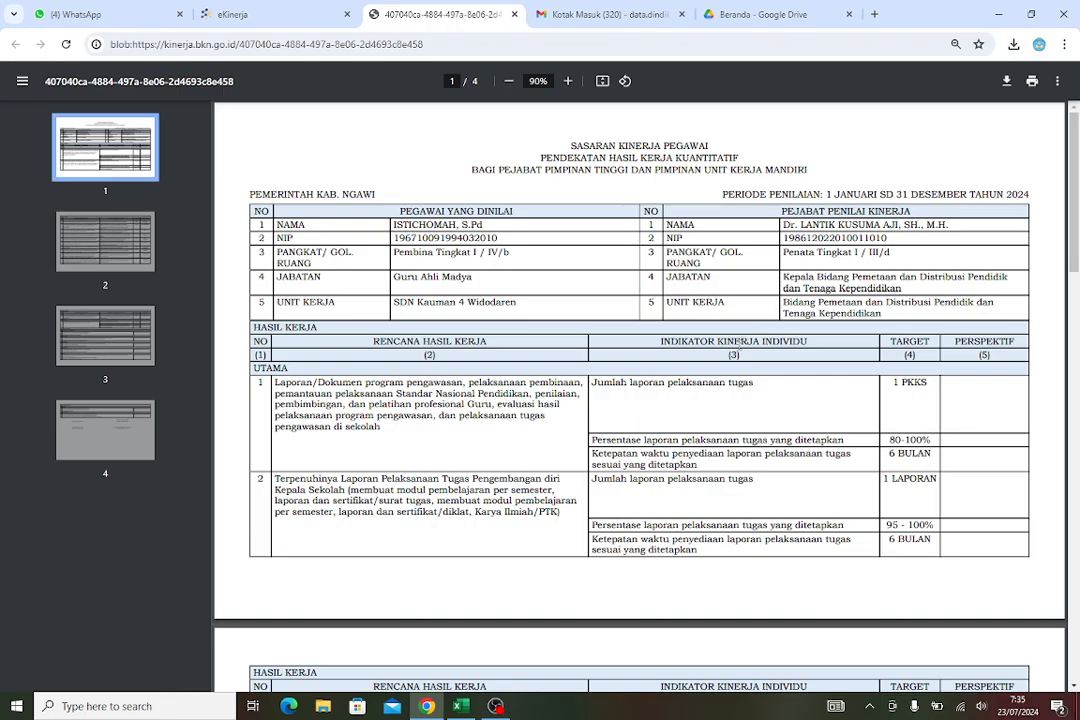
# Save the SKP plan PDF to Downloads as KS TARGET SKP 2024
pyautogui.click(1008, 83)
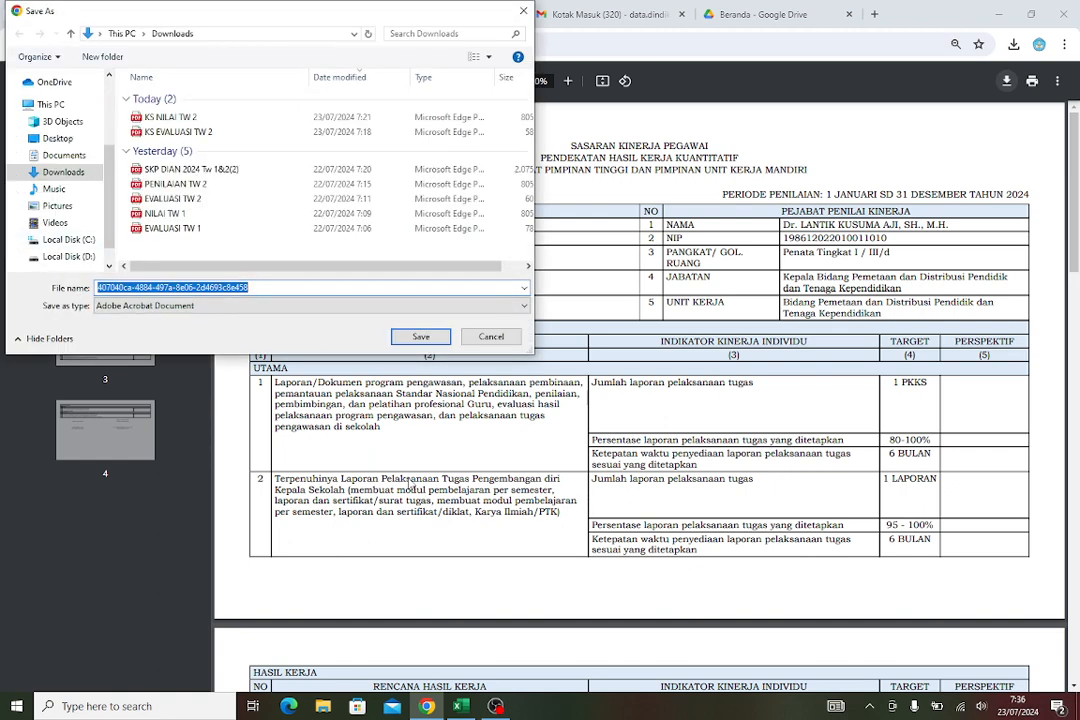
pyautogui.write('KS TARGET')
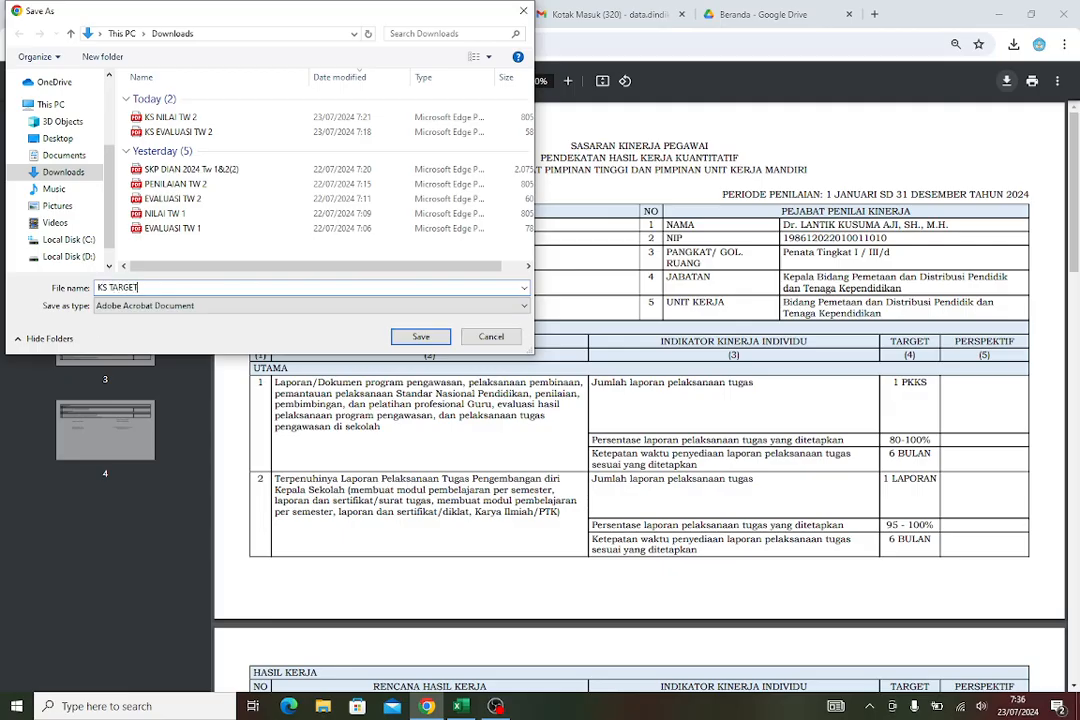
pyautogui.write(' SKP 2024')
pyautogui.click(421, 337)
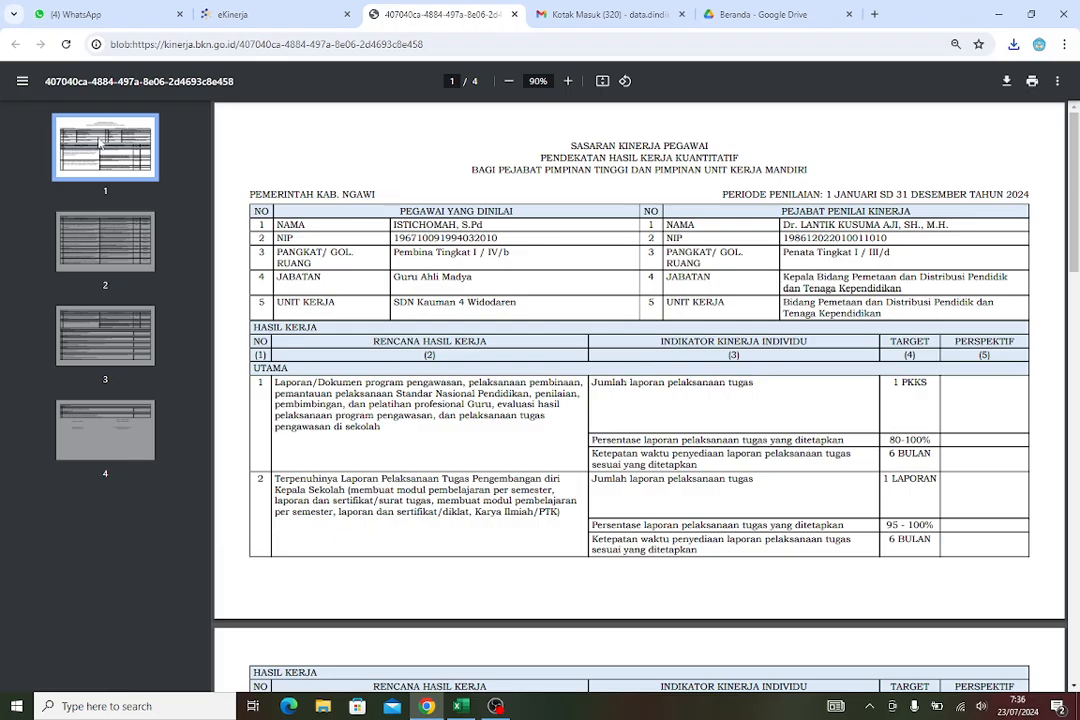
# Close the PDF tab and the print dialog, and return to the SKP list
pyautogui.click(514, 15)
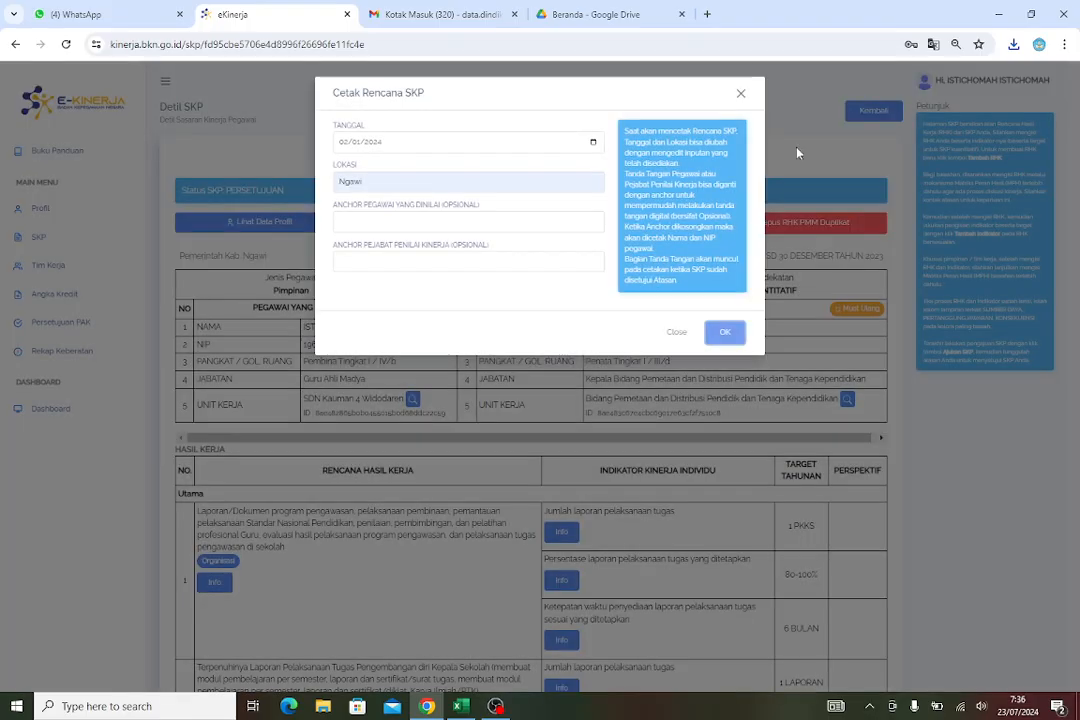
pyautogui.click(740, 95)
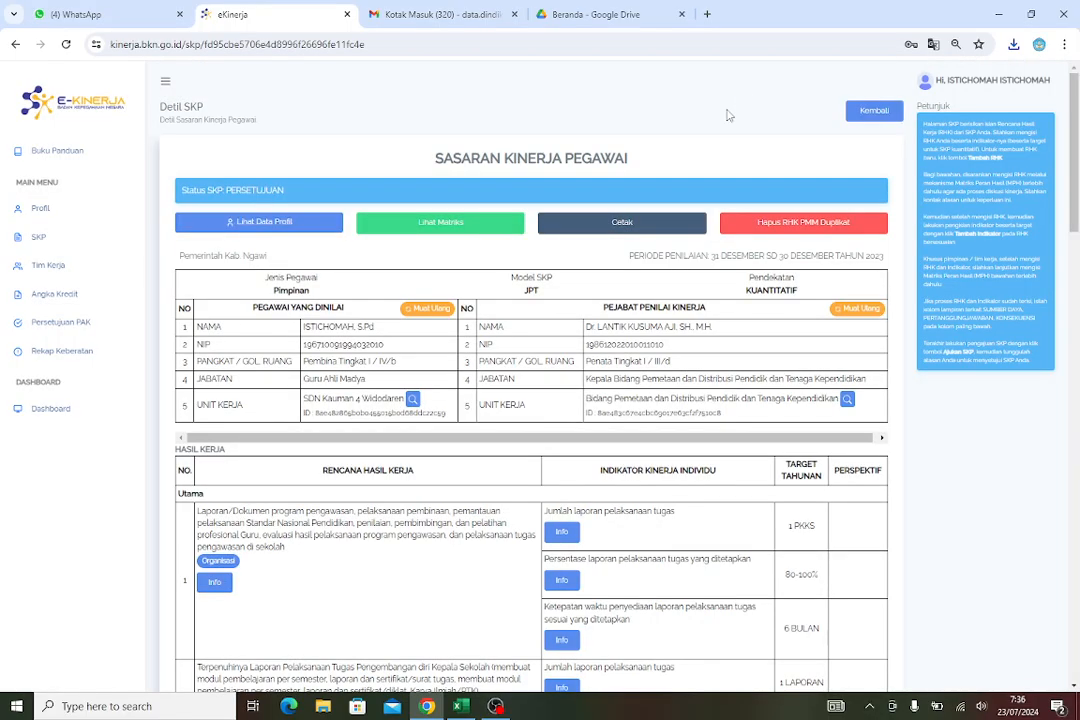
pyautogui.click(40, 238)
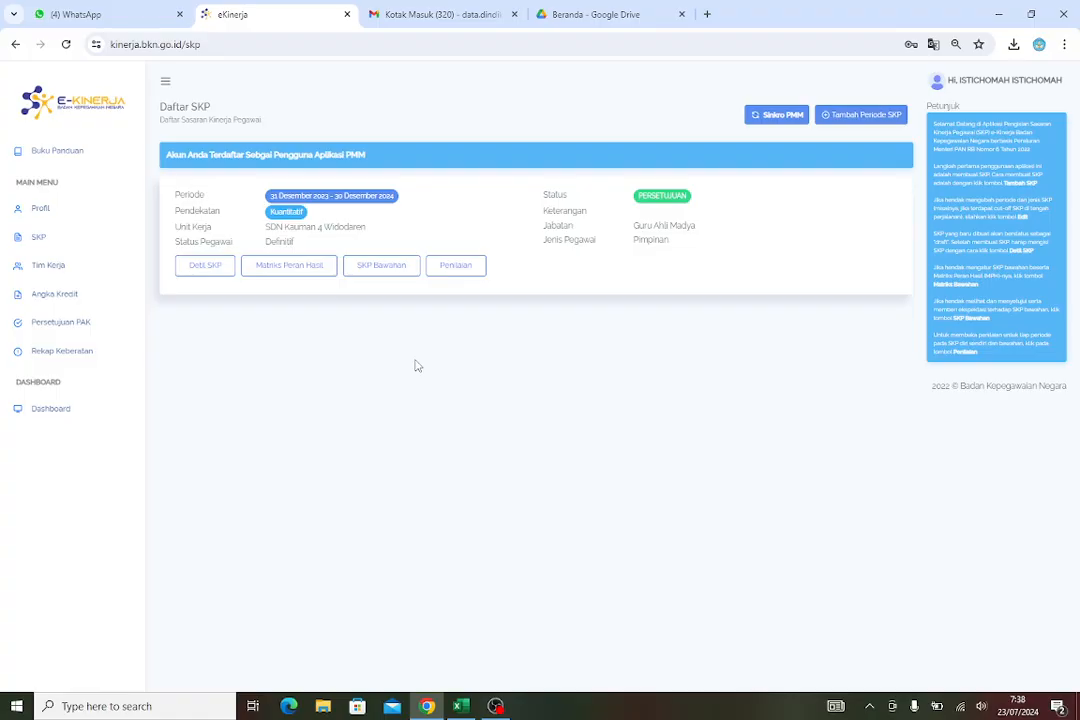
pyautogui.click(495, 707)
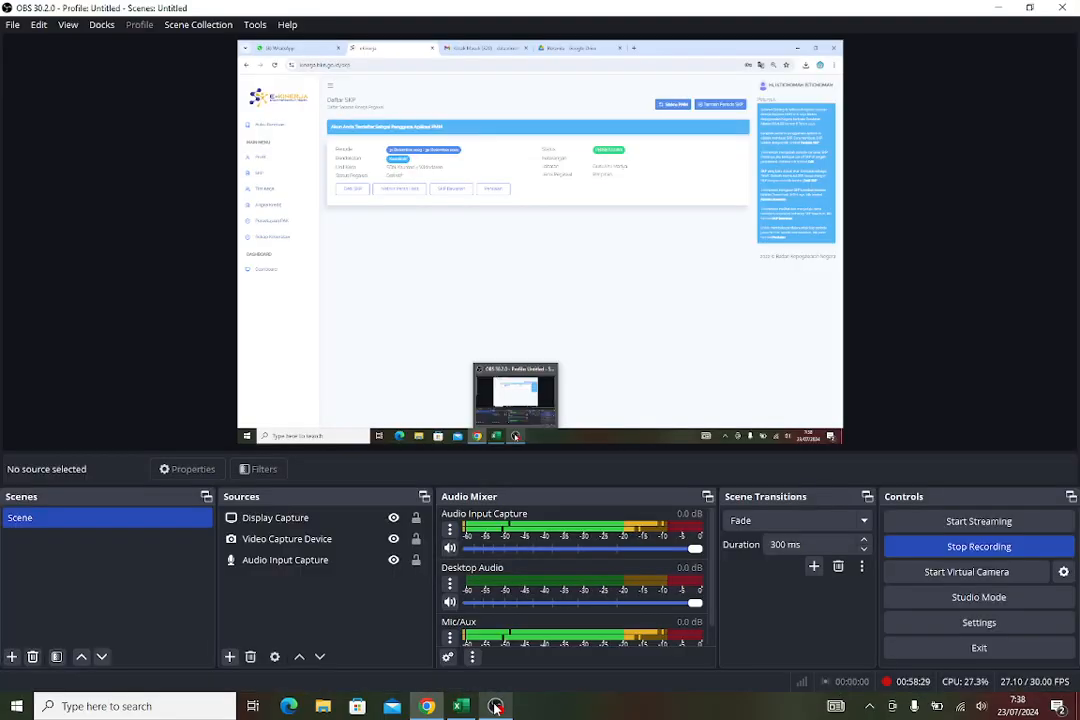